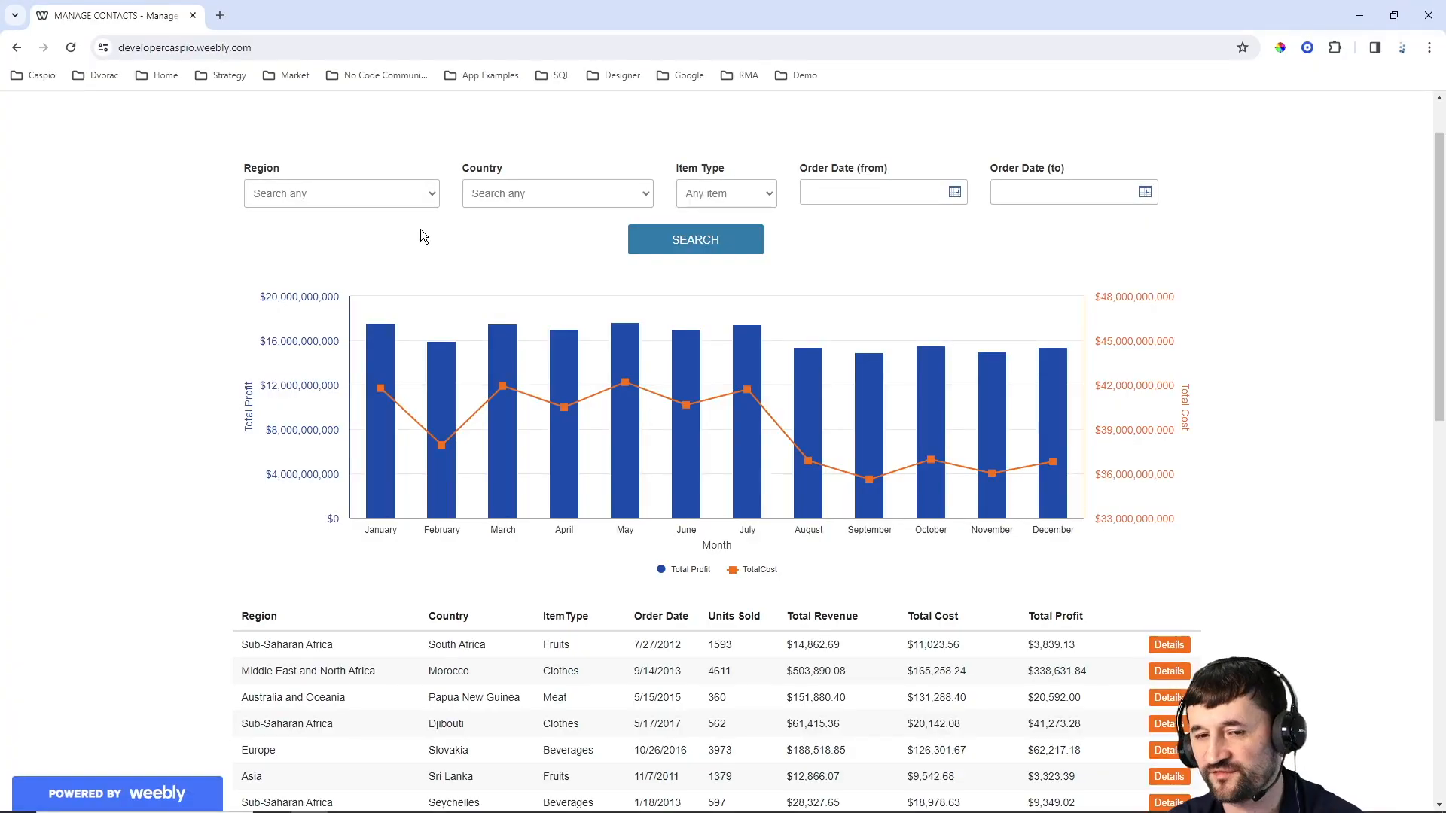
Step: Examine the published sales report's search filters, the profit and cost chart series, and the records table down to its totals row
{"action": "left_click", "coordinate": [422, 200]}
{"action": "left_click", "coordinate": [424, 198]}
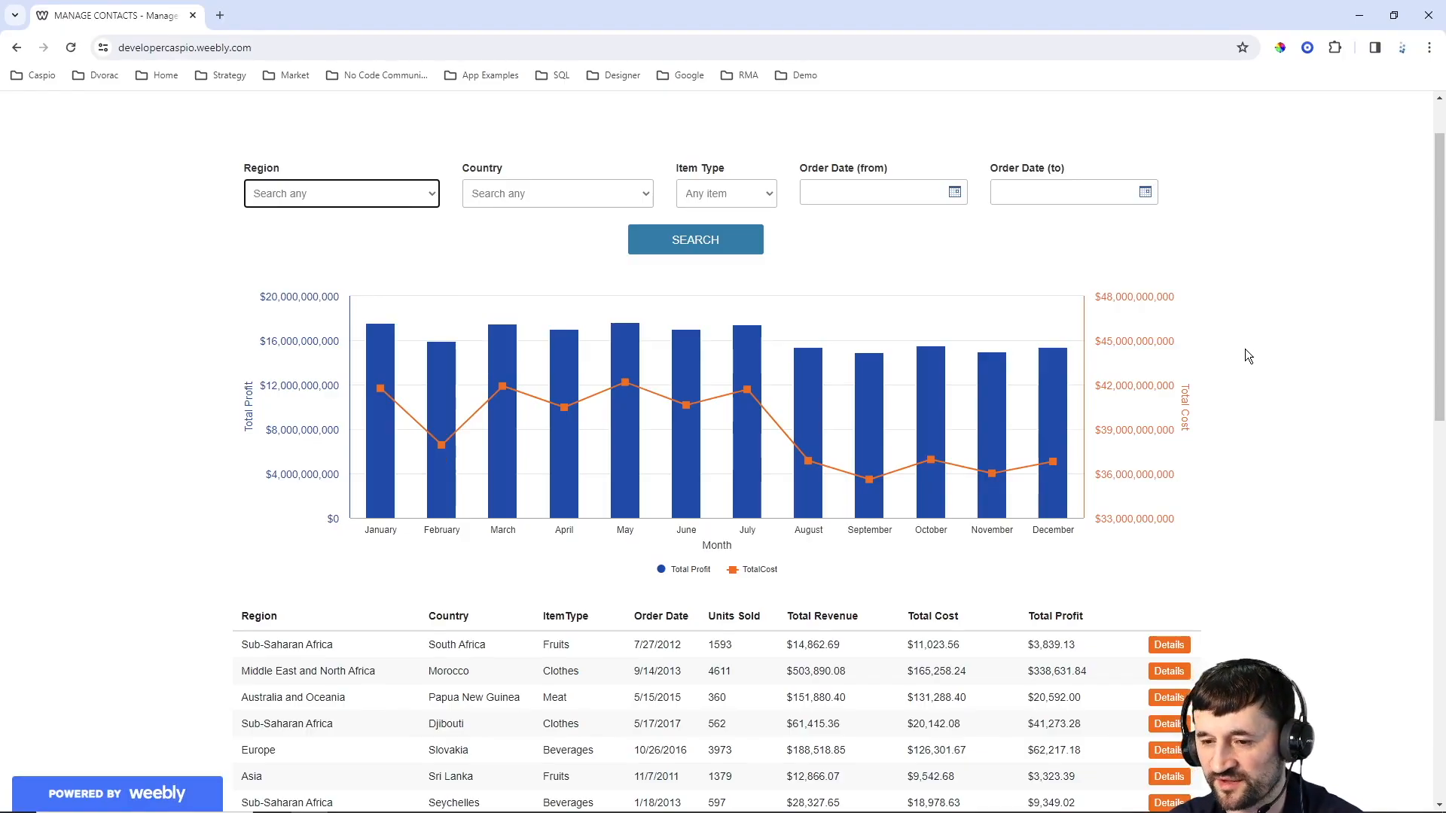
{"action": "left_click", "coordinate": [759, 571]}
{"action": "left_click", "coordinate": [758, 571]}
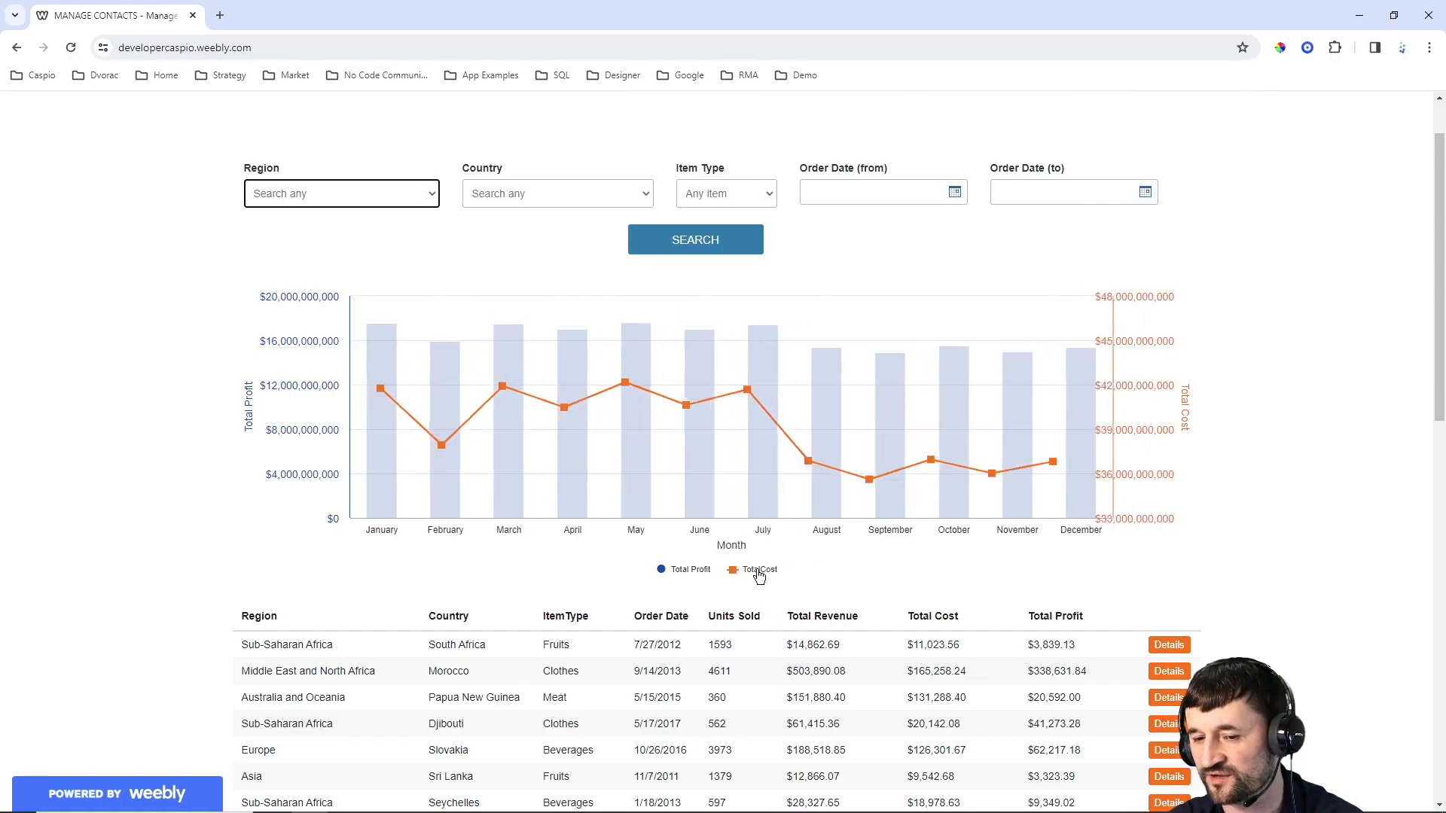
{"action": "scroll", "coordinate": [1243, 527], "scroll_direction": "down", "scroll_amount": 1}
{"action": "scroll", "coordinate": [1281, 486], "scroll_direction": "down", "scroll_amount": 4}
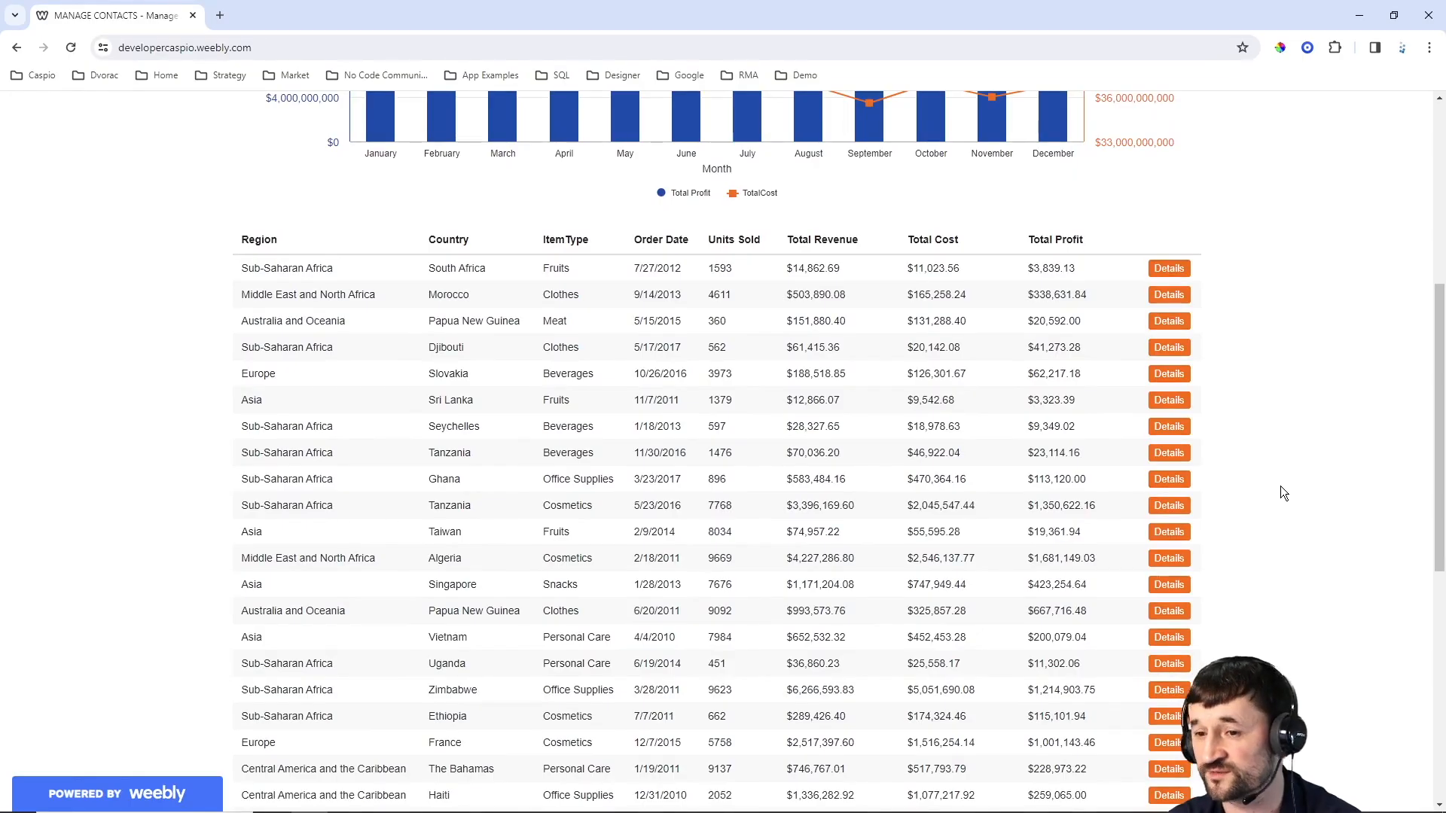
{"action": "scroll", "coordinate": [1283, 463], "scroll_direction": "down", "scroll_amount": 4}
{"action": "scroll", "coordinate": [1286, 465], "scroll_direction": "down", "scroll_amount": 1}
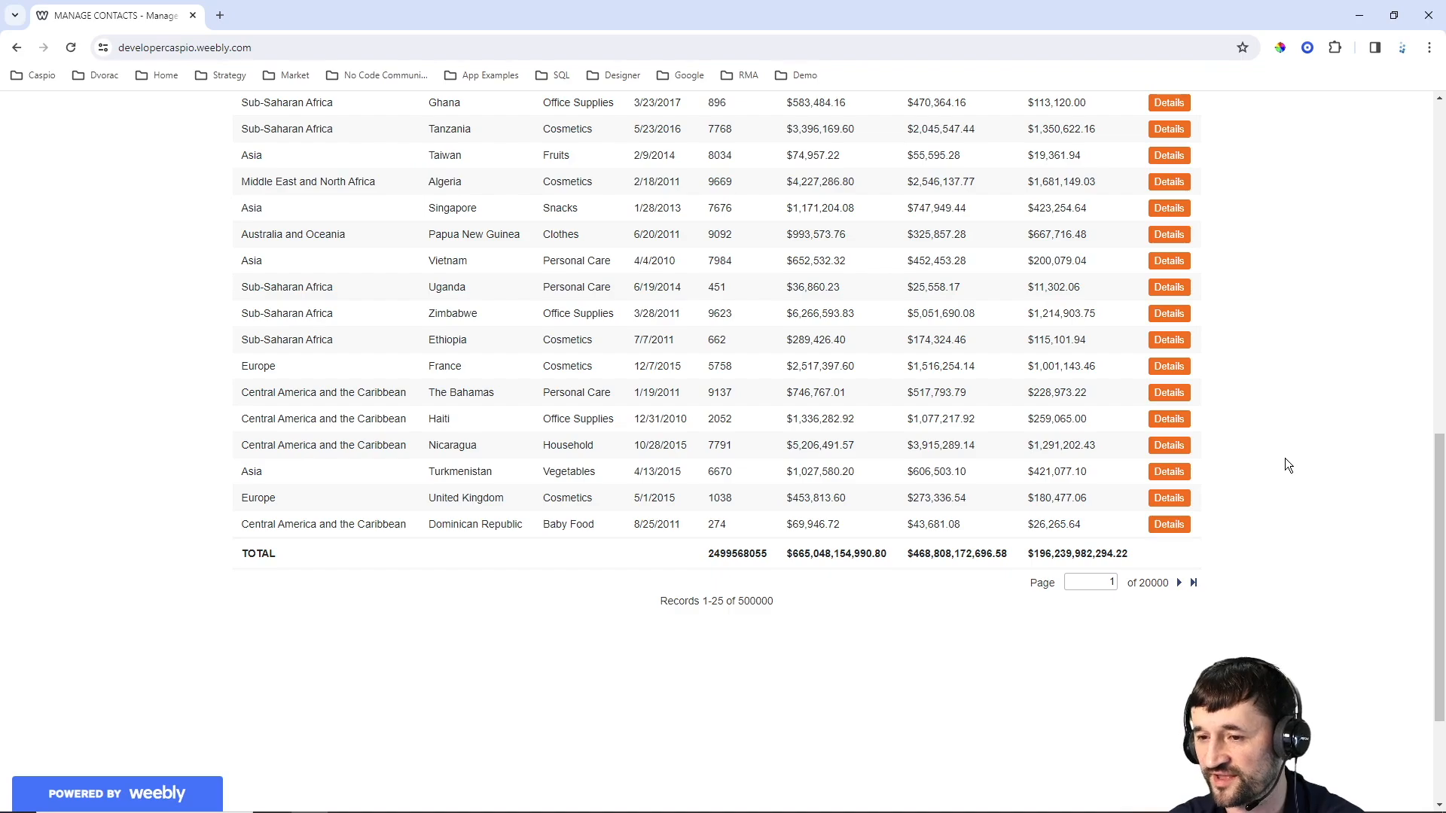
{"action": "scroll", "coordinate": [1285, 458], "scroll_direction": "up", "scroll_amount": 10}
{"action": "scroll", "coordinate": [1285, 460], "scroll_direction": "up", "scroll_amount": 1}
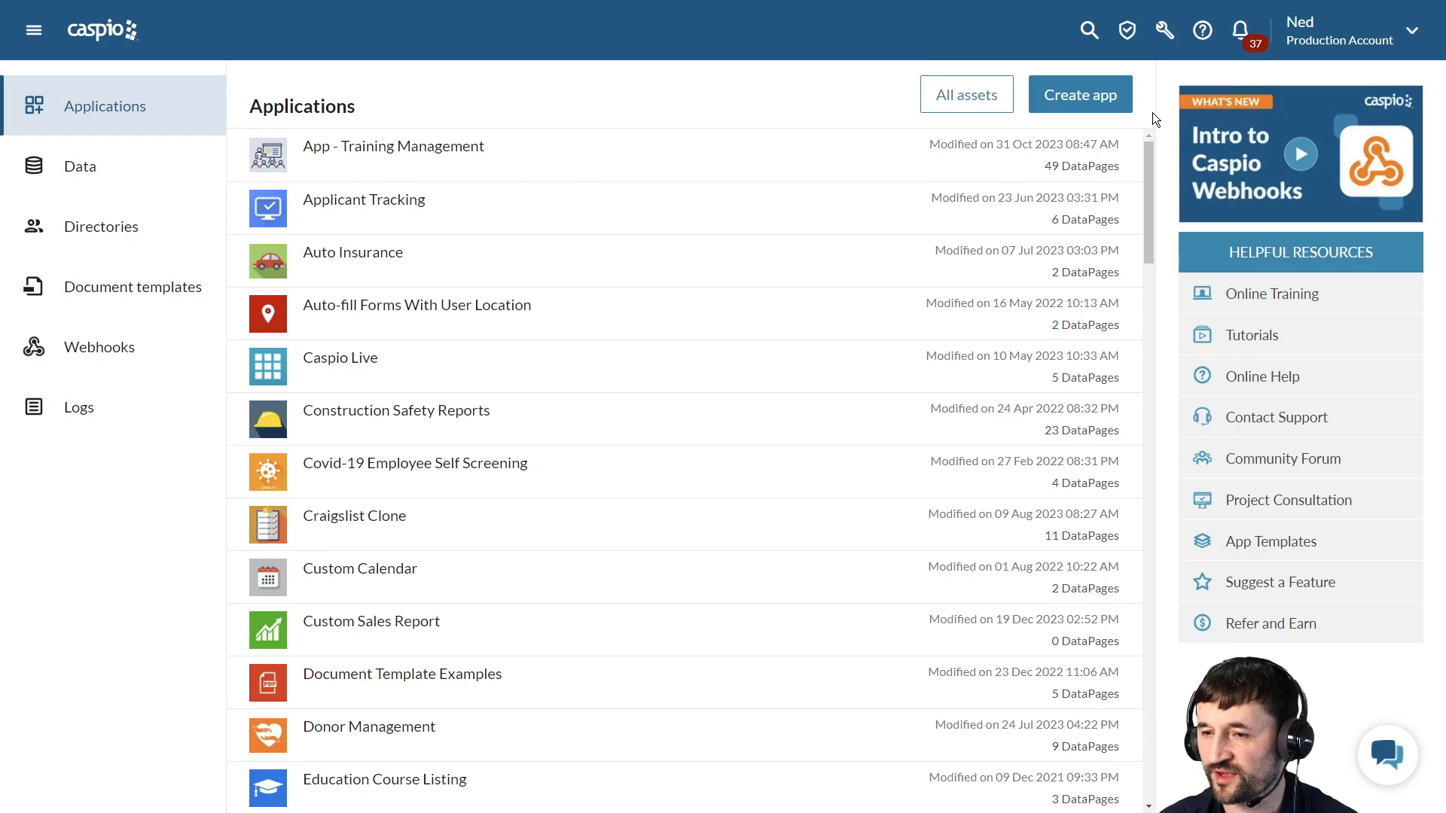
{"action": "left_click", "coordinate": [1077, 105]}
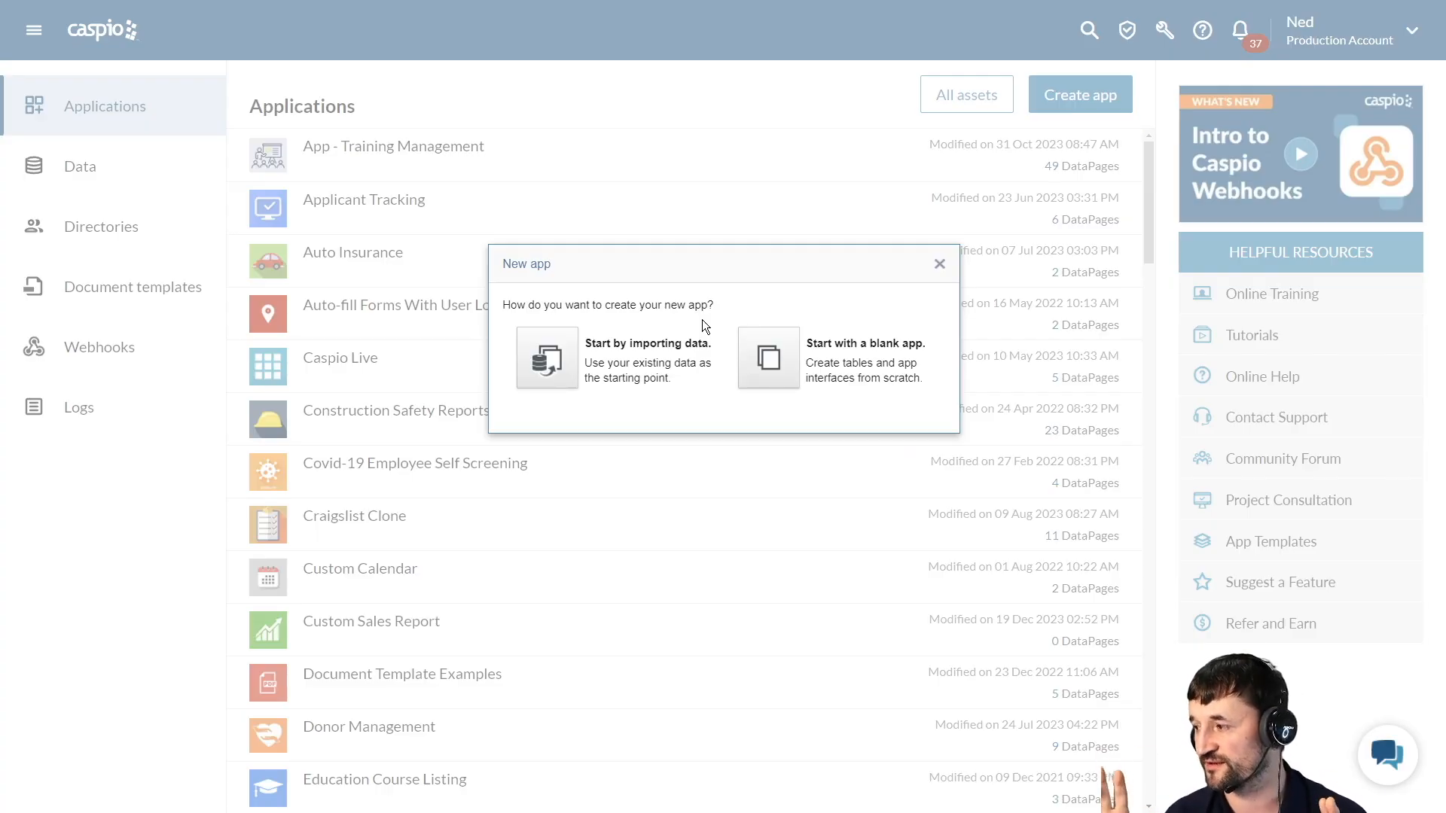
{"action": "left_click", "coordinate": [676, 354]}
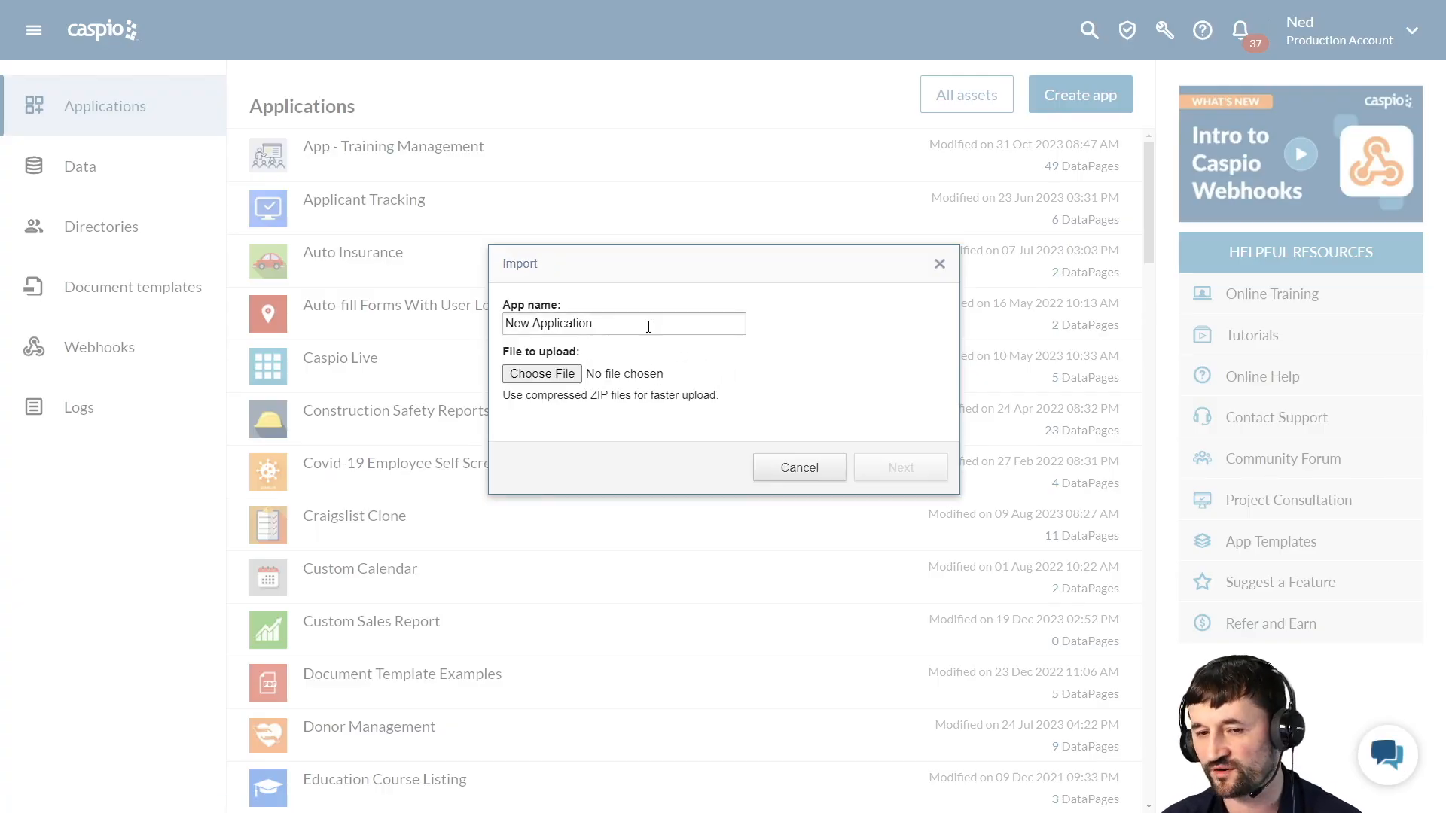
{"action": "left_click_drag", "start_coordinate": [649, 323], "coordinate": [498, 332]}
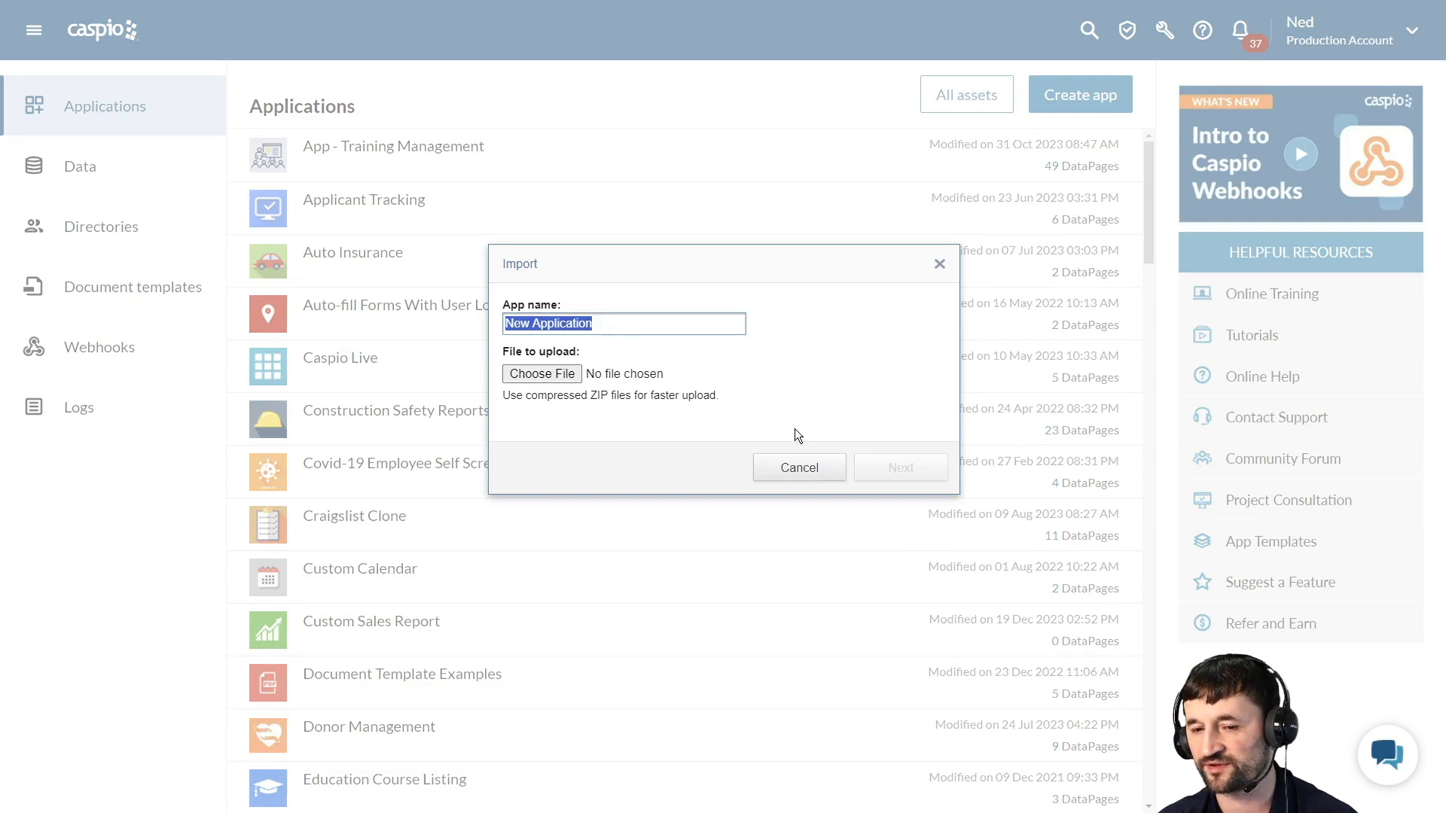
{"action": "left_click", "coordinate": [800, 470]}
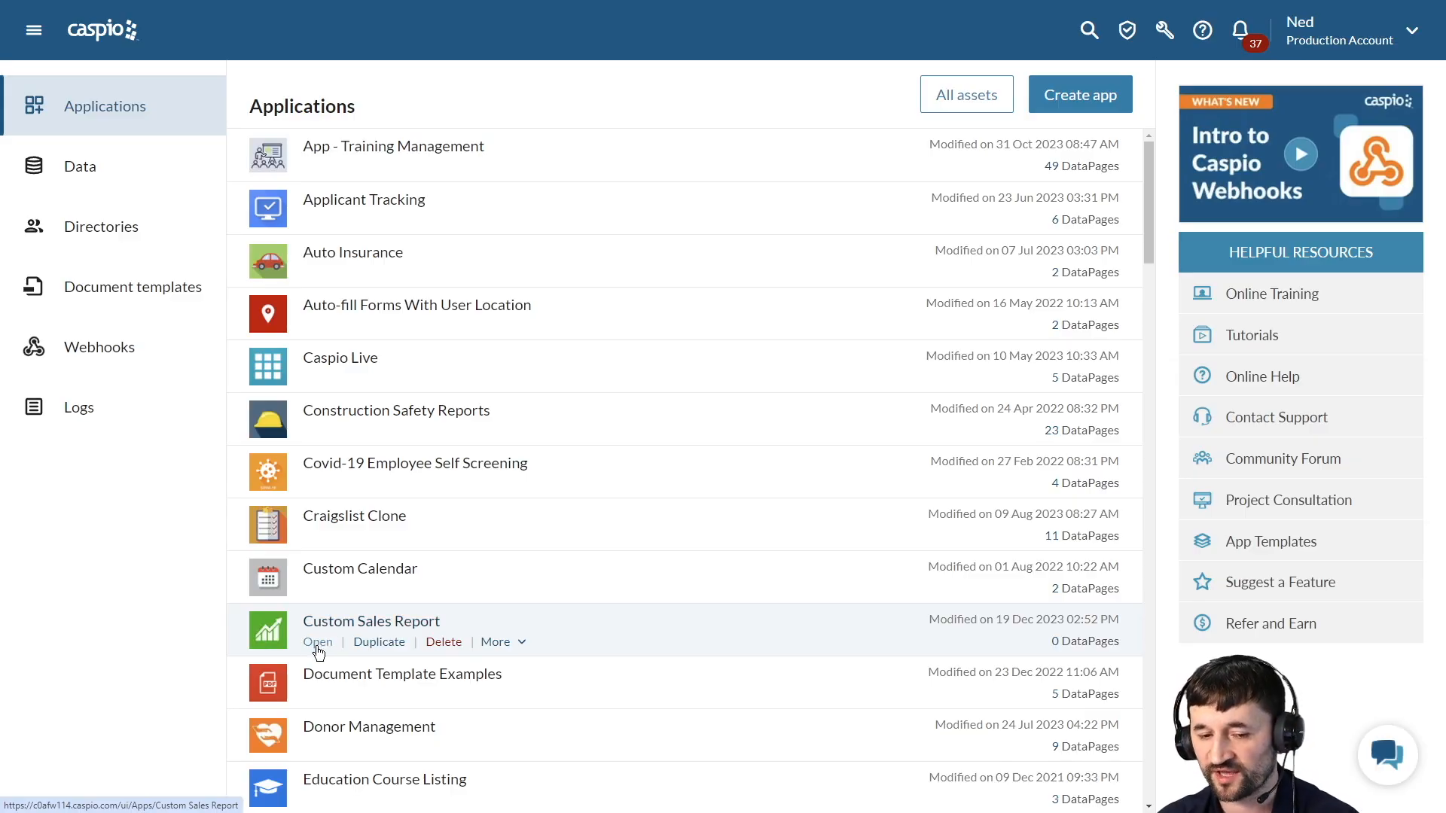
Step: Open the Custom Sales Report app and display the records of its cc_tbl_sales table
{"action": "left_click", "coordinate": [318, 646]}
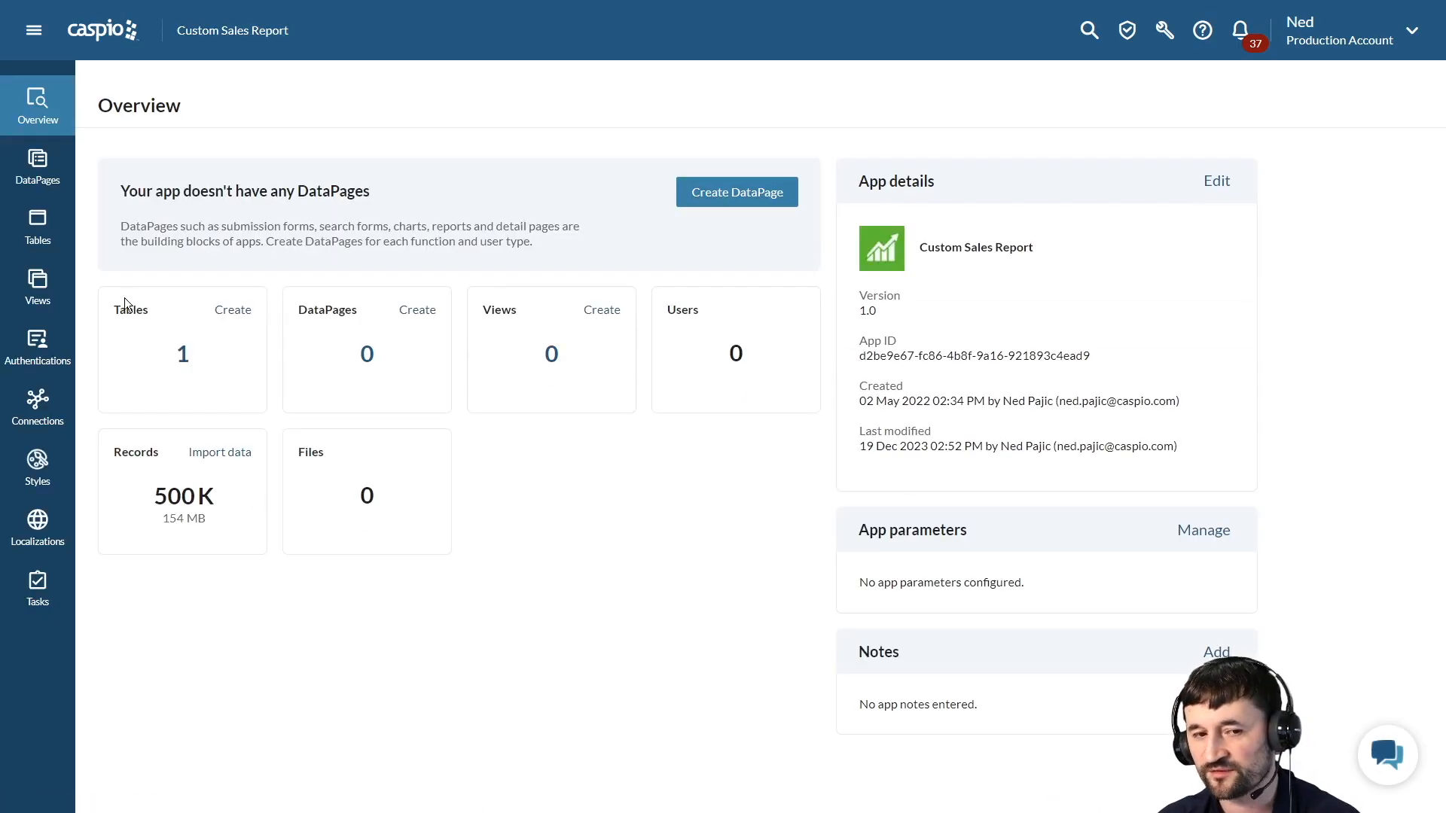
{"action": "left_click", "coordinate": [52, 240]}
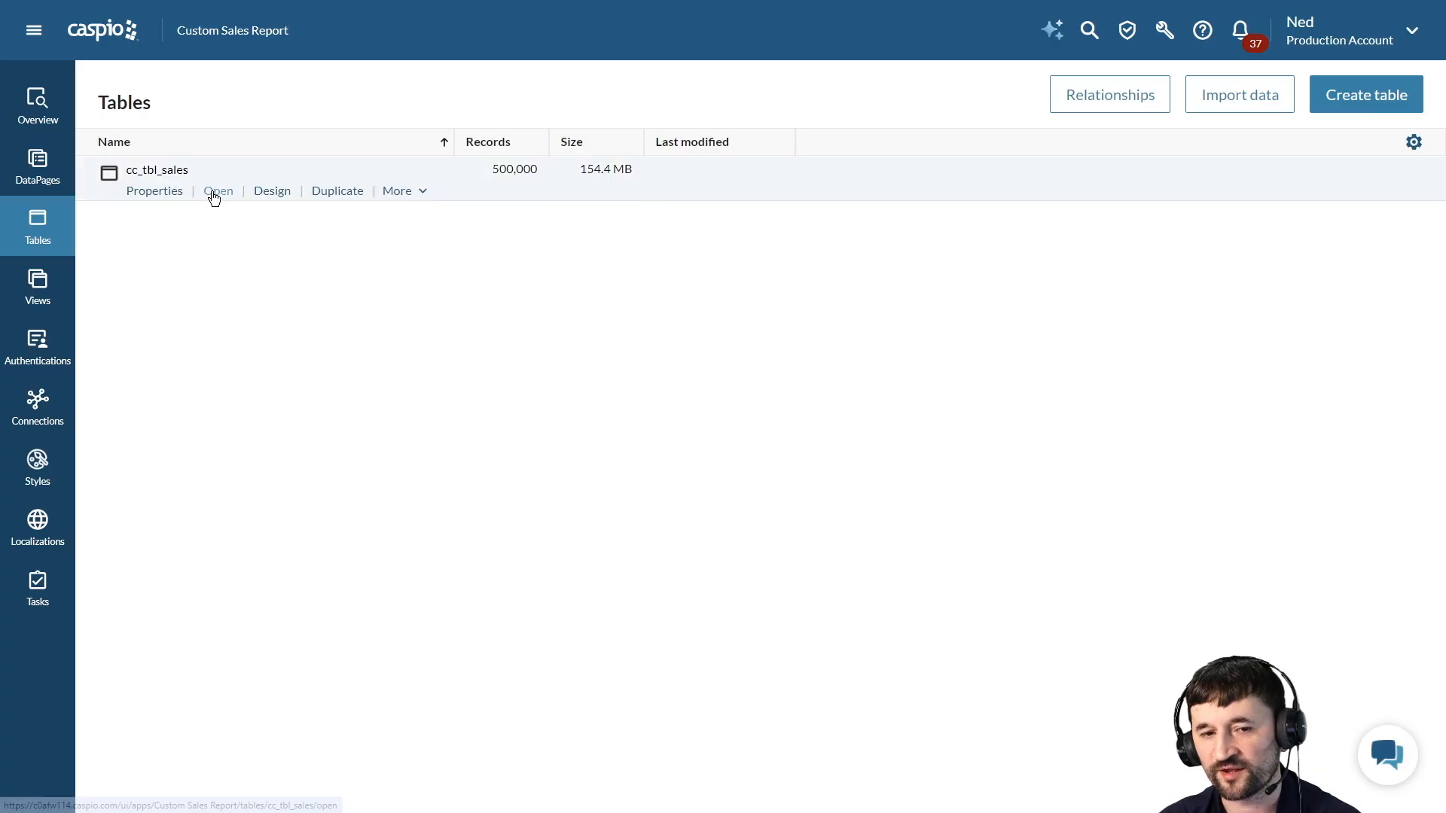
{"action": "left_click", "coordinate": [216, 193]}
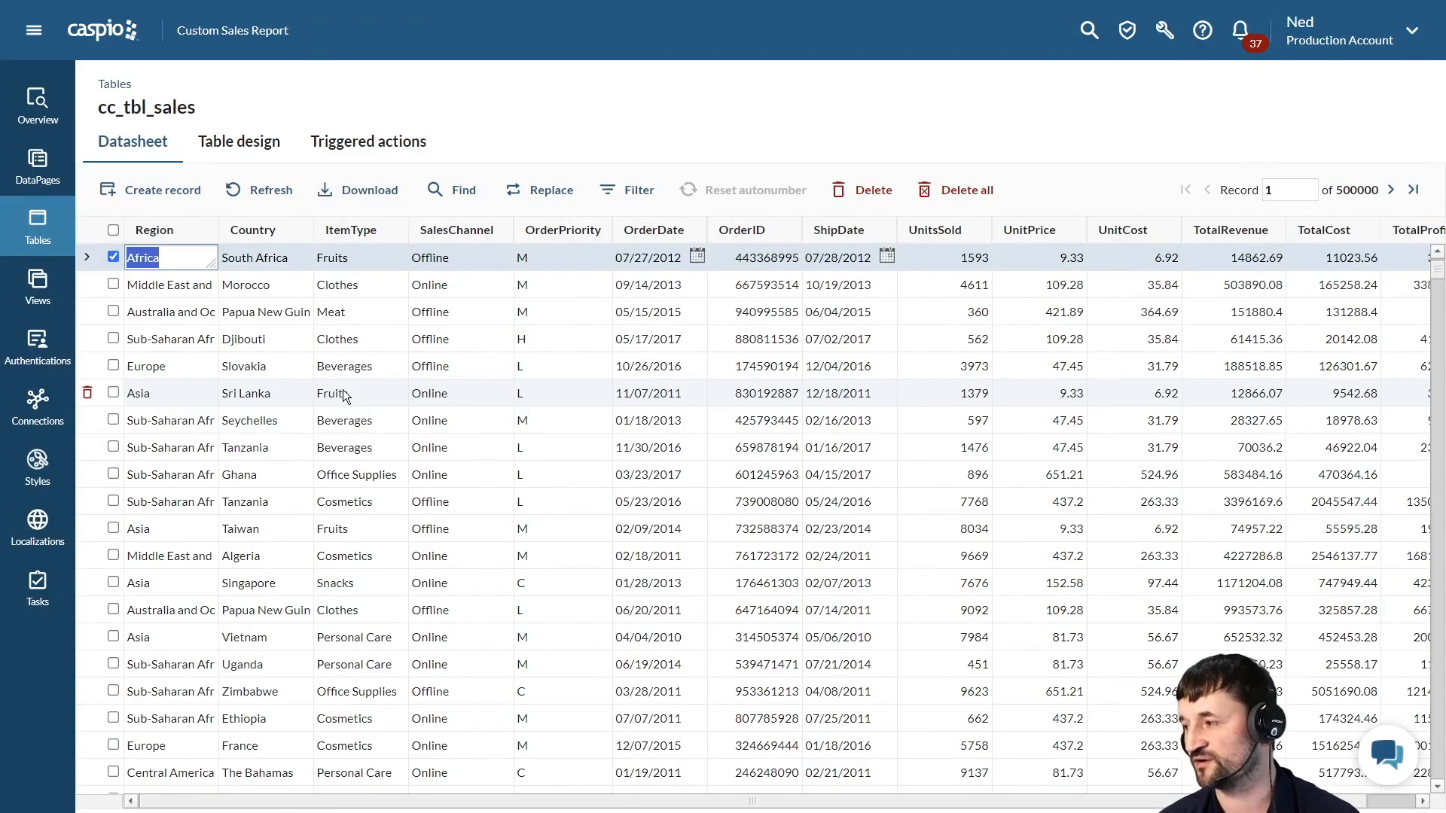
Step: Review the sales table's records and its field design, including the data types available for the UnitCost field
{"action": "left_click", "coordinate": [345, 395]}
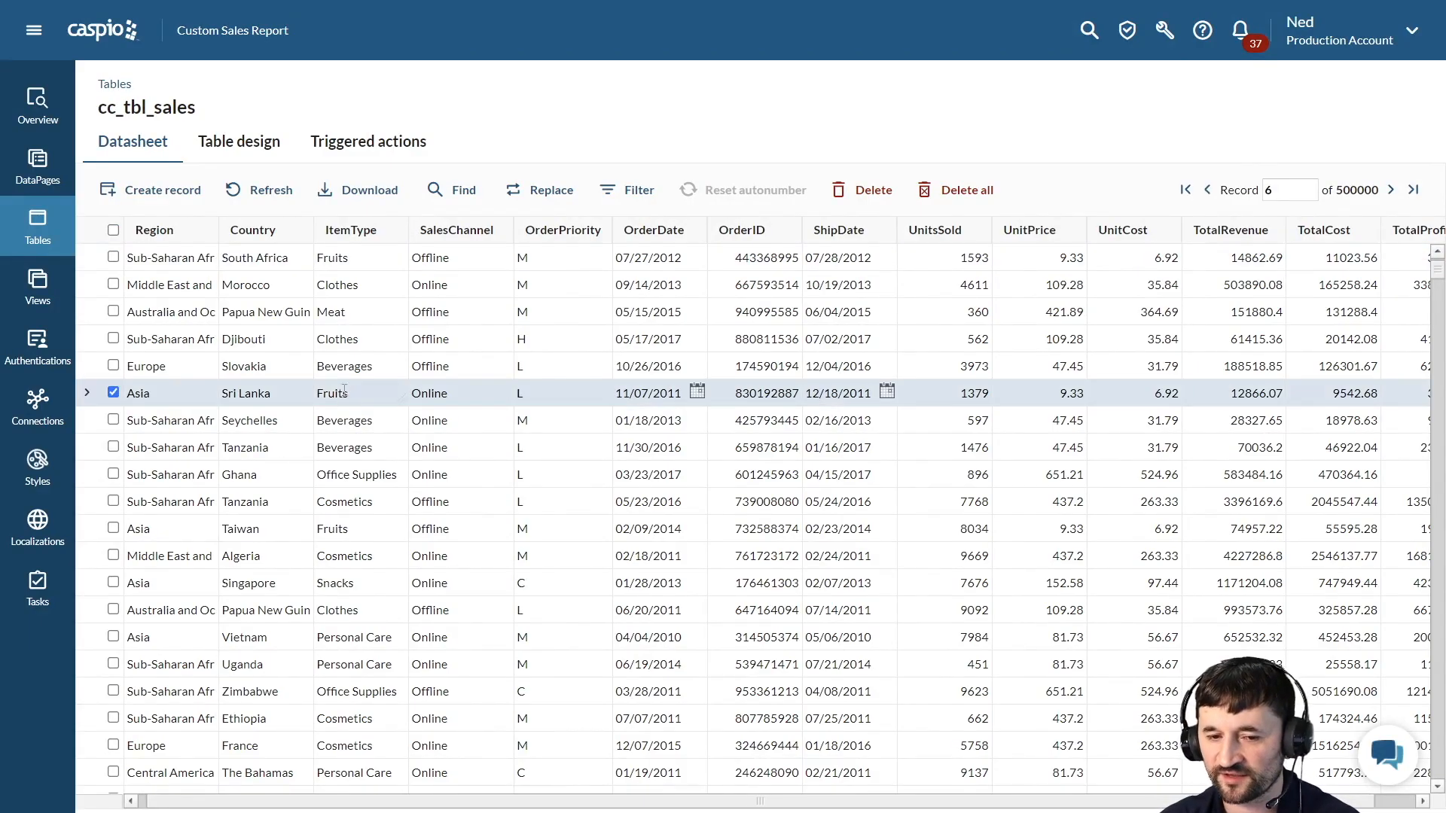
{"action": "left_click", "coordinate": [440, 426]}
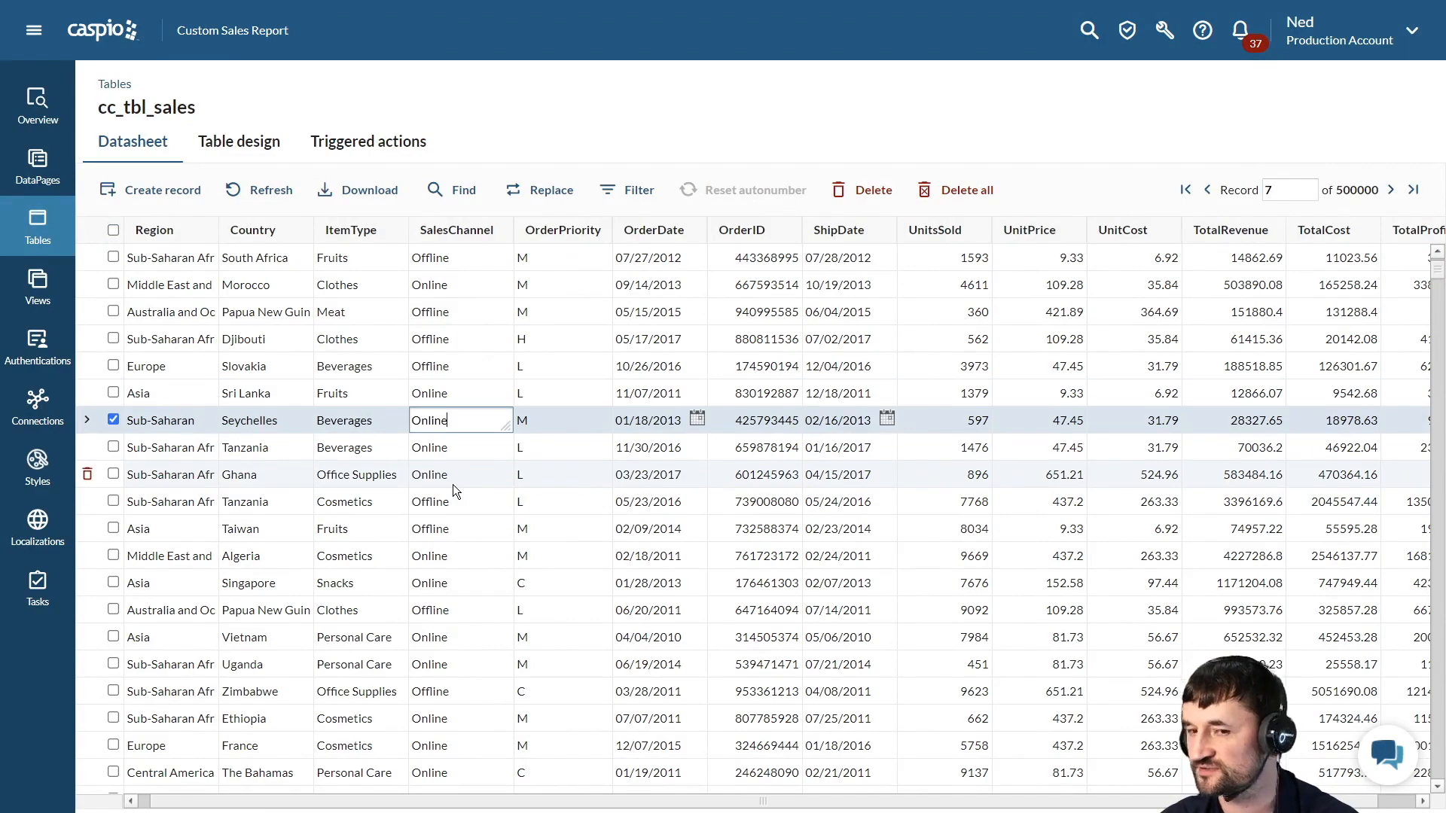
{"action": "left_click", "coordinate": [251, 147]}
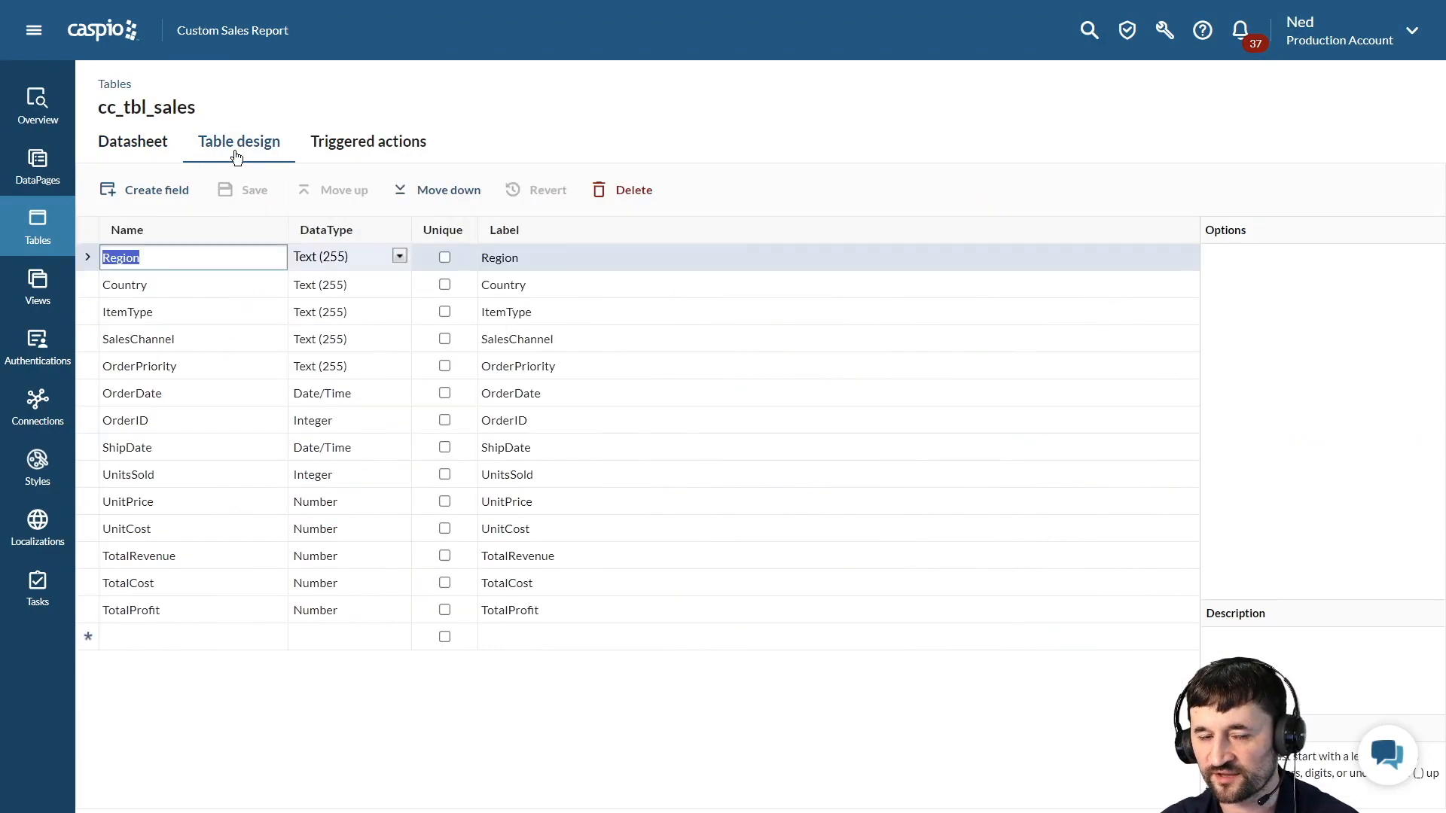
{"action": "left_click", "coordinate": [172, 284]}
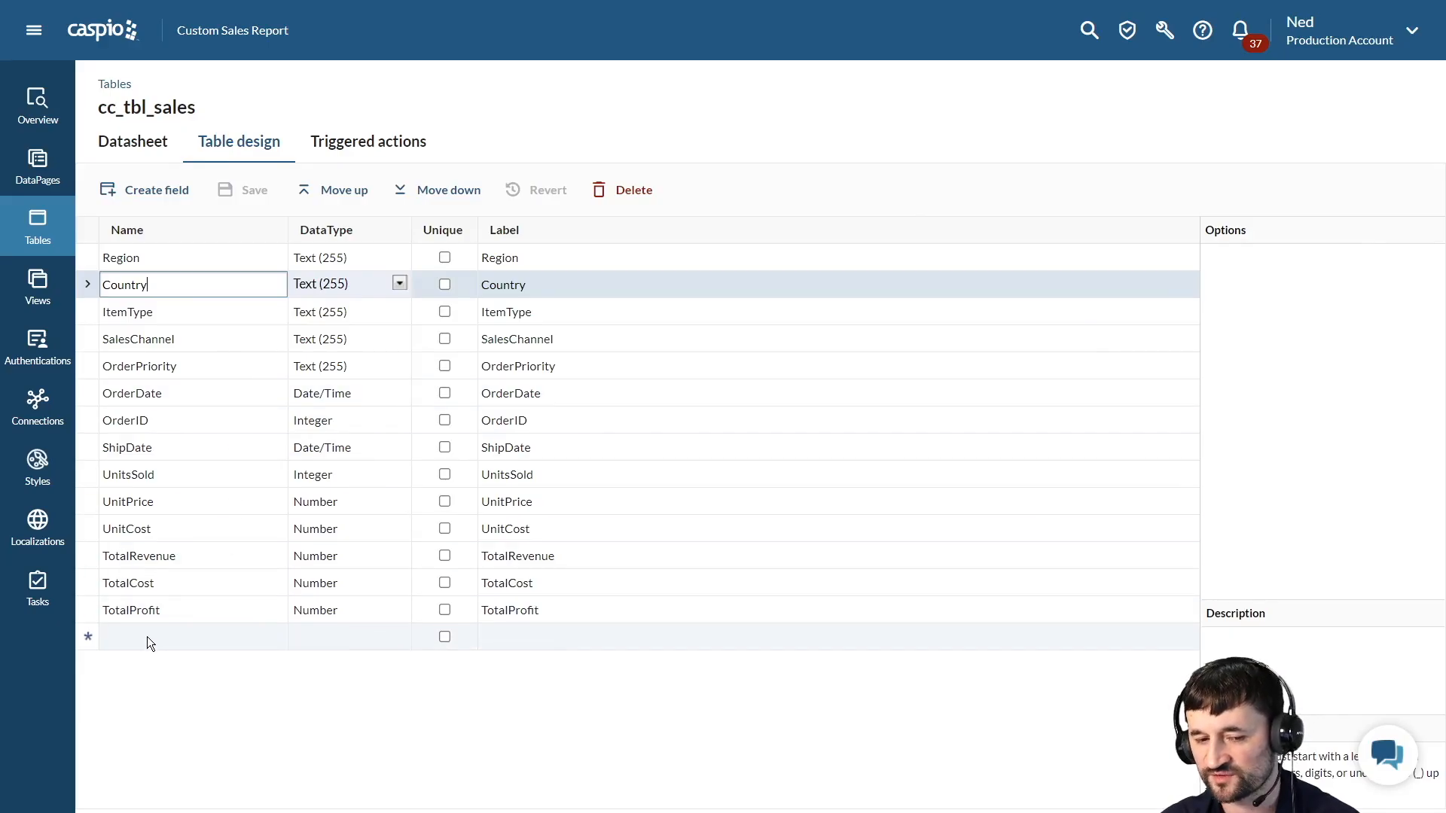
{"action": "left_click", "coordinate": [394, 531]}
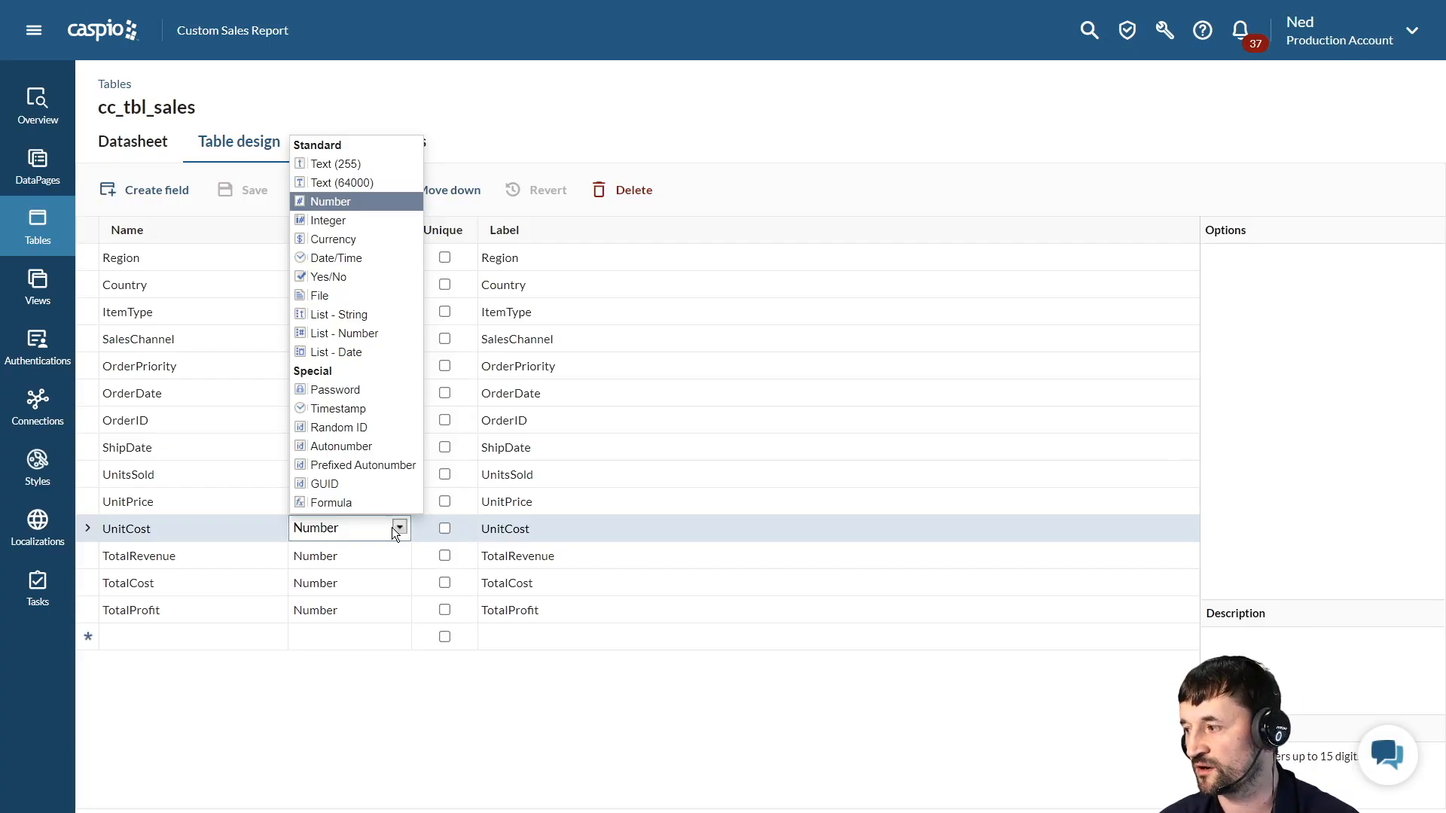
{"action": "left_click", "coordinate": [657, 97]}
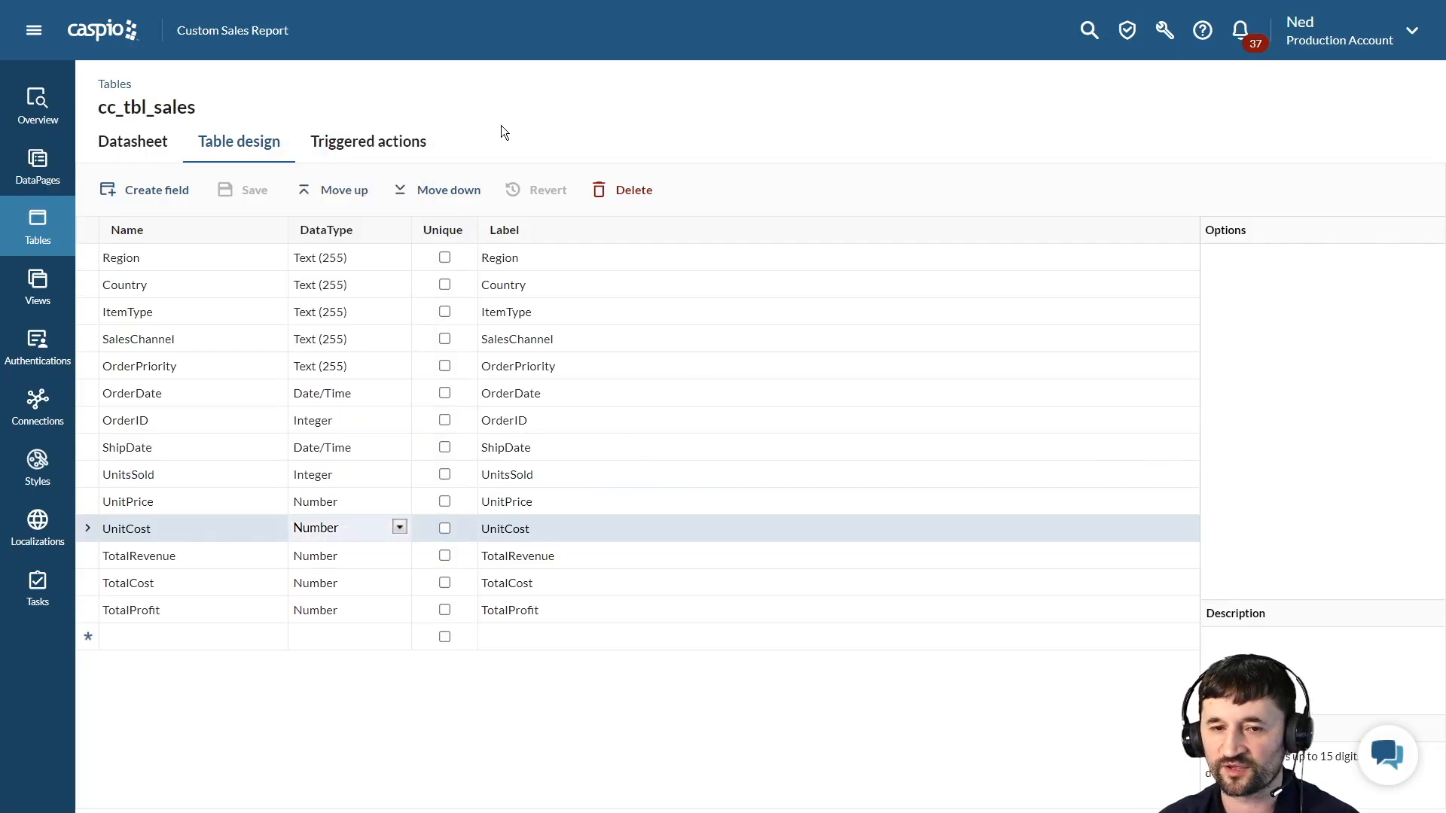
Step: Create a triggered action on the sales table that runs on insert, update and delete events
{"action": "left_click", "coordinate": [393, 149]}
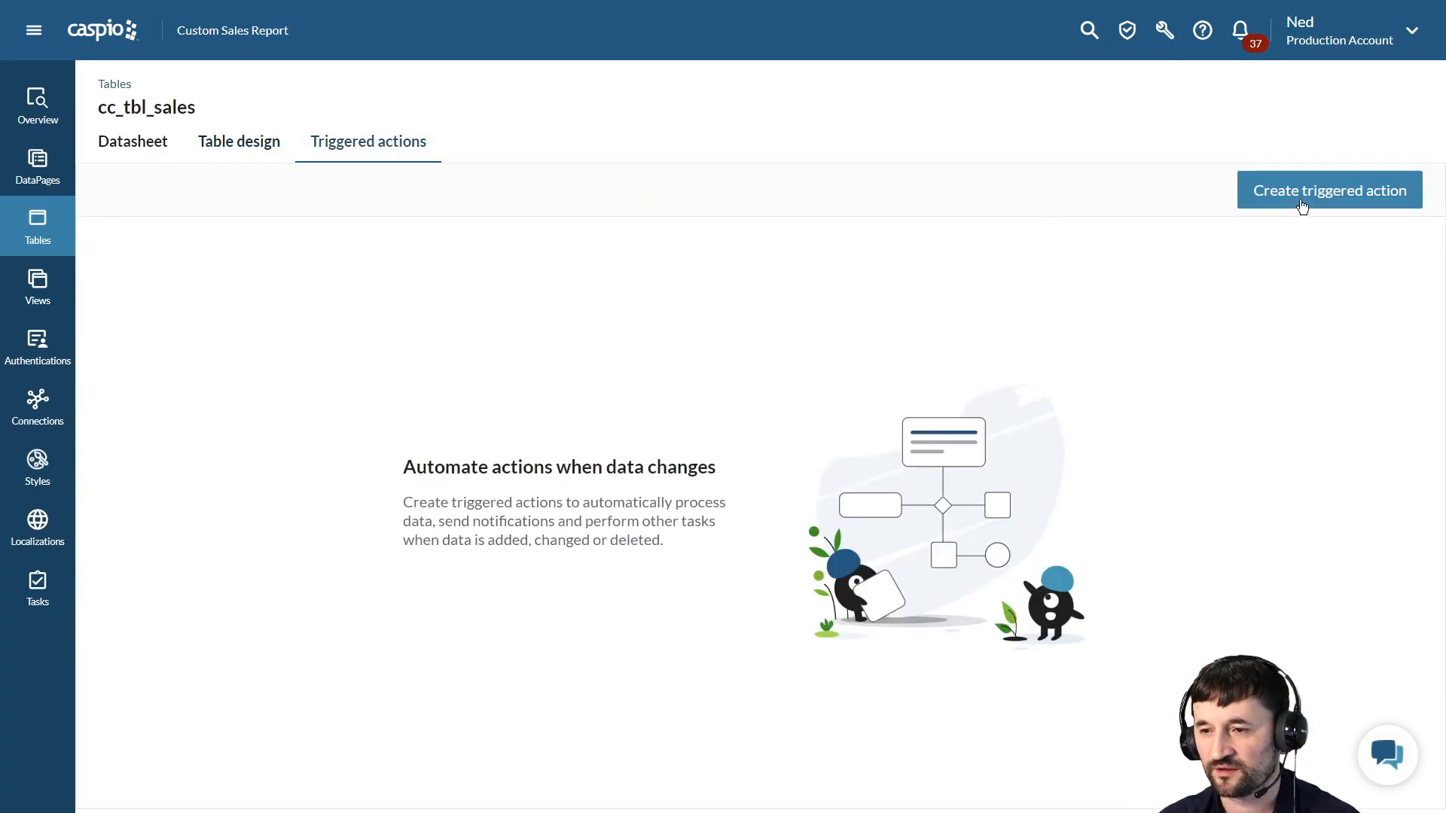
{"action": "left_click", "coordinate": [1303, 207]}
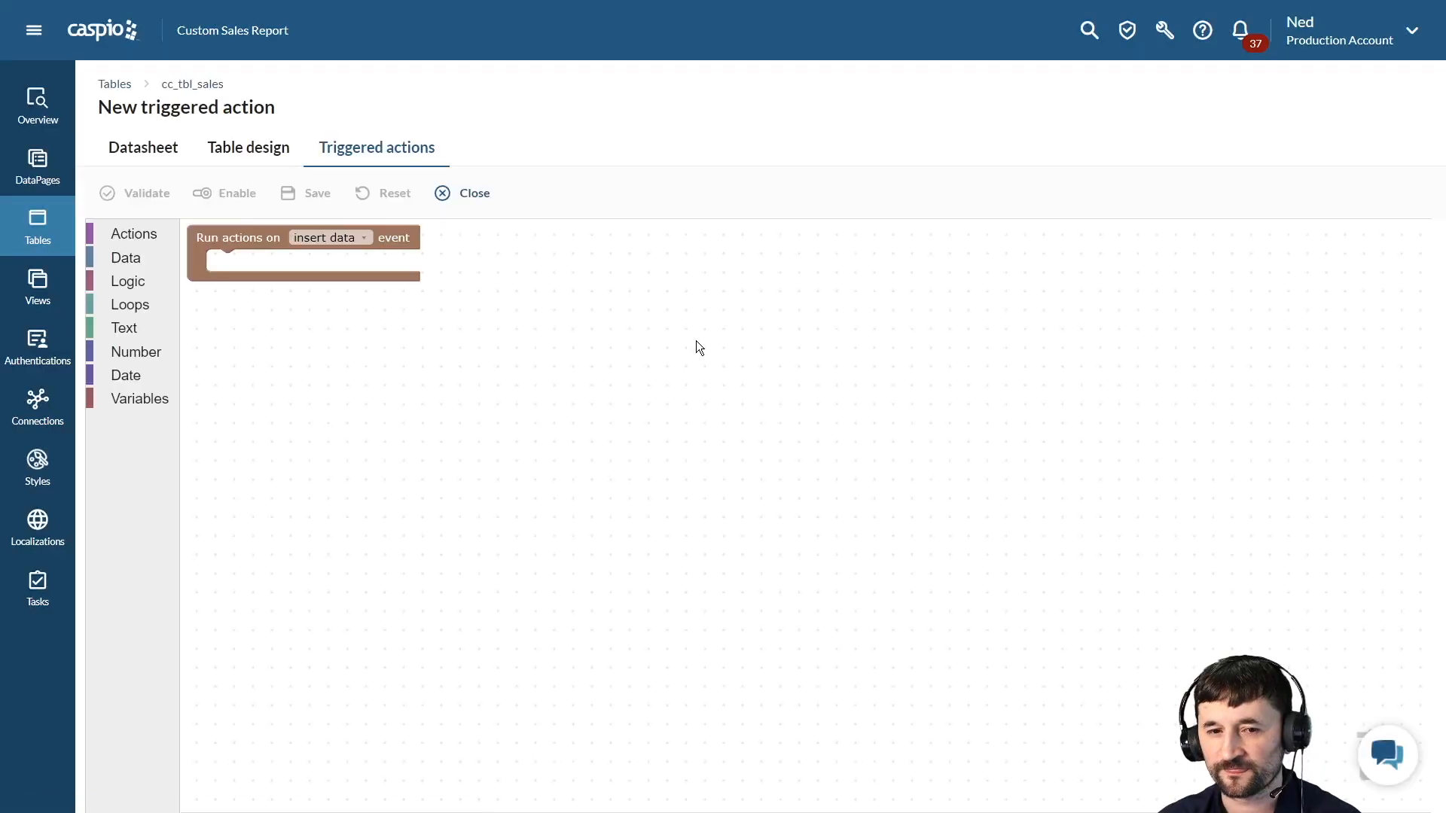
{"action": "left_click", "coordinate": [321, 238]}
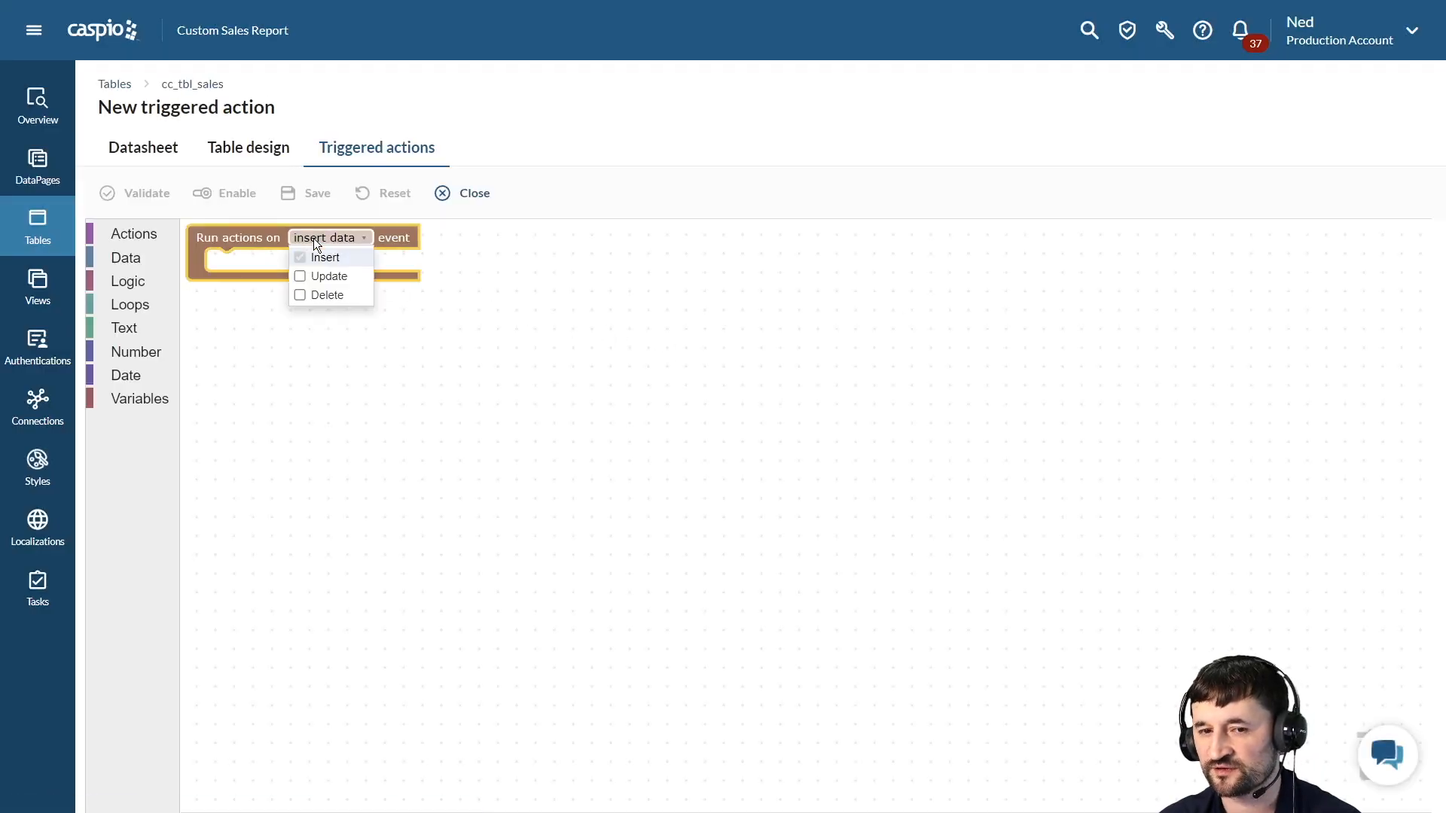
{"action": "left_click", "coordinate": [317, 277]}
{"action": "left_click", "coordinate": [323, 294]}
{"action": "left_click", "coordinate": [385, 387]}
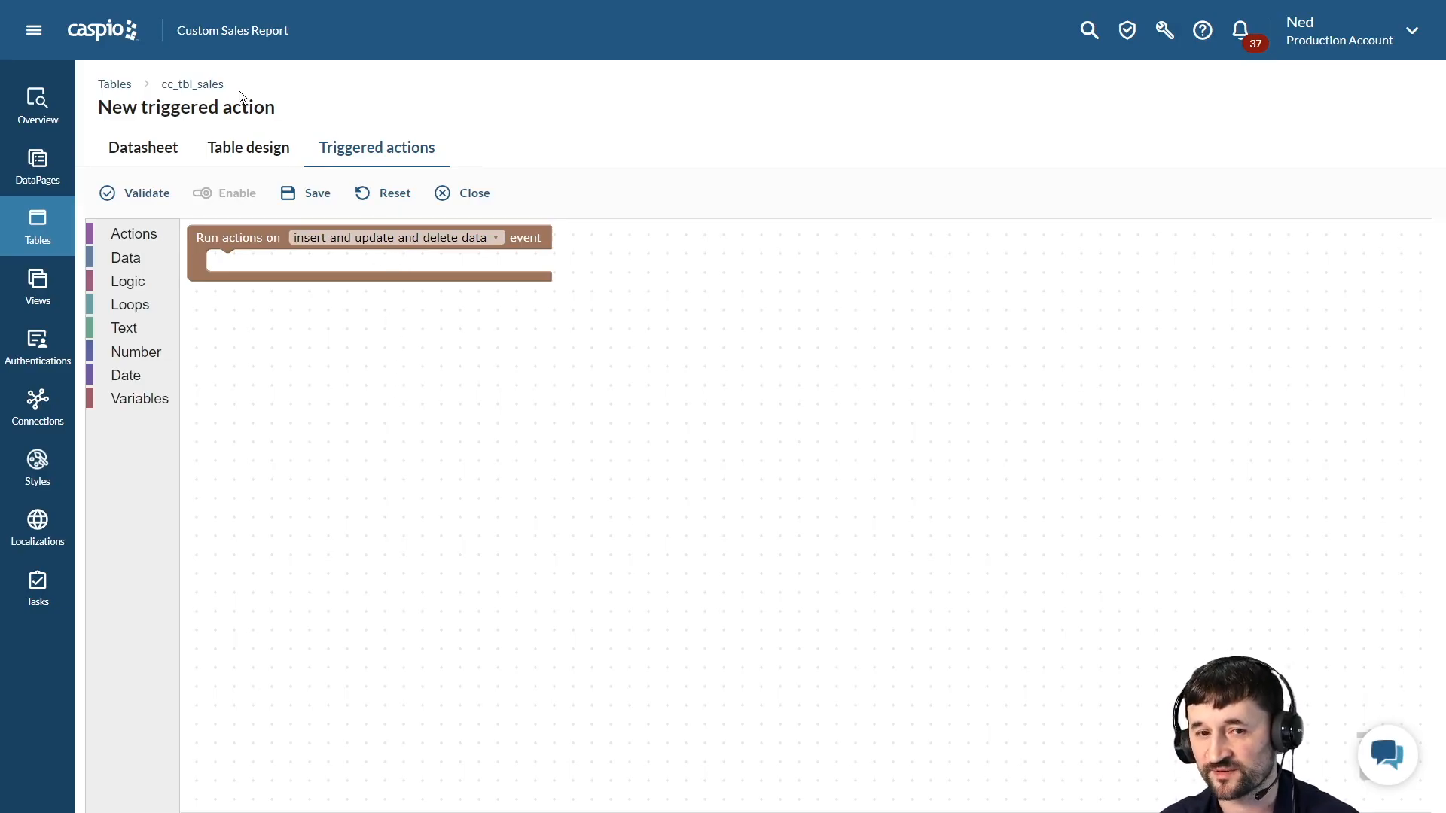
Step: Place an INSERT INTO cc_tbl_sales block inside the triggered action and leave for the tables list without saving
{"action": "left_click", "coordinate": [135, 234]}
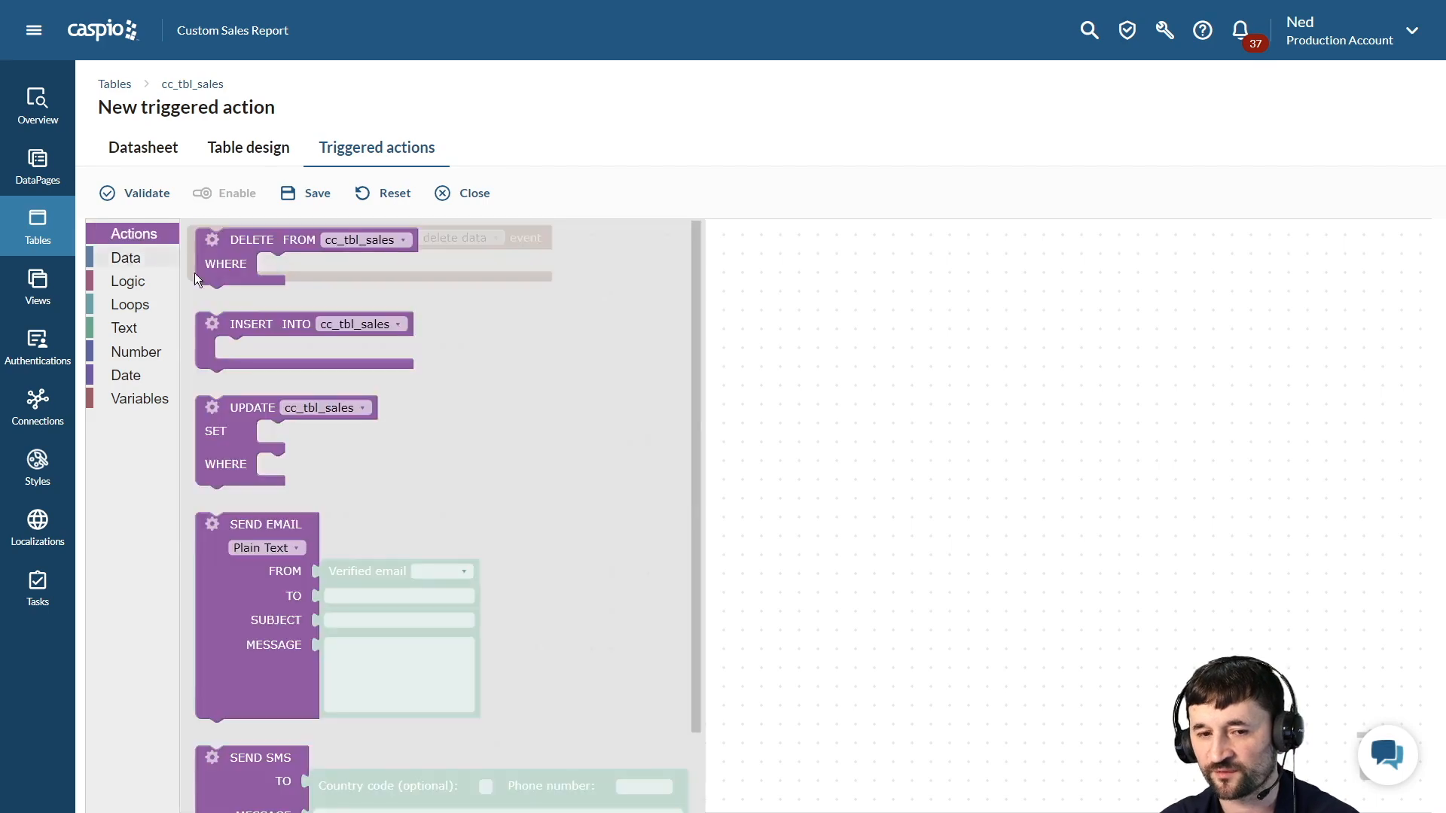
{"action": "left_click_drag", "start_coordinate": [232, 319], "coordinate": [243, 257]}
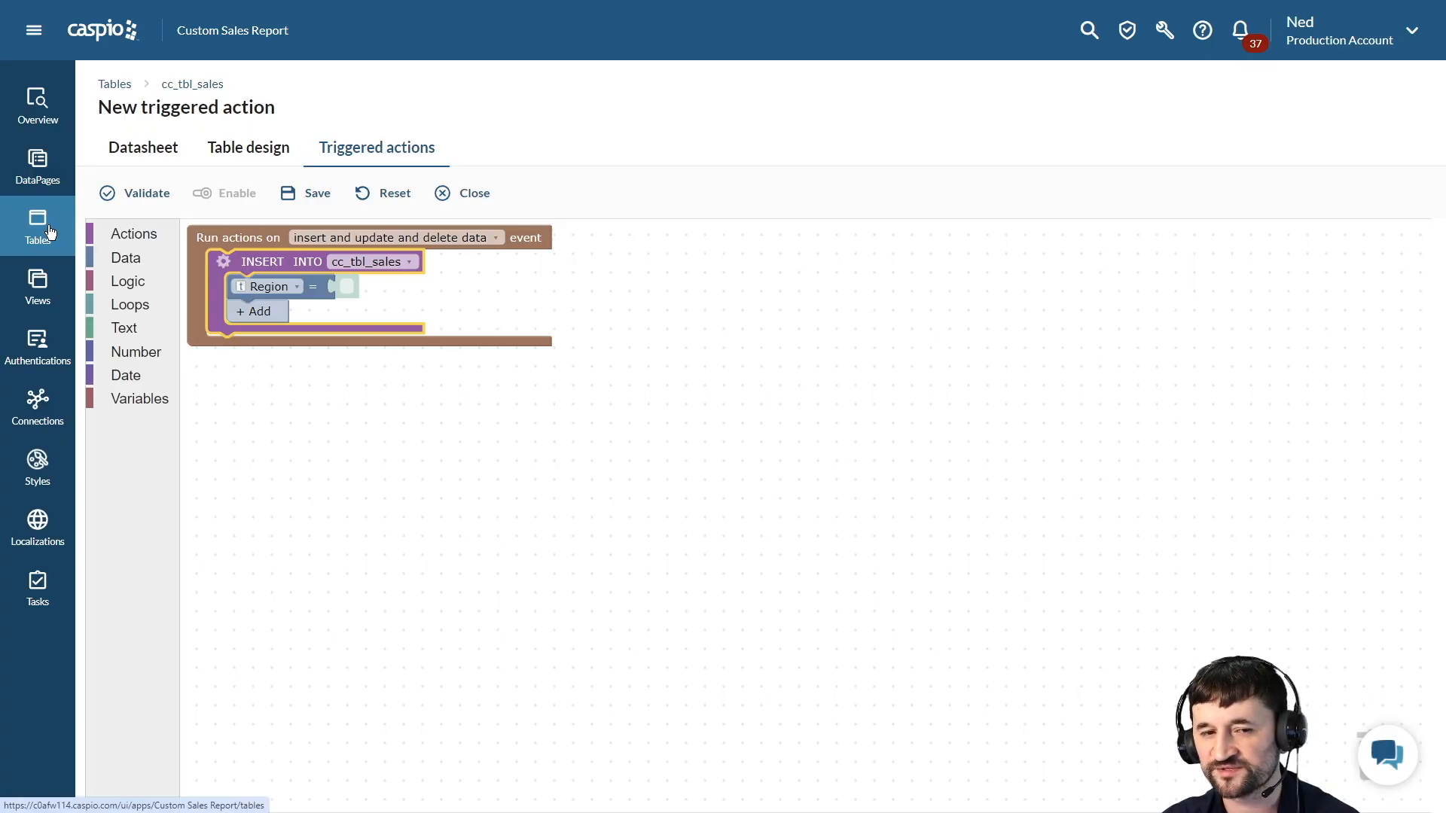
{"action": "left_click", "coordinate": [48, 231]}
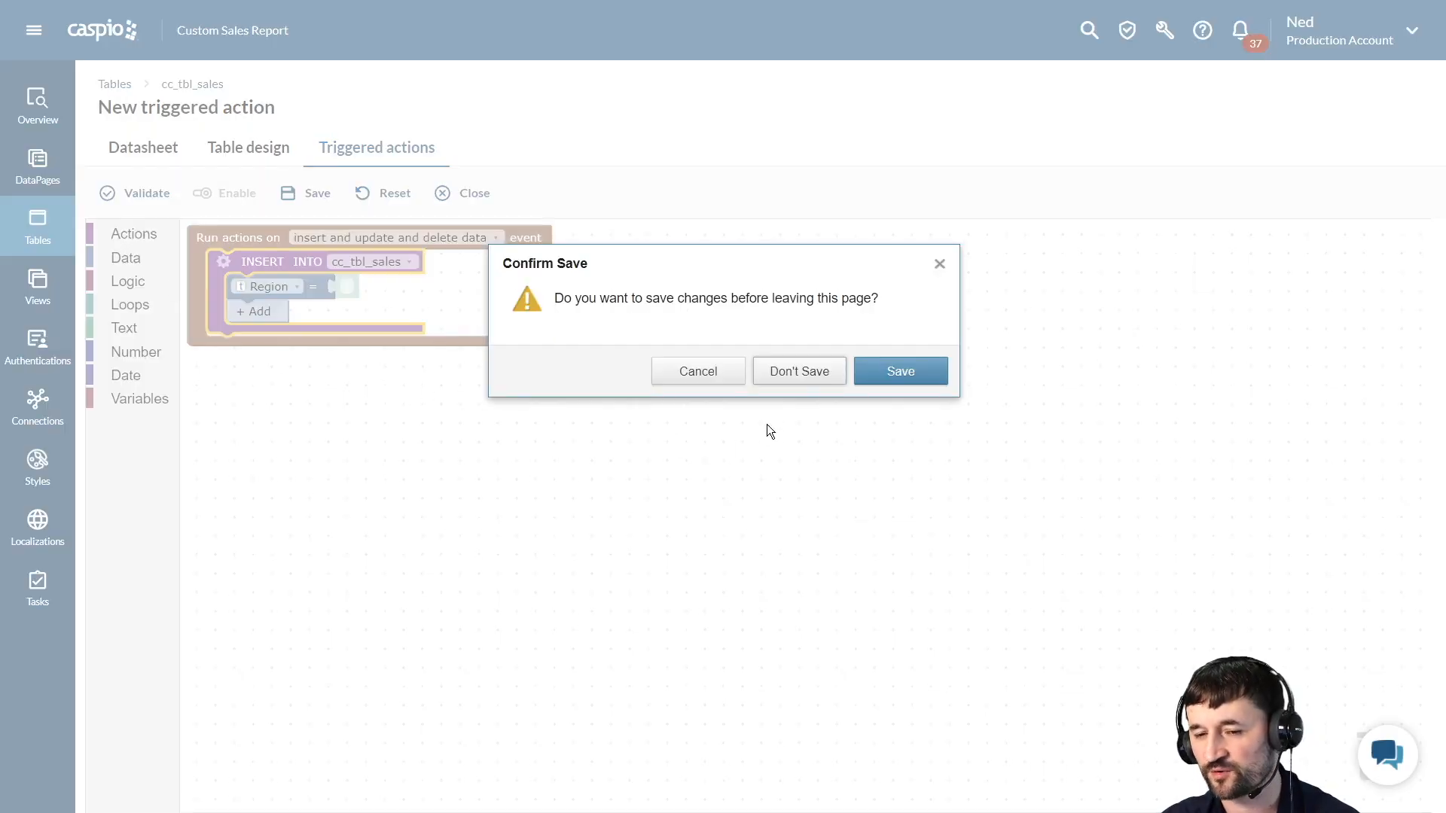
{"action": "left_click", "coordinate": [803, 381]}
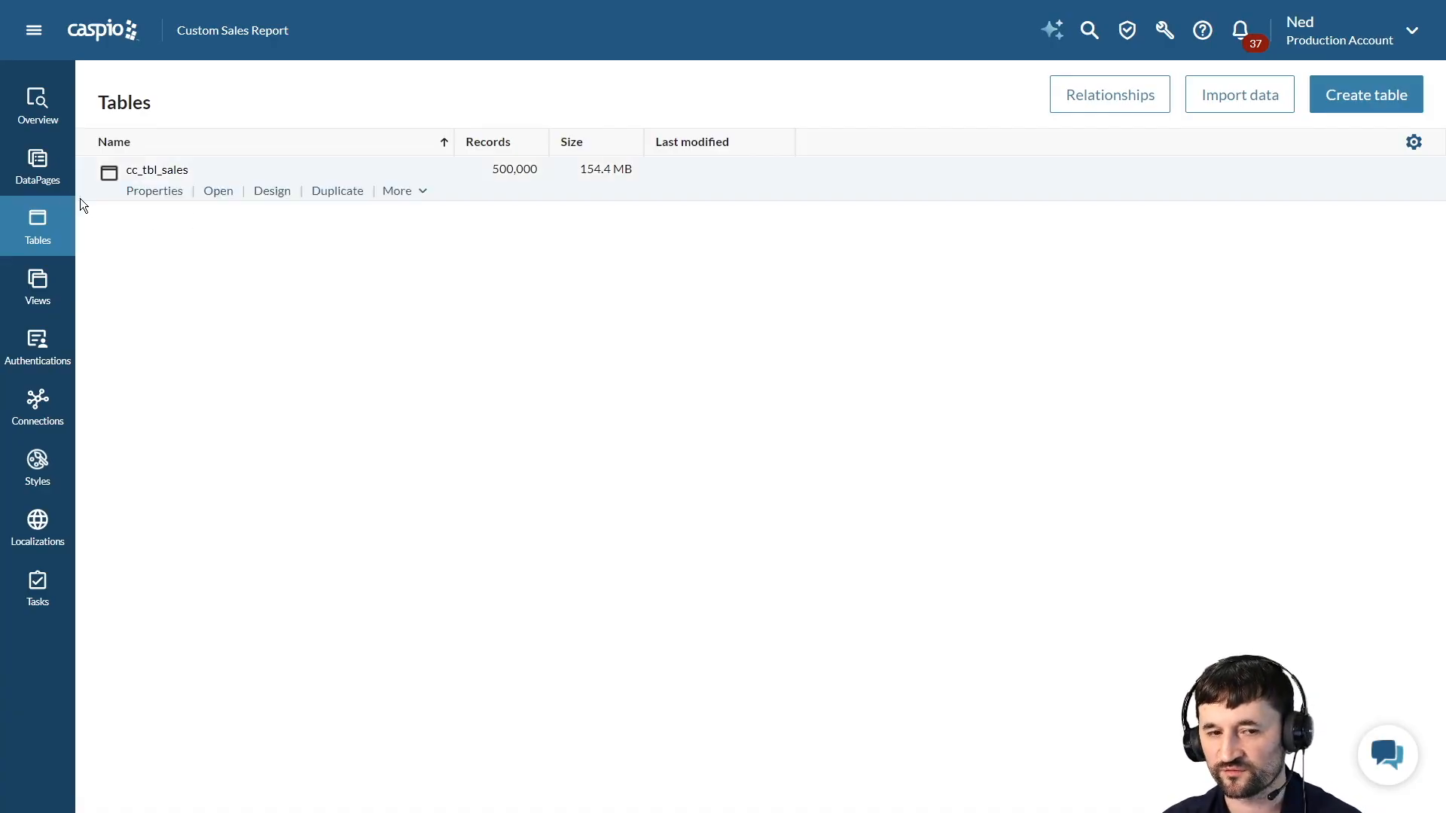
Step: Start a new DataPage in the app and choose Combined Chart and Report as its type
{"action": "left_click", "coordinate": [37, 177]}
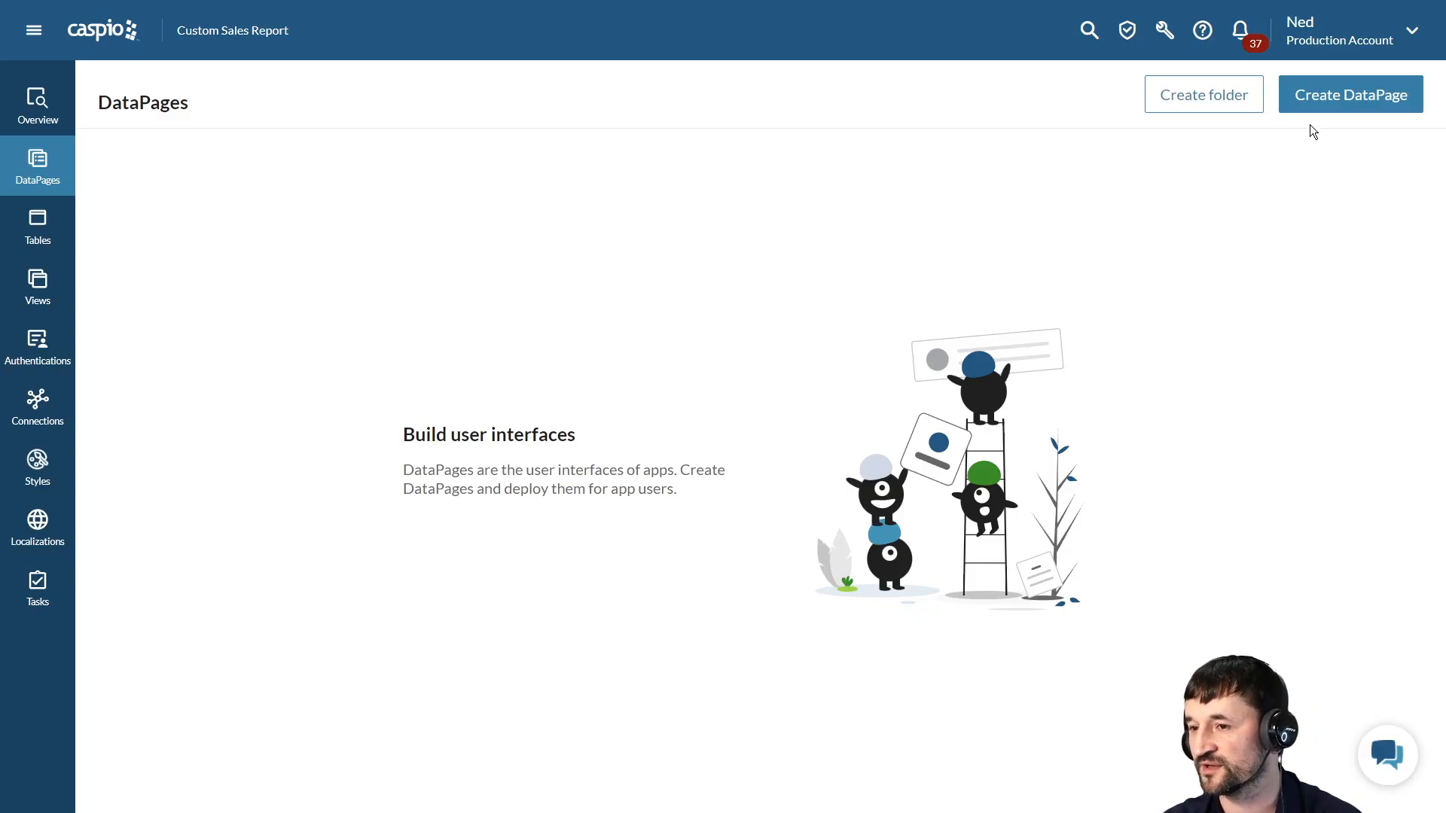
{"action": "left_click", "coordinate": [1334, 104]}
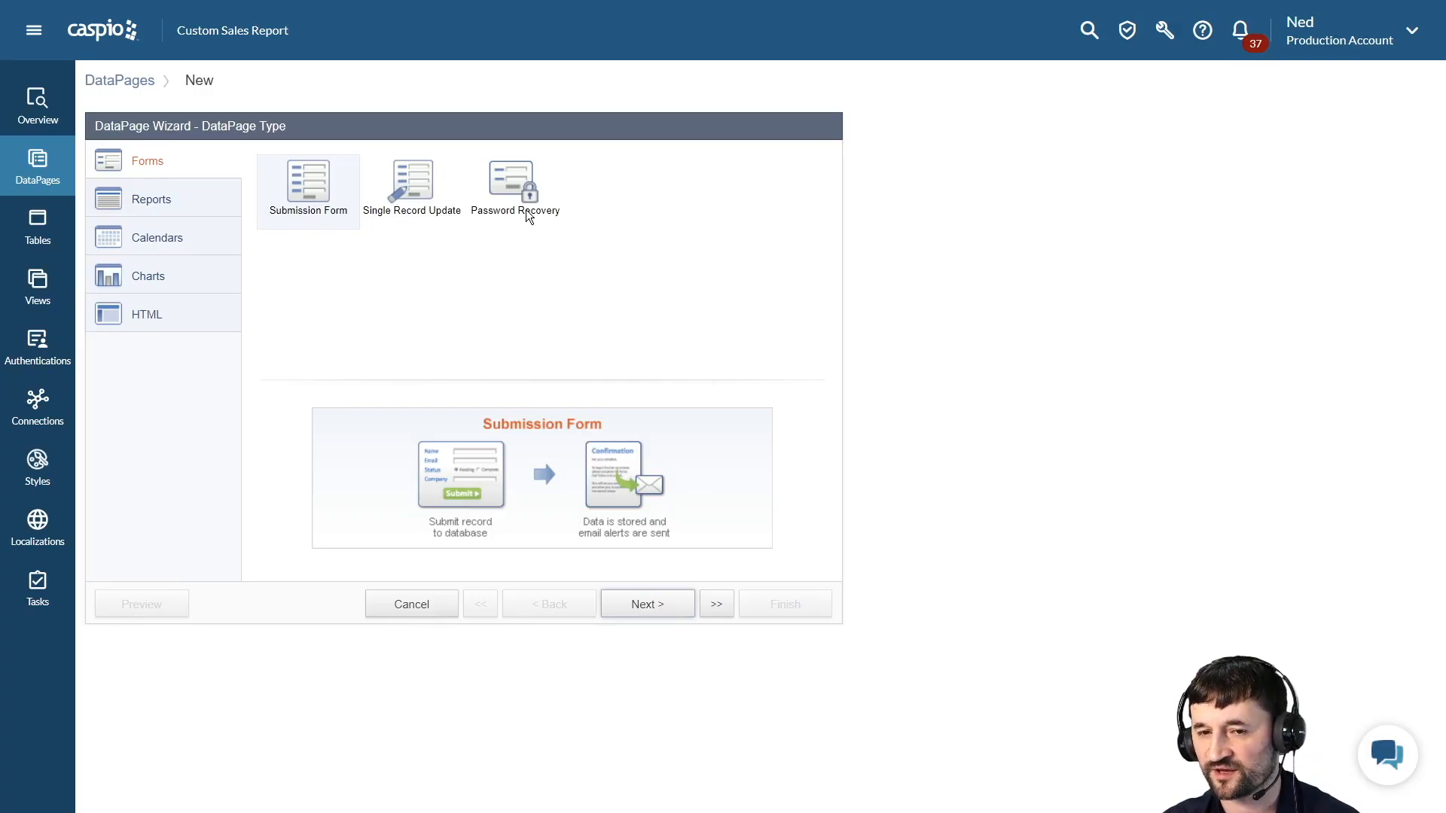
{"action": "left_click", "coordinate": [199, 209]}
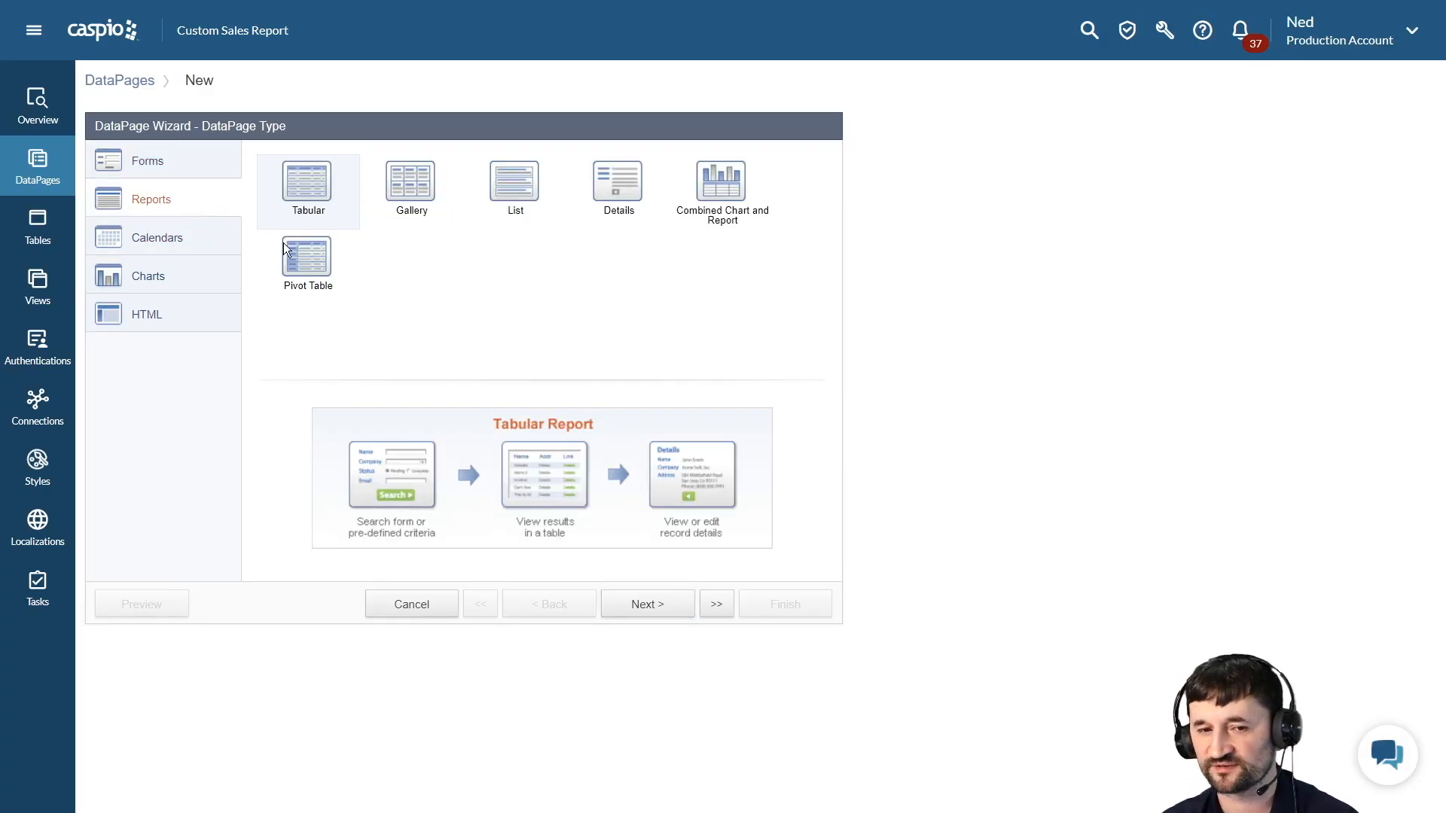
{"action": "left_click", "coordinate": [210, 245]}
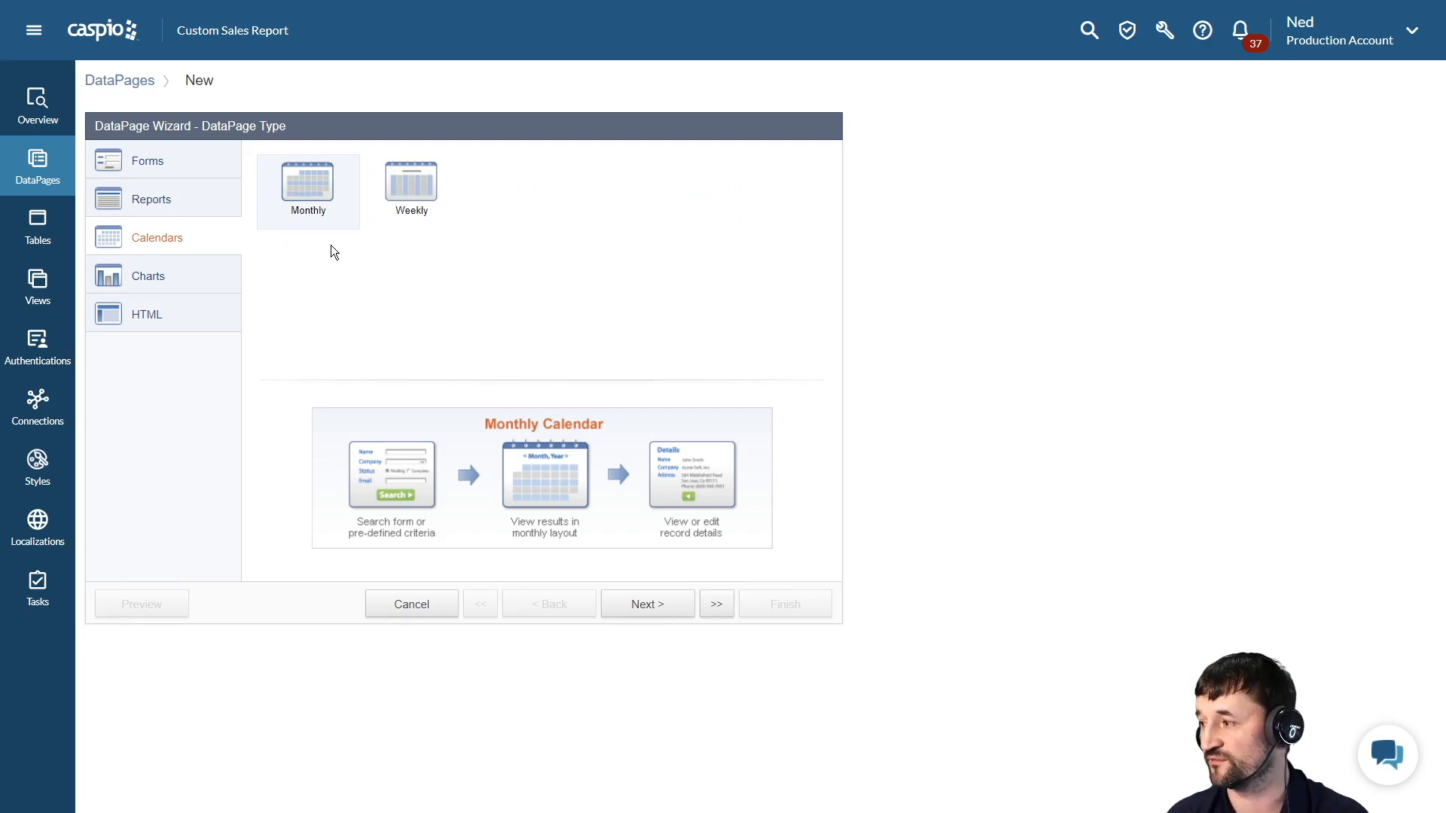
{"action": "left_click", "coordinate": [195, 270]}
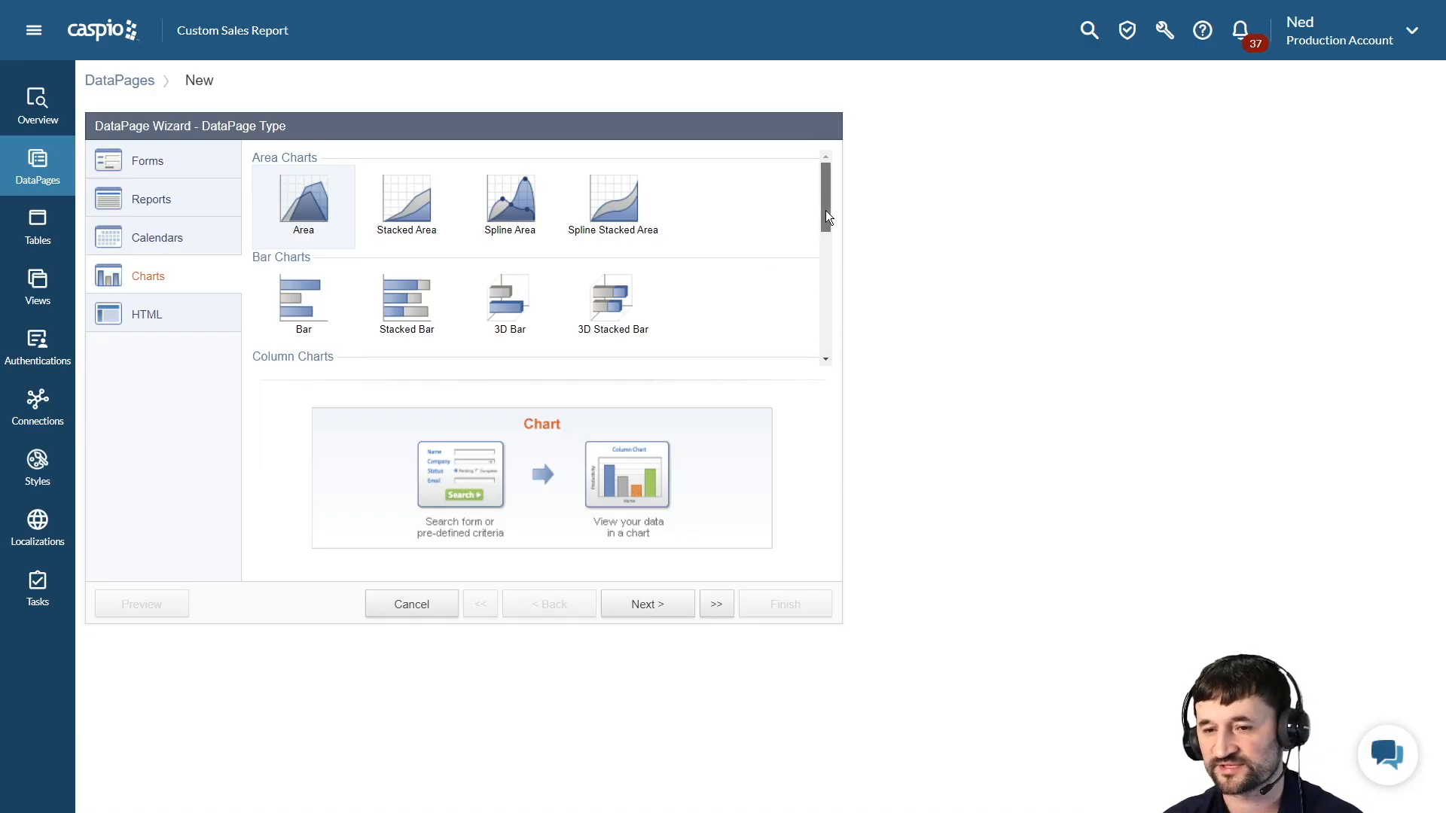
{"action": "mouse_move", "coordinate": [827, 217]}
{"action": "left_mouse_down"}
{"action": "mouse_move", "coordinate": [821, 315]}
{"action": "mouse_move", "coordinate": [826, 207]}
{"action": "left_mouse_up"}
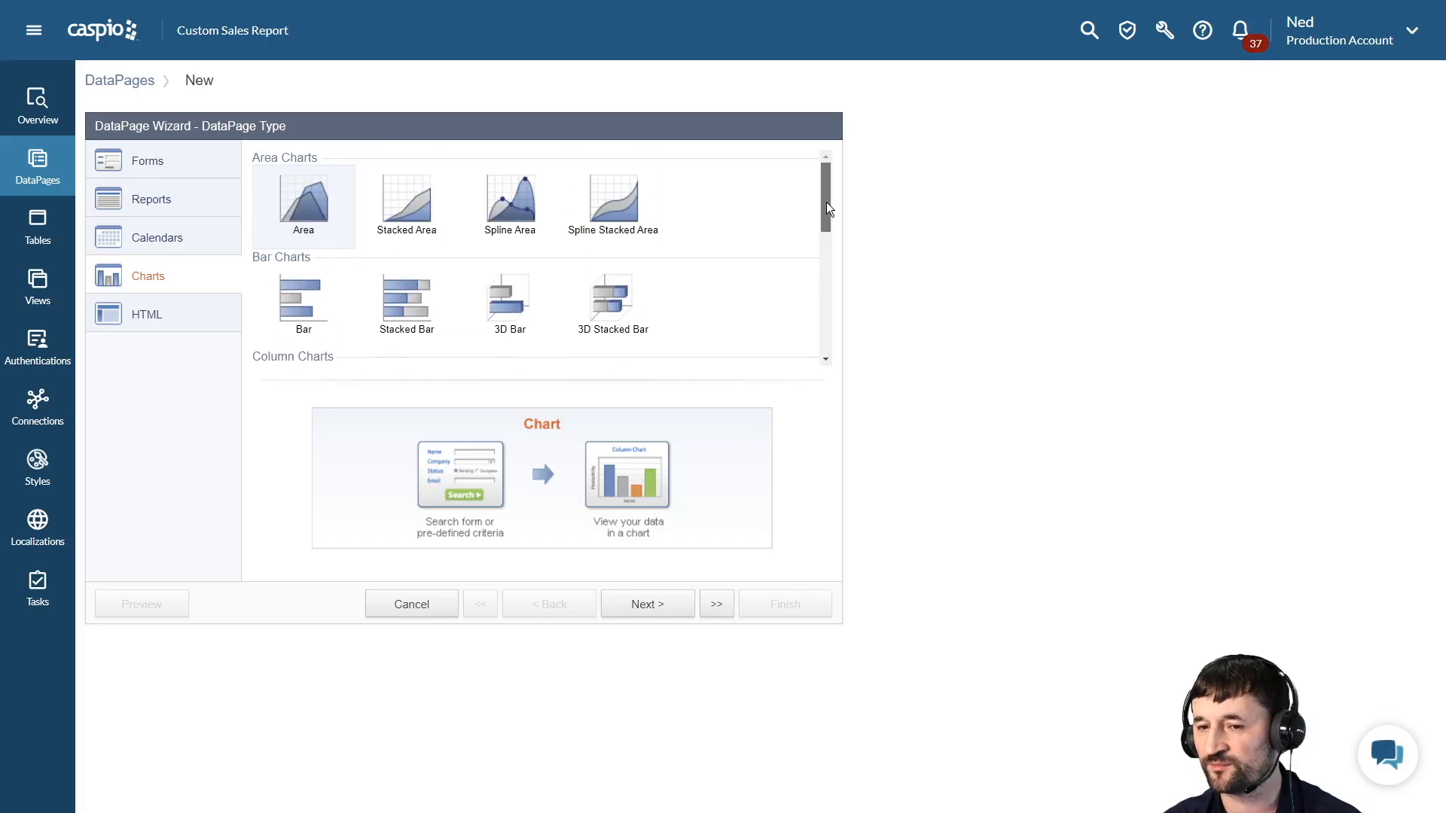
{"action": "left_click", "coordinate": [209, 321]}
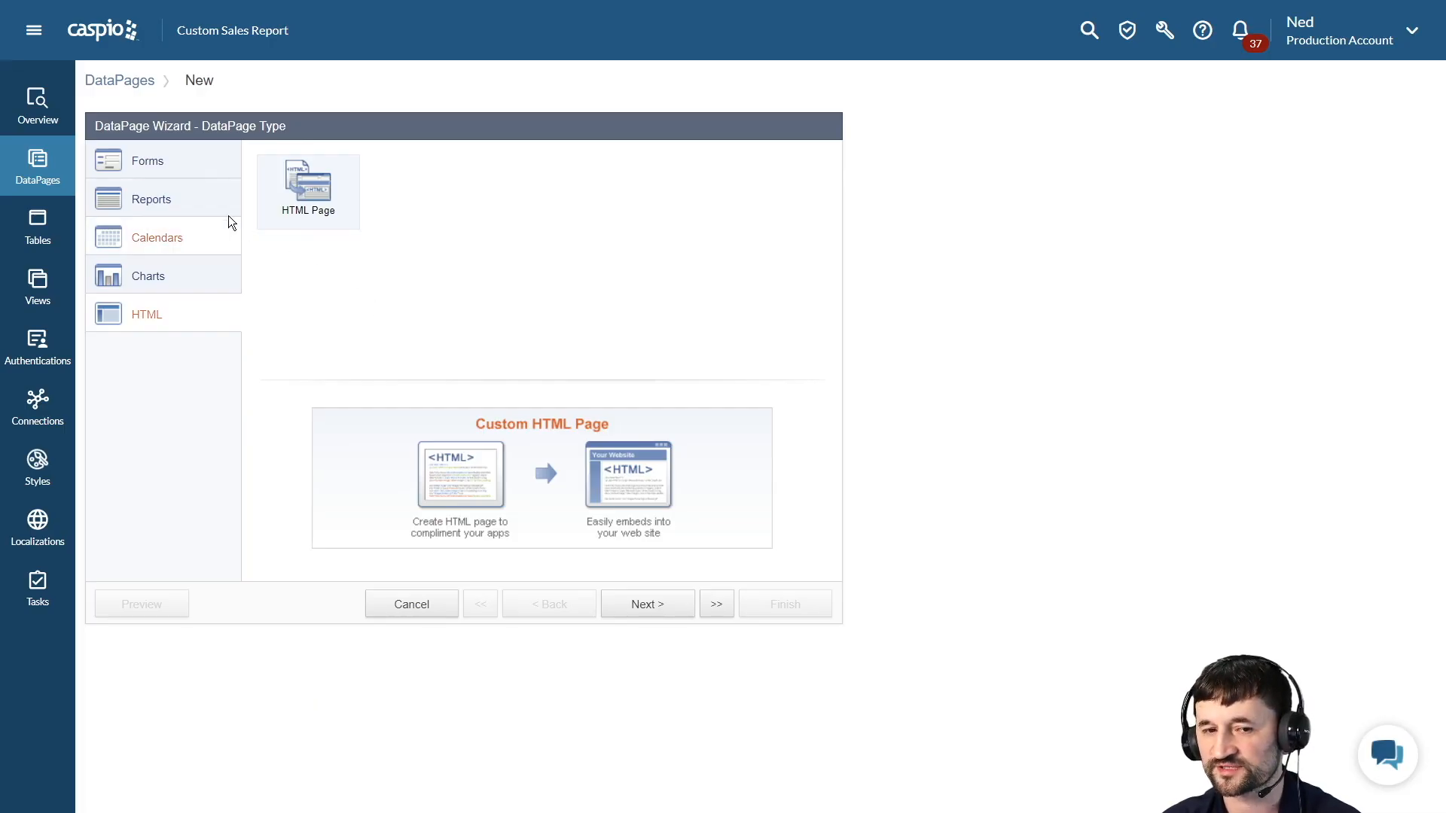
{"action": "left_click", "coordinate": [211, 208]}
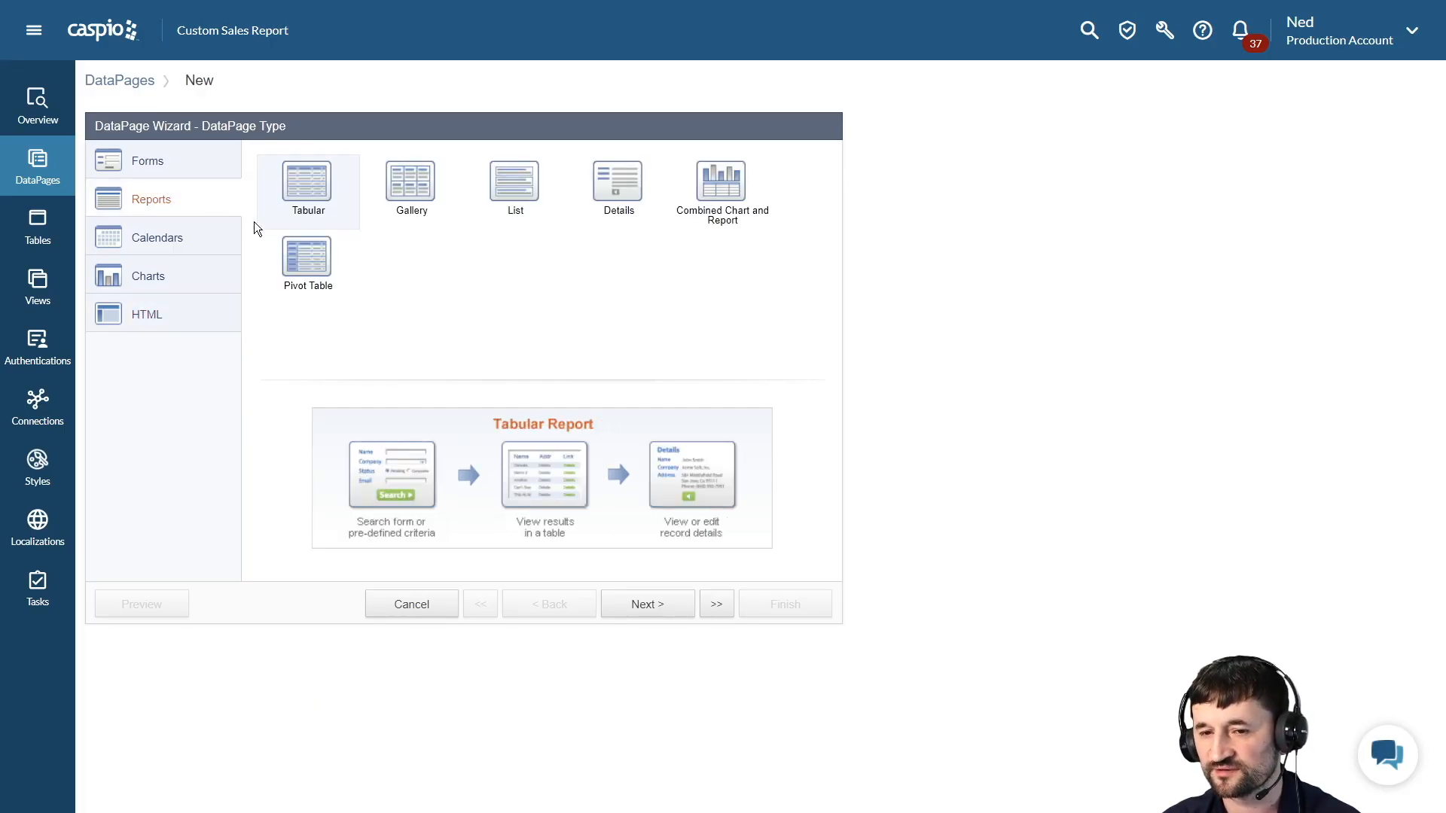
{"action": "left_click", "coordinate": [719, 218]}
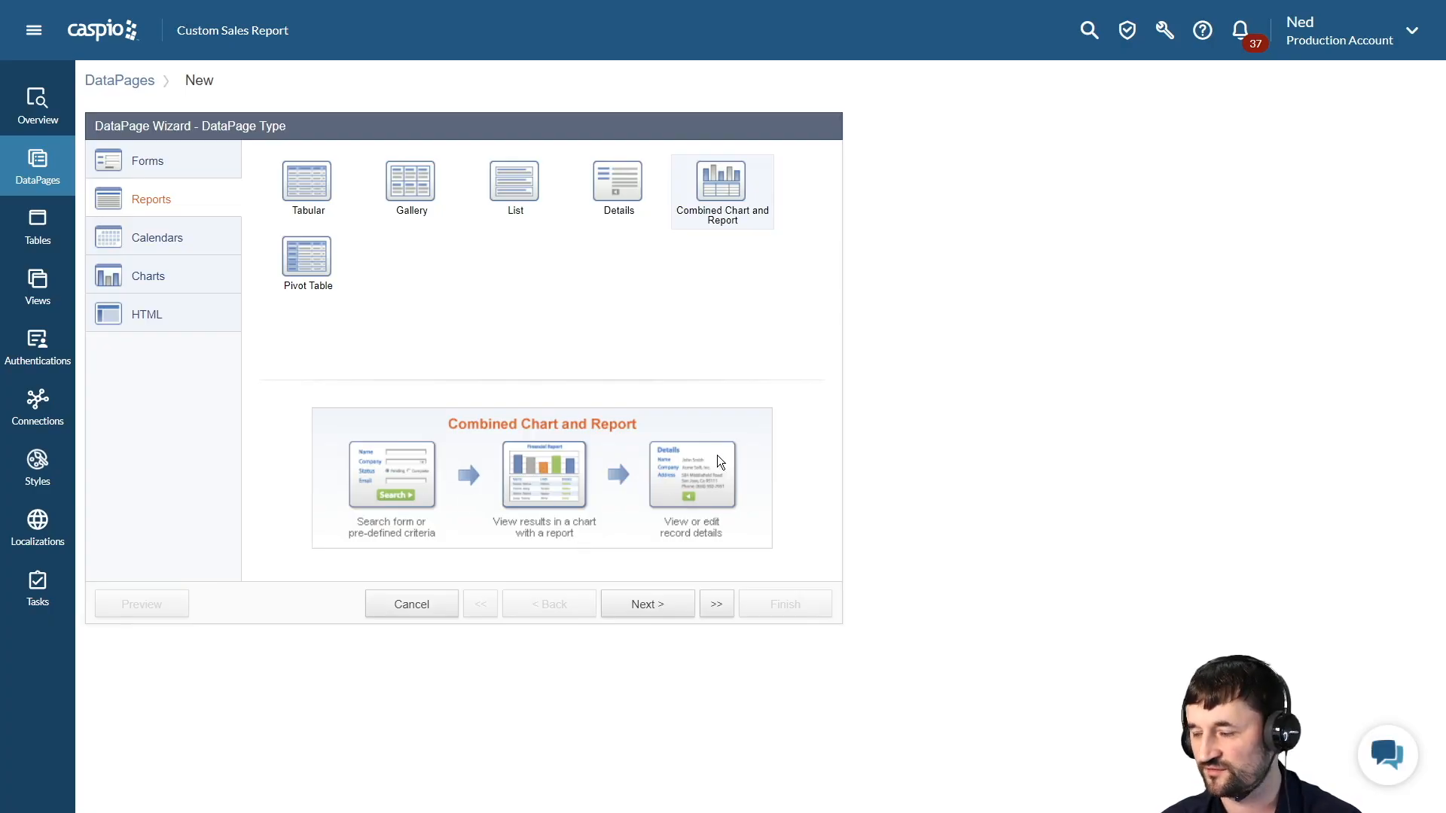
Step: Proceed to the data source settings, keep cc_tbl_sales as the source and name the DataPage Sales Report
{"action": "left_click", "coordinate": [658, 604]}
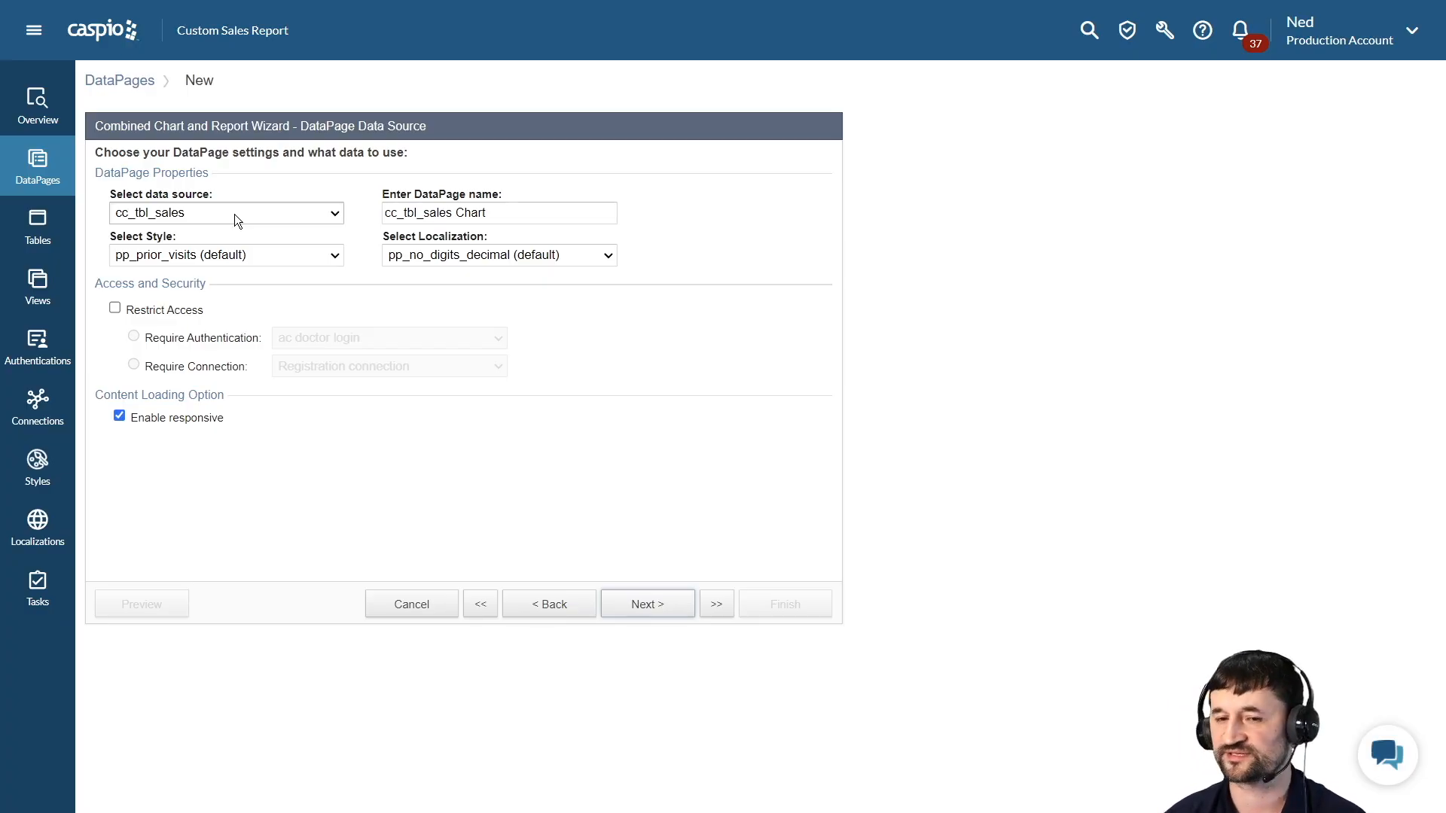
{"action": "left_click_drag", "start_coordinate": [503, 214], "coordinate": [381, 218]}
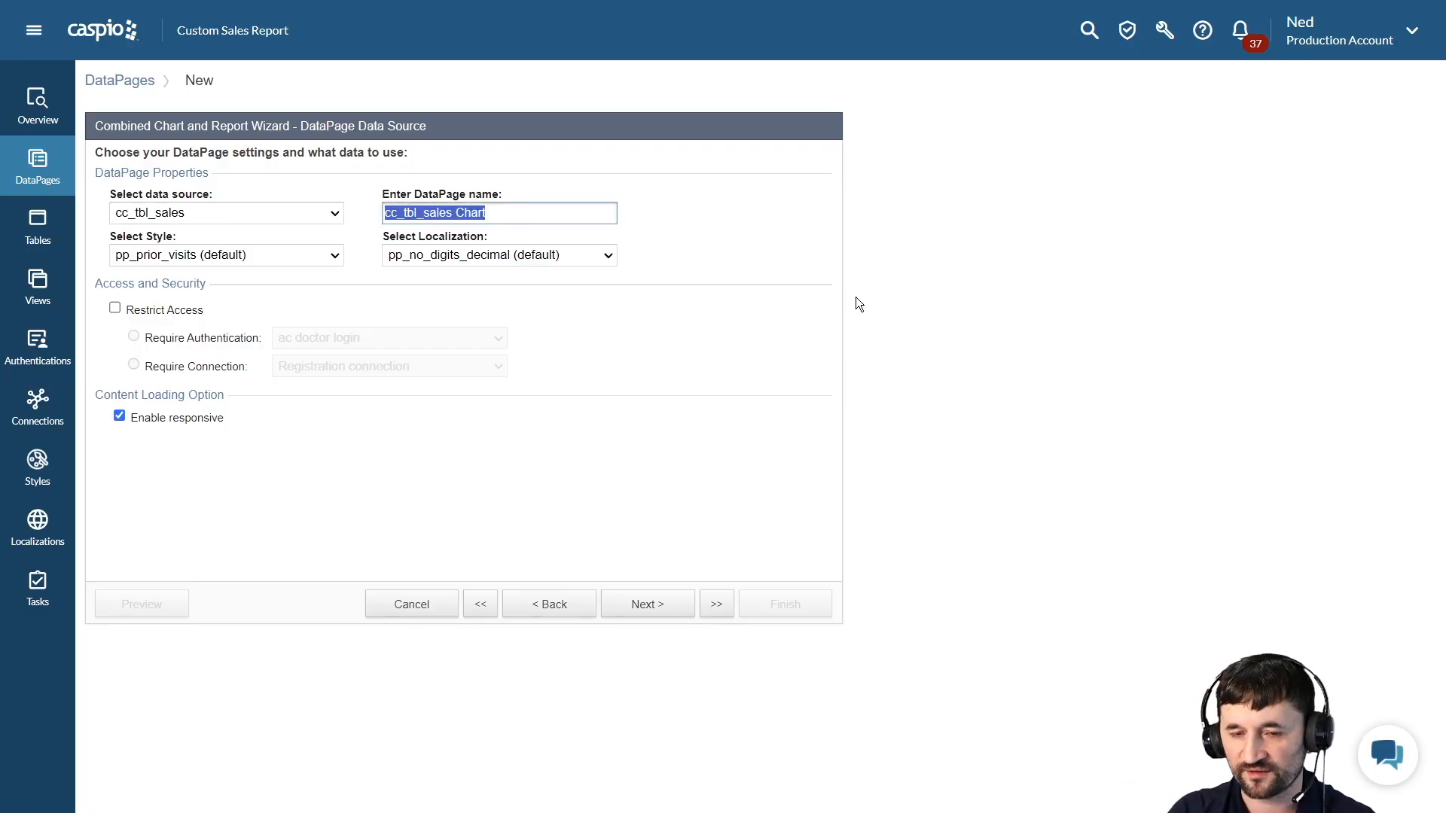
{"action": "type", "text": "Sales Report"}
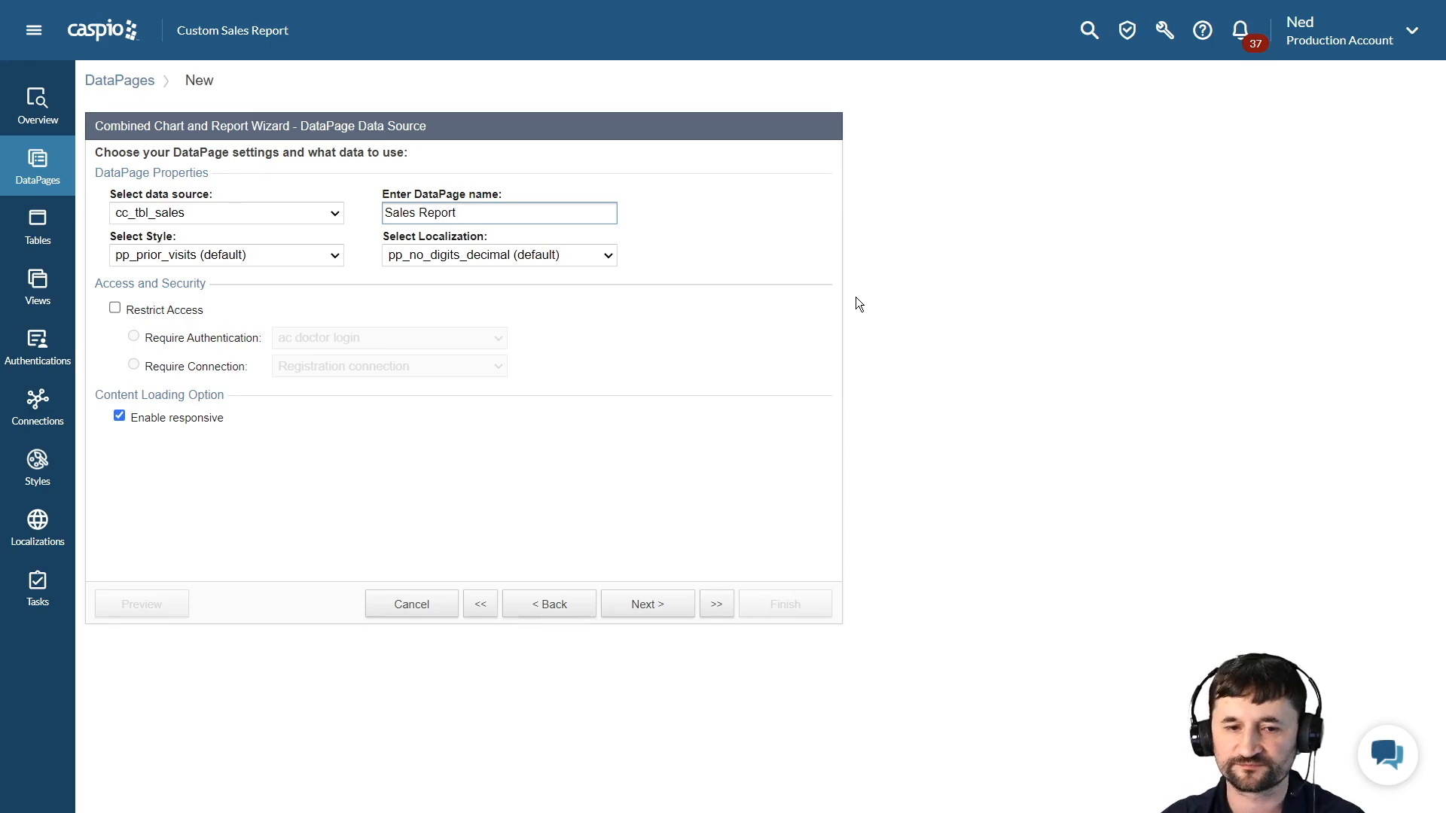
Step: Apply the Caspian style and English localization to the DataPage, leave access unrestricted and continue to the search type settings
{"action": "left_click", "coordinate": [338, 255]}
{"action": "scroll", "coordinate": [283, 343], "scroll_direction": "up", "scroll_amount": 10}
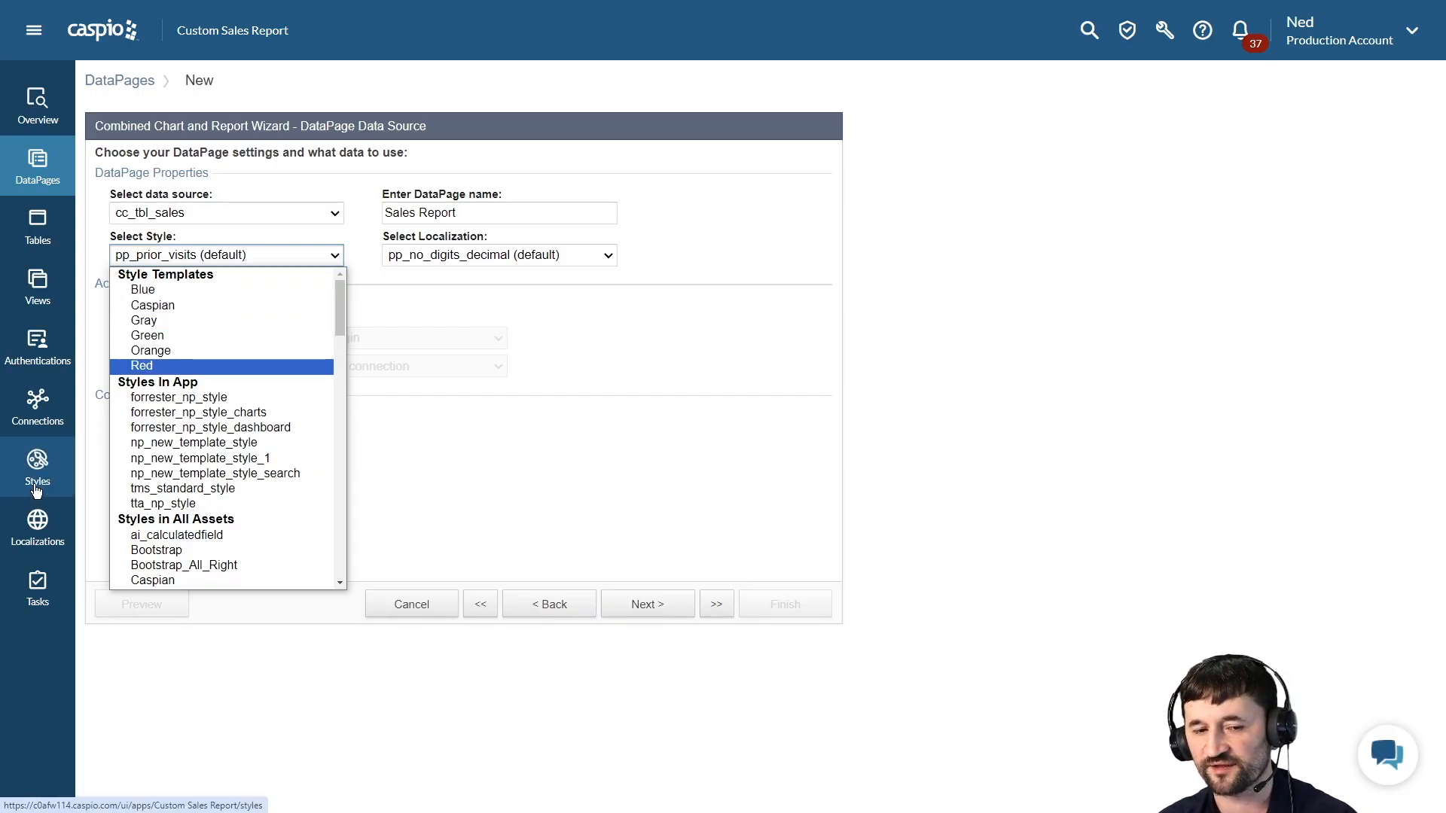
{"action": "left_click", "coordinate": [165, 307]}
{"action": "left_click", "coordinate": [531, 255]}
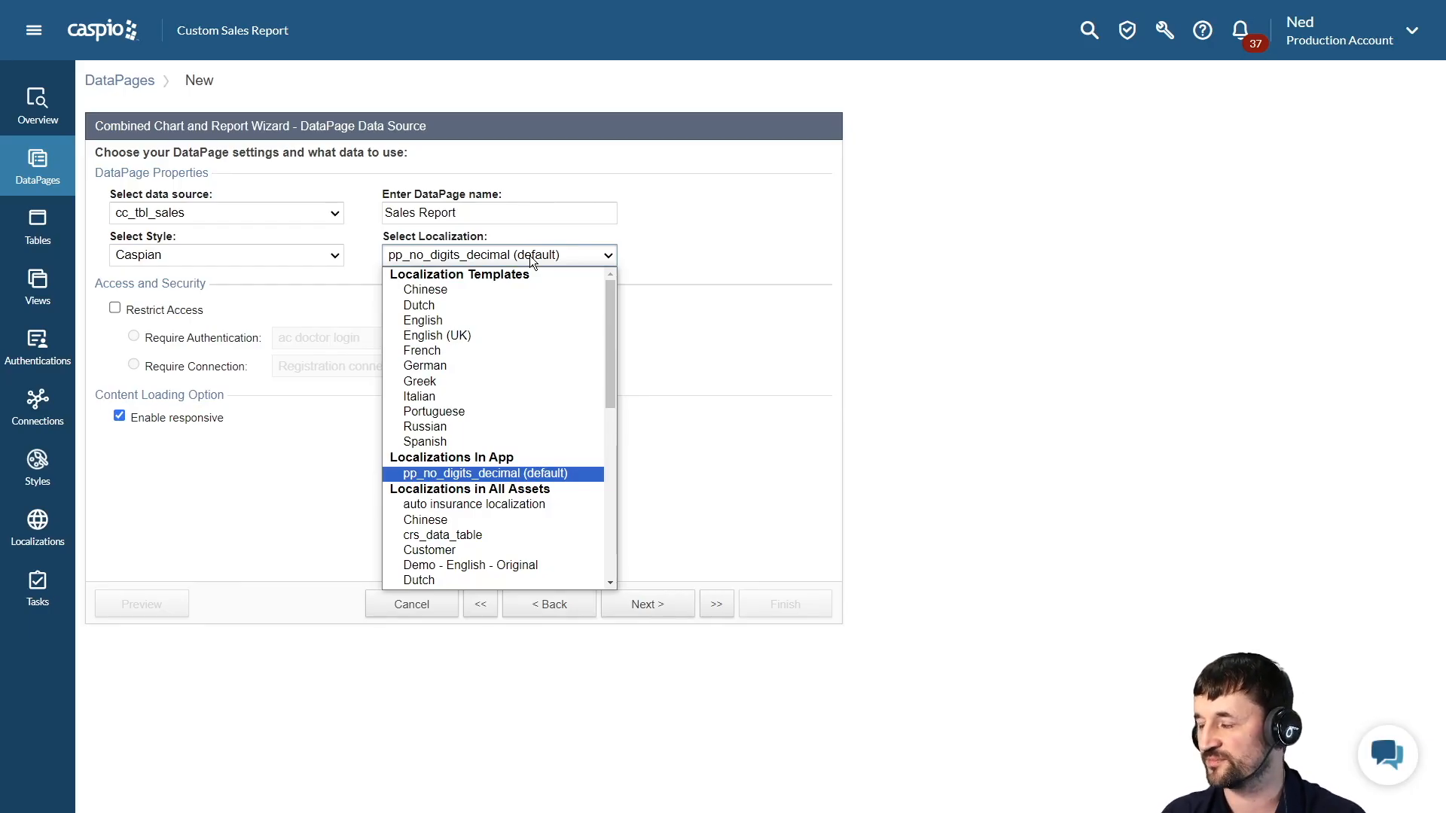
{"action": "left_click", "coordinate": [468, 320]}
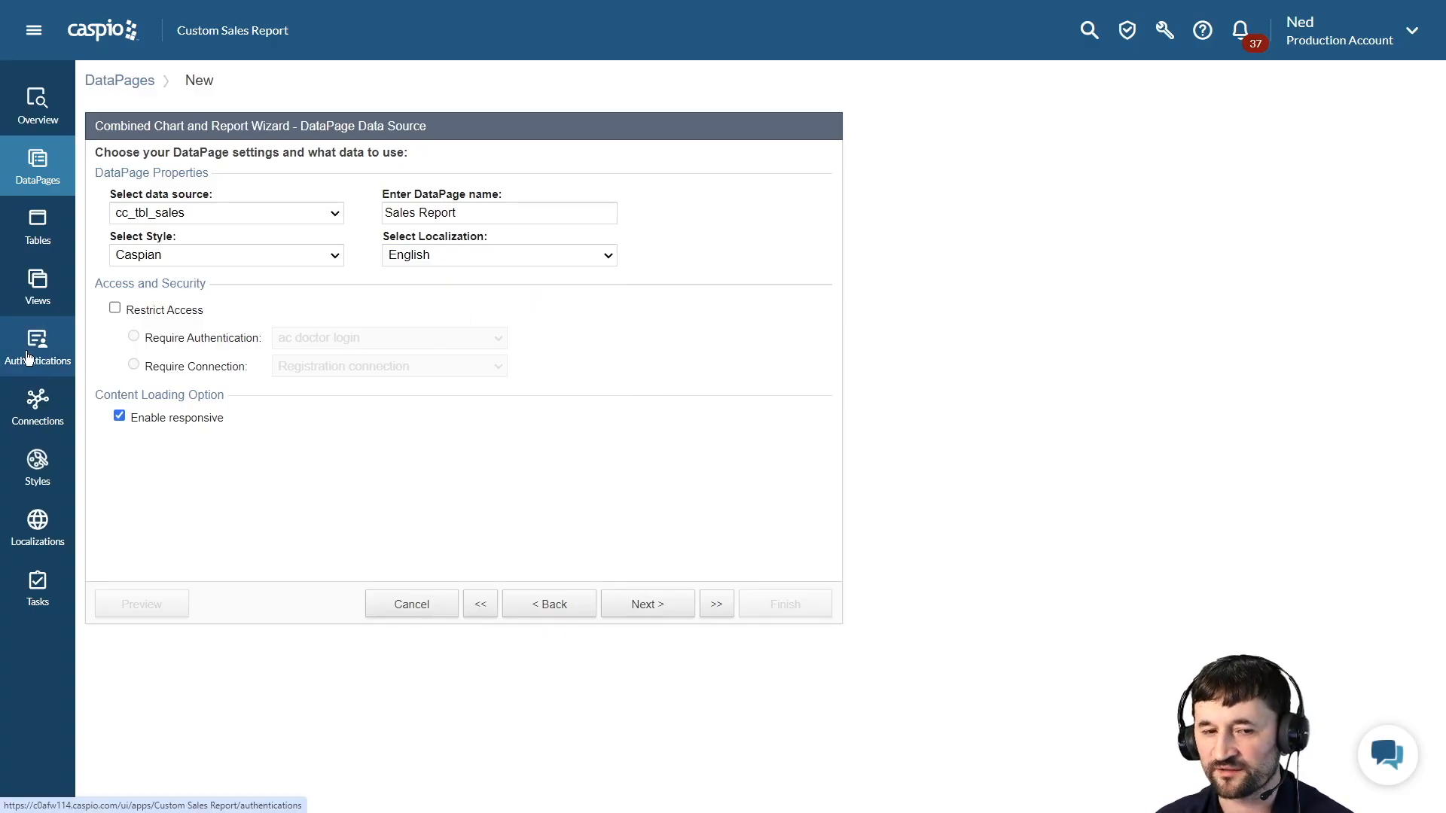
{"action": "left_click", "coordinate": [142, 311]}
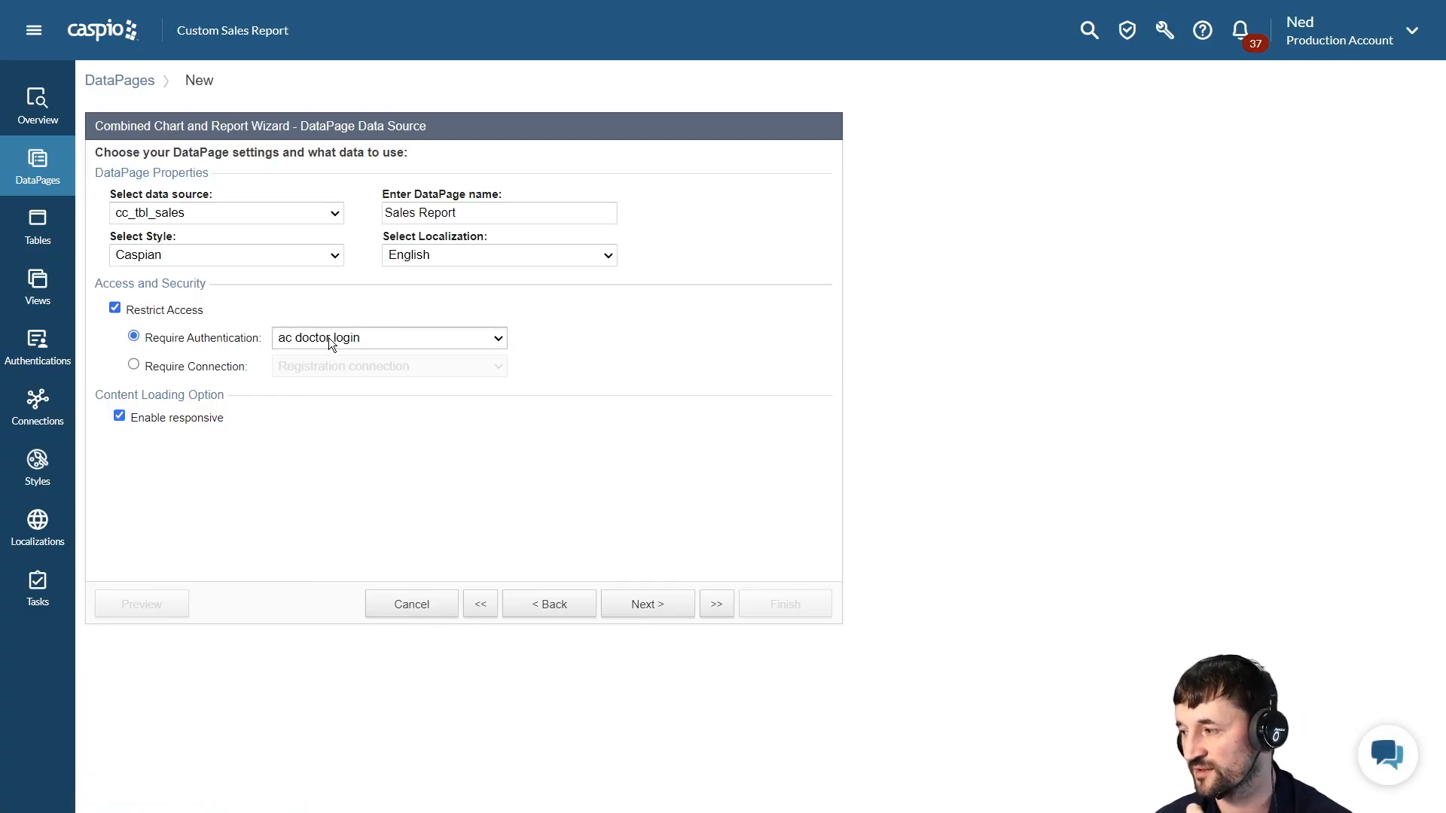
{"action": "left_click", "coordinate": [169, 312]}
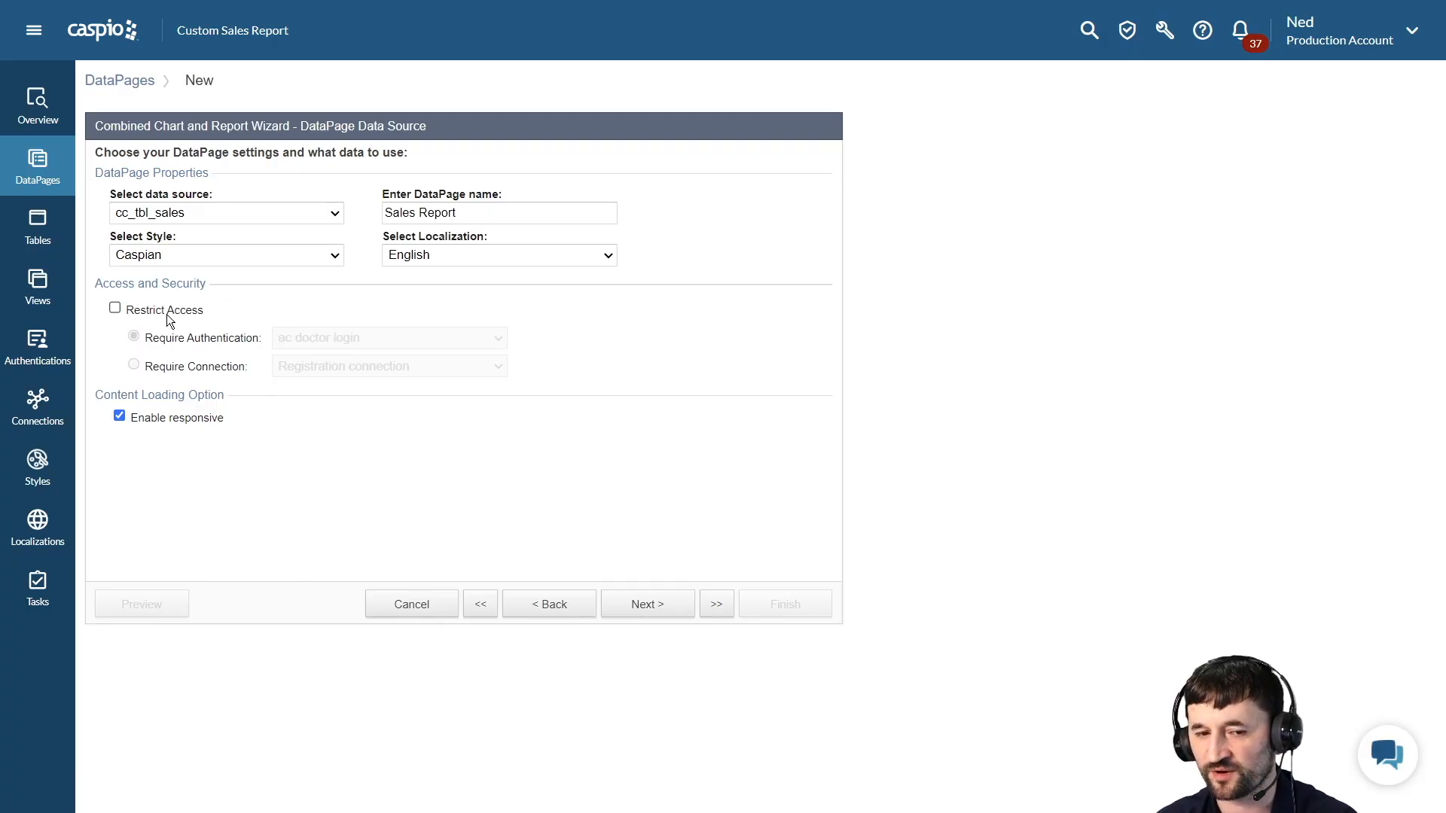
{"action": "left_click", "coordinate": [632, 605]}
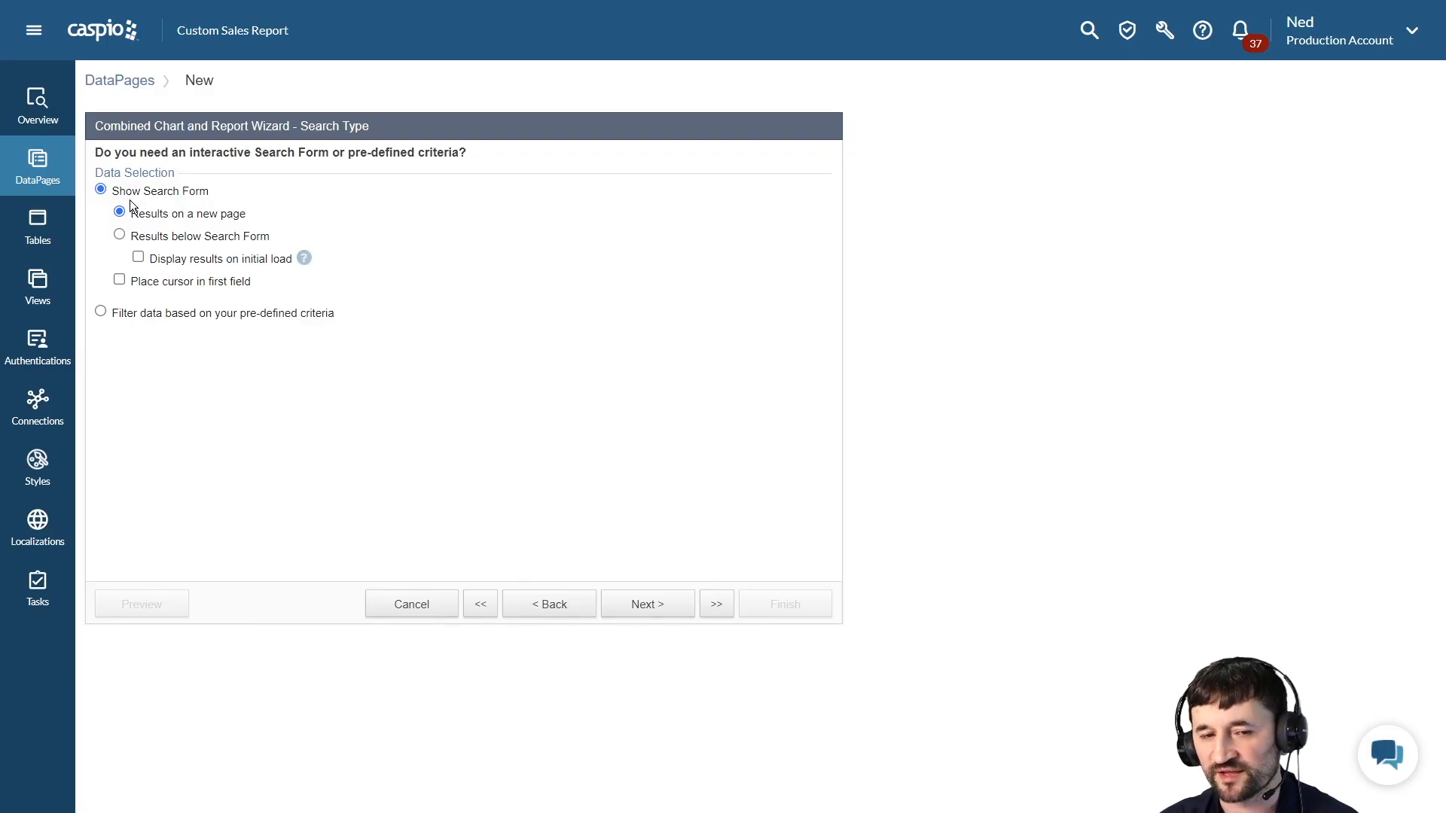
Step: Show the results below the search form and display them on initial load
{"action": "left_click", "coordinate": [164, 243]}
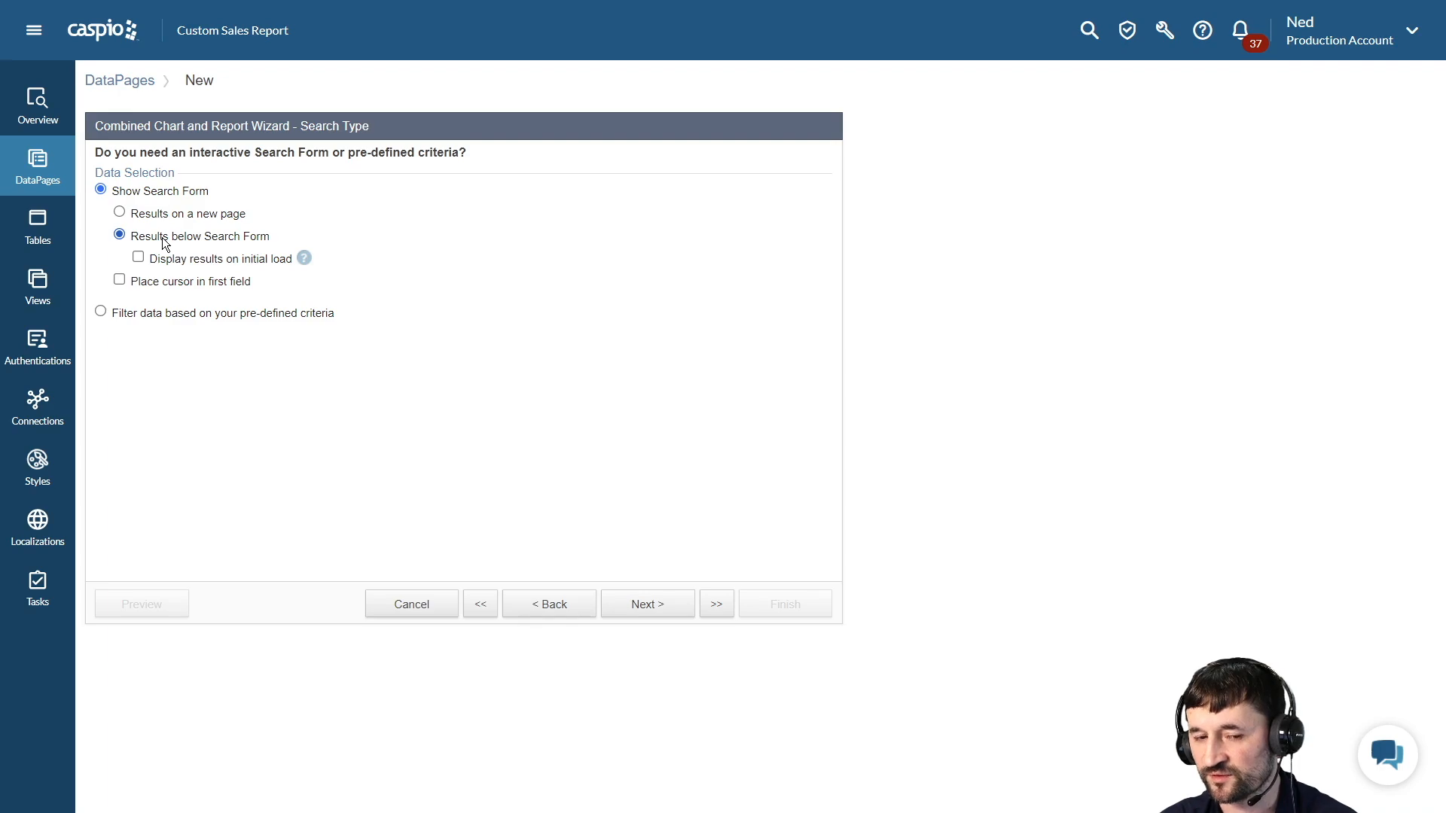
{"action": "left_click", "coordinate": [179, 260]}
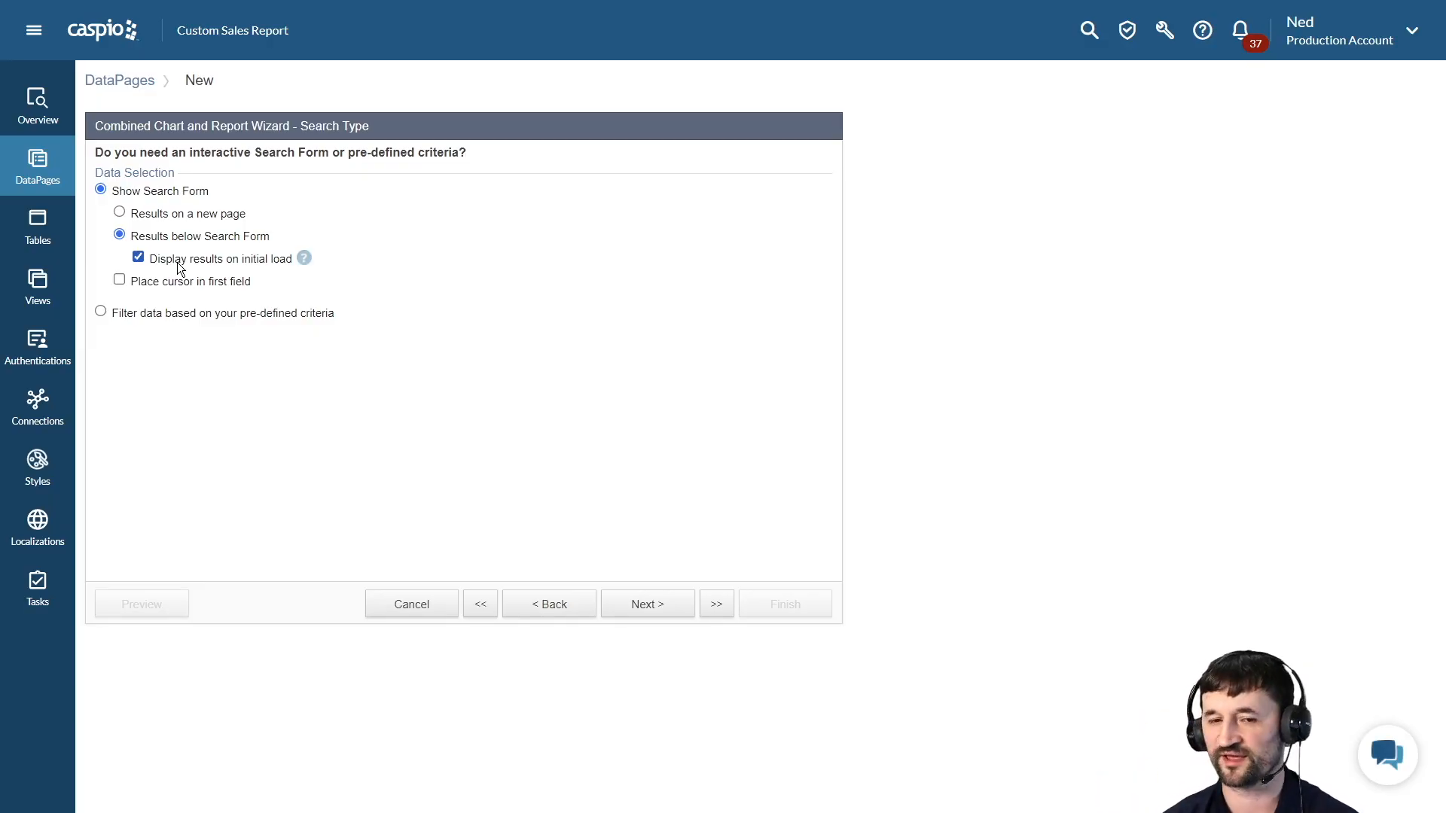
{"action": "left_click", "coordinate": [652, 604]}
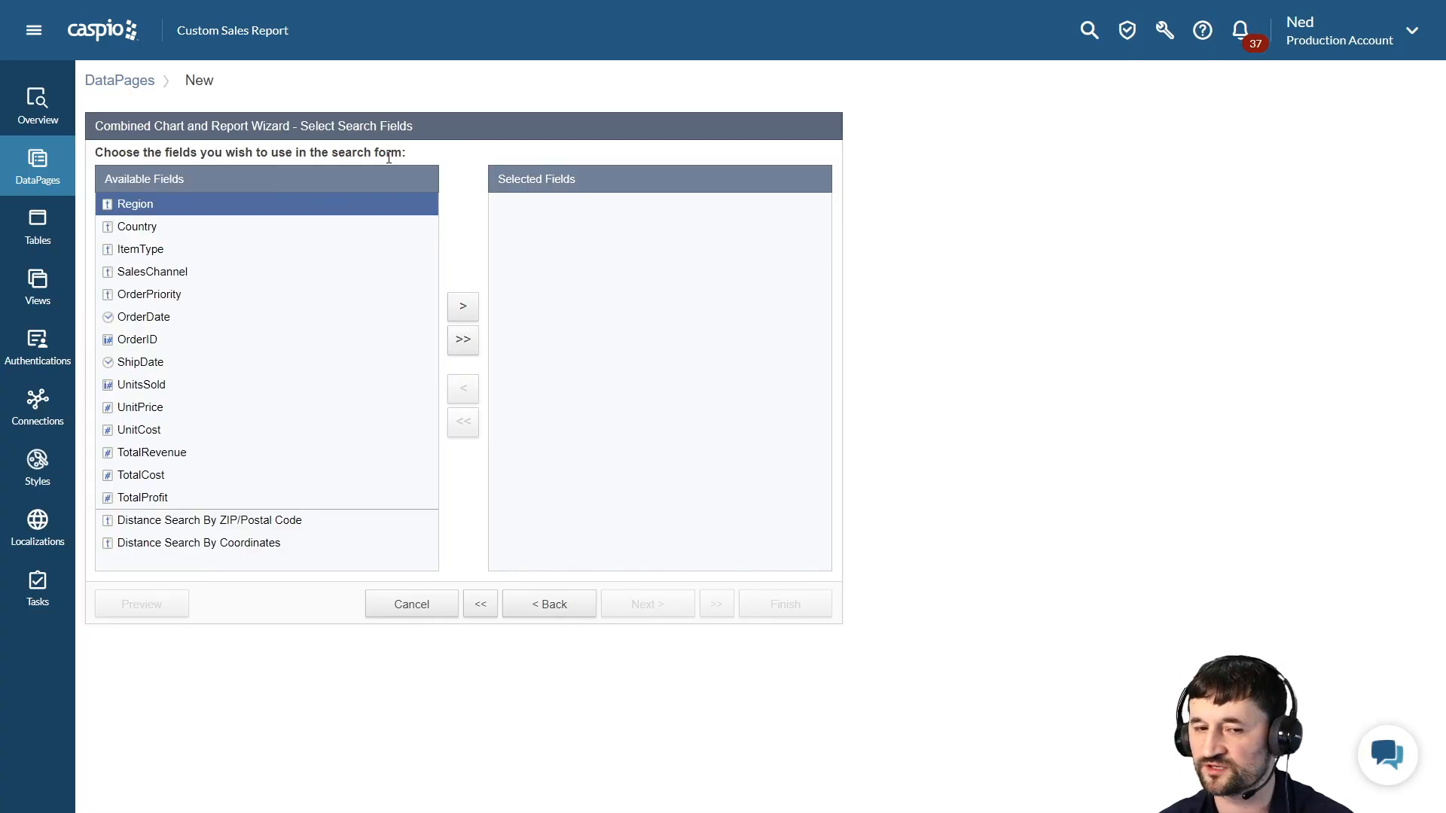
Step: Choose Region, Country, ItemType and OrderDate as the search form fields and continue to configuring them
{"action": "left_click", "coordinate": [465, 310]}
{"action": "left_click", "coordinate": [465, 309]}
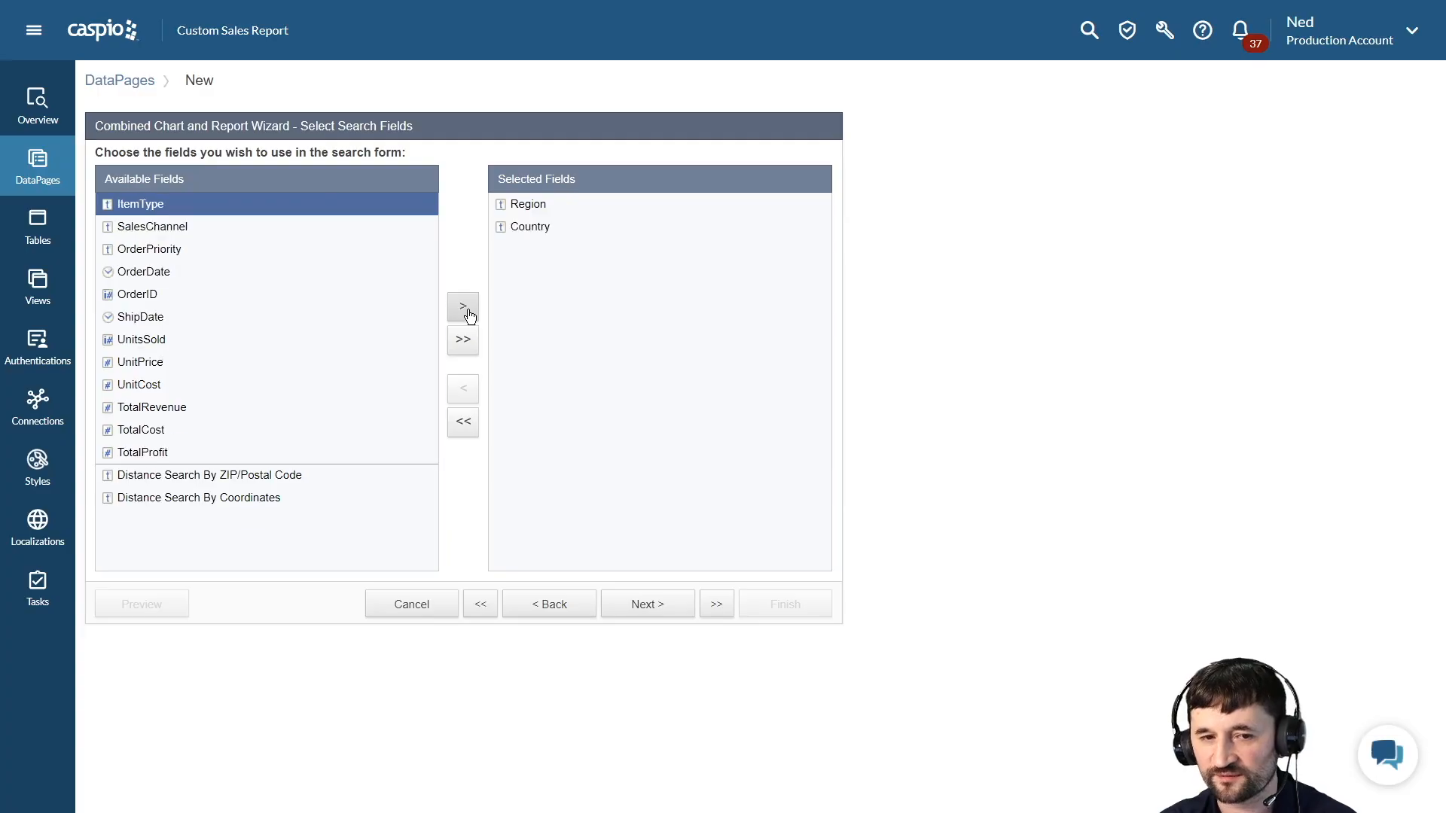
{"action": "left_click", "coordinate": [464, 308]}
{"action": "left_click", "coordinate": [198, 252]}
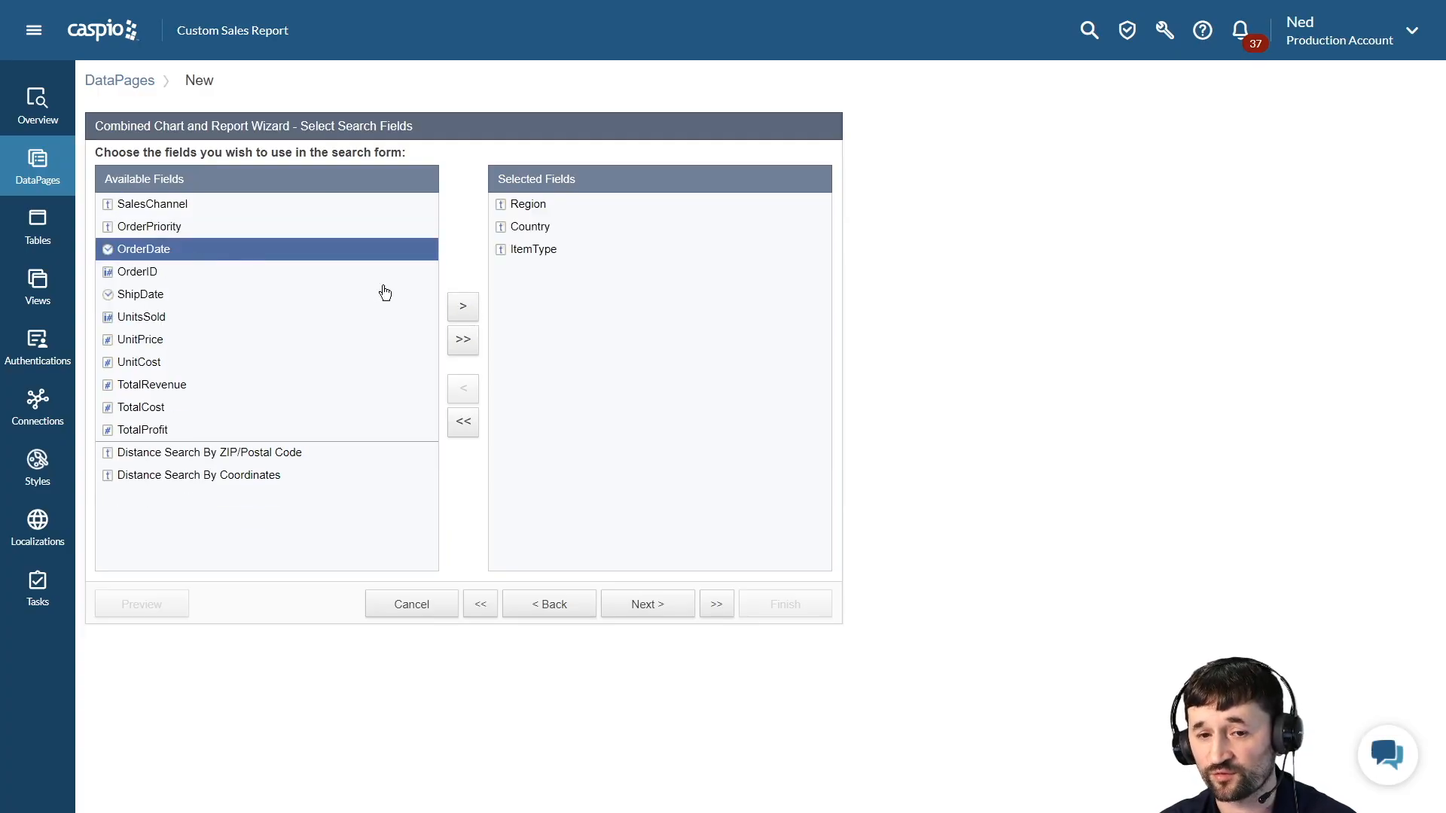
{"action": "left_click", "coordinate": [464, 310]}
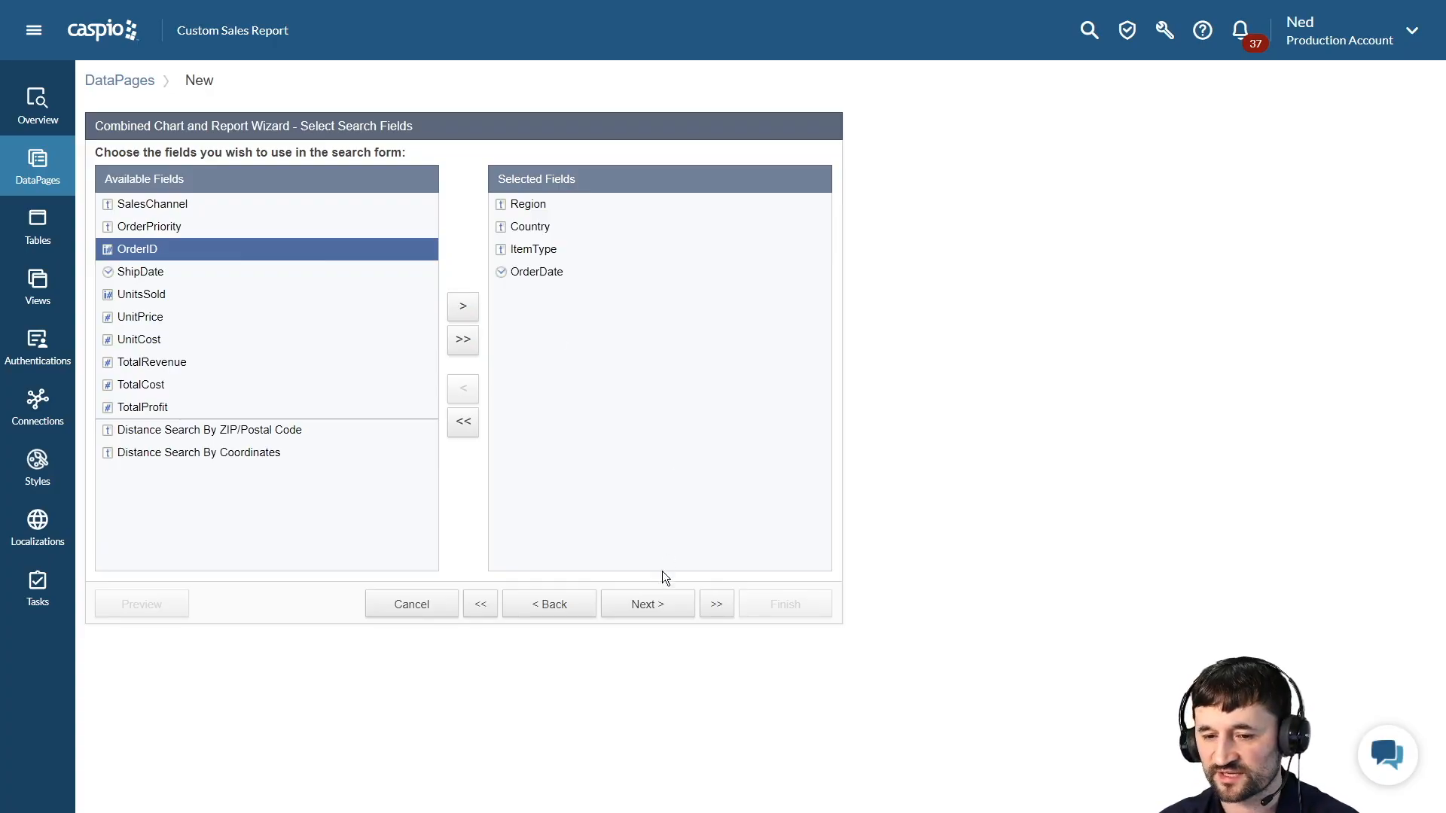
{"action": "left_click", "coordinate": [656, 607]}
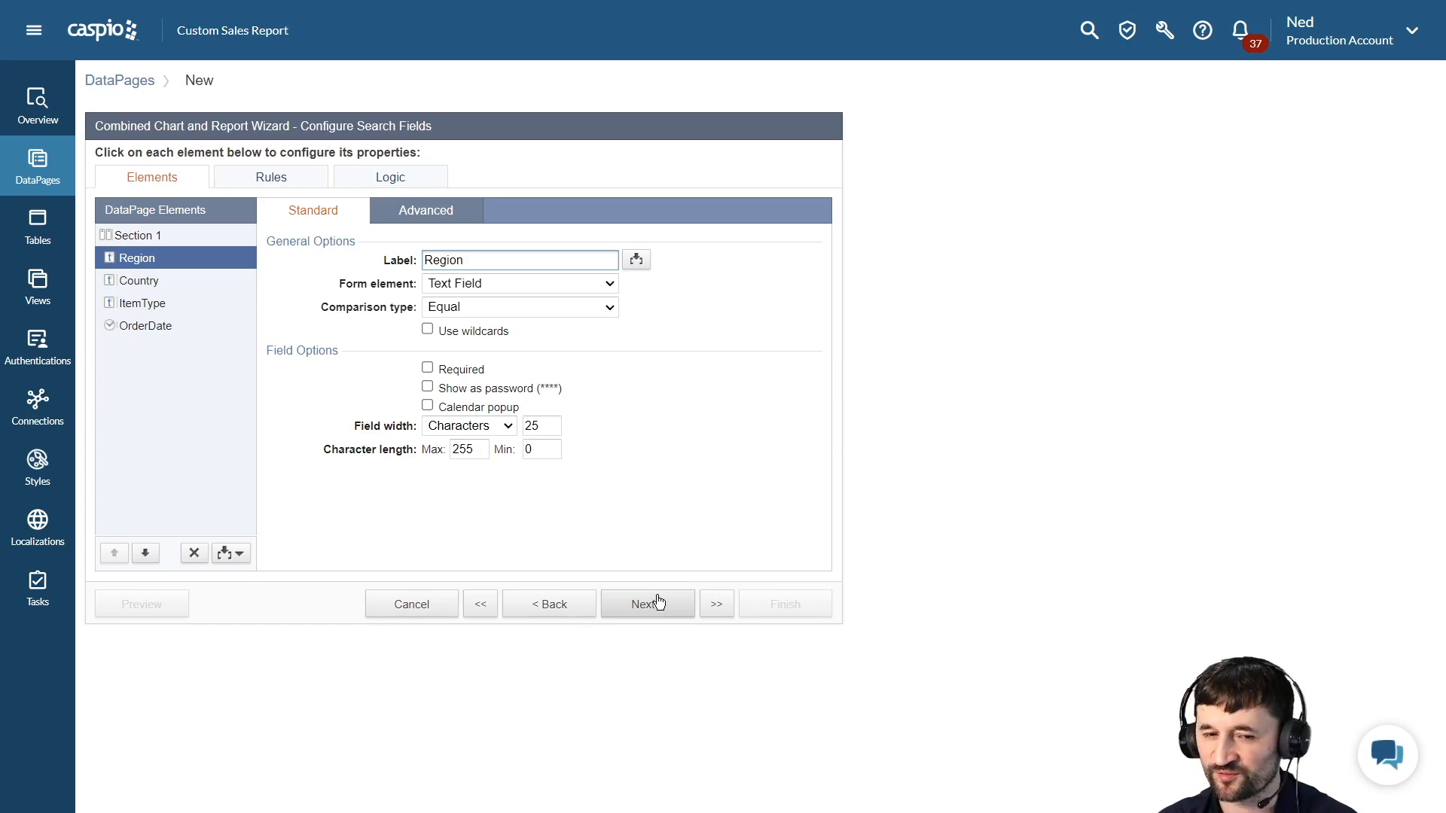
Step: Add a second criteria to the OrderDate search field and combine the two criteria with AND
{"action": "left_click", "coordinate": [182, 329]}
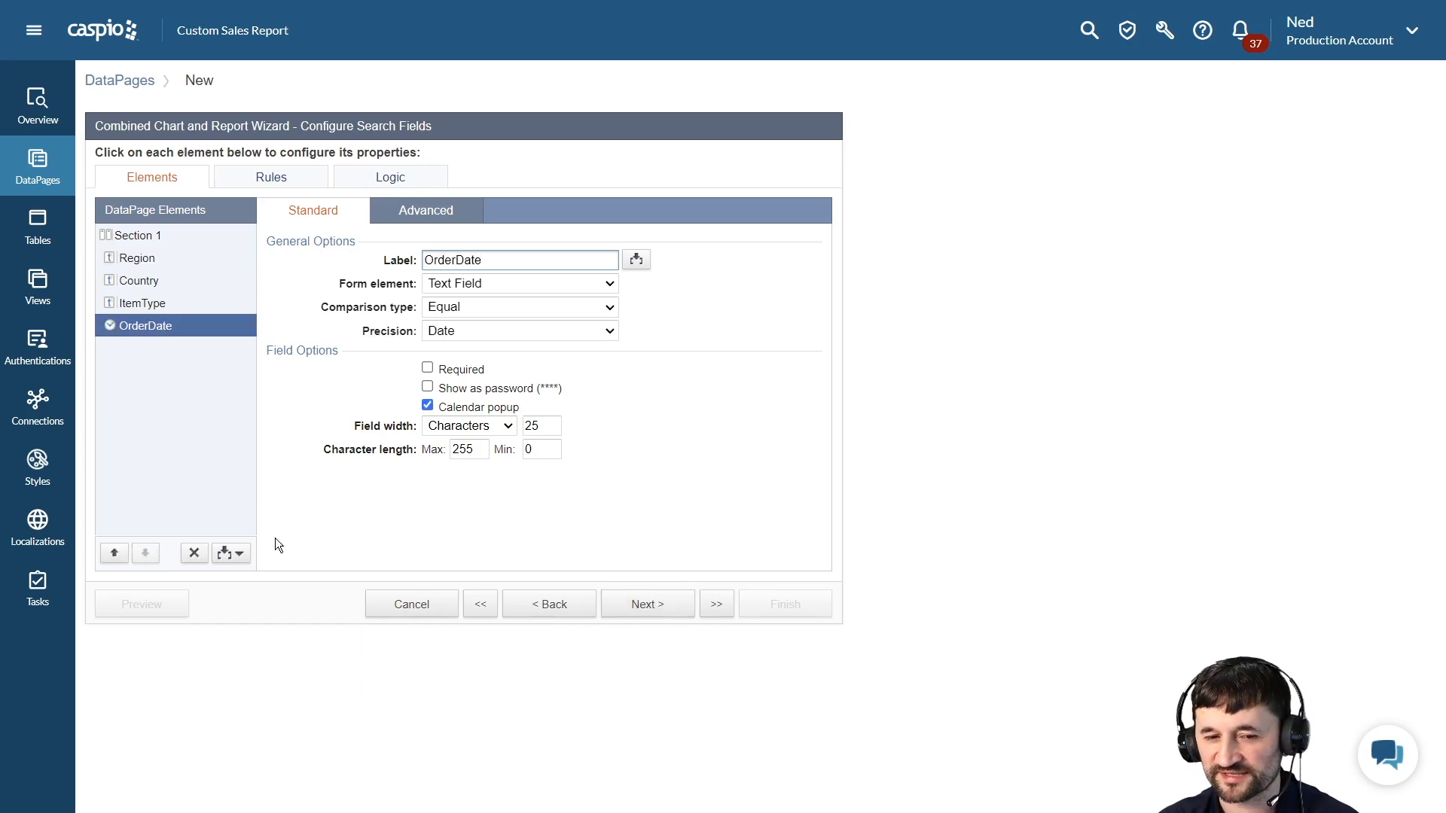
{"action": "left_click", "coordinate": [225, 554]}
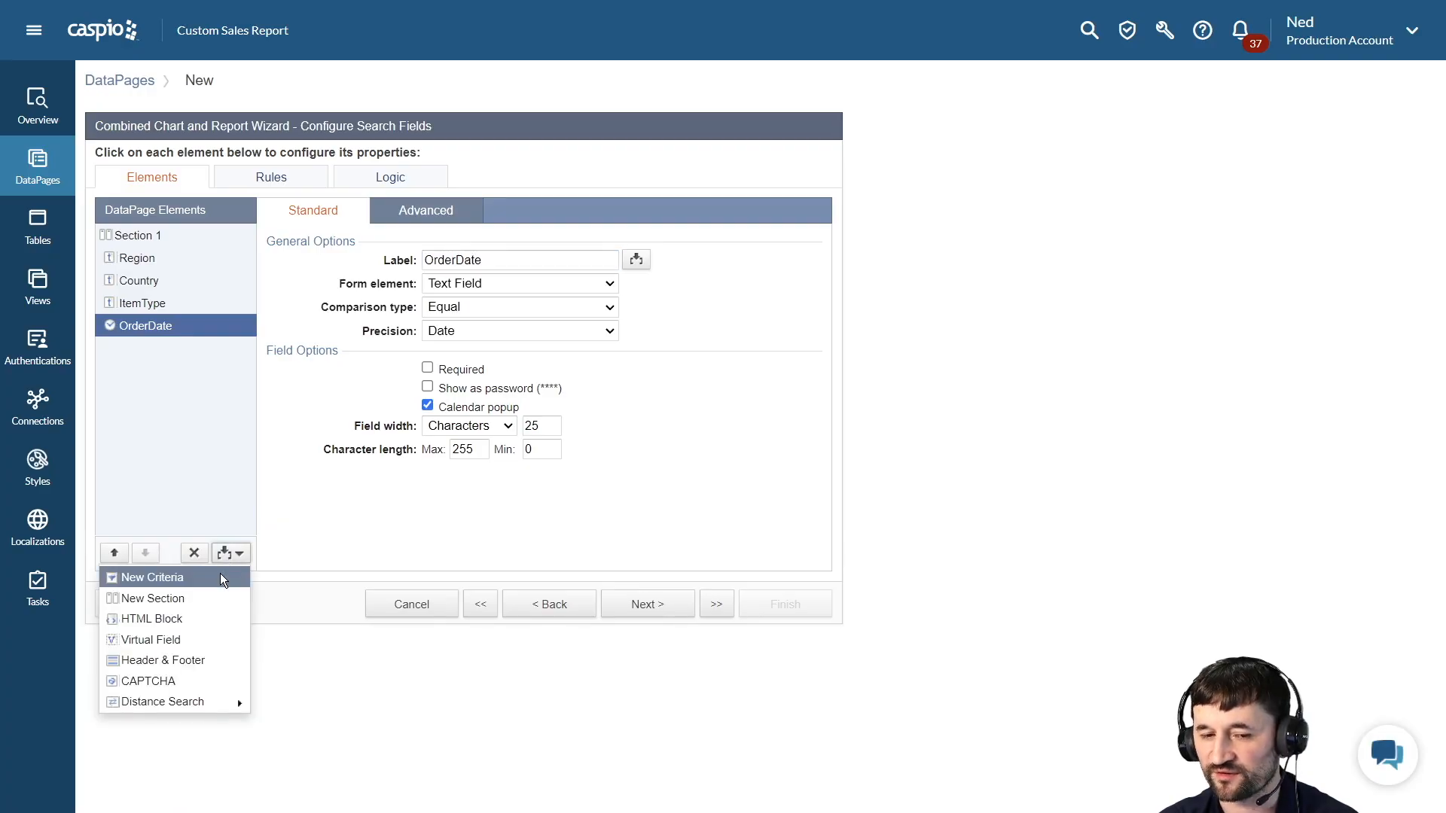
{"action": "left_click", "coordinate": [219, 577]}
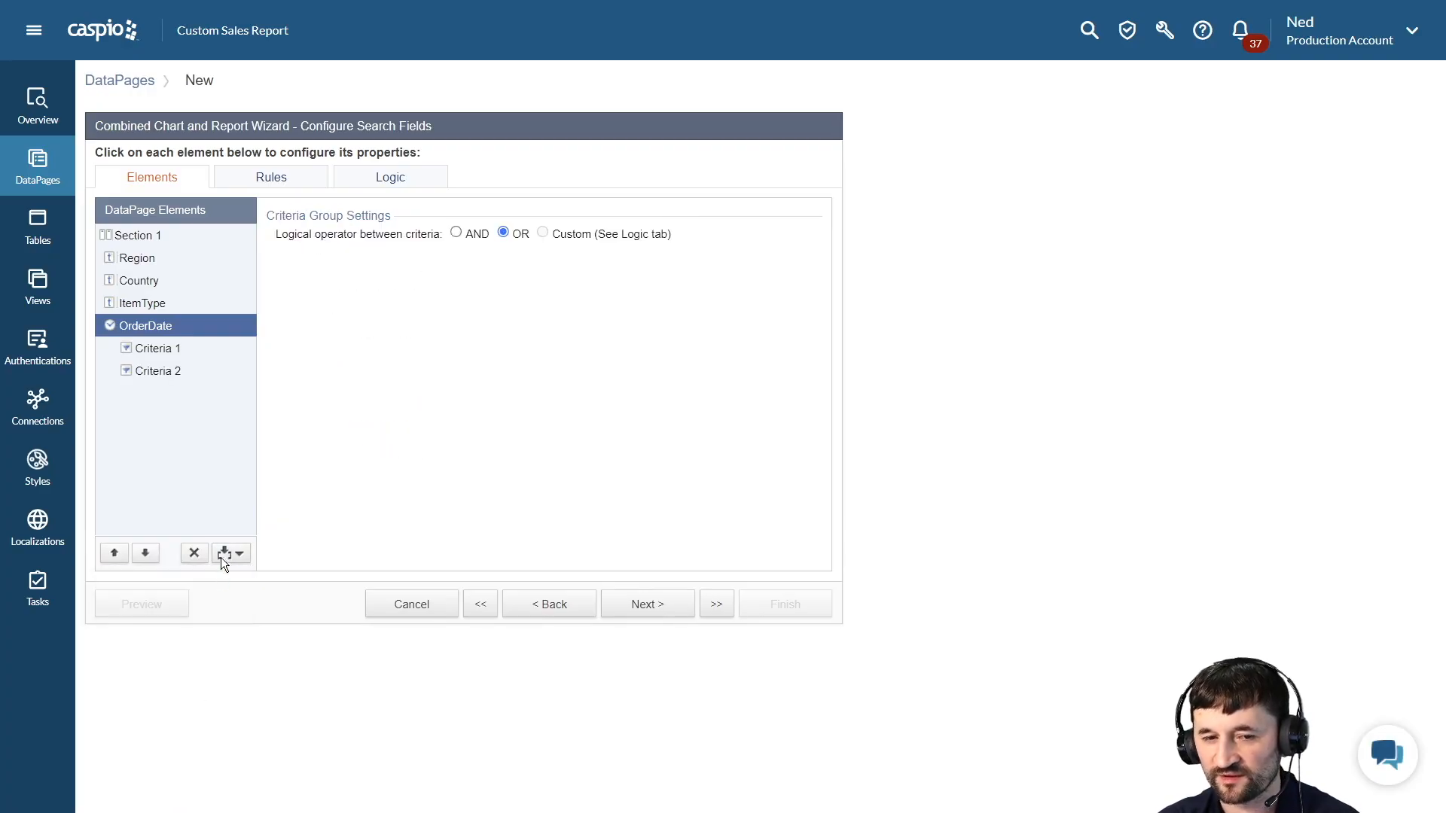
{"action": "left_click", "coordinate": [457, 232]}
Step: Label OrderDate's Criteria 1 "Order Date (from)" and set its comparison type to Greater Than or Equal
{"action": "left_click", "coordinate": [173, 352]}
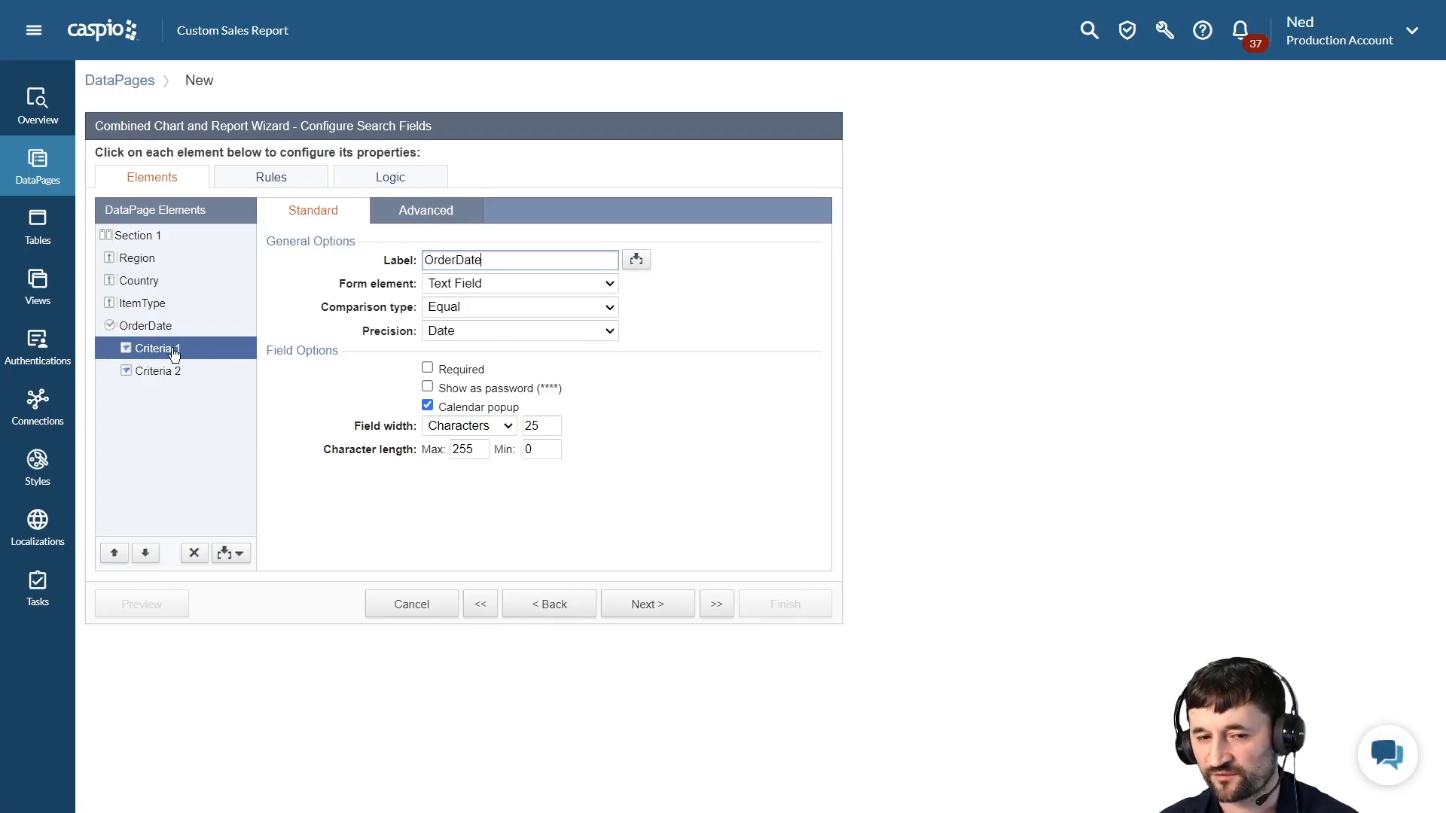
{"action": "left_click", "coordinate": [455, 260]}
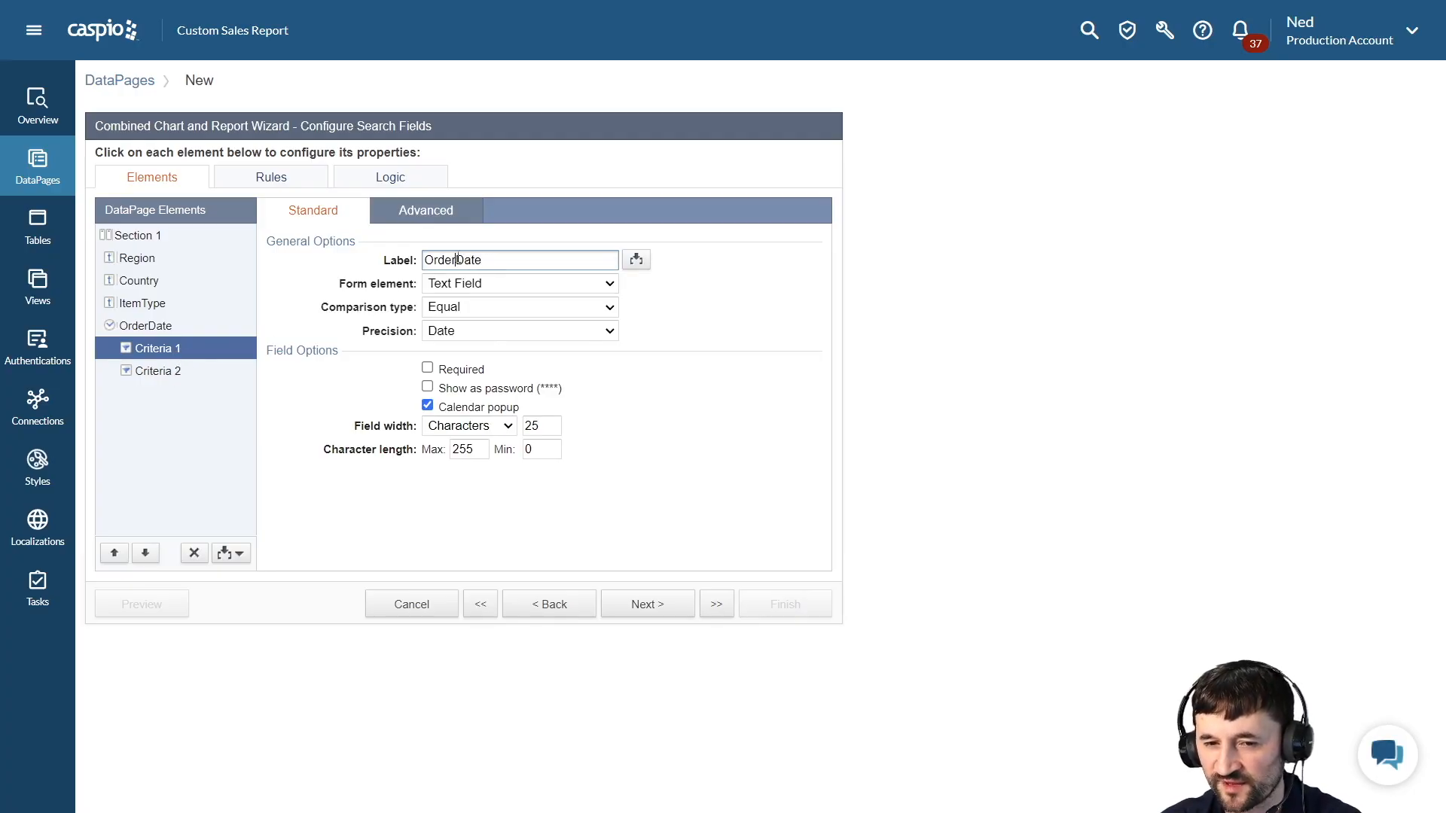
{"action": "left_click", "coordinate": [509, 260]}
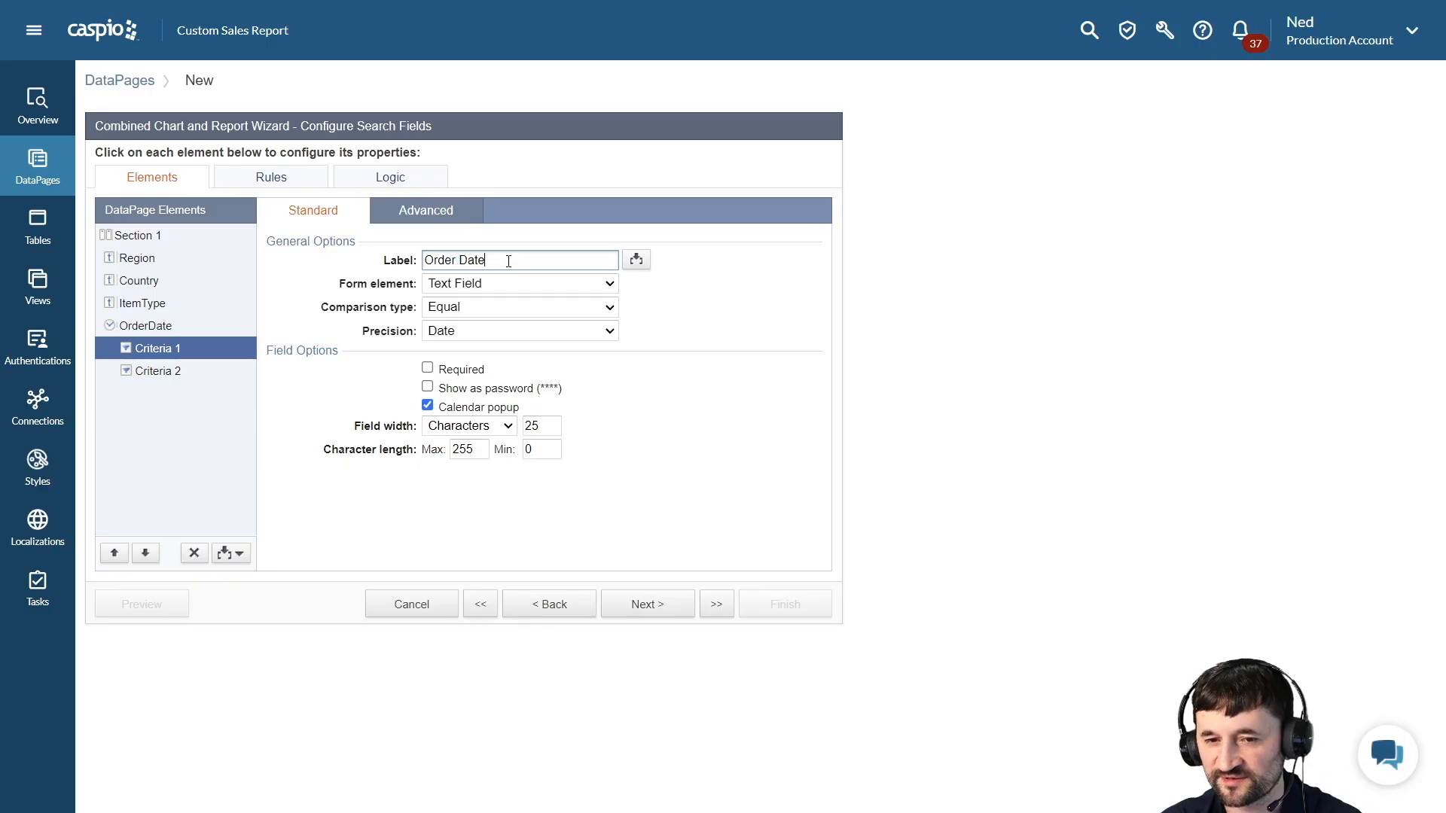
{"action": "type", "text": "(from)"}
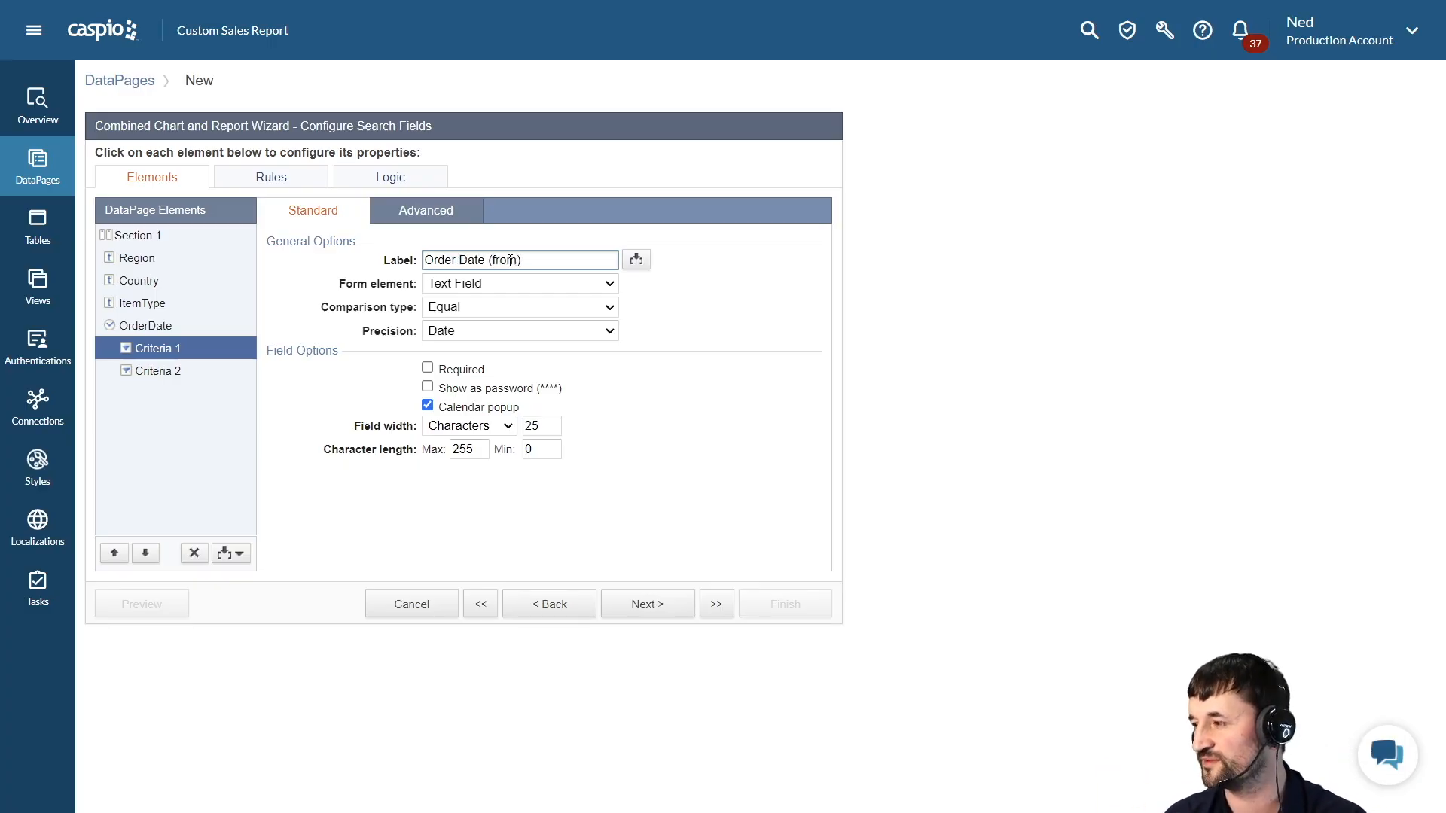
{"action": "left_click", "coordinate": [499, 305]}
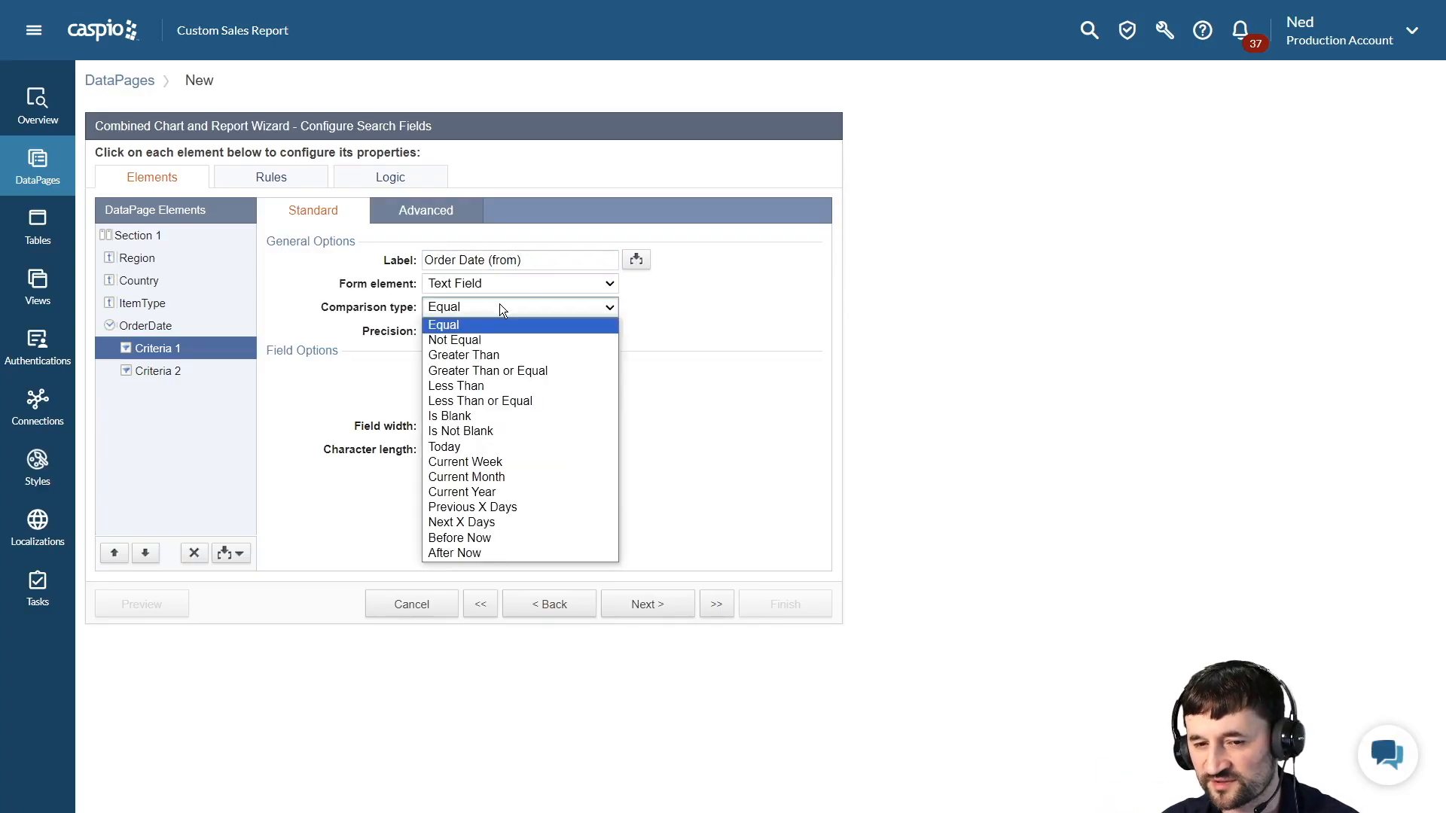
{"action": "left_click", "coordinate": [494, 371]}
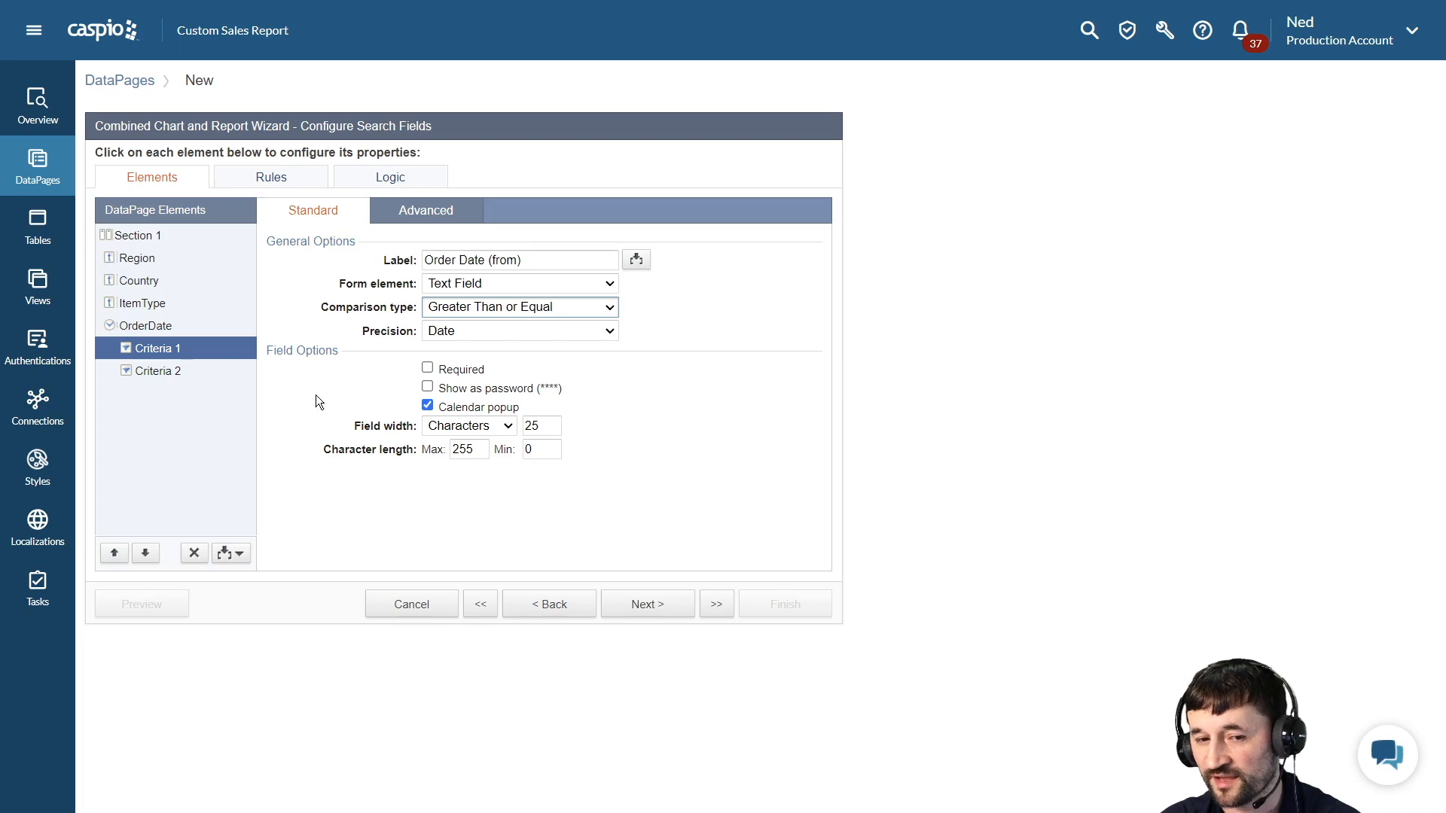
Step: Label OrderDate's Criteria 2 "Order Date (to)" and set its comparison type to Less Than or Equal
{"action": "left_click", "coordinate": [179, 374]}
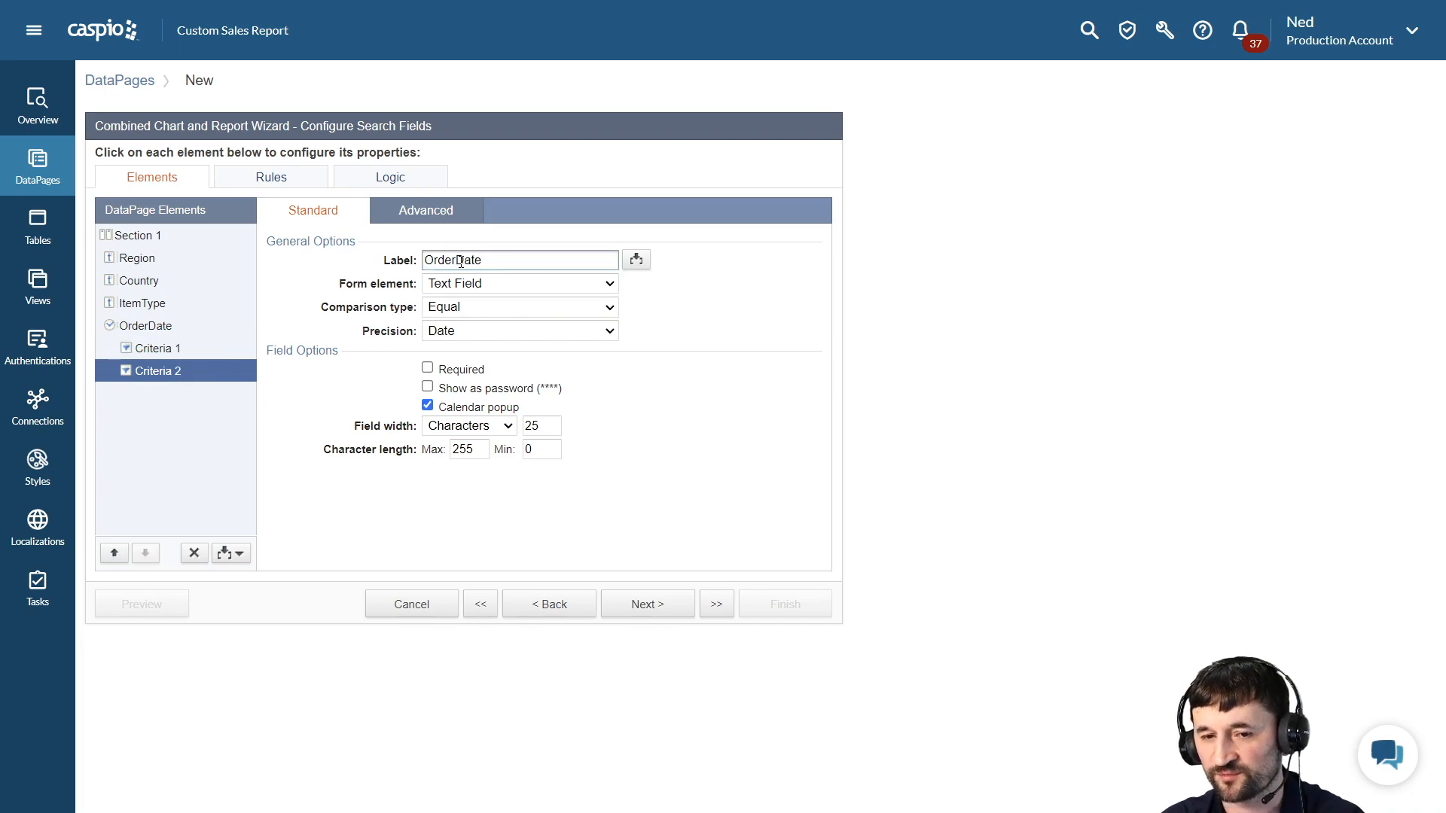
{"action": "left_click", "coordinate": [502, 259]}
{"action": "type", "text": "(to)"}
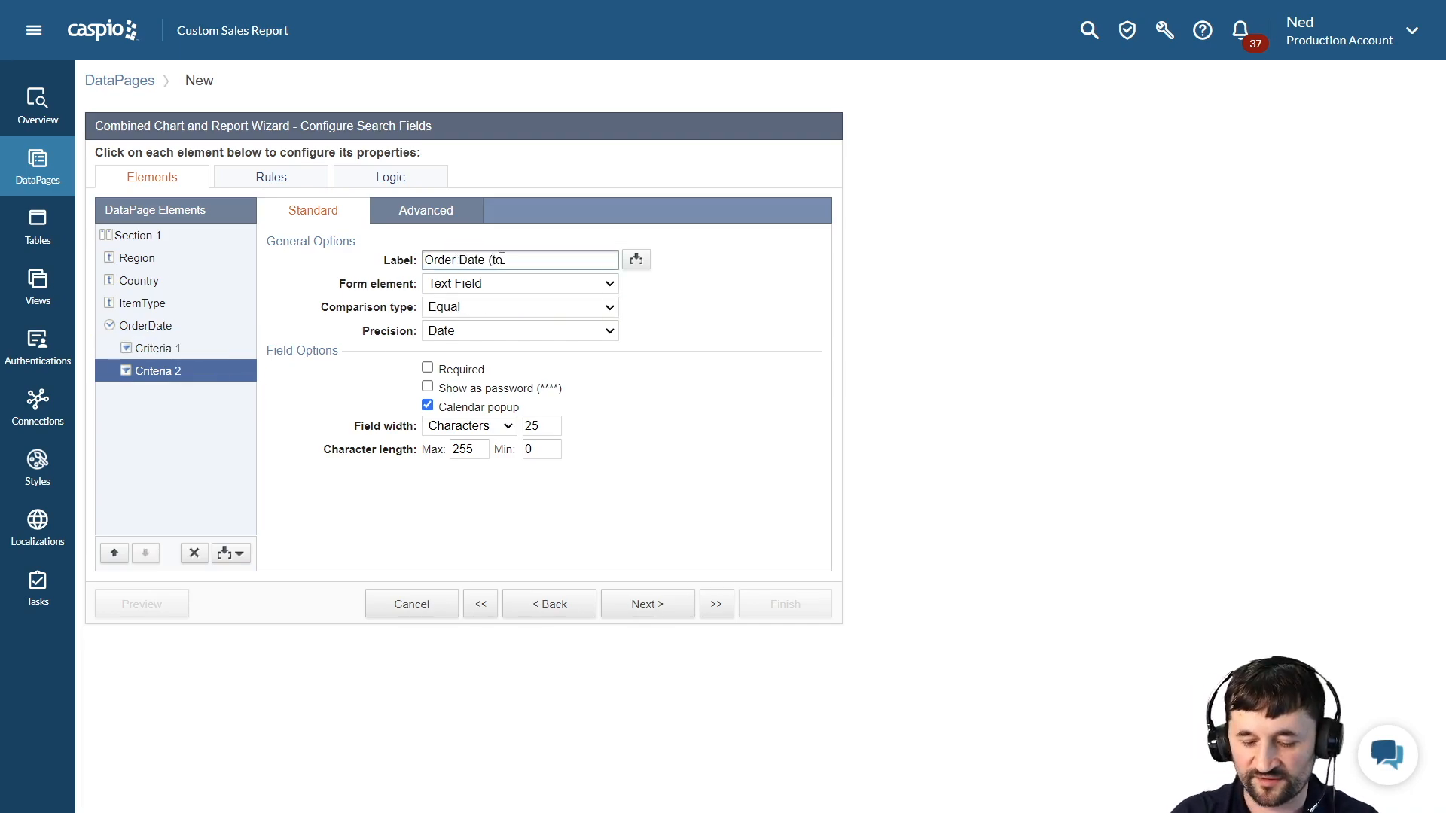
{"action": "left_click", "coordinate": [494, 303]}
{"action": "left_click", "coordinate": [491, 401]}
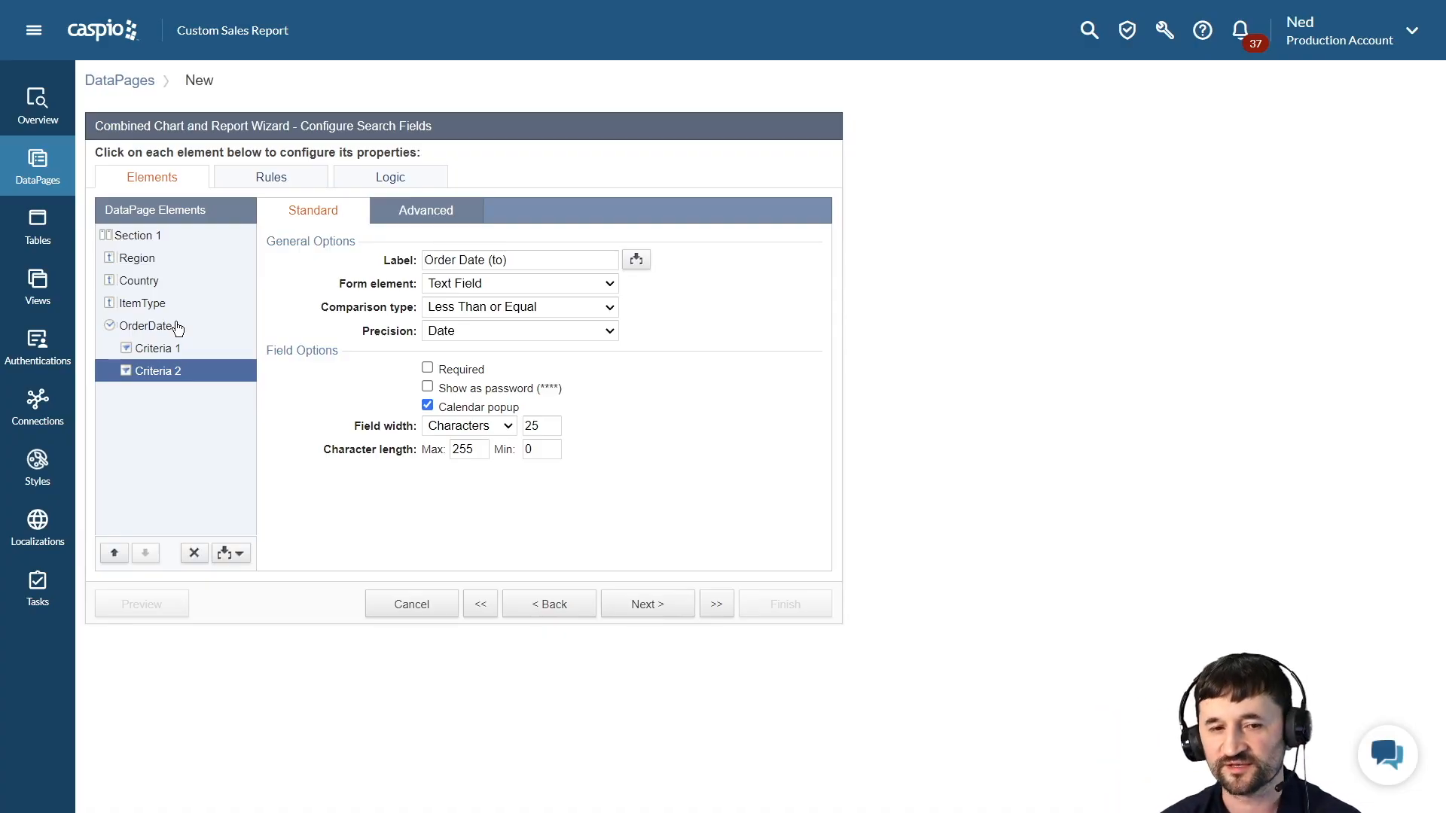
Step: Lay out Section 1 of the search form in 5 columns with the default label position set to Top
{"action": "left_click", "coordinate": [157, 237]}
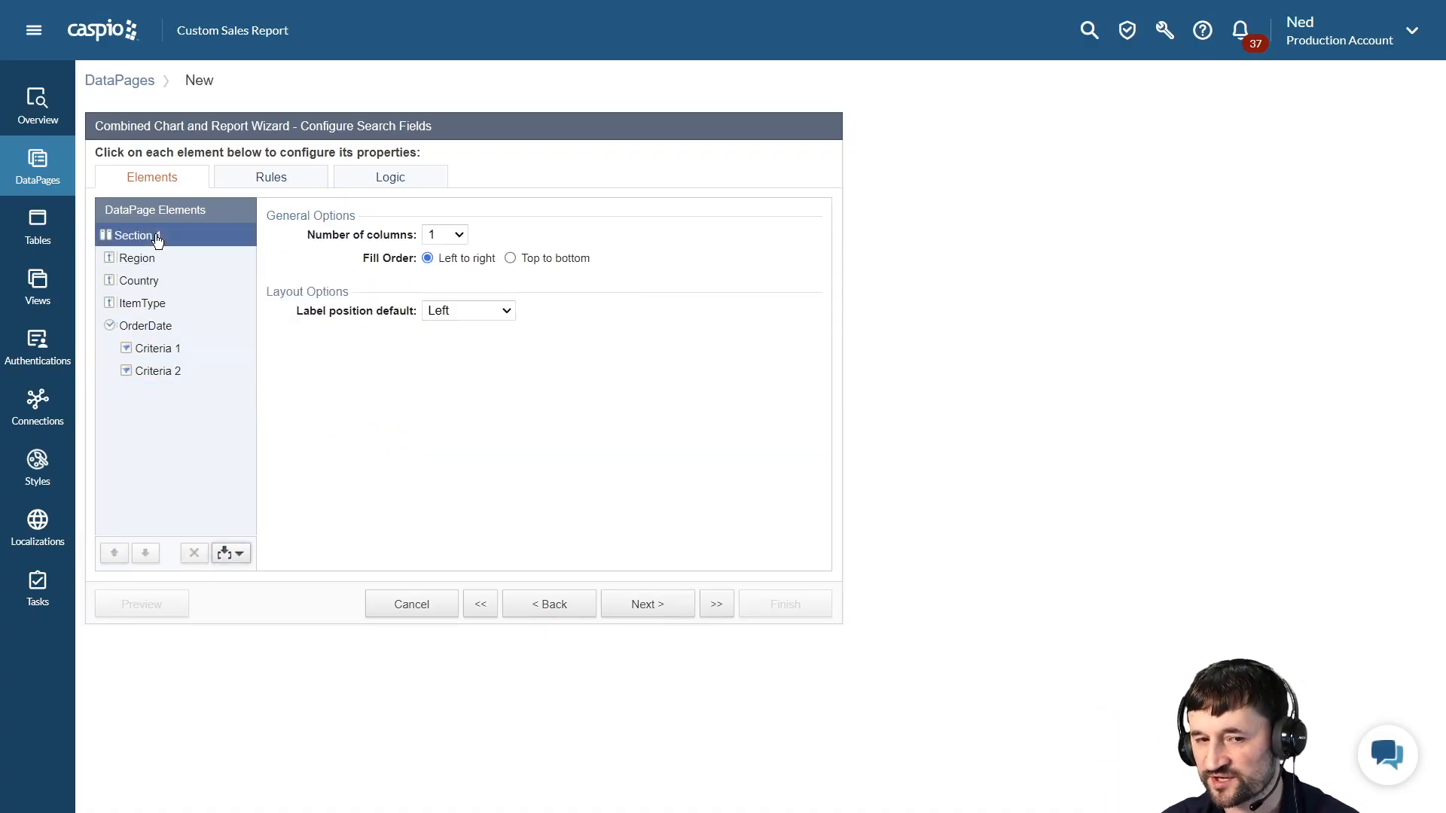
{"action": "left_click", "coordinate": [439, 236]}
{"action": "left_click", "coordinate": [437, 313]}
{"action": "left_click", "coordinate": [438, 312]}
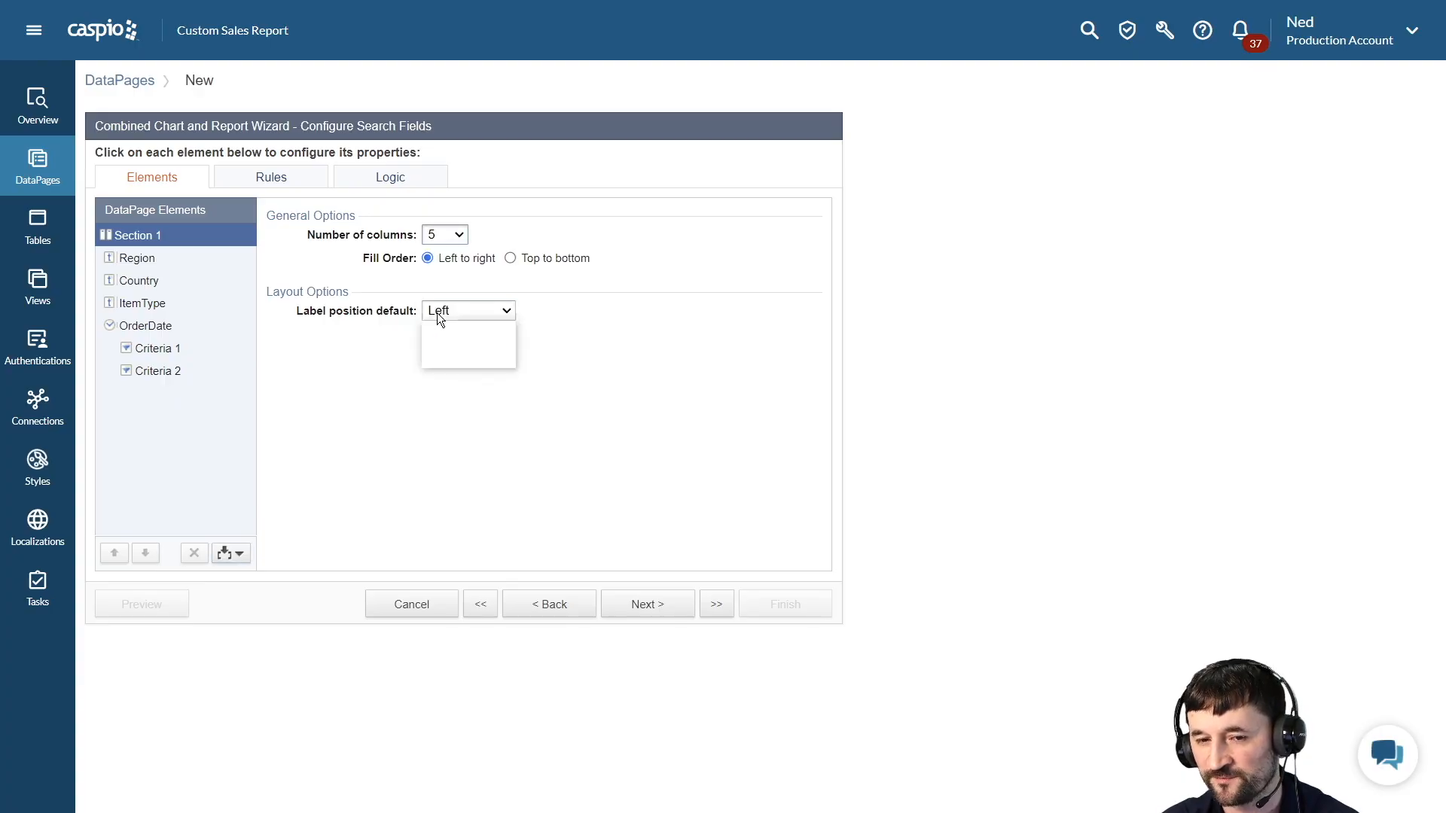
{"action": "left_click", "coordinate": [441, 329]}
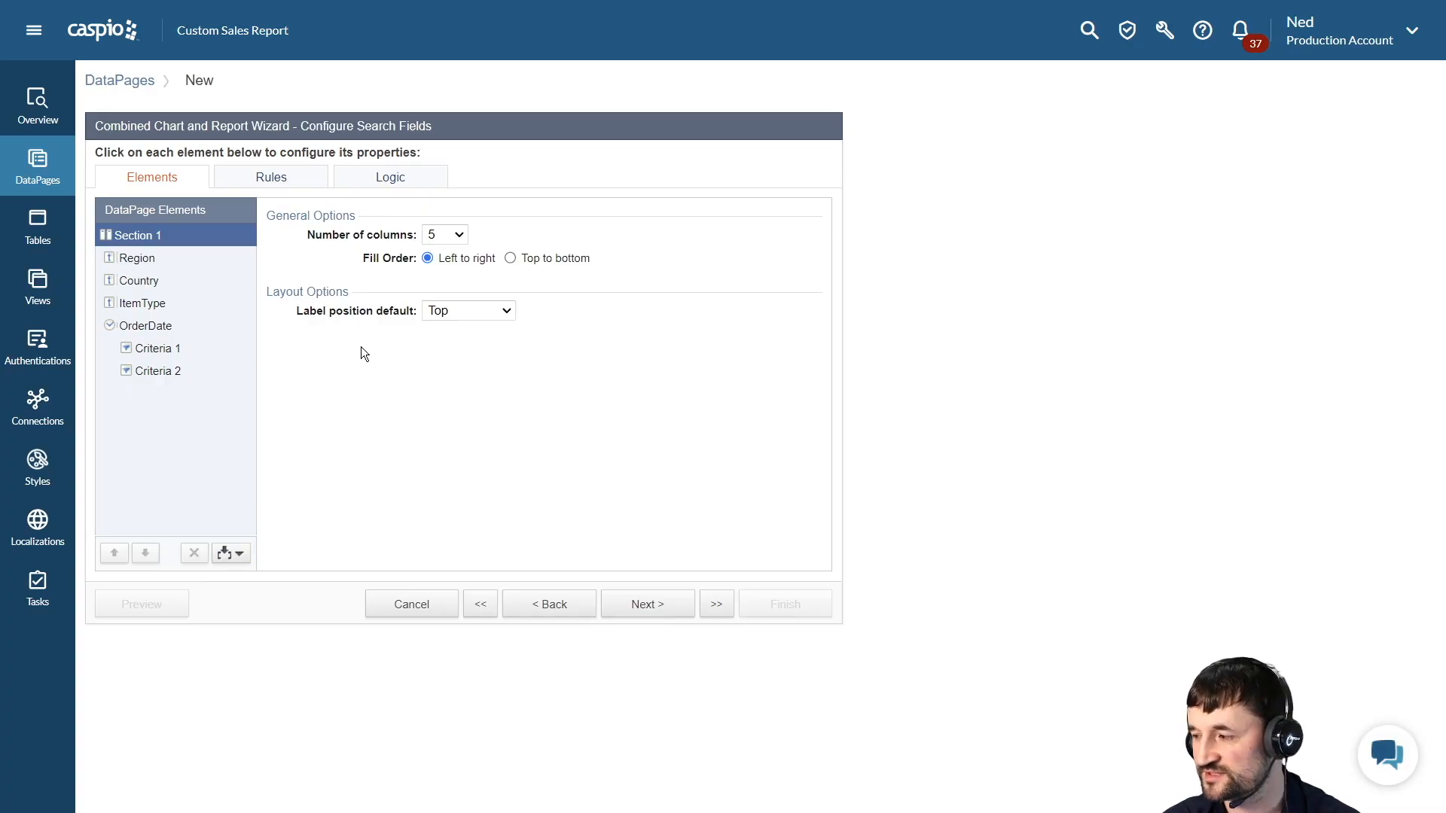
Step: Make the Region search field a dropdown whose source is Both custom values and a lookup table
{"action": "left_click", "coordinate": [157, 261]}
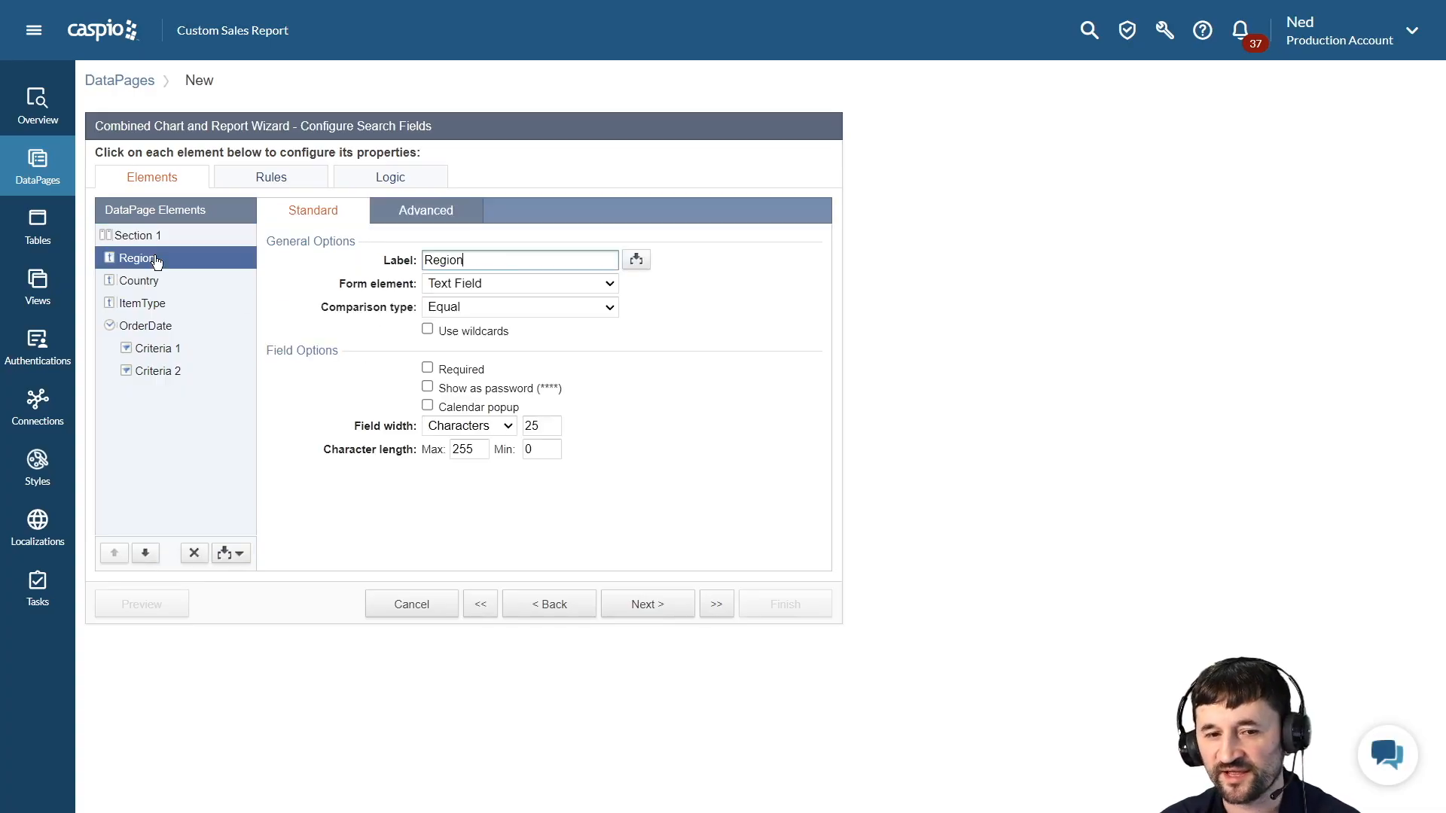
{"action": "left_click", "coordinate": [459, 287]}
{"action": "left_click", "coordinate": [473, 377]}
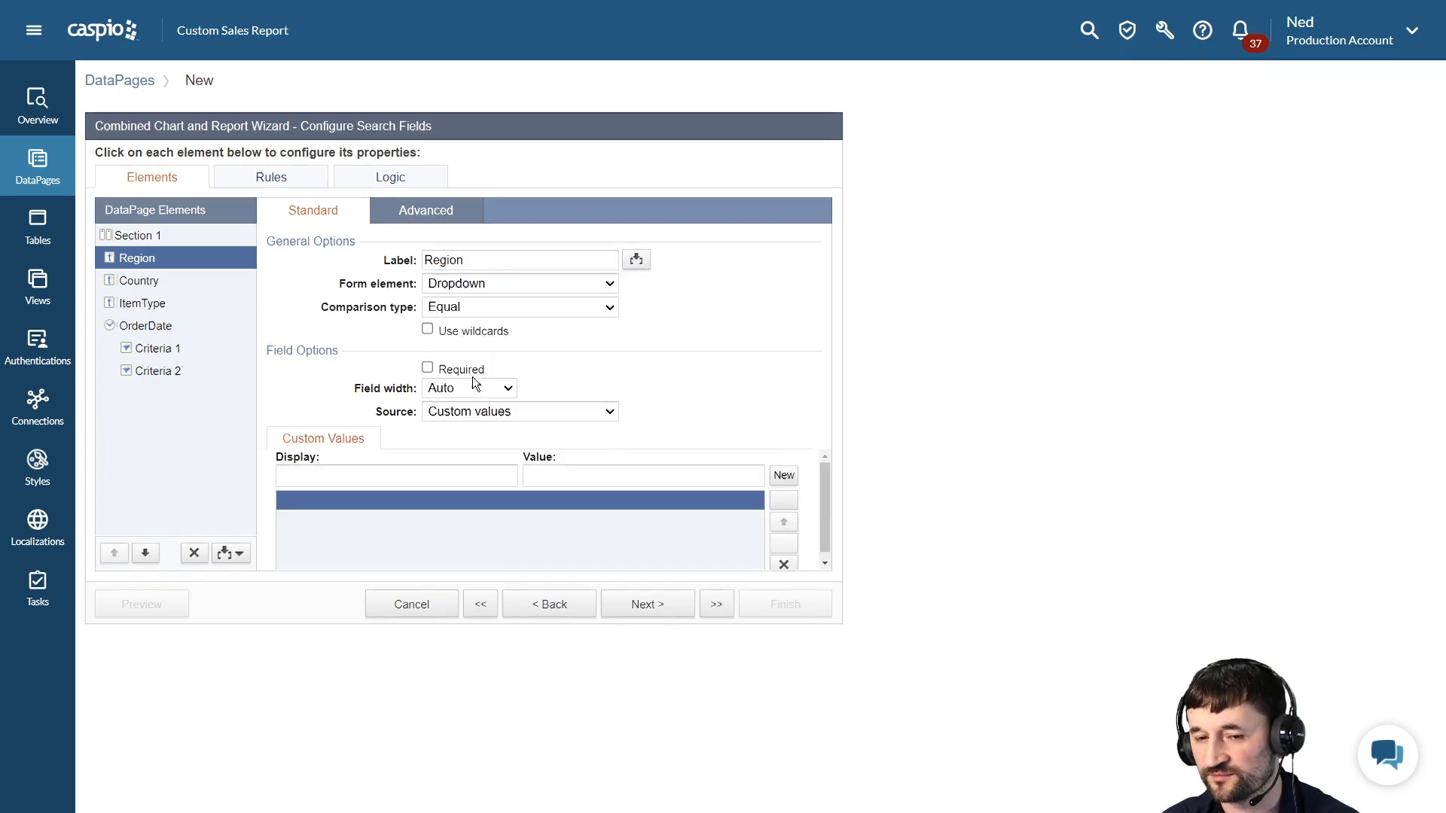
{"action": "left_click", "coordinate": [473, 413]}
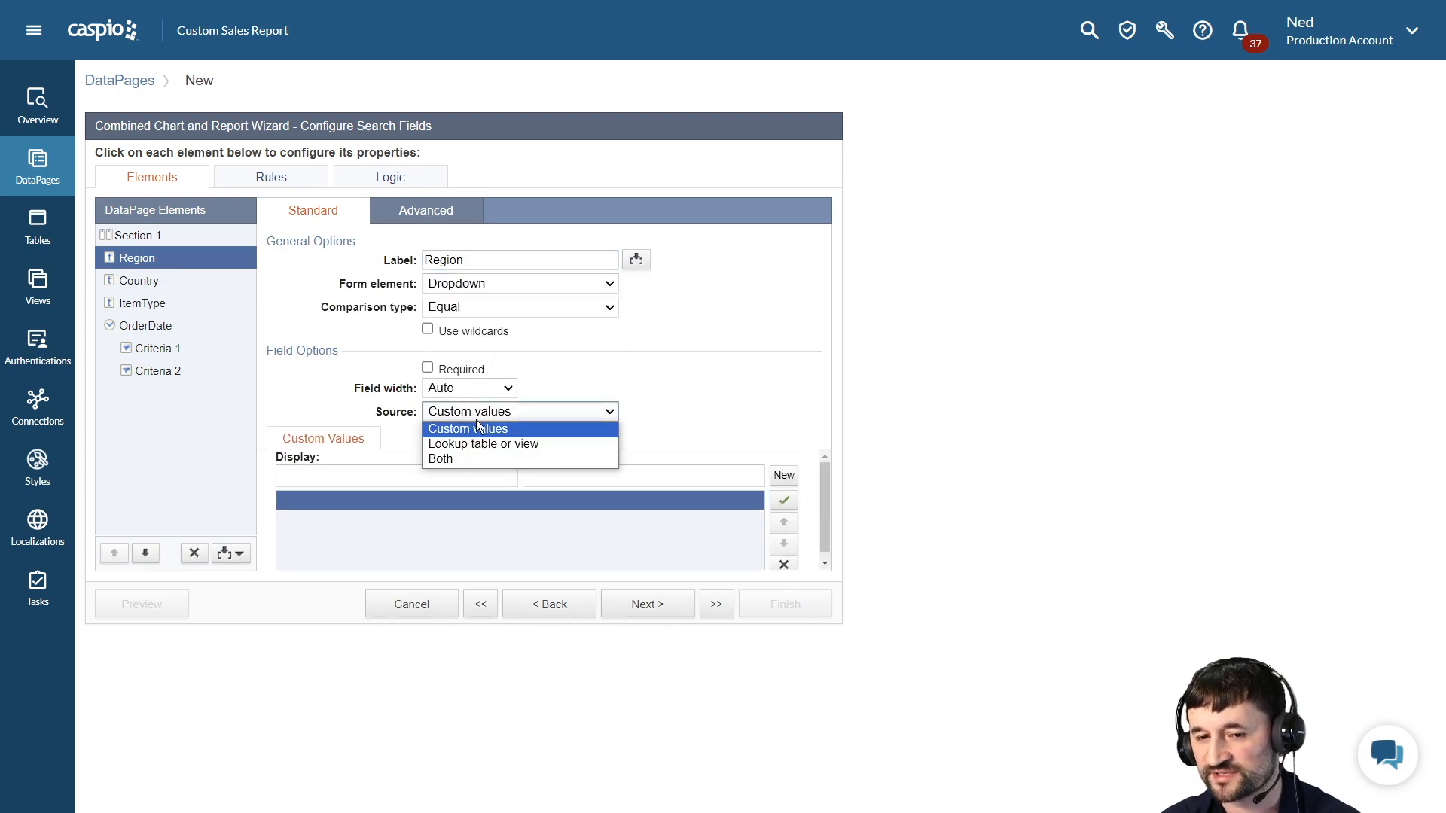
{"action": "left_click", "coordinate": [467, 459]}
Step: Add a custom option to the Region dropdown displaying "Any region" with a blank value
{"action": "left_click", "coordinate": [437, 480]}
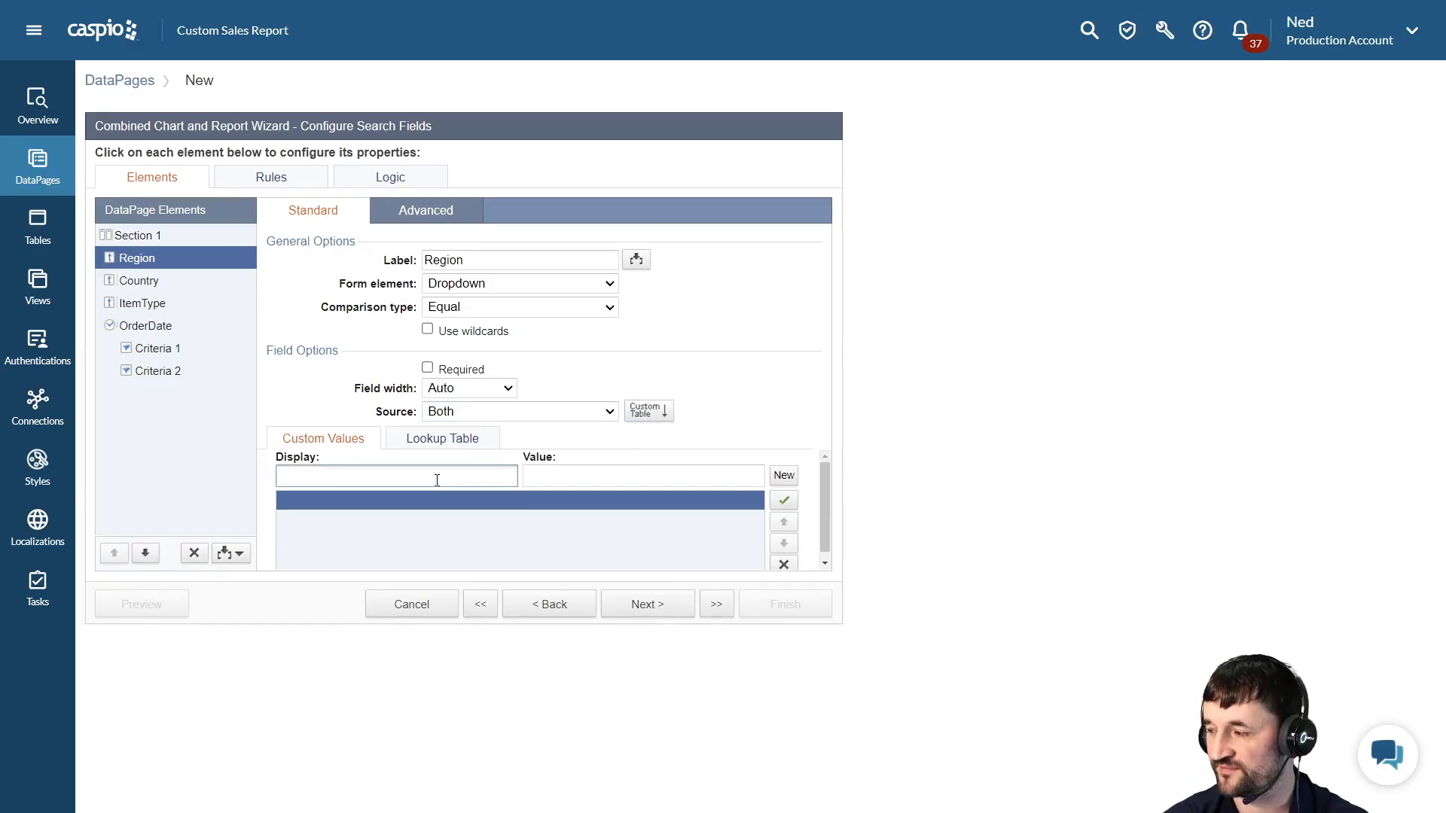
{"action": "type", "text": "Any region"}
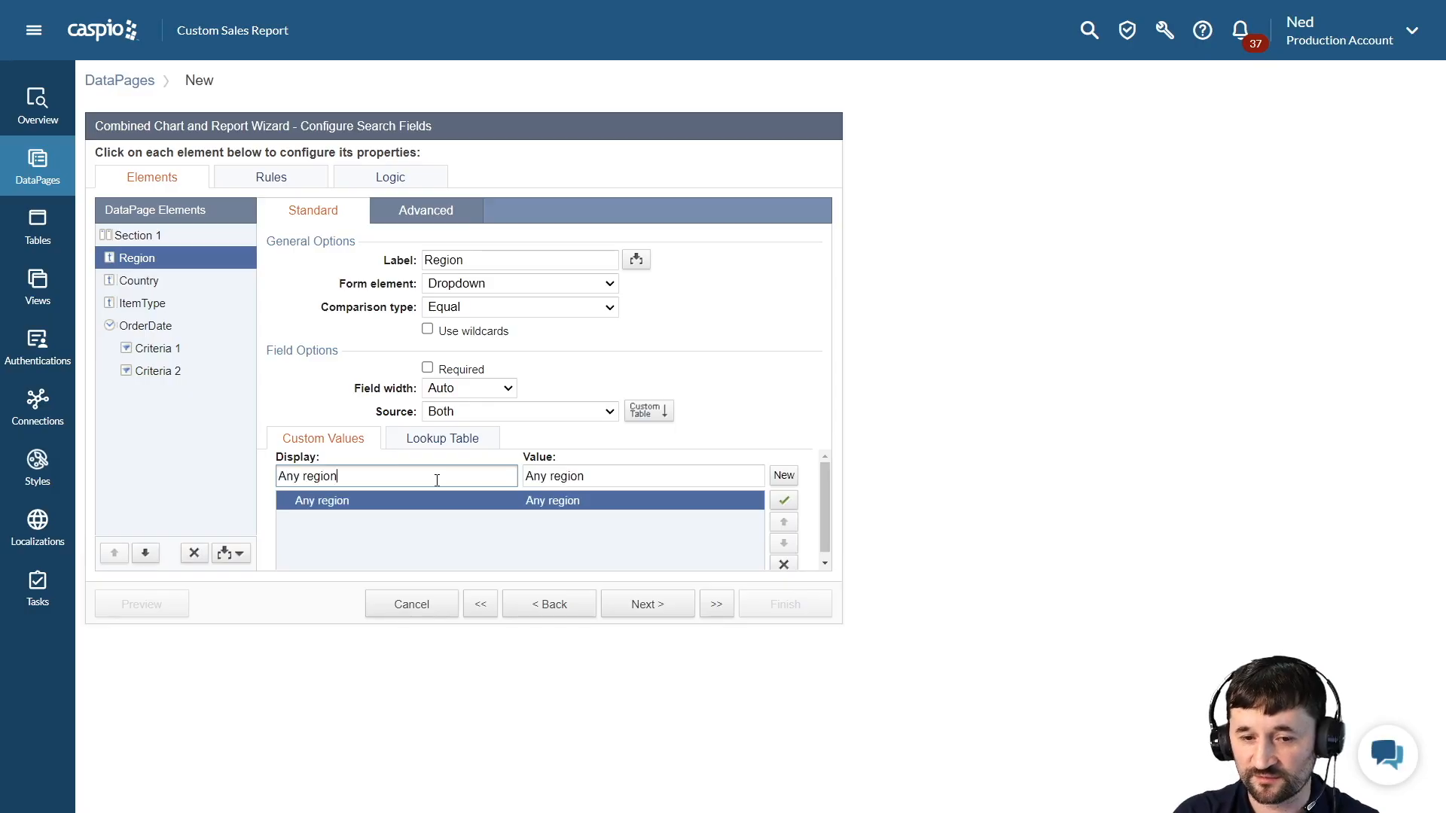
{"action": "left_click", "coordinate": [614, 475]}
{"action": "key", "text": "ctrl+a"}
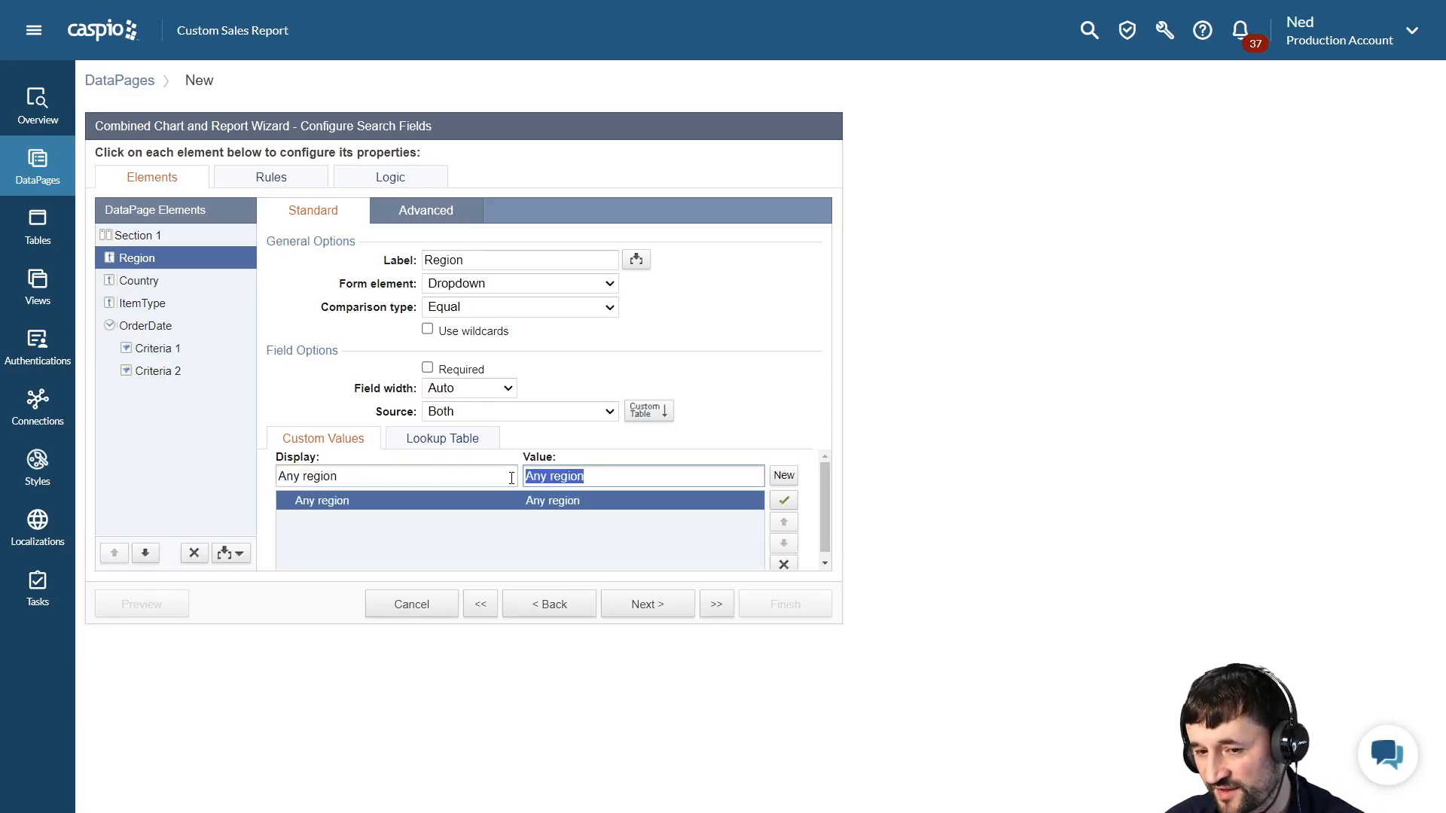
{"action": "key", "text": "BackSpace"}
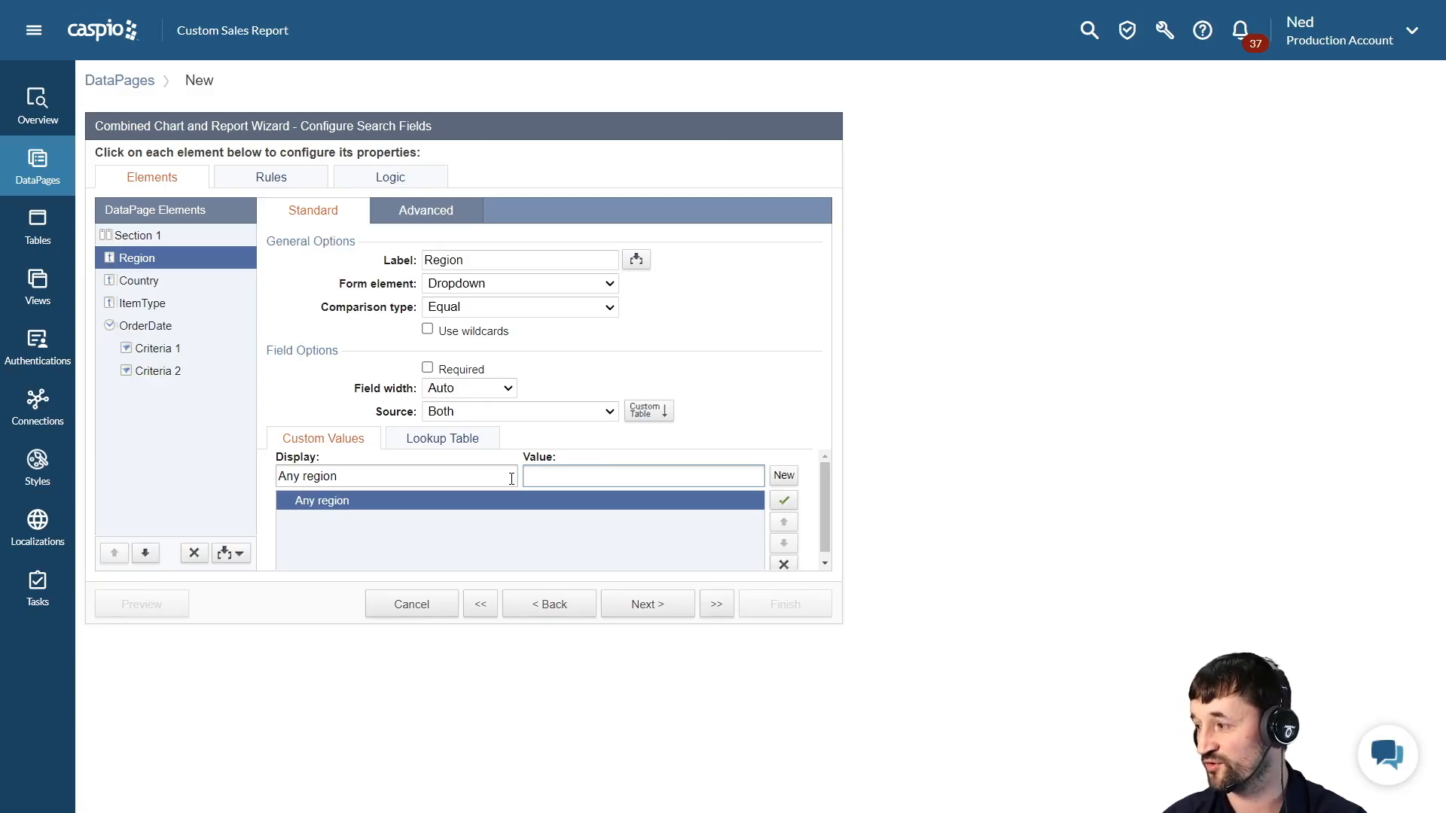
Step: Look up the distinct Region options from cc_tbl_sales and generate a Summary Lookup Table for the field
{"action": "left_click", "coordinate": [451, 446]}
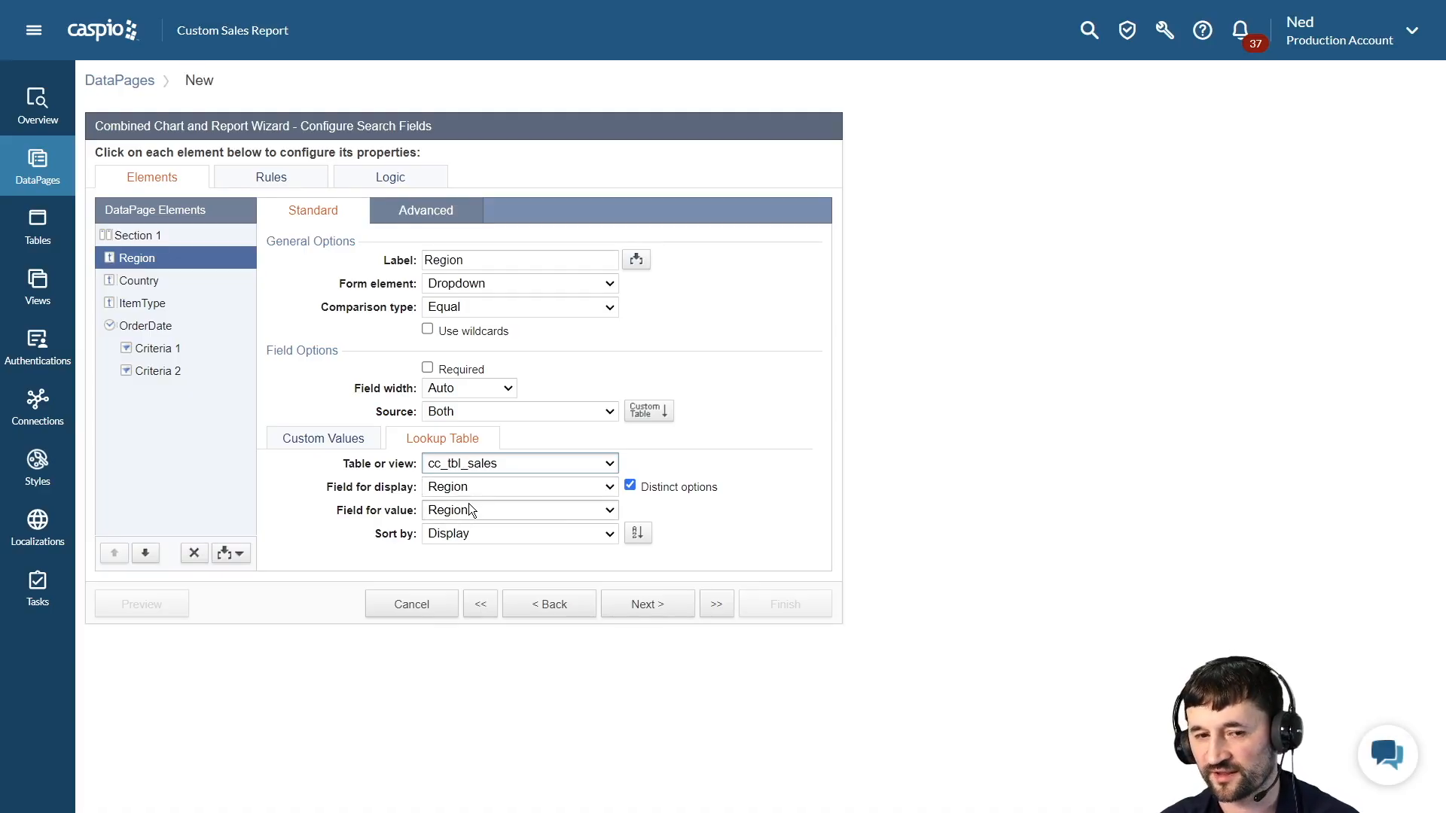
{"action": "left_click", "coordinate": [162, 290]}
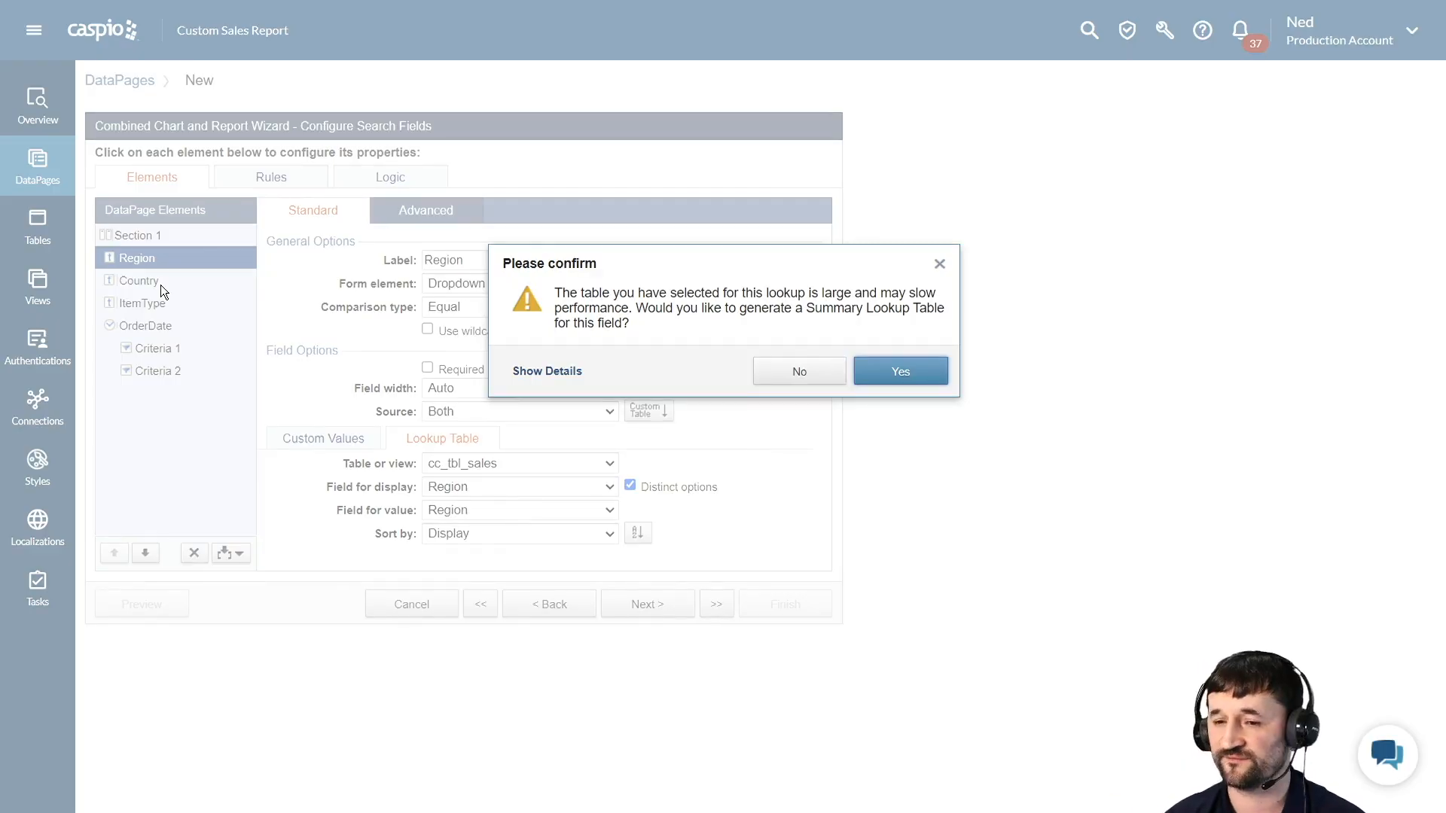
{"action": "left_click", "coordinate": [877, 377]}
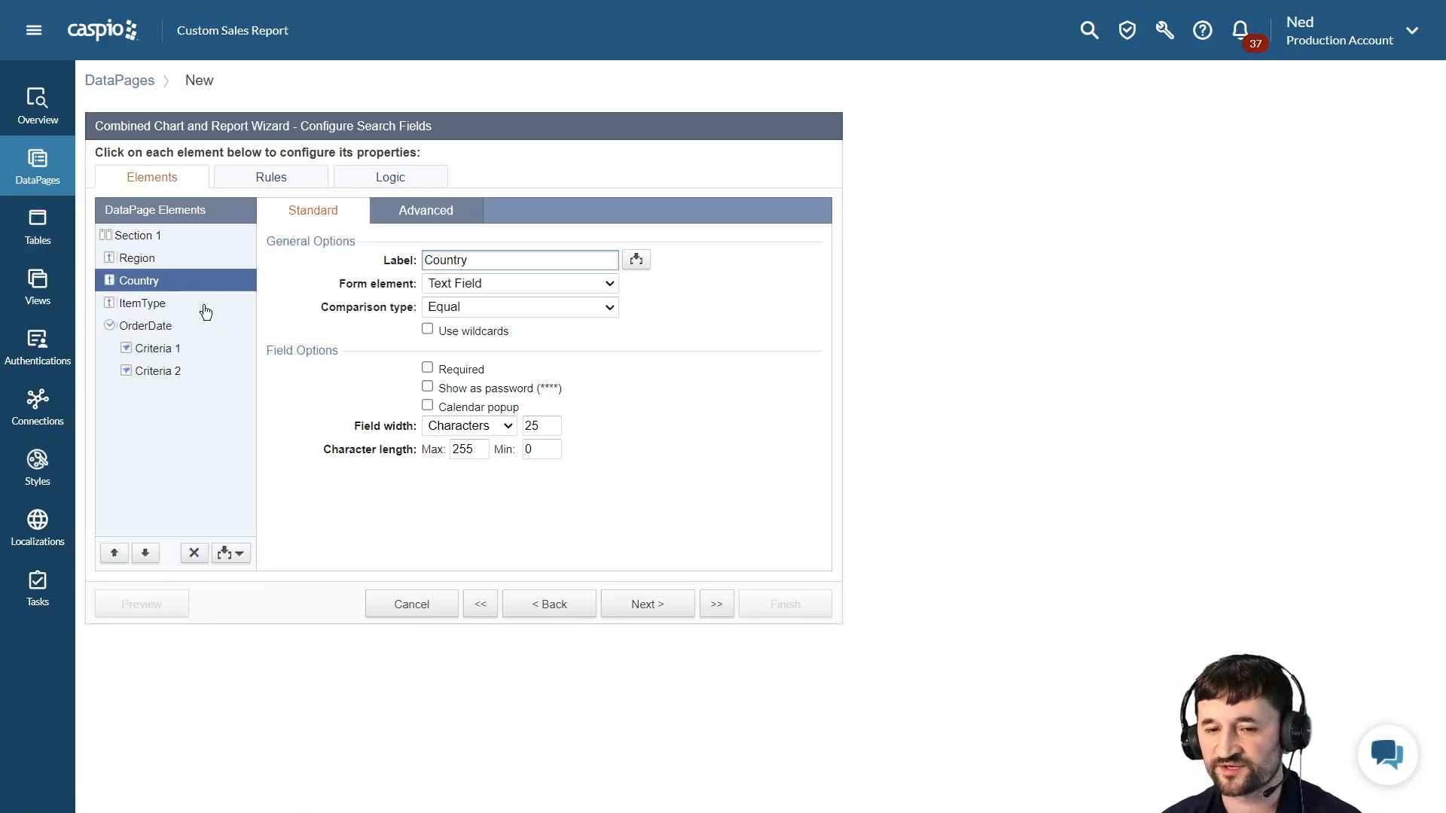
Step: Make the Country search field a dropdown whose source is Both custom values and a lookup table
{"action": "left_click", "coordinate": [487, 284]}
{"action": "key", "text": "Escape"}
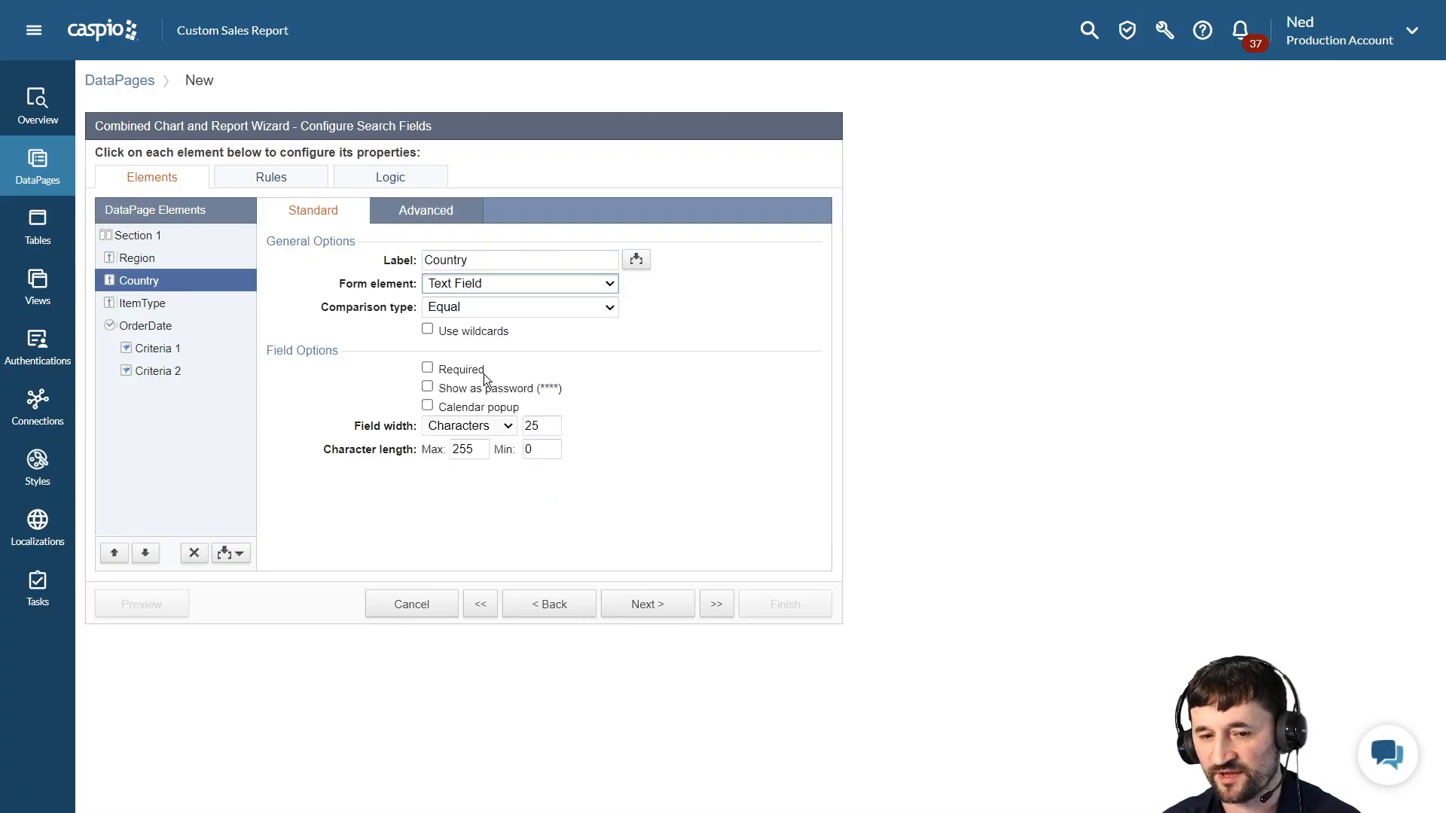
{"action": "key", "text": "Down"}
{"action": "left_click", "coordinate": [483, 412]}
{"action": "left_click", "coordinate": [472, 454]}
Step: Add a custom option to the Country dropdown displaying "Any country" with a blank value
{"action": "left_click", "coordinate": [458, 475]}
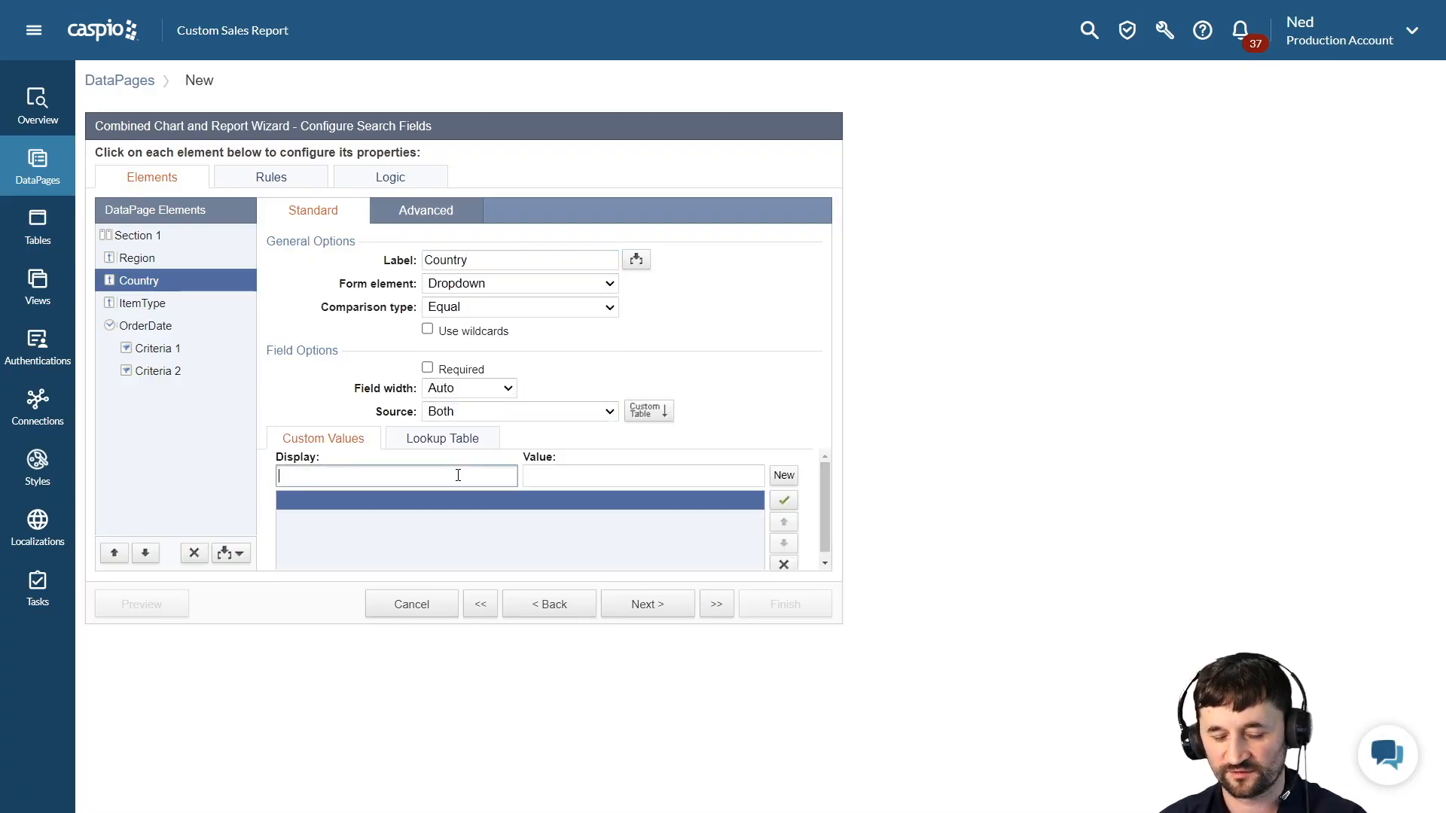
{"action": "type", "text": "Any country"}
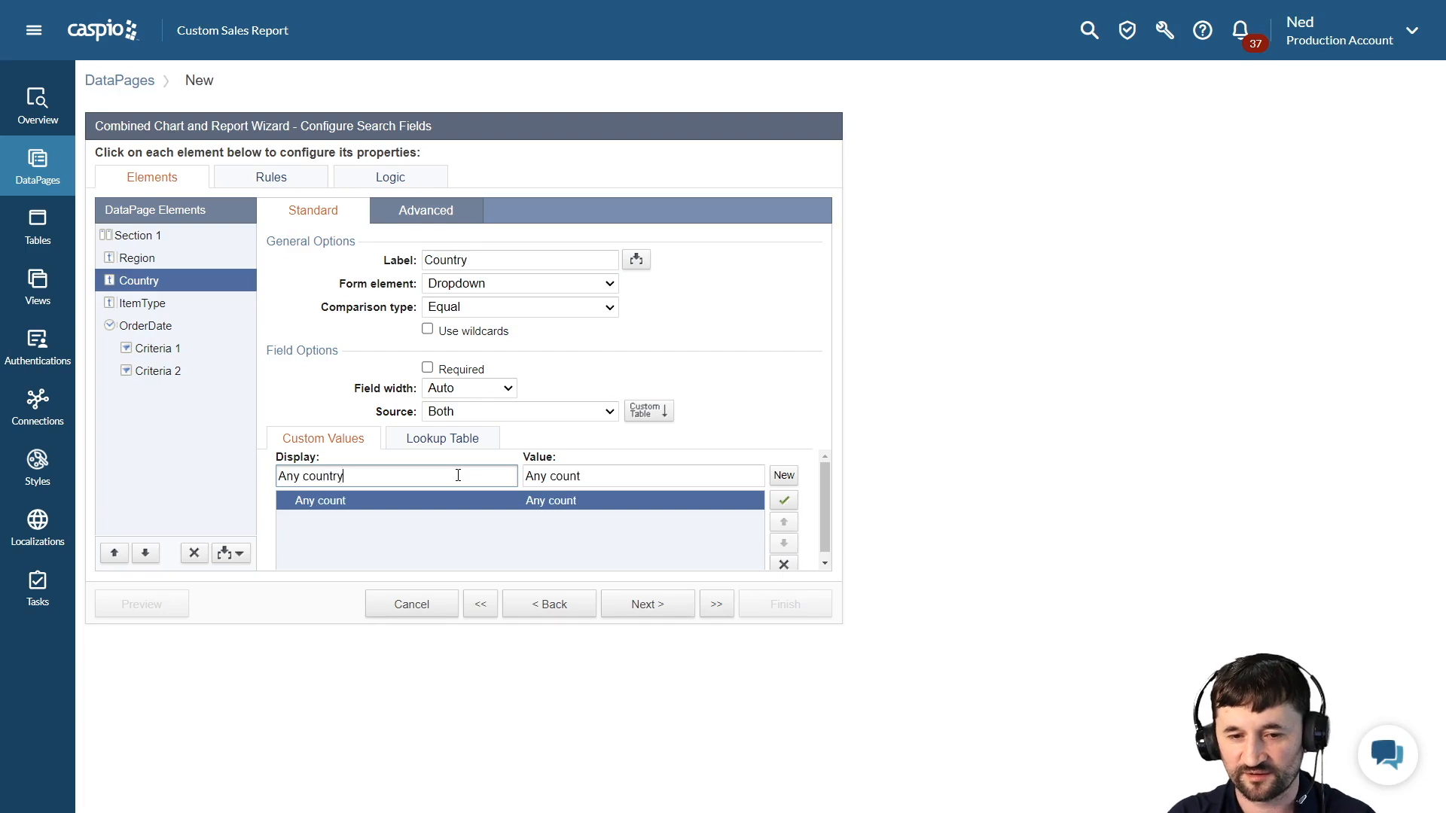
{"action": "left_click_drag", "start_coordinate": [592, 476], "coordinate": [516, 471]}
{"action": "key", "text": "BackSpace"}
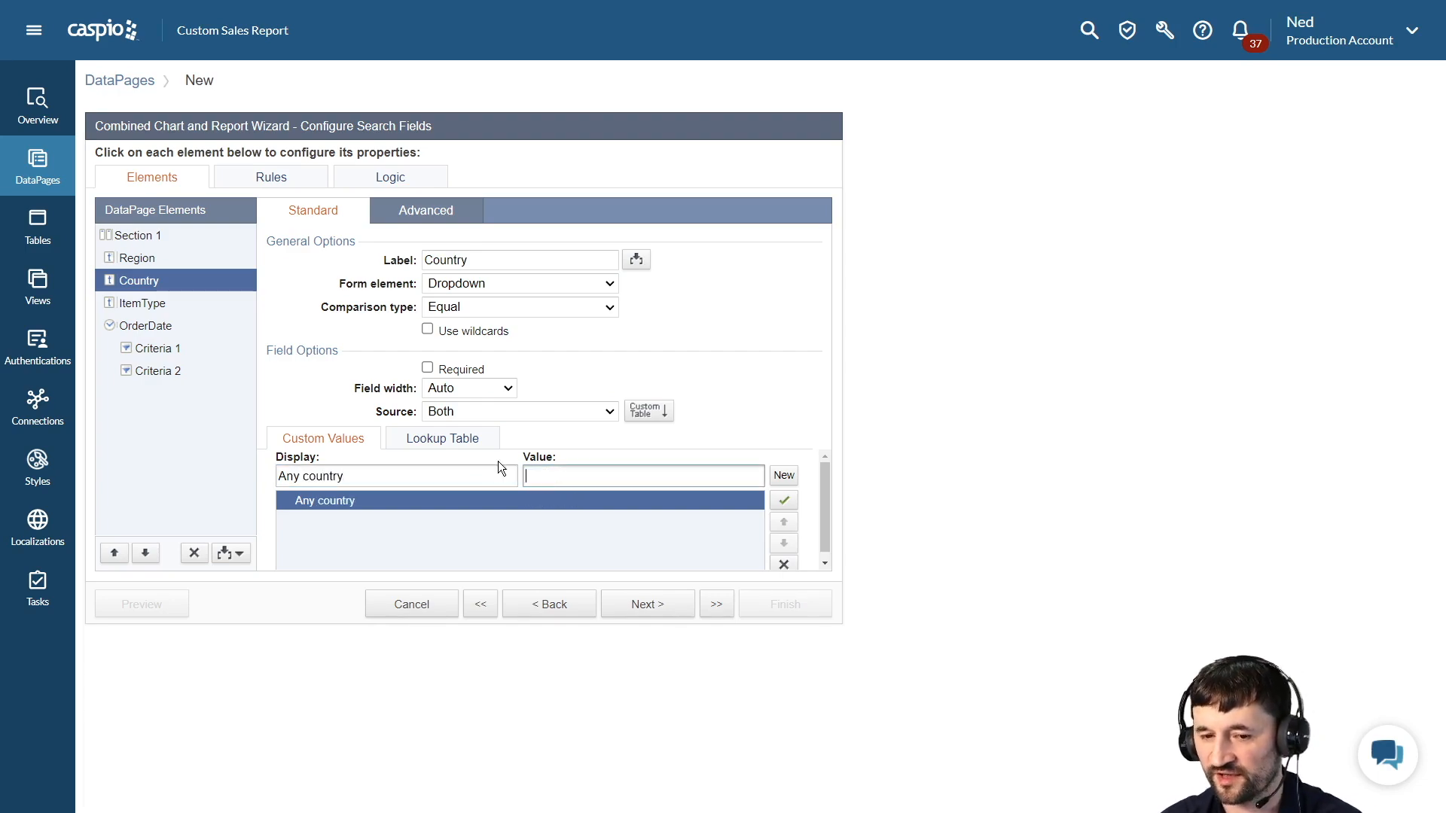
Step: Look up the distinct Country options from cc_tbl_sales and generate a Summary Lookup Table for the field
{"action": "left_click", "coordinate": [446, 444]}
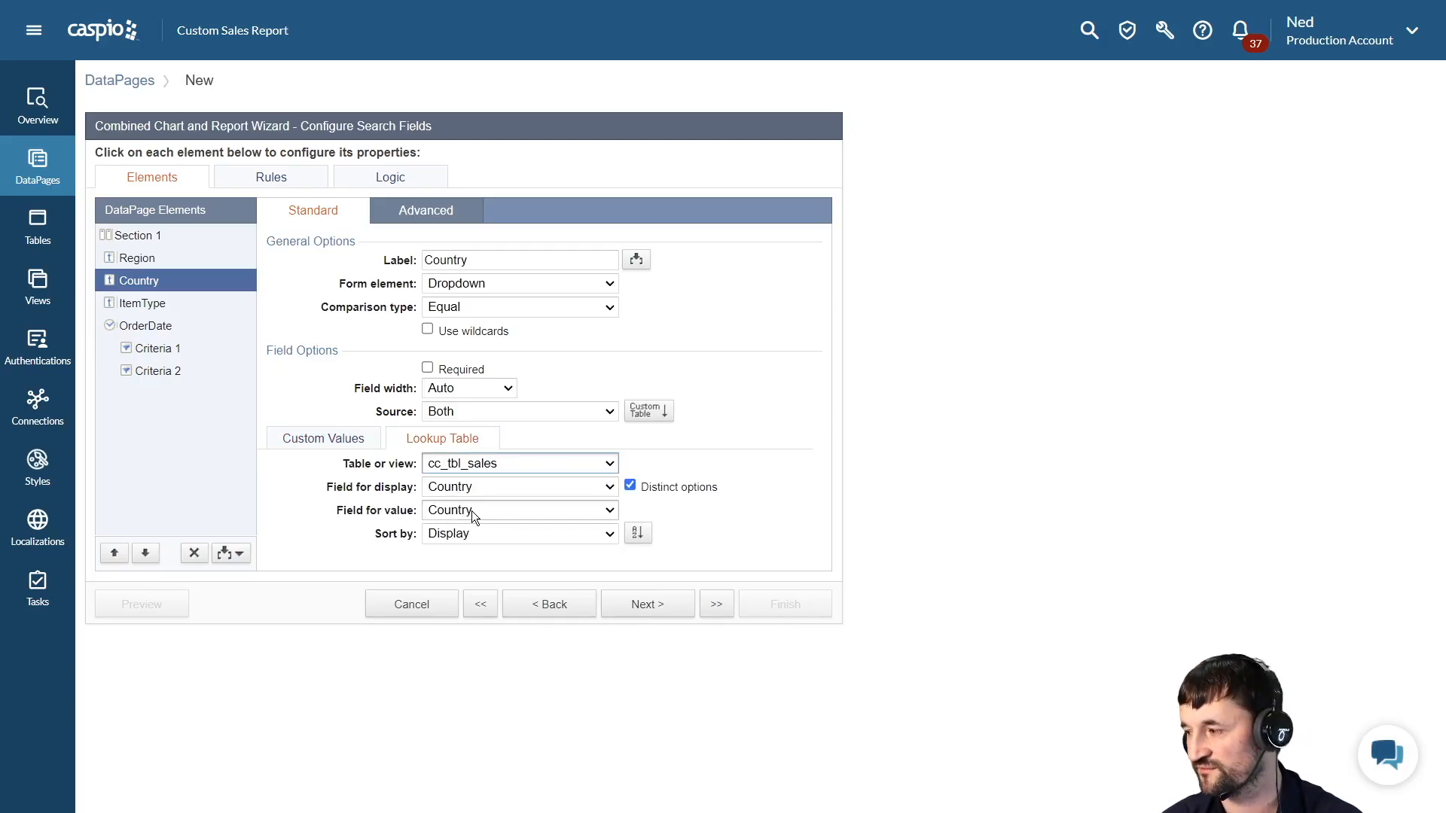
{"action": "left_click", "coordinate": [146, 305]}
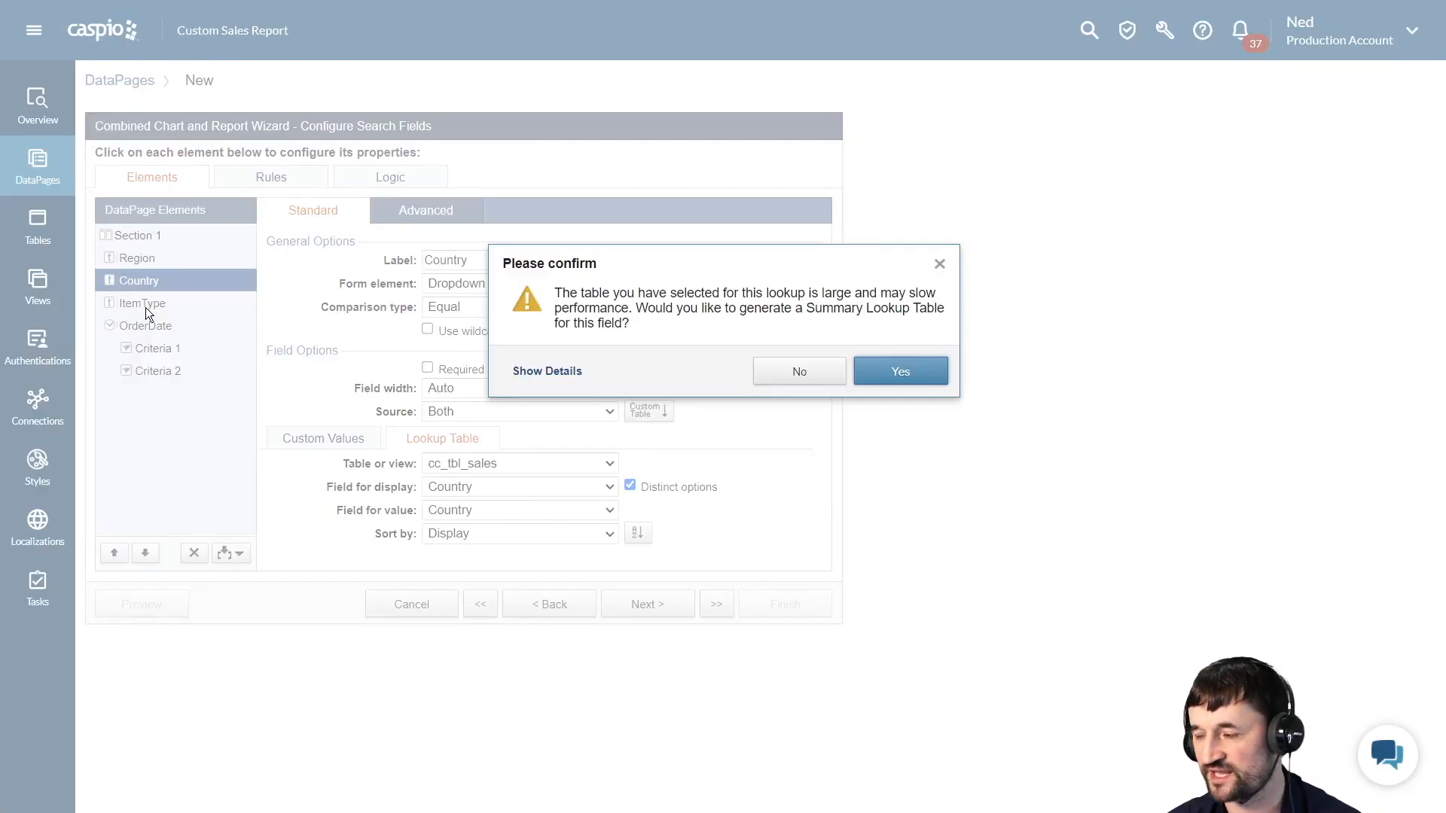
{"action": "left_click", "coordinate": [894, 378]}
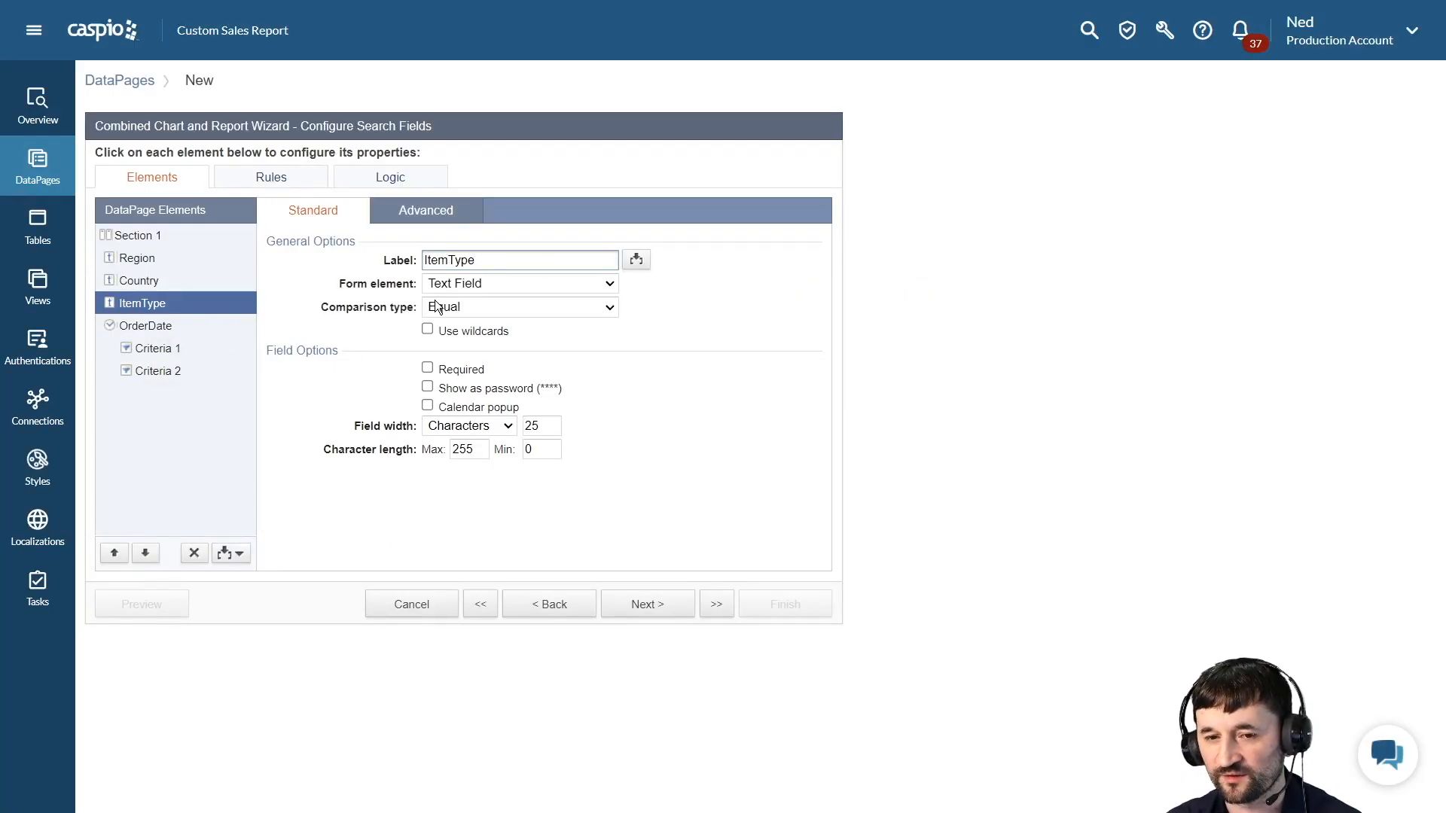
Step: Make the ItemType search field a dropdown with source Both and add a custom option displaying "Any item type" with a blank value
{"action": "left_click", "coordinate": [487, 284]}
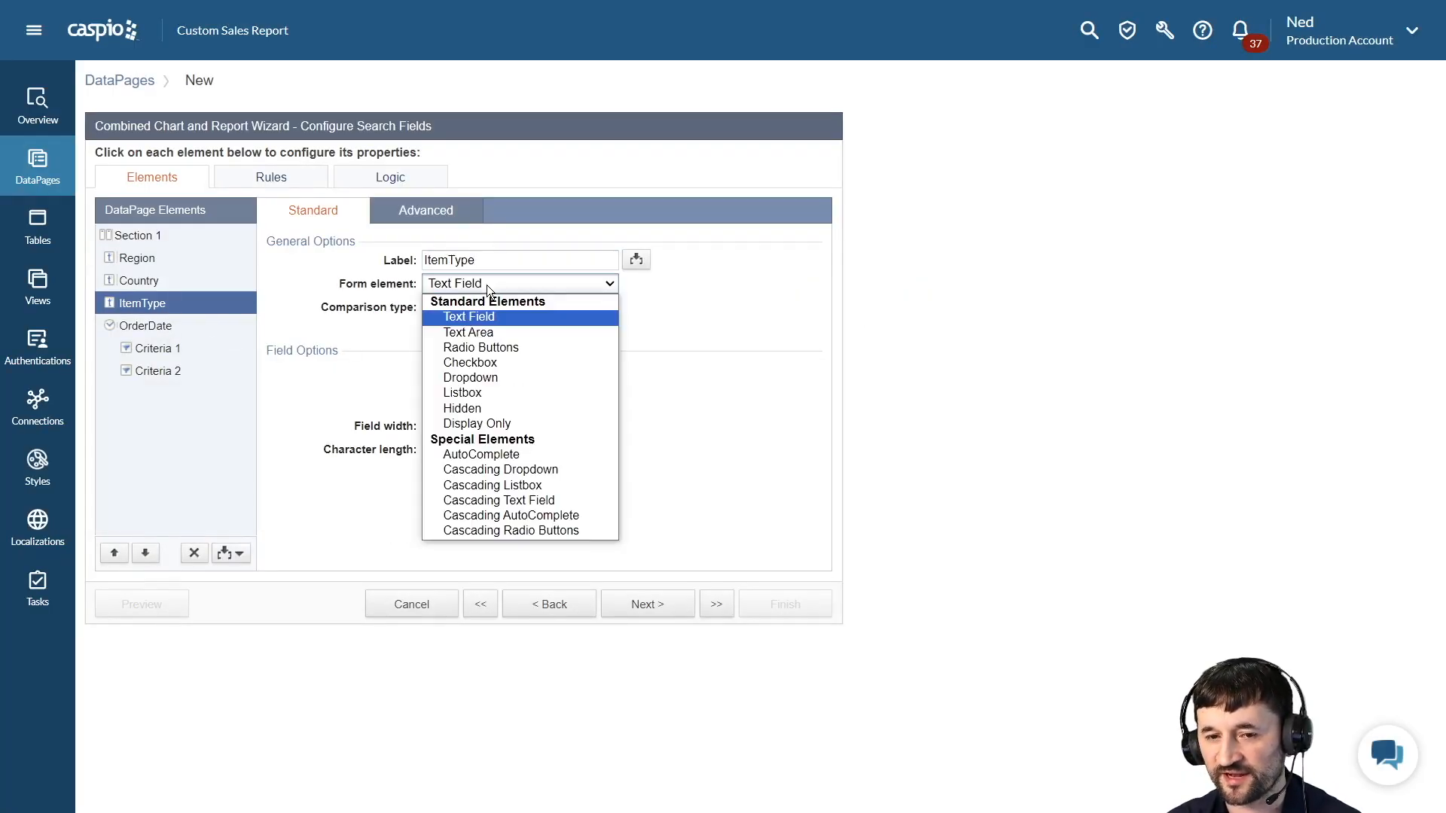
{"action": "left_click", "coordinate": [473, 377]}
{"action": "left_click", "coordinate": [483, 411]}
{"action": "left_click", "coordinate": [468, 456]}
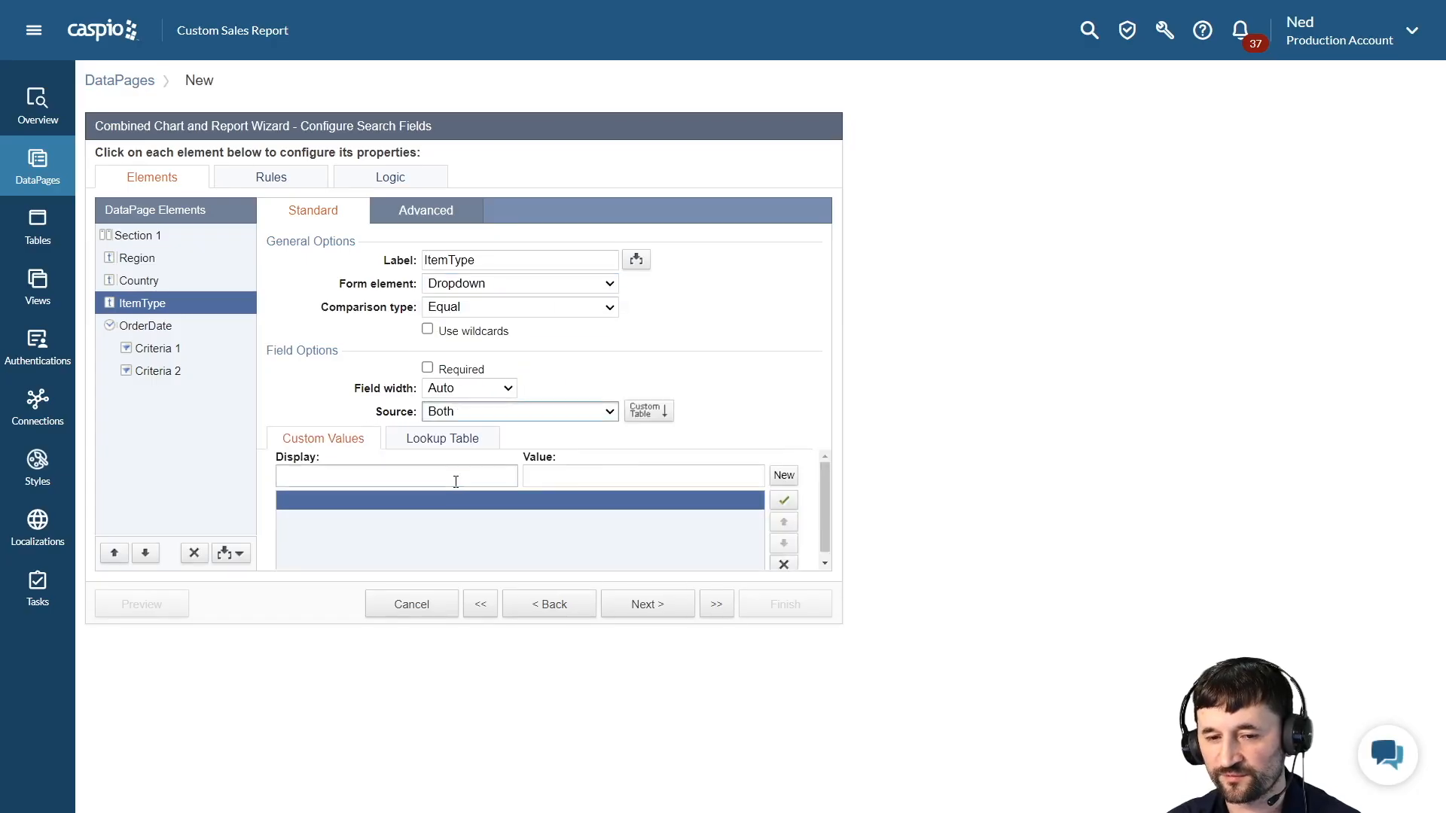
{"action": "left_click", "coordinate": [455, 482]}
{"action": "type", "text": "Any item type"}
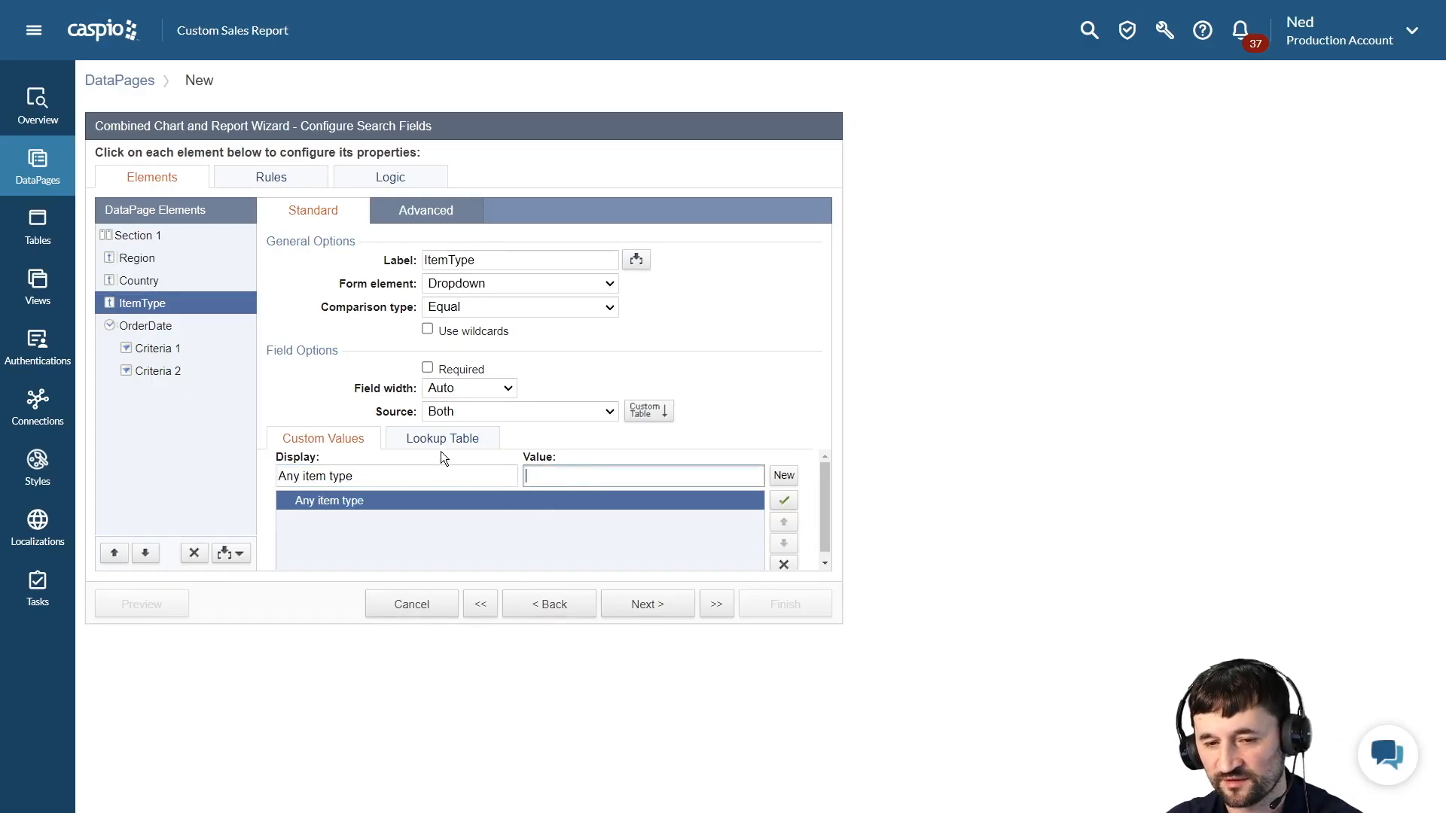
Step: Look up the distinct ItemType options from cc_tbl_sales and generate a Summary Lookup Table for the field
{"action": "left_click", "coordinate": [428, 446]}
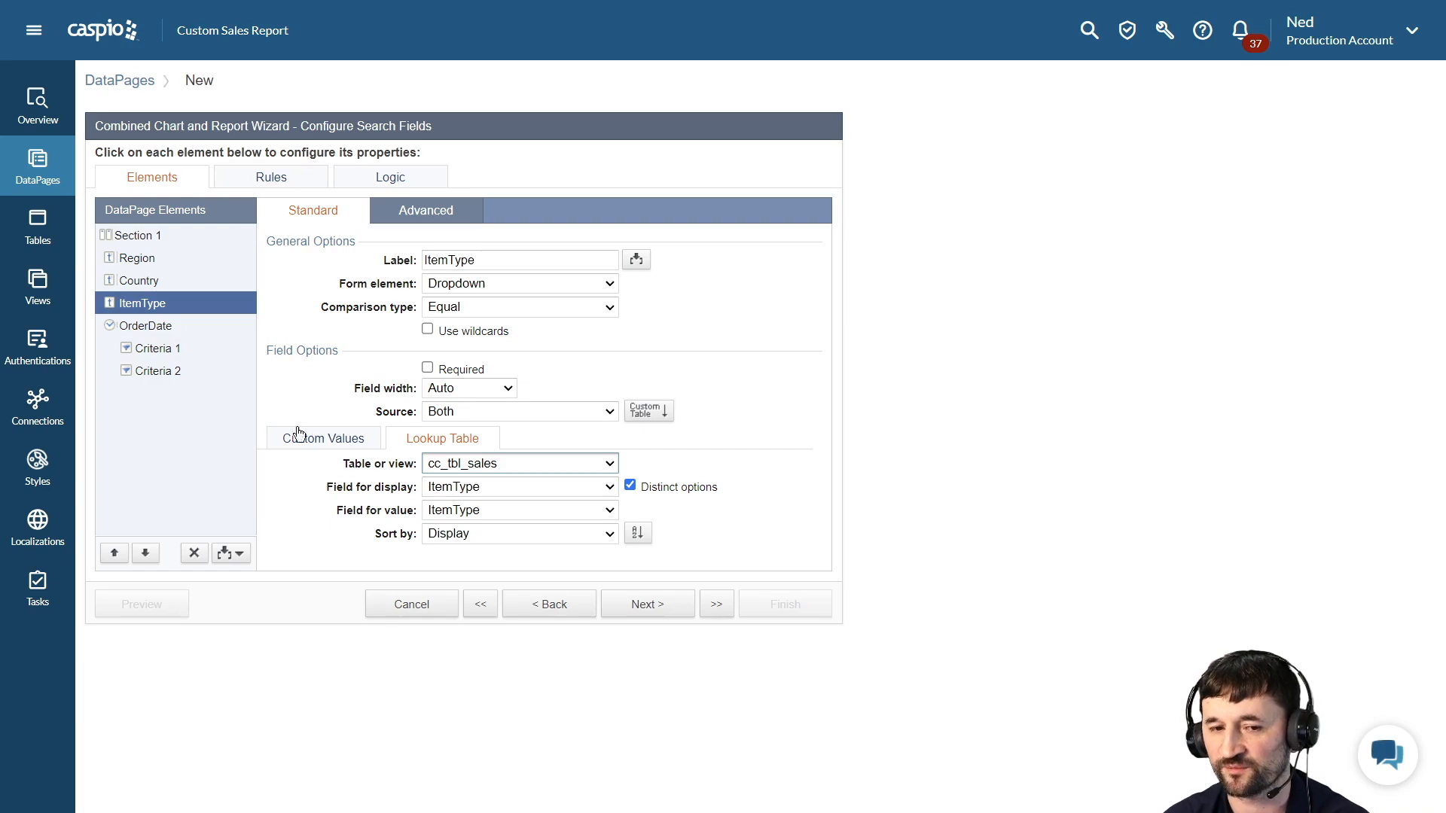
{"action": "left_click", "coordinate": [183, 310]}
{"action": "left_click", "coordinate": [161, 282]}
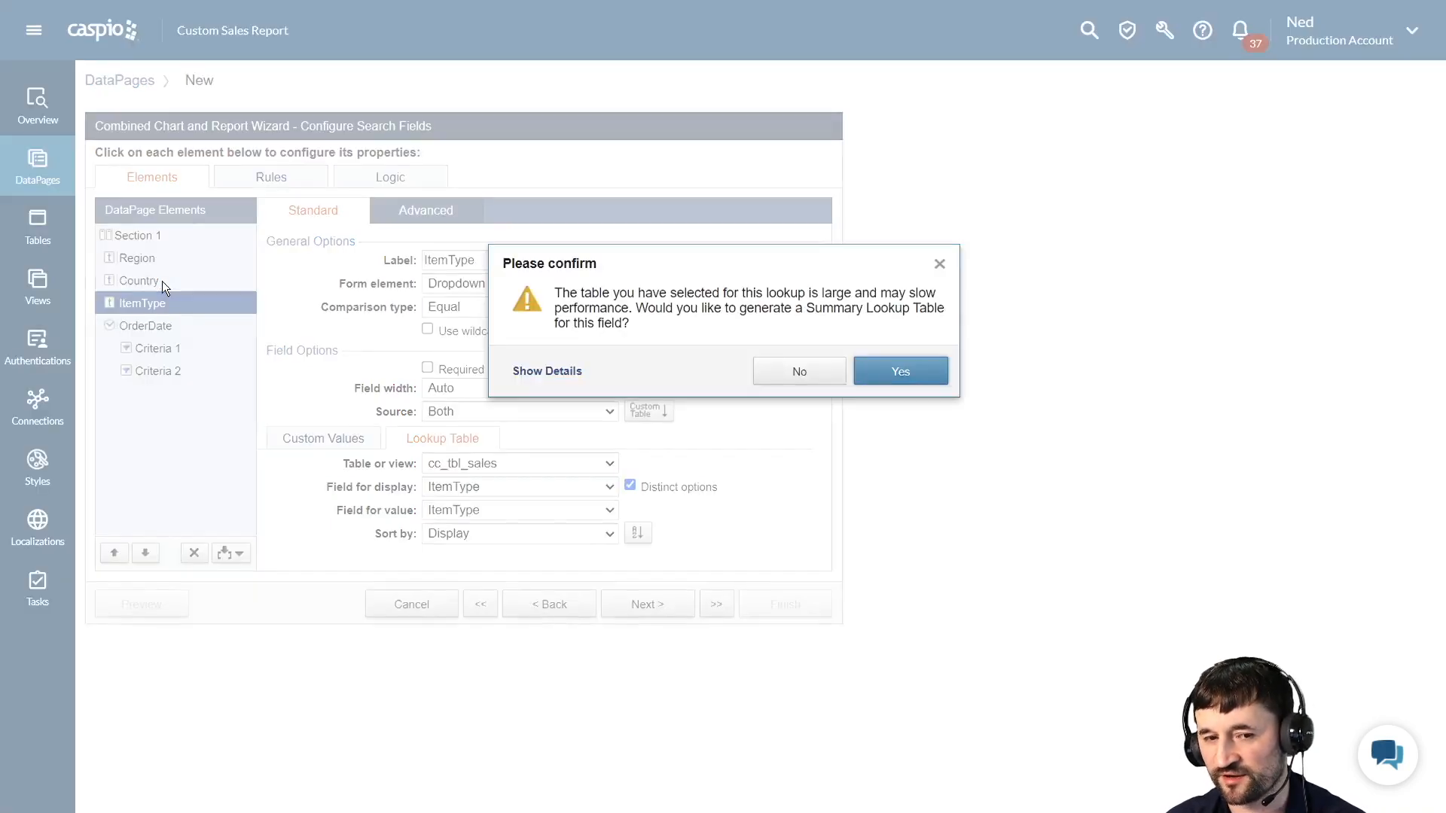
{"action": "left_click", "coordinate": [901, 372]}
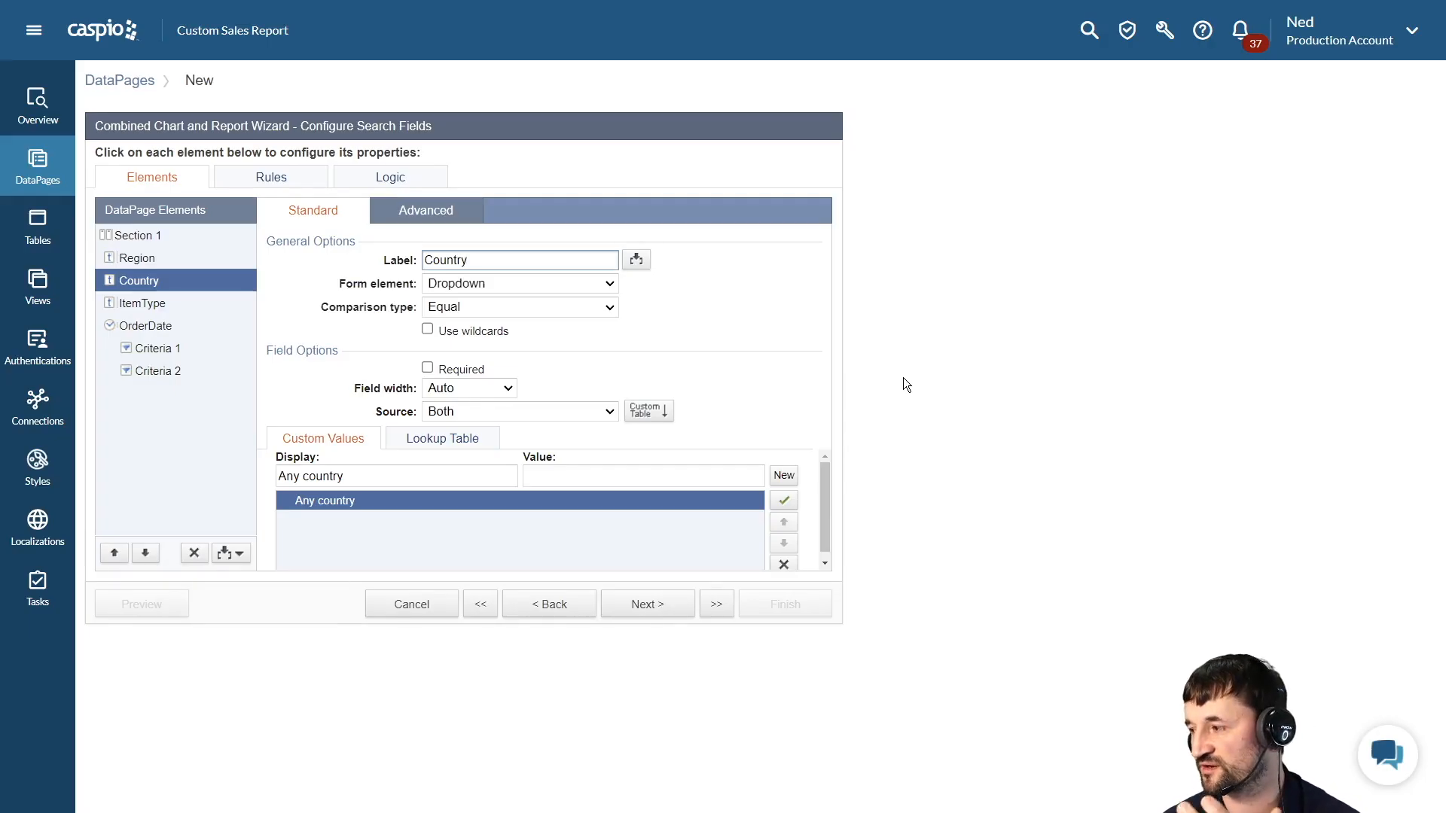
Step: Proceed to the results page field selection and add Region, Country, ItemType and OrderDate
{"action": "left_click", "coordinate": [663, 610]}
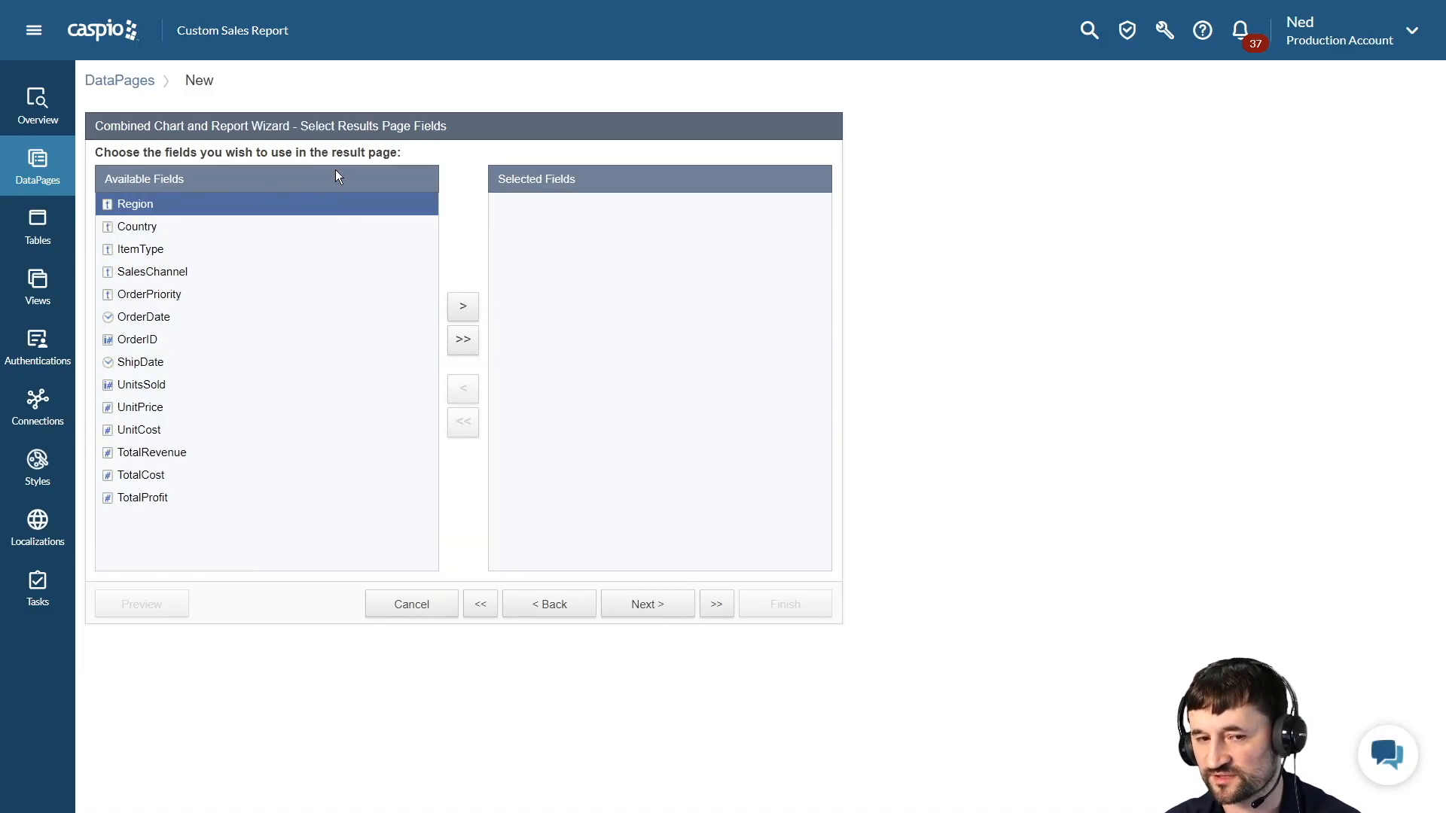
{"action": "left_click", "coordinate": [466, 310]}
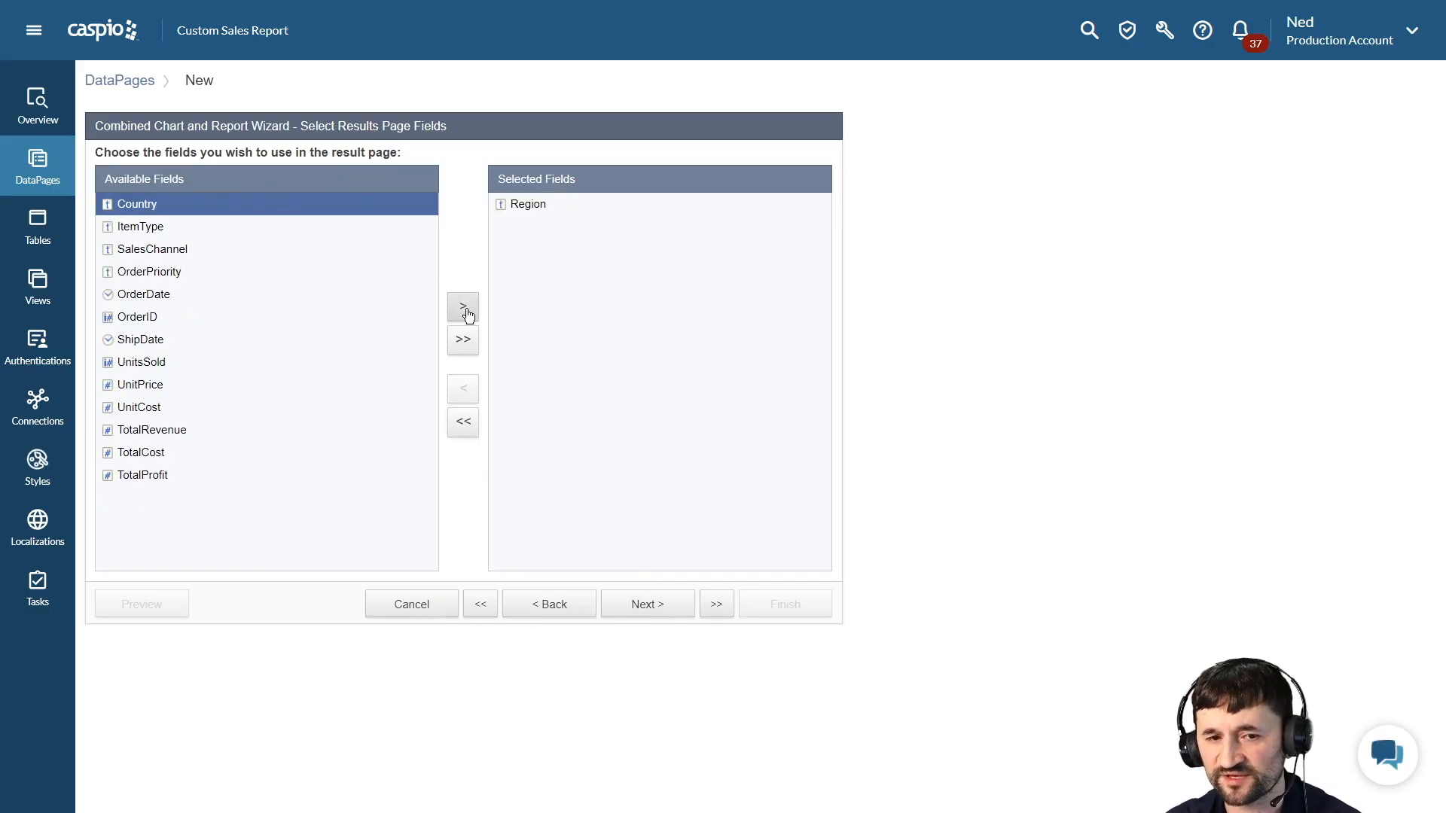
{"action": "left_click", "coordinate": [465, 310]}
{"action": "left_click", "coordinate": [465, 310]}
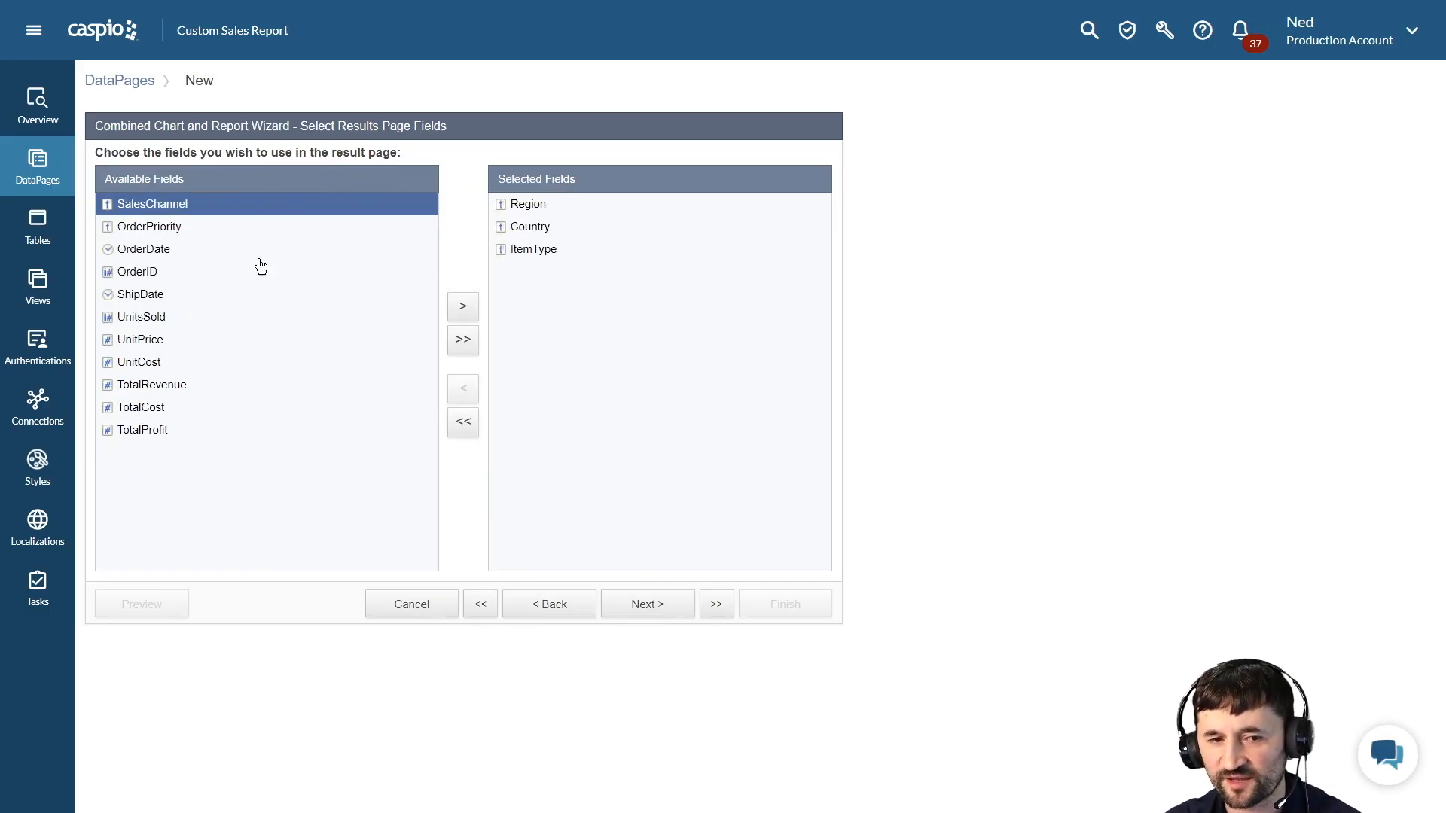
{"action": "left_click", "coordinate": [236, 252]}
{"action": "left_click", "coordinate": [464, 307]}
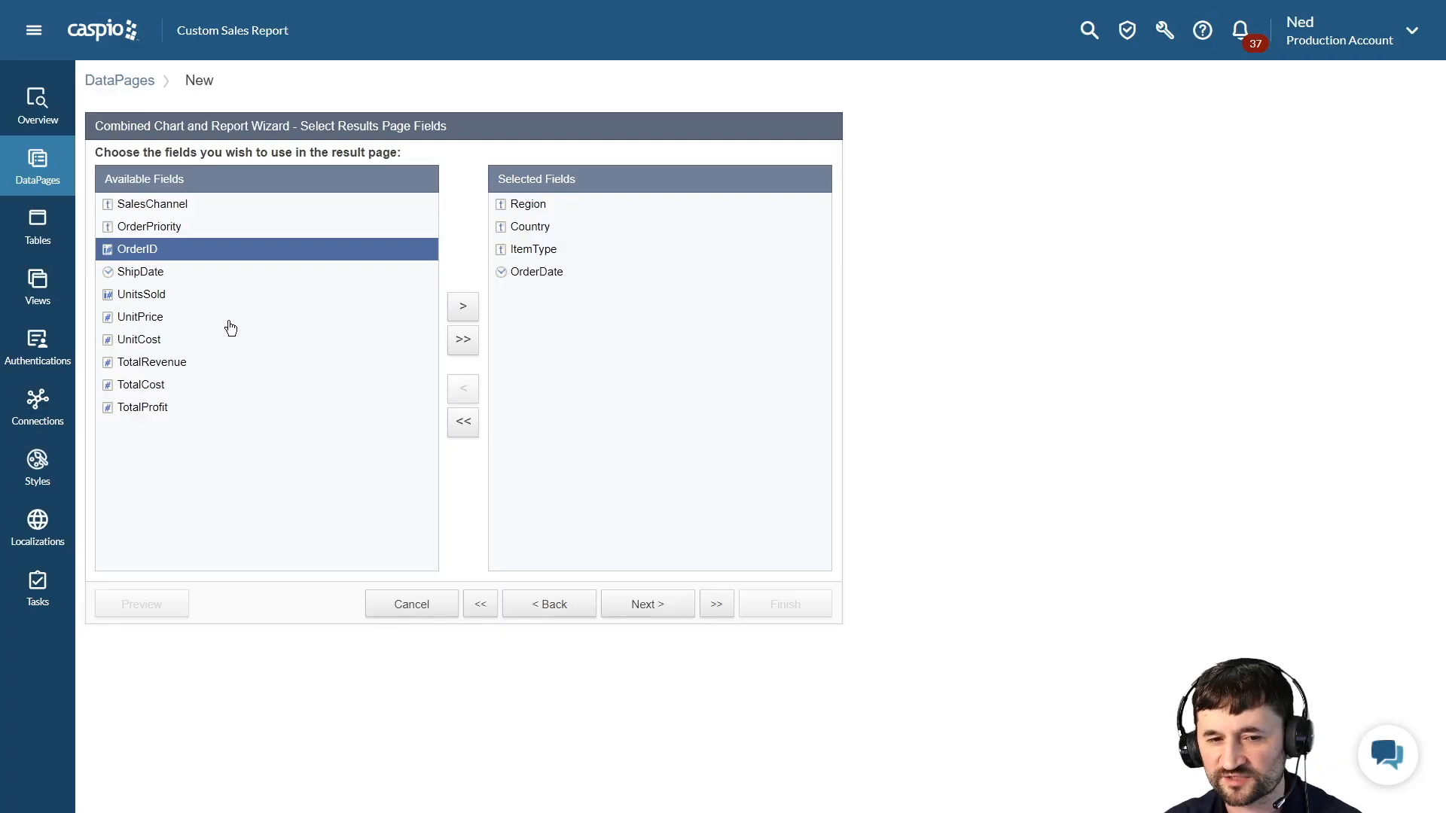
Step: Add UnitsSold, UnitPrice, UnitCost, TotalRevenue, TotalCost and TotalProfit to the selected results page fields
{"action": "left_click", "coordinate": [171, 299]}
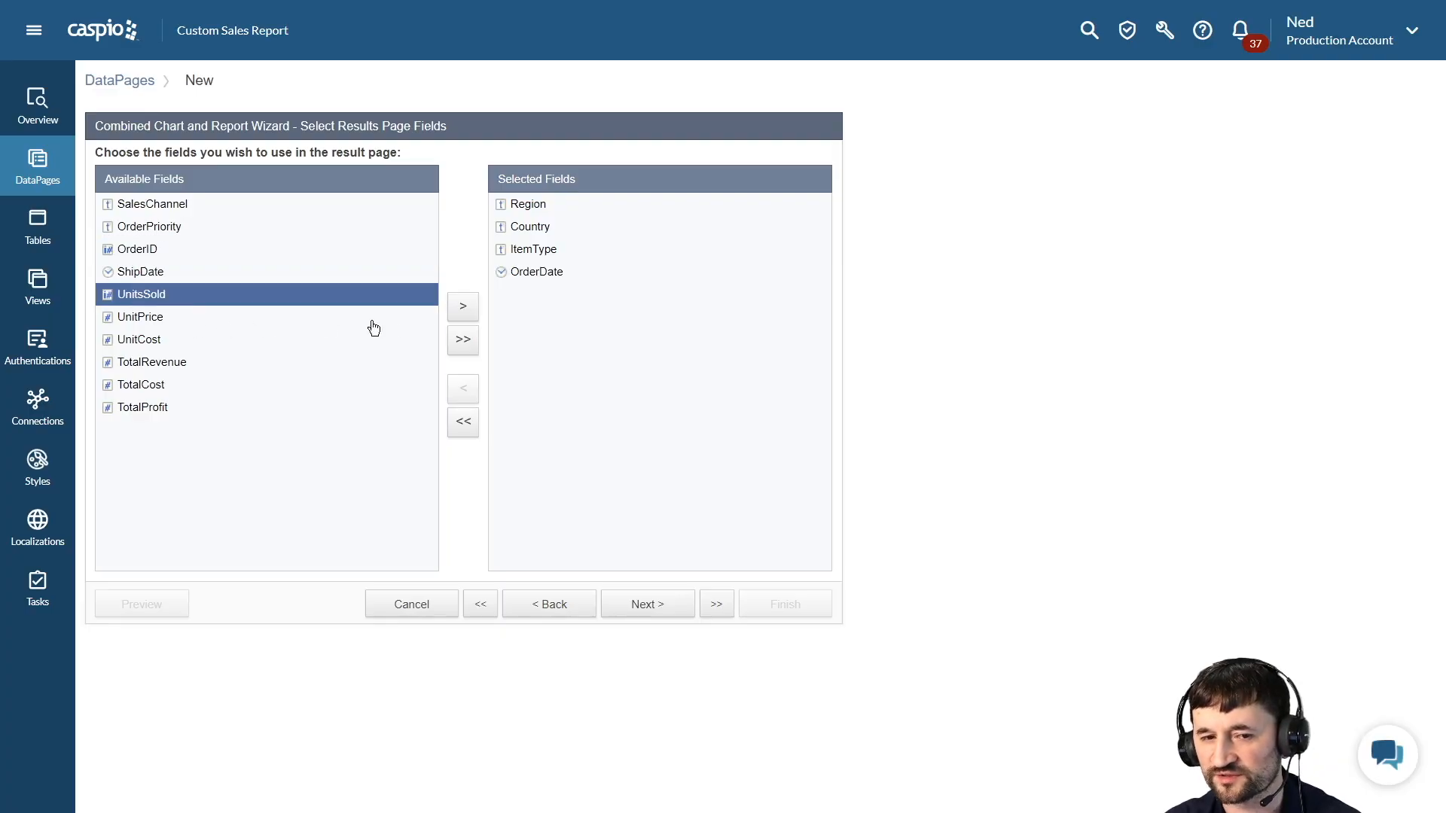
{"action": "left_click", "coordinate": [464, 311]}
{"action": "left_click", "coordinate": [465, 312]}
{"action": "left_click", "coordinate": [465, 311]}
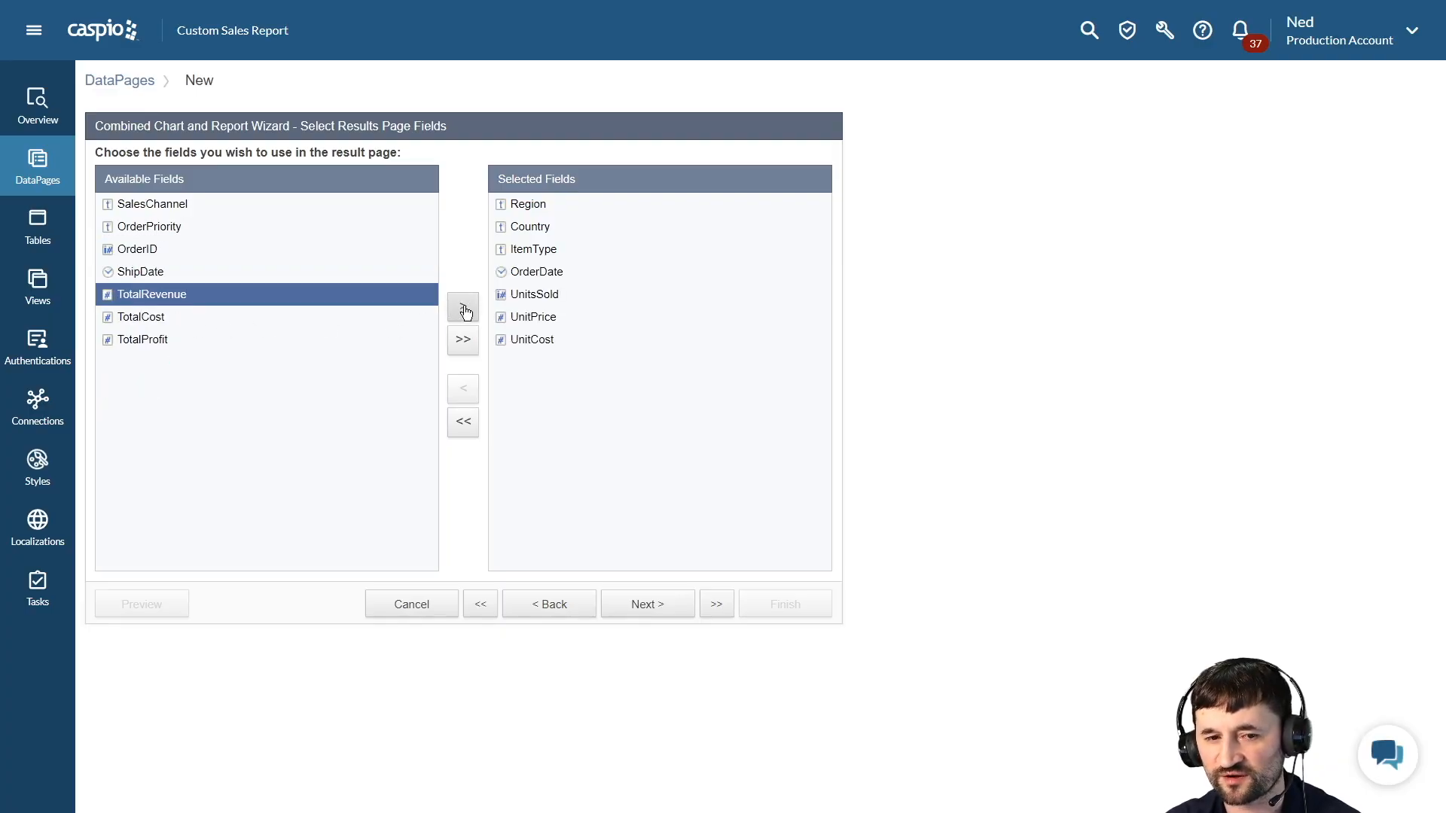
{"action": "left_click", "coordinate": [465, 310]}
{"action": "left_click", "coordinate": [465, 311]}
{"action": "left_click", "coordinate": [464, 310]}
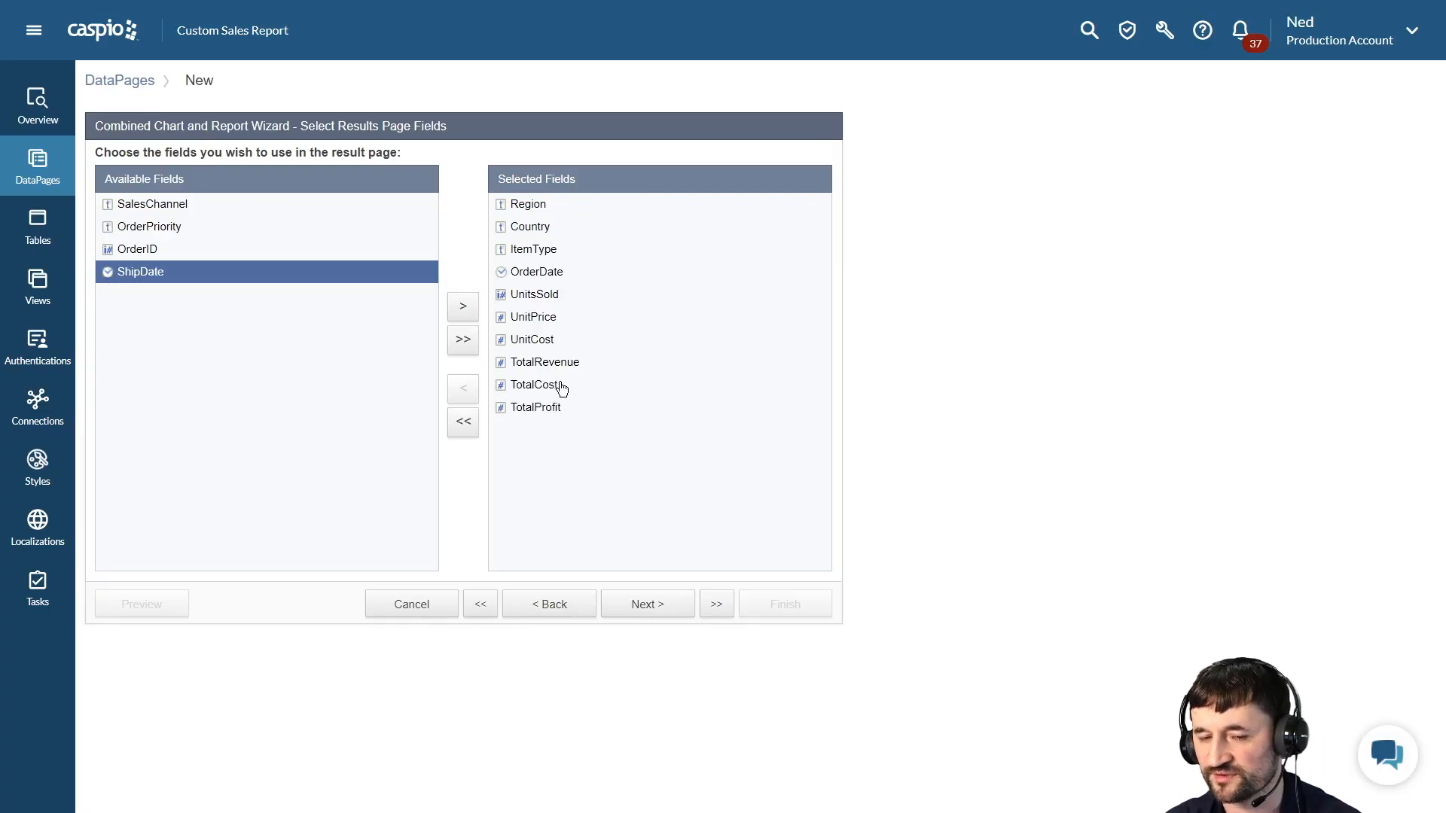
Step: Leave all results page editing options off, and enable data grouping by Region displayed as a collapsible group
{"action": "left_click", "coordinate": [649, 610]}
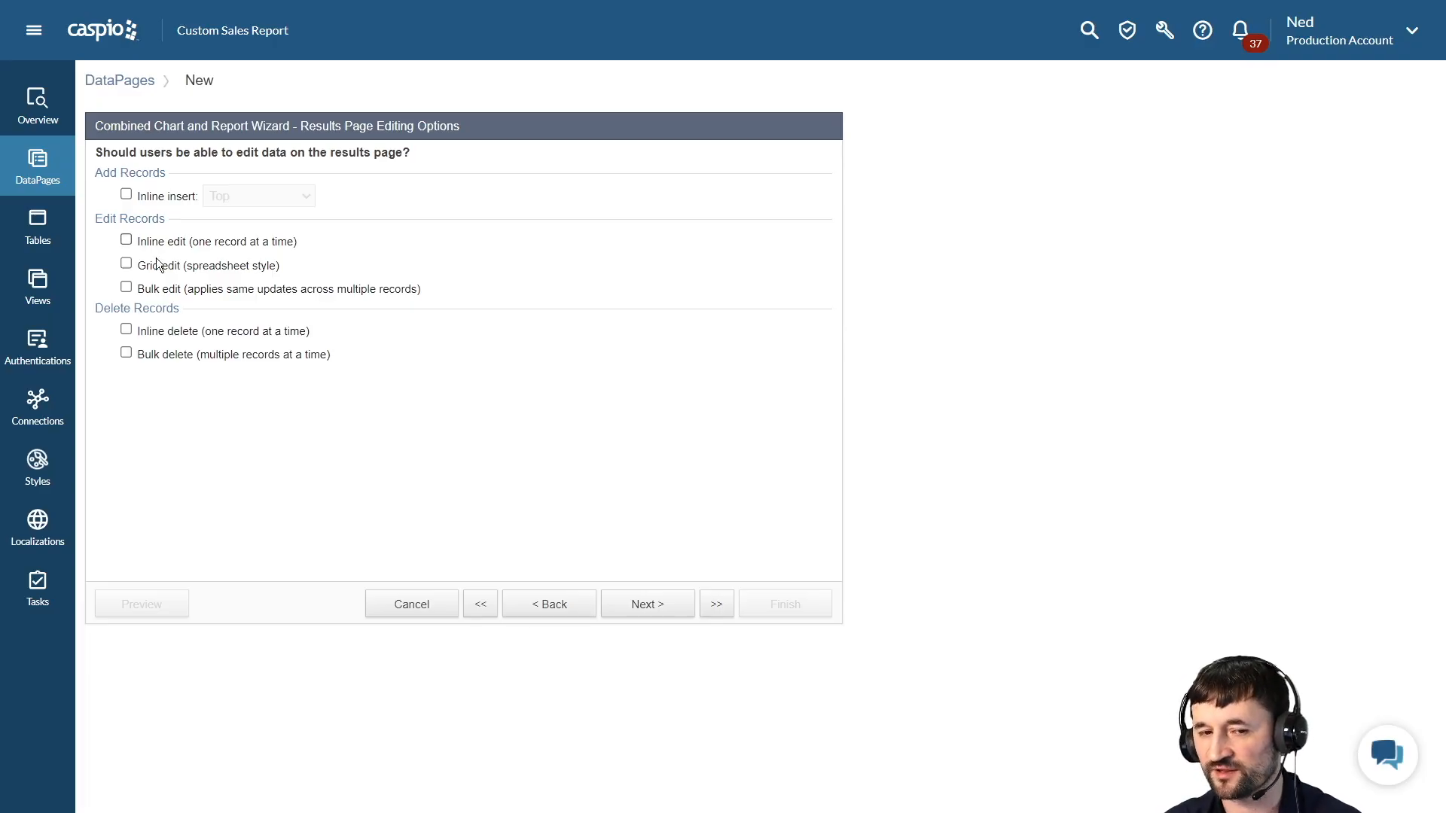
{"action": "left_click", "coordinate": [660, 602]}
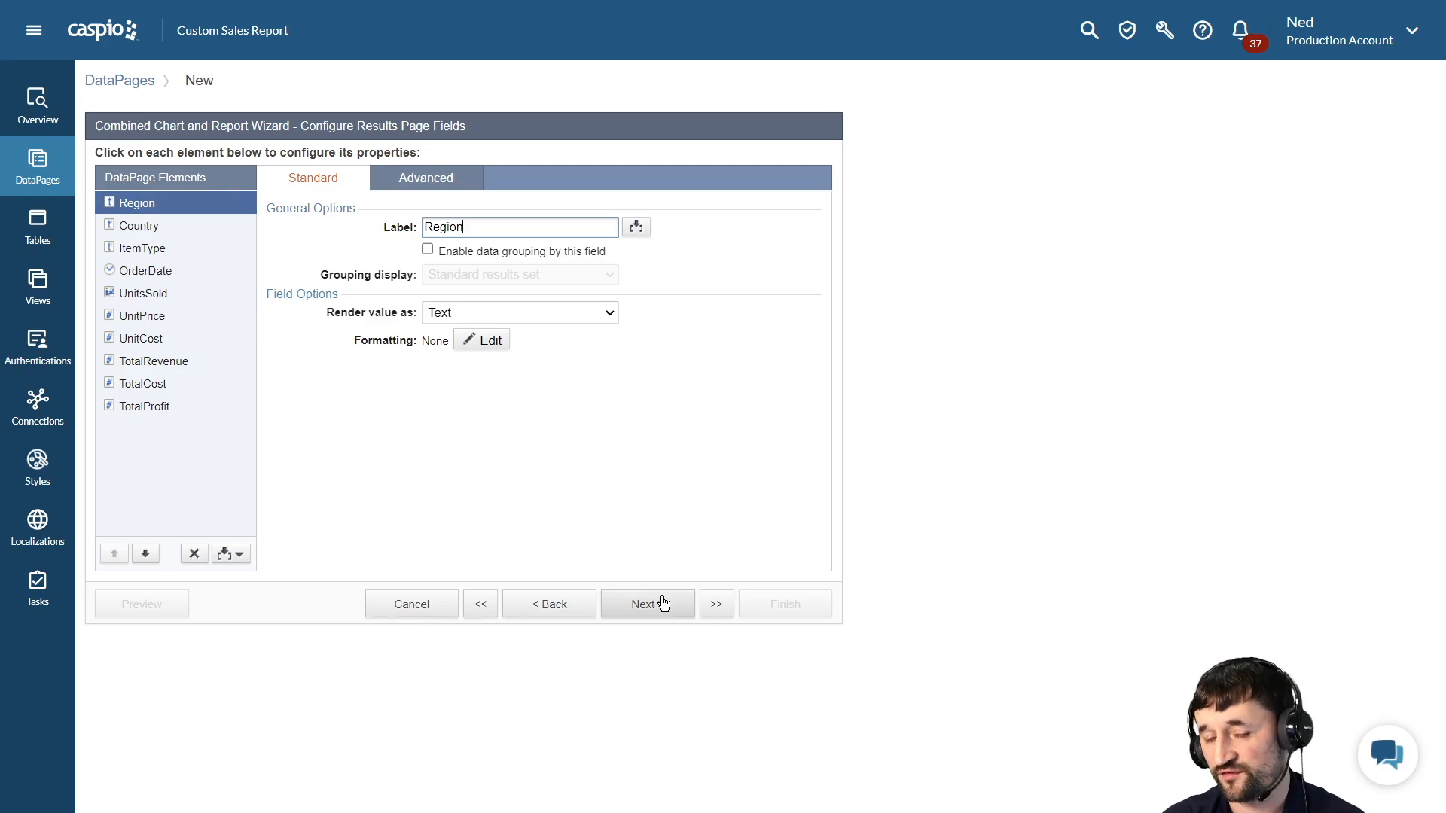
{"action": "left_click", "coordinate": [473, 252]}
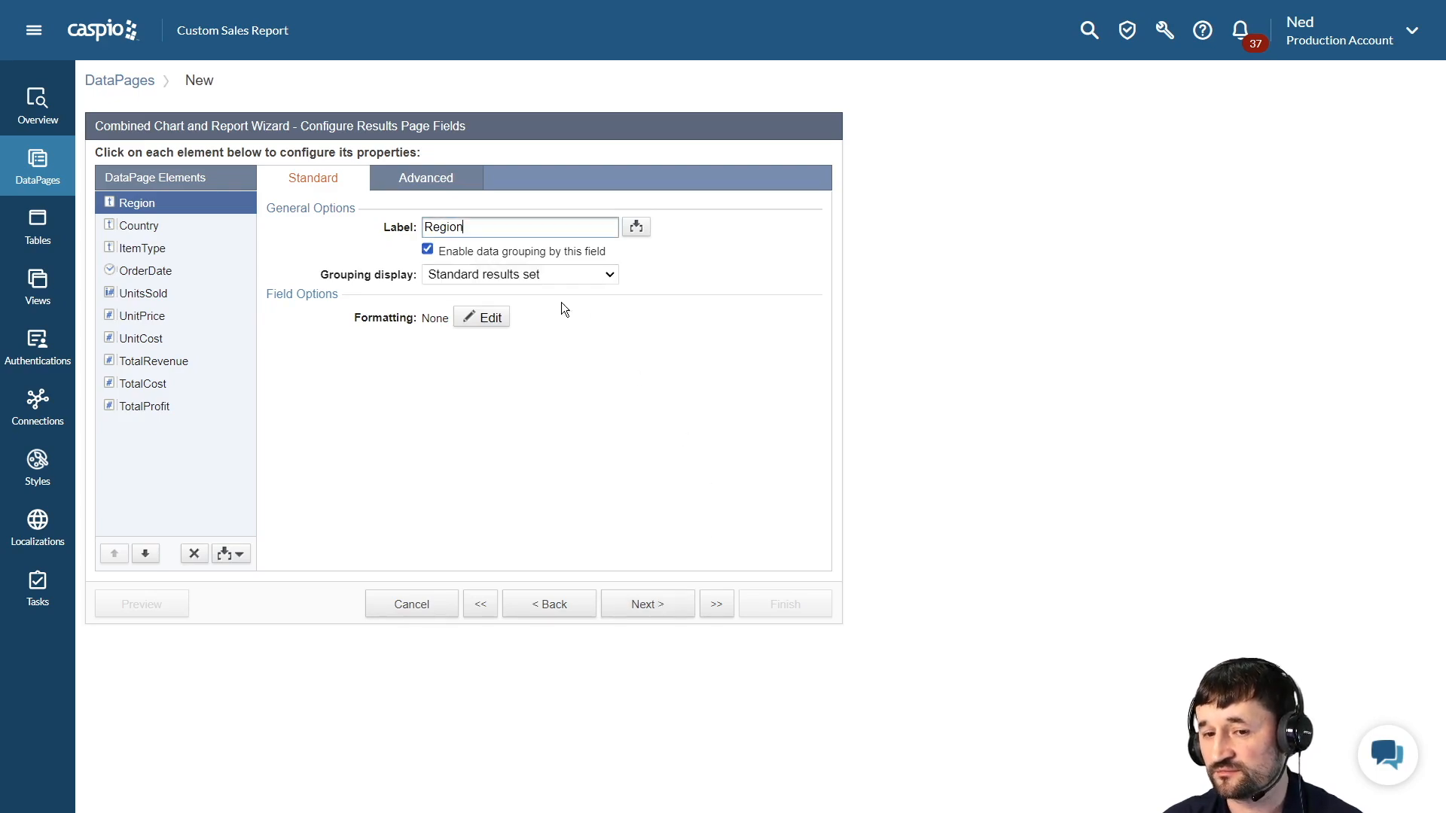
{"action": "left_click", "coordinate": [527, 279]}
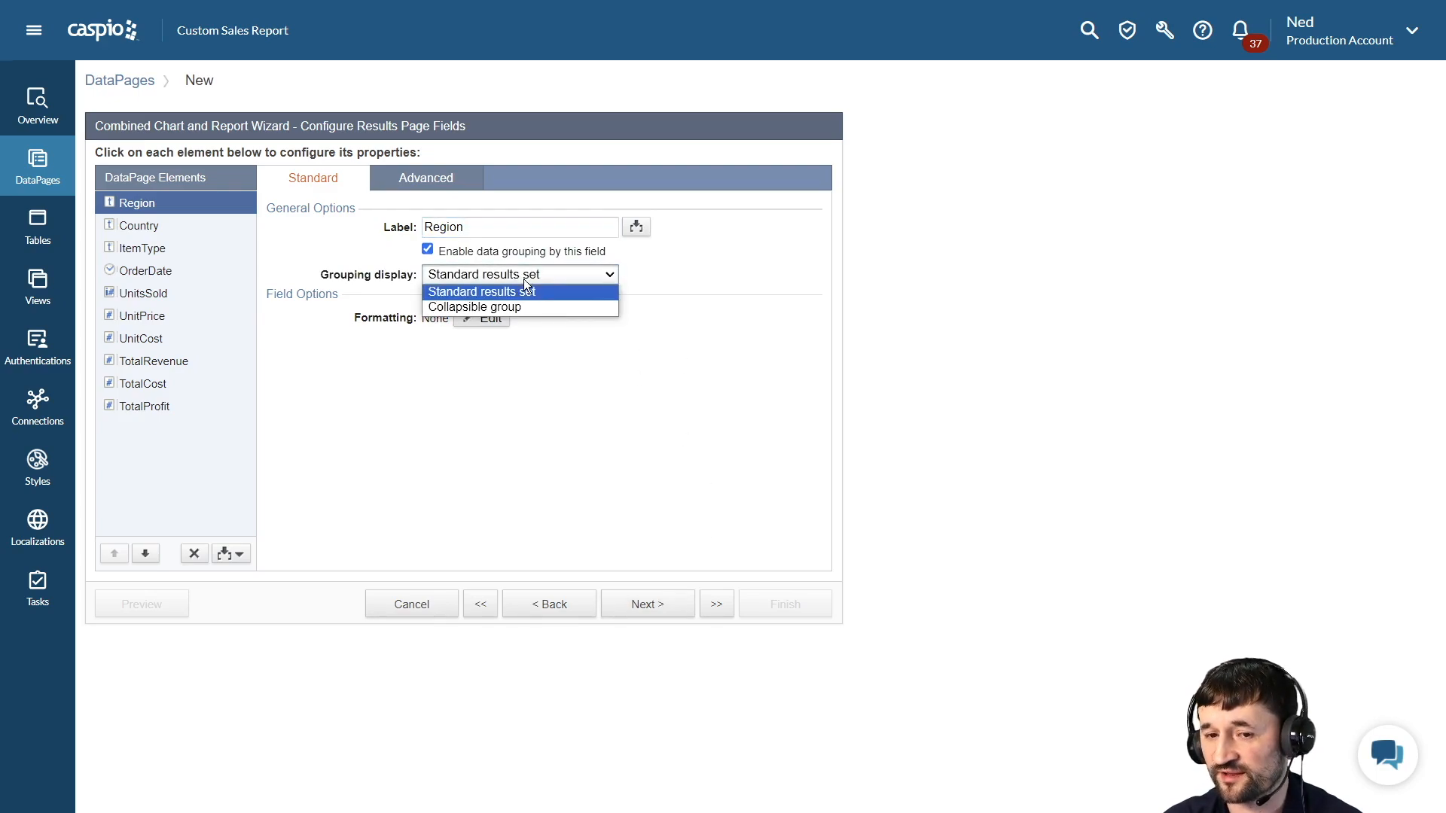
{"action": "left_click", "coordinate": [521, 304]}
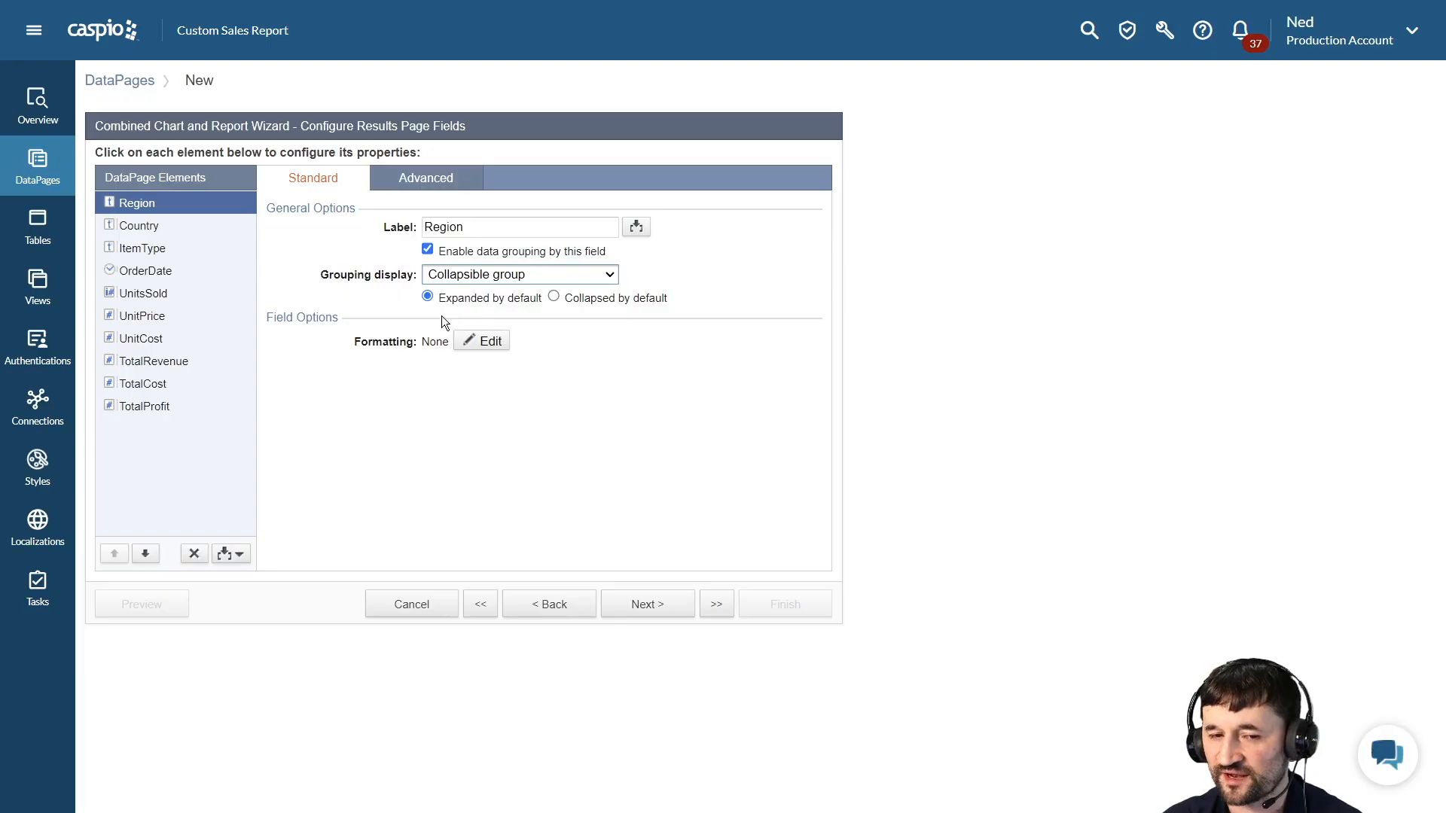
Step: Format the UnitPrice results field as custom Currency for English (United States) with 0 digits after the decimal
{"action": "left_click", "coordinate": [167, 296]}
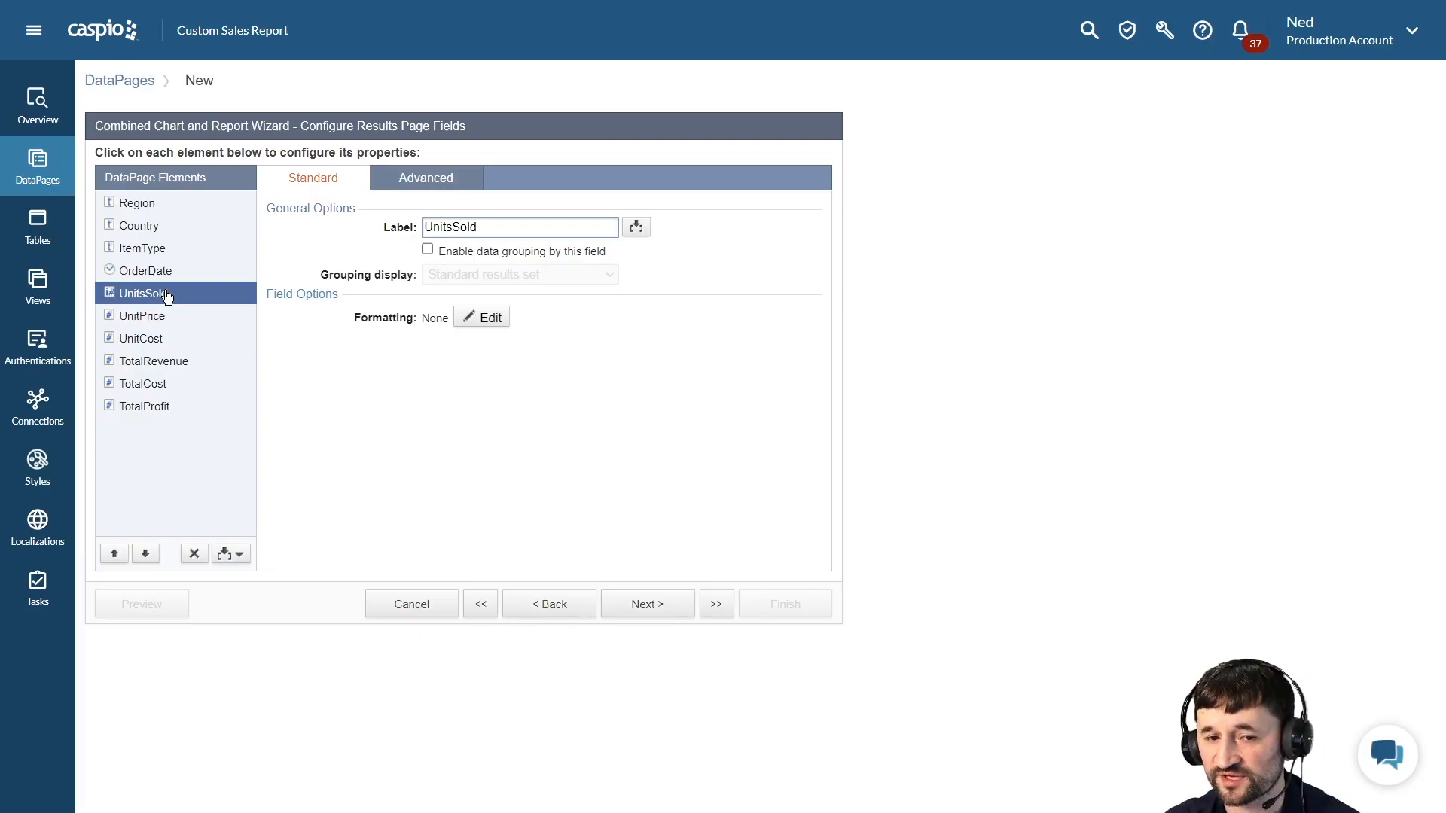
{"action": "left_click", "coordinate": [156, 339]}
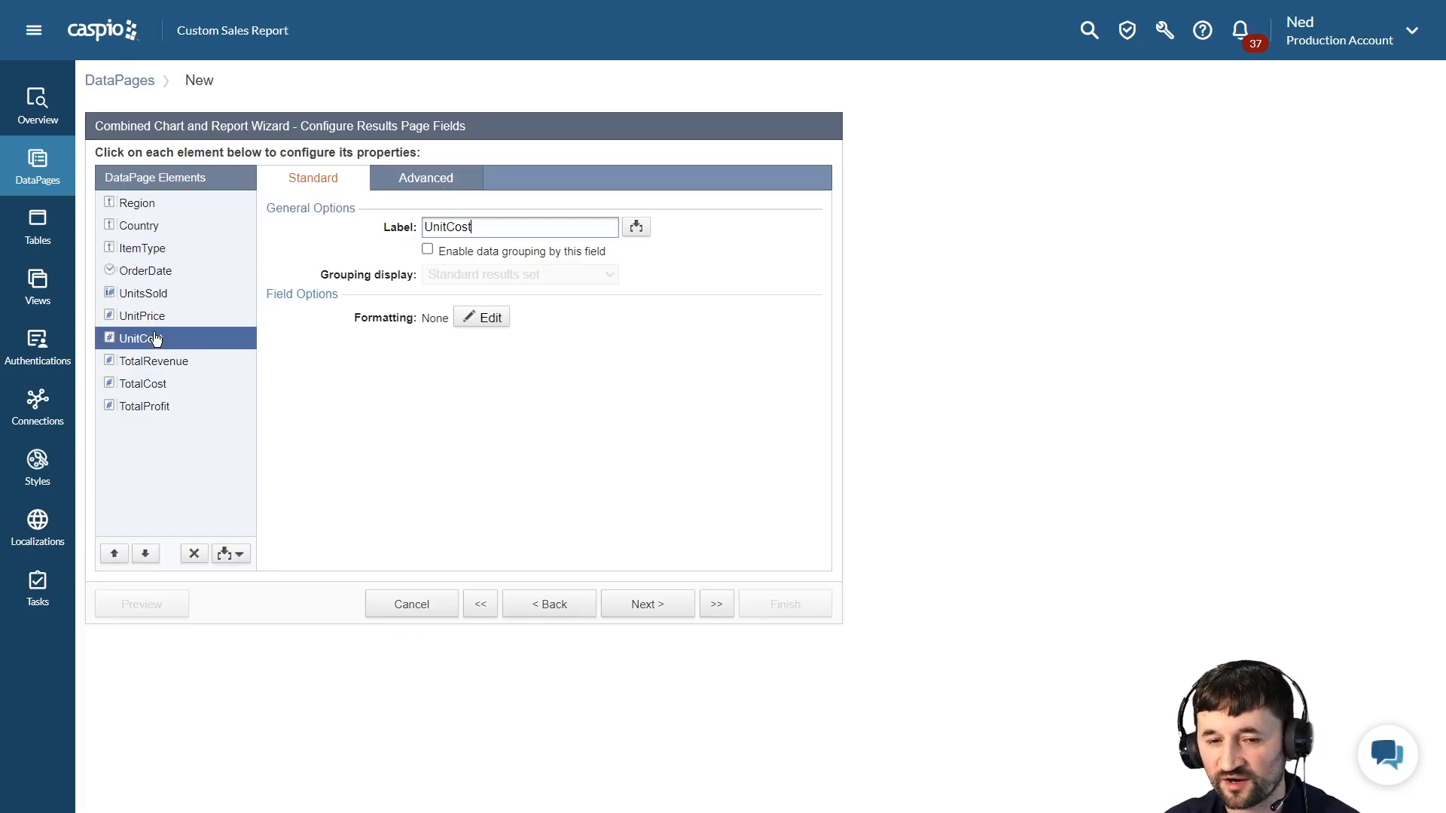
{"action": "left_click", "coordinate": [156, 317]}
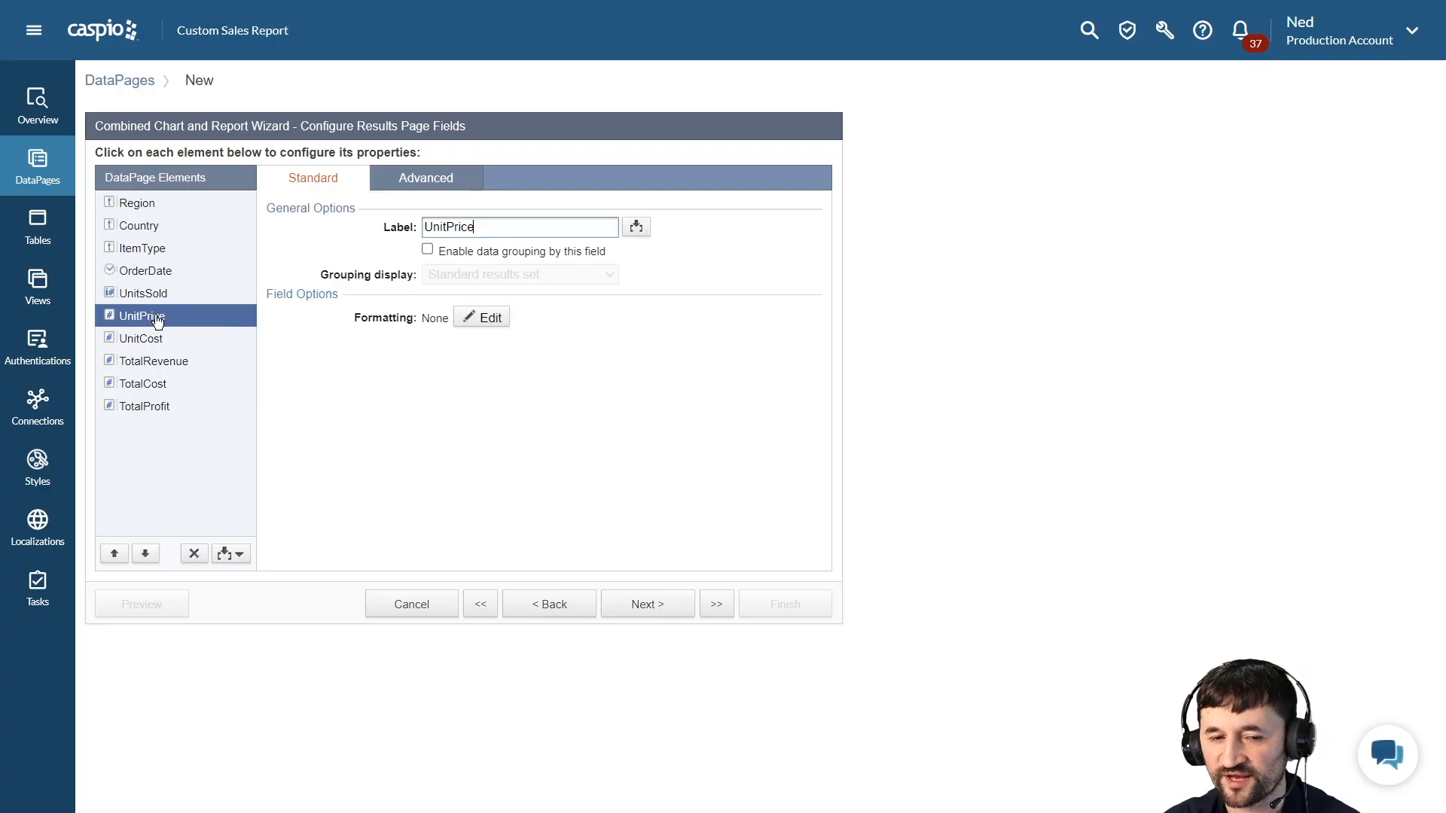
{"action": "left_click", "coordinate": [494, 329]}
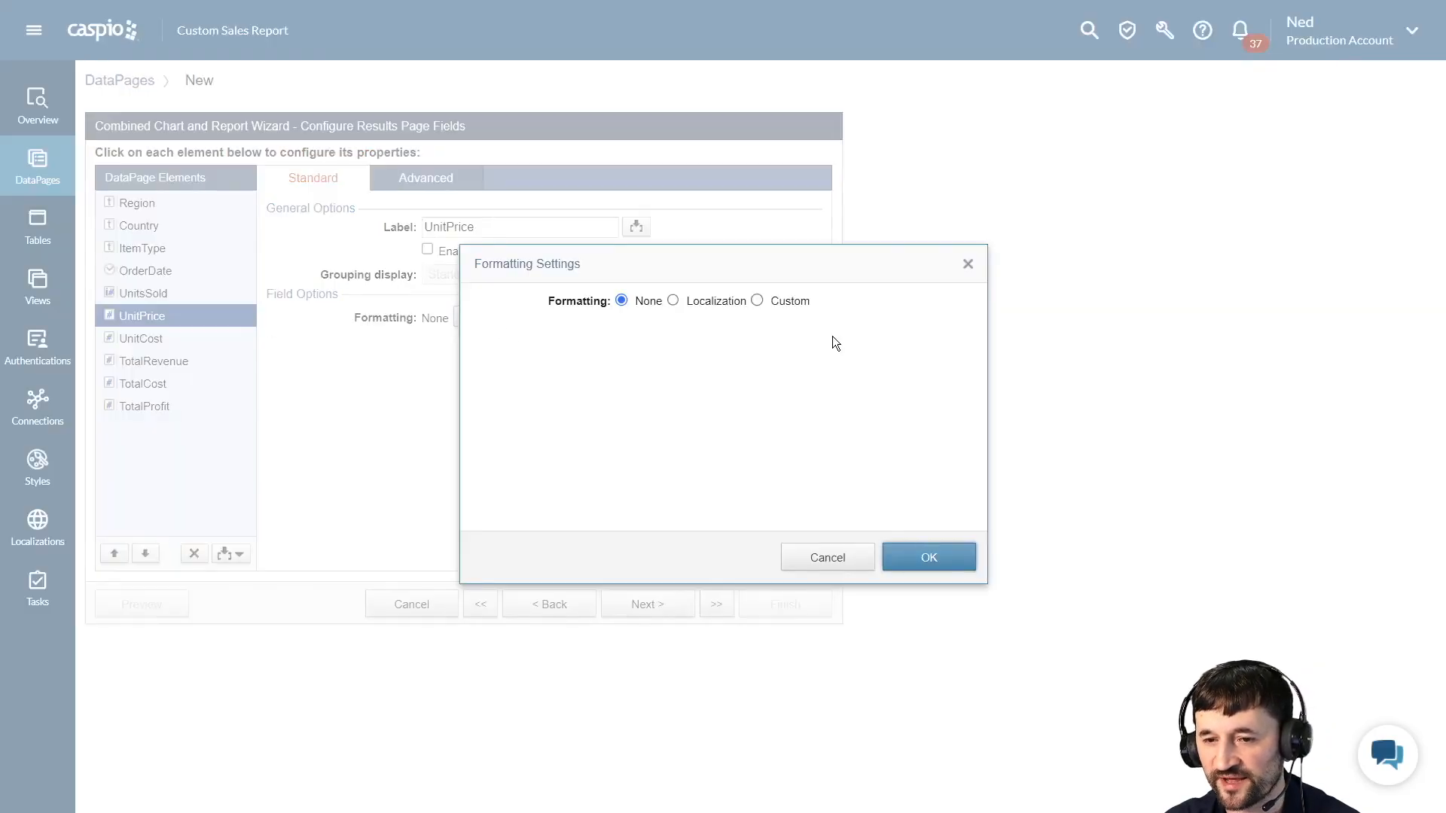
{"action": "left_click", "coordinate": [789, 301]}
{"action": "left_click", "coordinate": [728, 356]}
{"action": "left_click", "coordinate": [693, 404]}
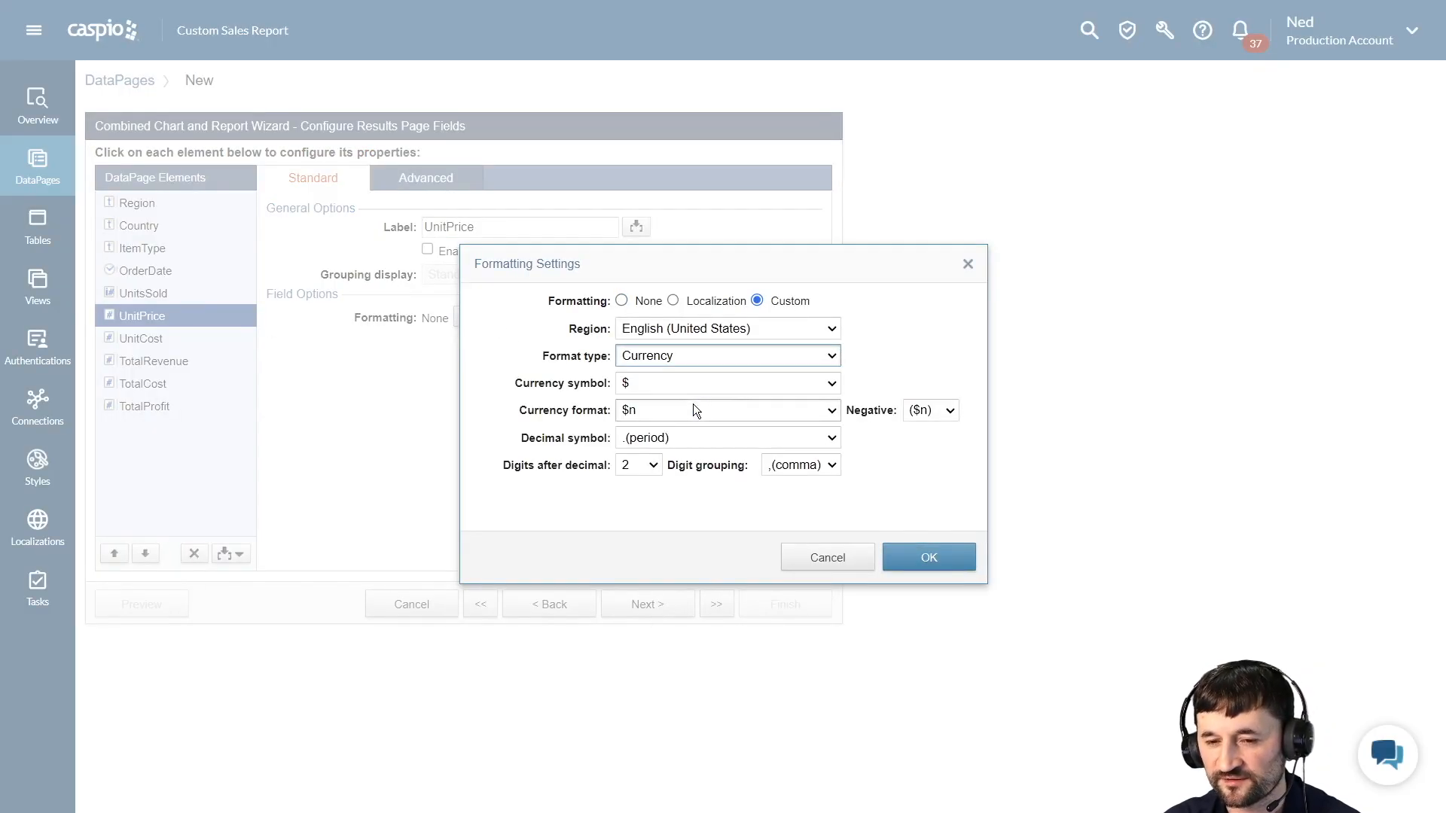
{"action": "left_click", "coordinate": [648, 463]}
{"action": "left_click", "coordinate": [643, 484]}
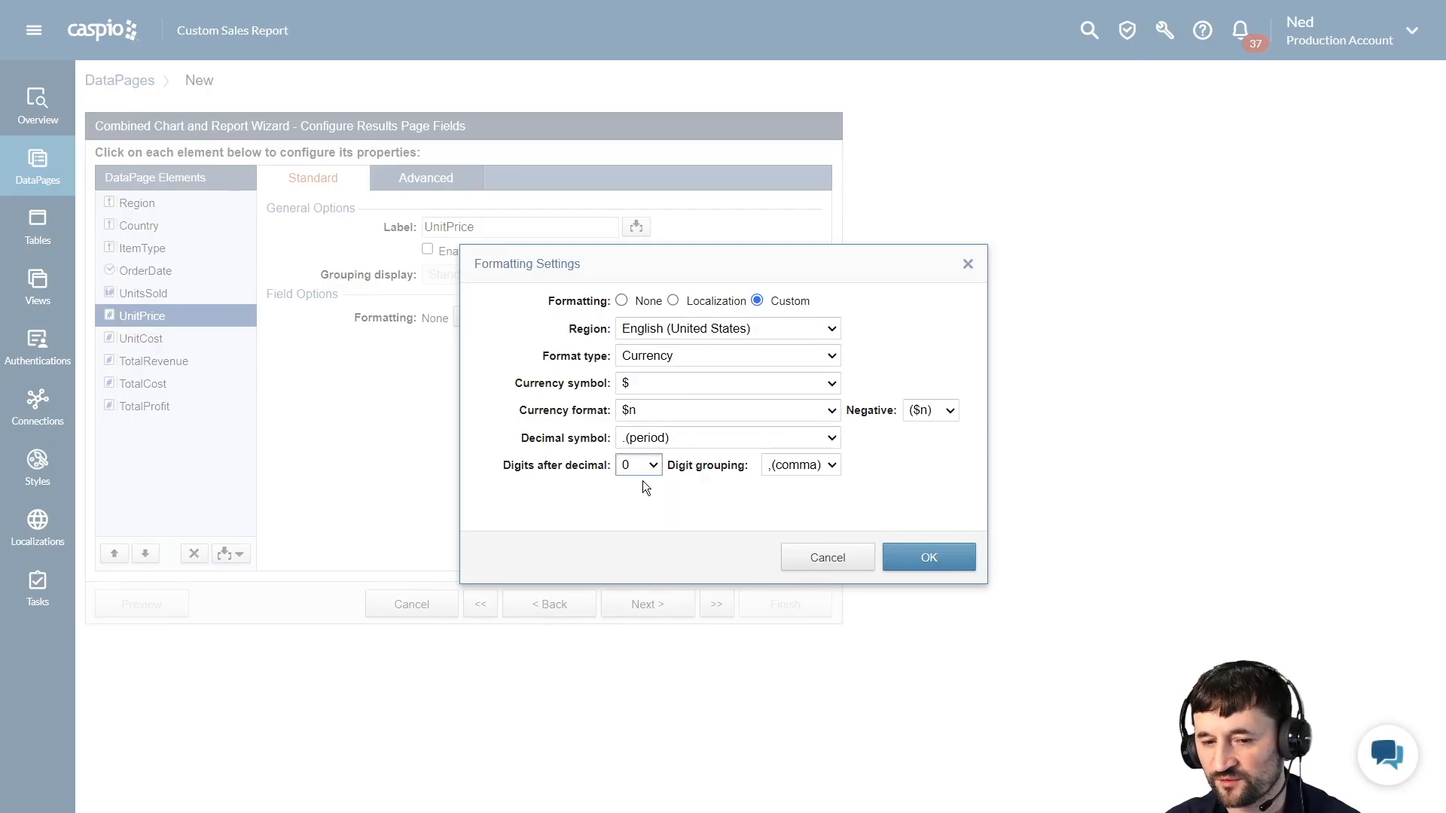
{"action": "left_click", "coordinate": [928, 564]}
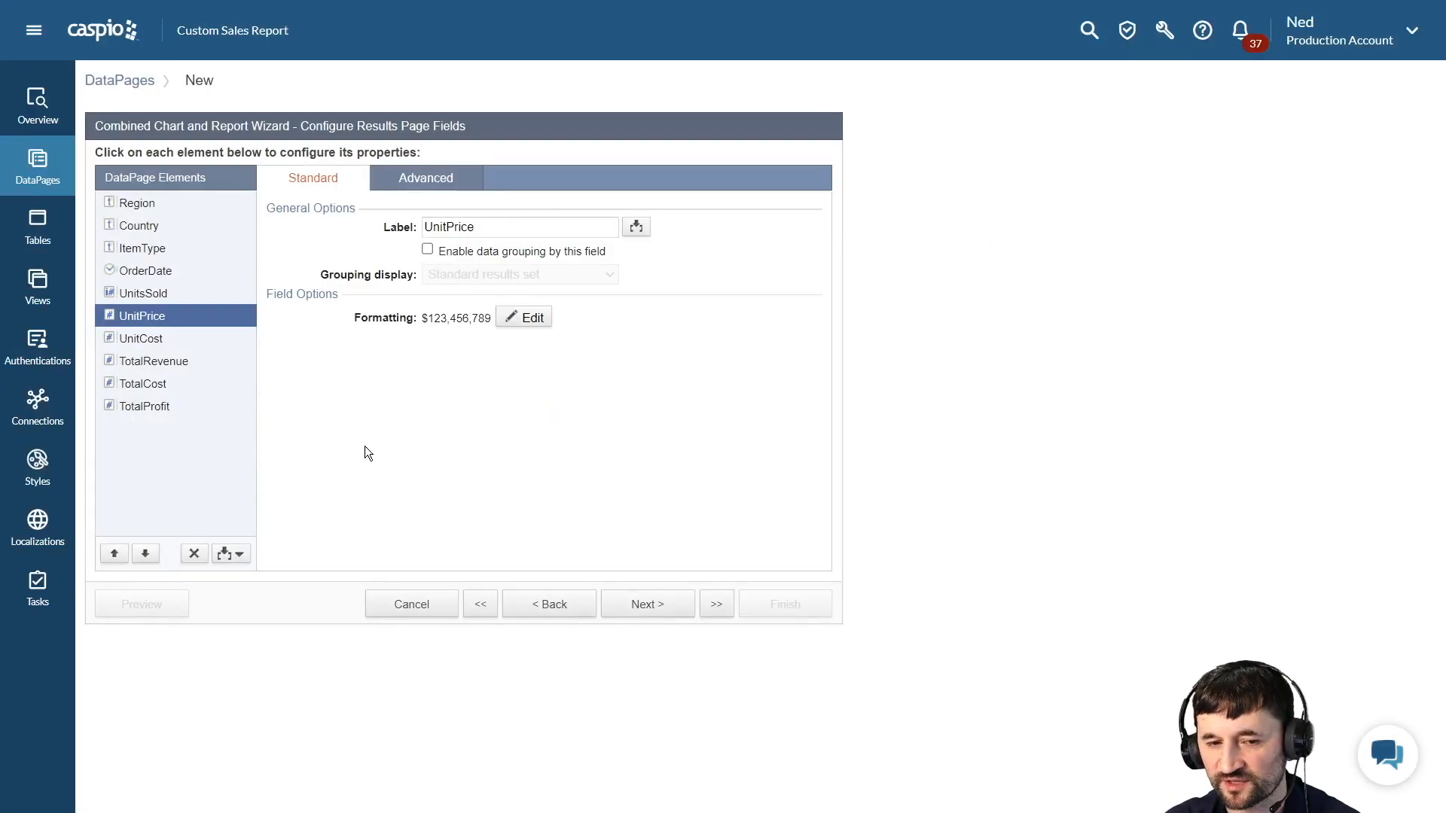
Step: Format the UnitCost results field as custom Currency with 0 digits after the decimal
{"action": "left_click", "coordinate": [156, 342]}
{"action": "left_click", "coordinate": [500, 326]}
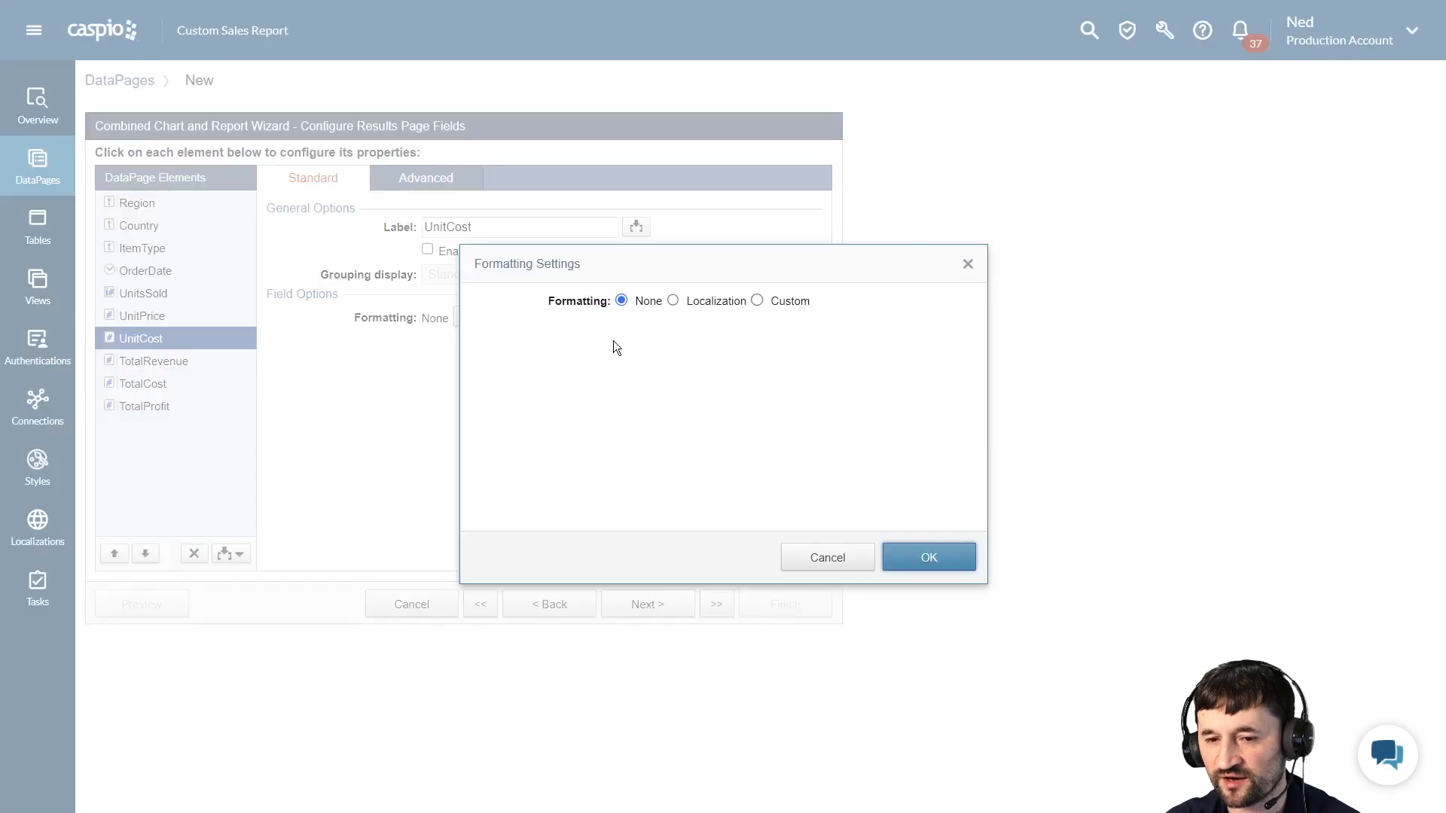
{"action": "left_click", "coordinate": [789, 302]}
{"action": "left_click", "coordinate": [715, 356]}
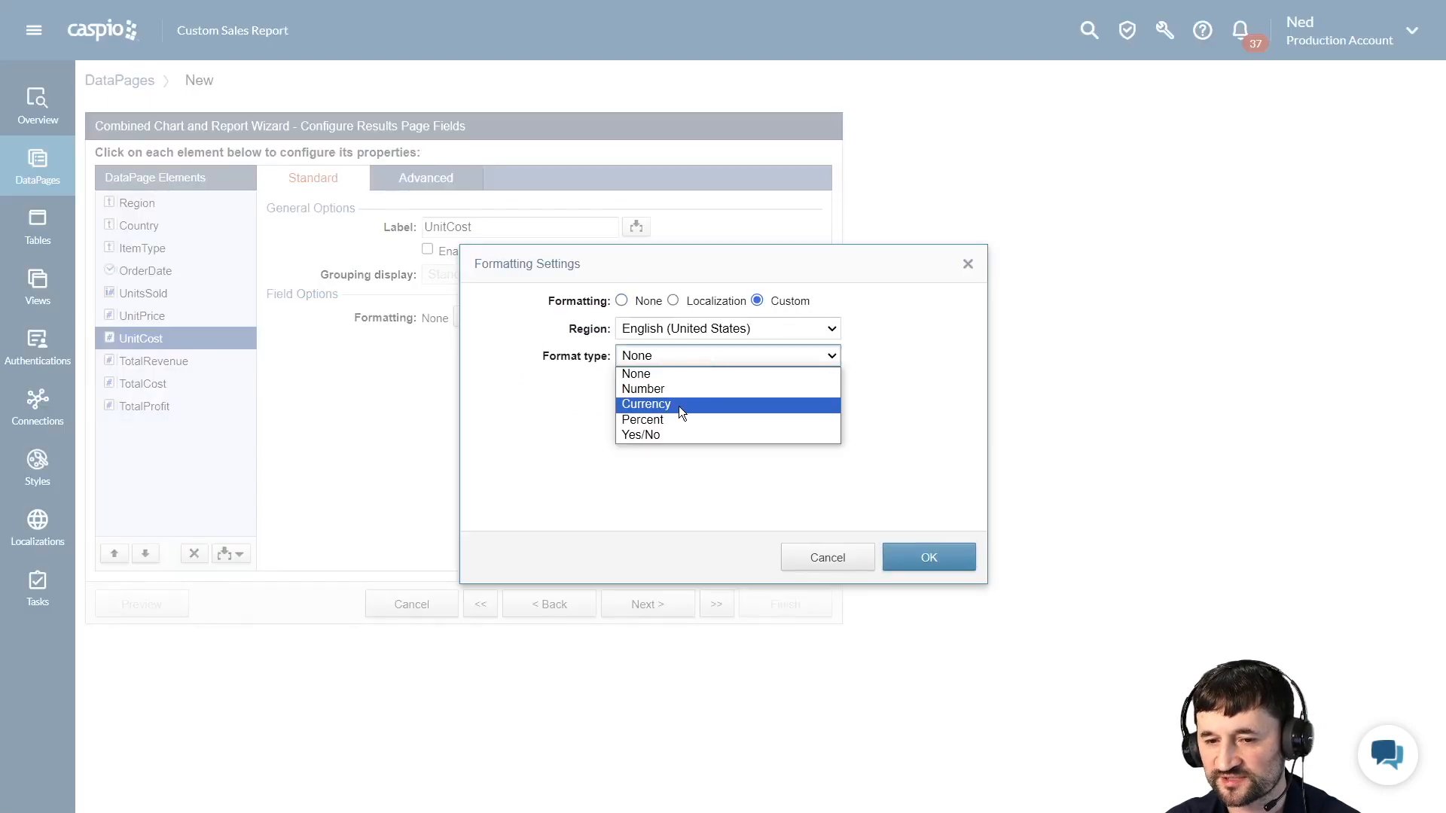
{"action": "left_click", "coordinate": [679, 406]}
{"action": "left_click", "coordinate": [639, 466]}
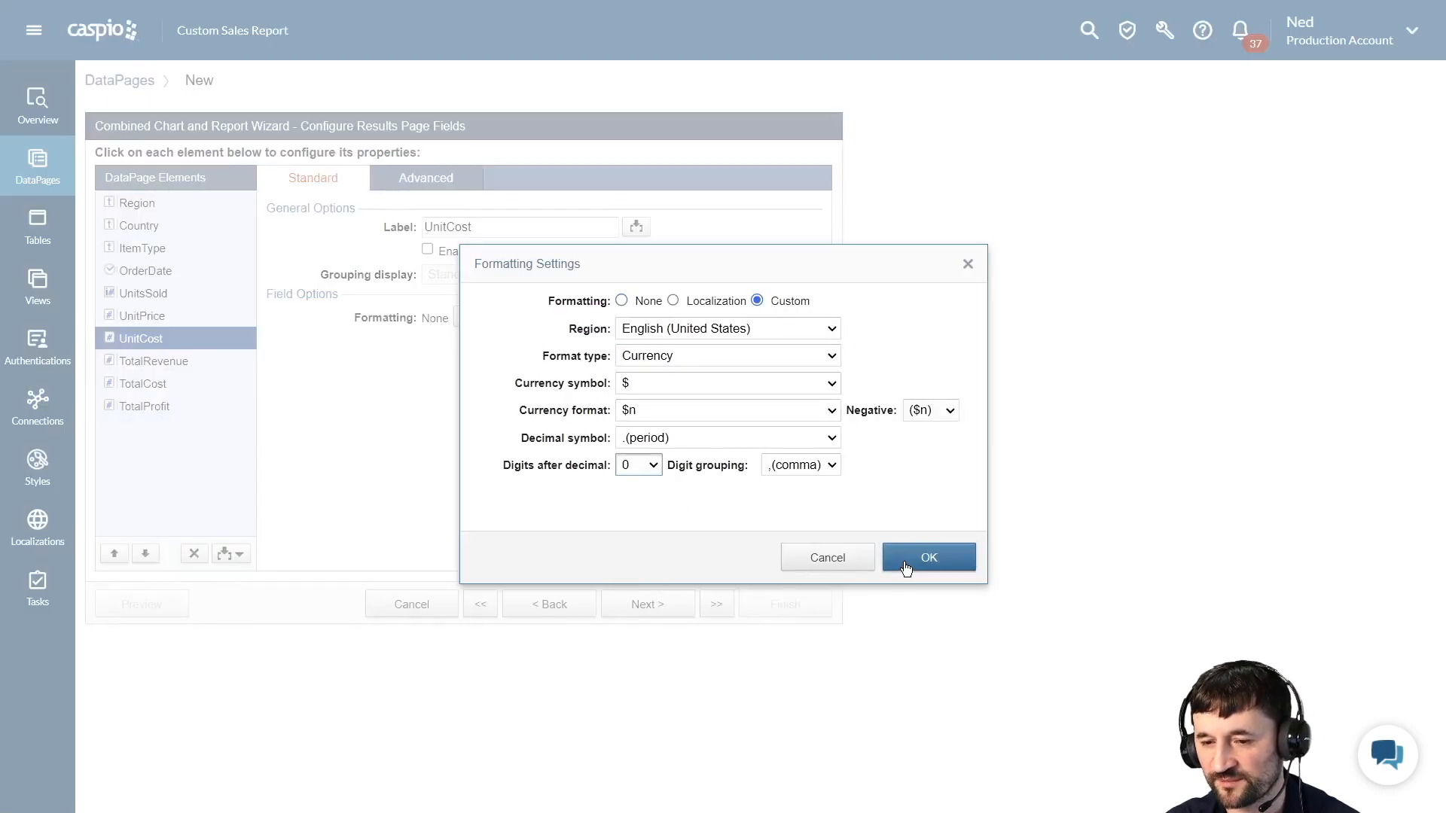
{"action": "left_click", "coordinate": [928, 558]}
Step: Format the TotalRevenue results field as custom Currency with 0 digits after the decimal
{"action": "left_click", "coordinate": [169, 361]}
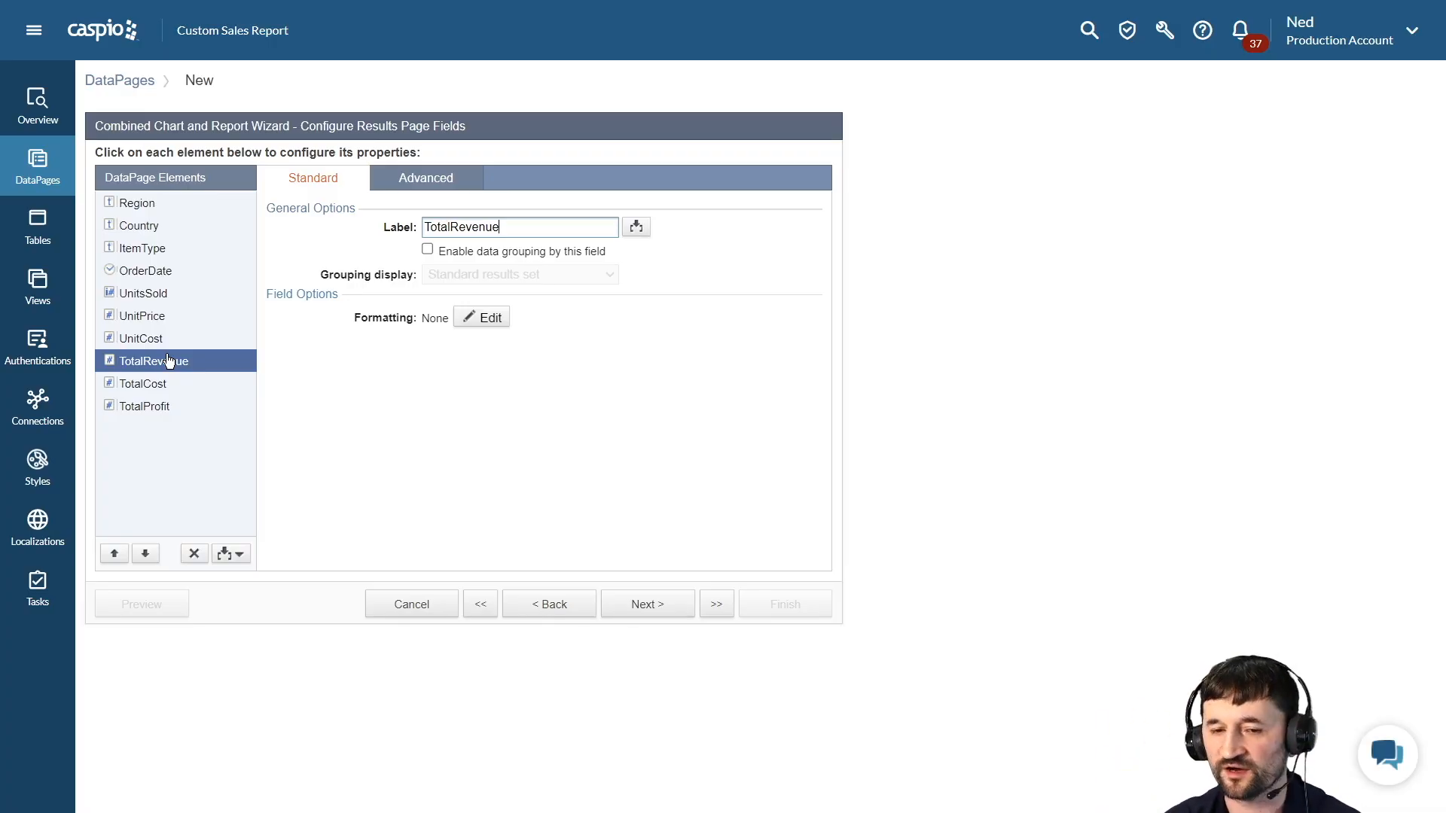
{"action": "left_click", "coordinate": [488, 320]}
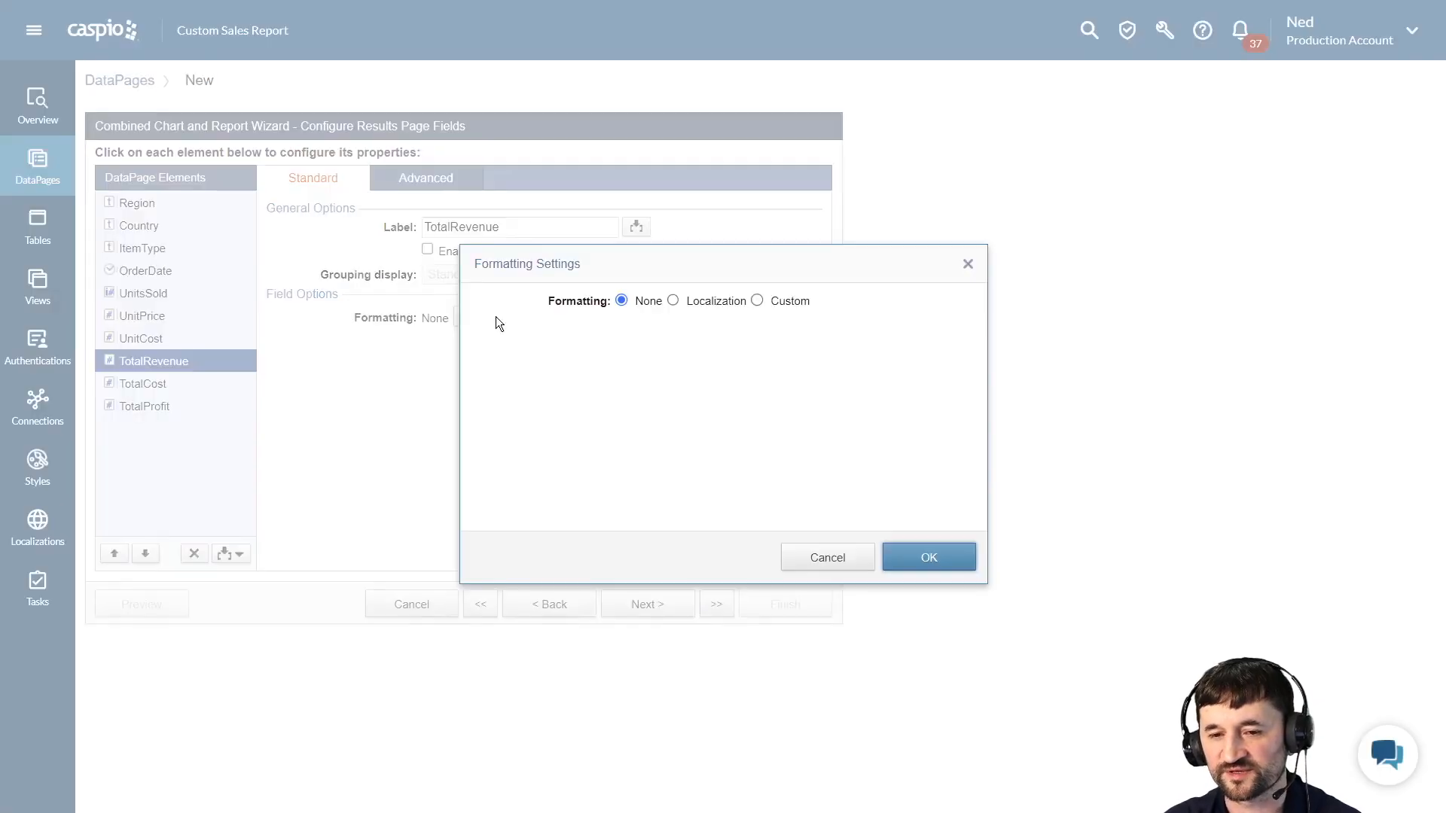
{"action": "left_click", "coordinate": [772, 301]}
{"action": "left_click", "coordinate": [703, 354]}
{"action": "left_click", "coordinate": [682, 405]}
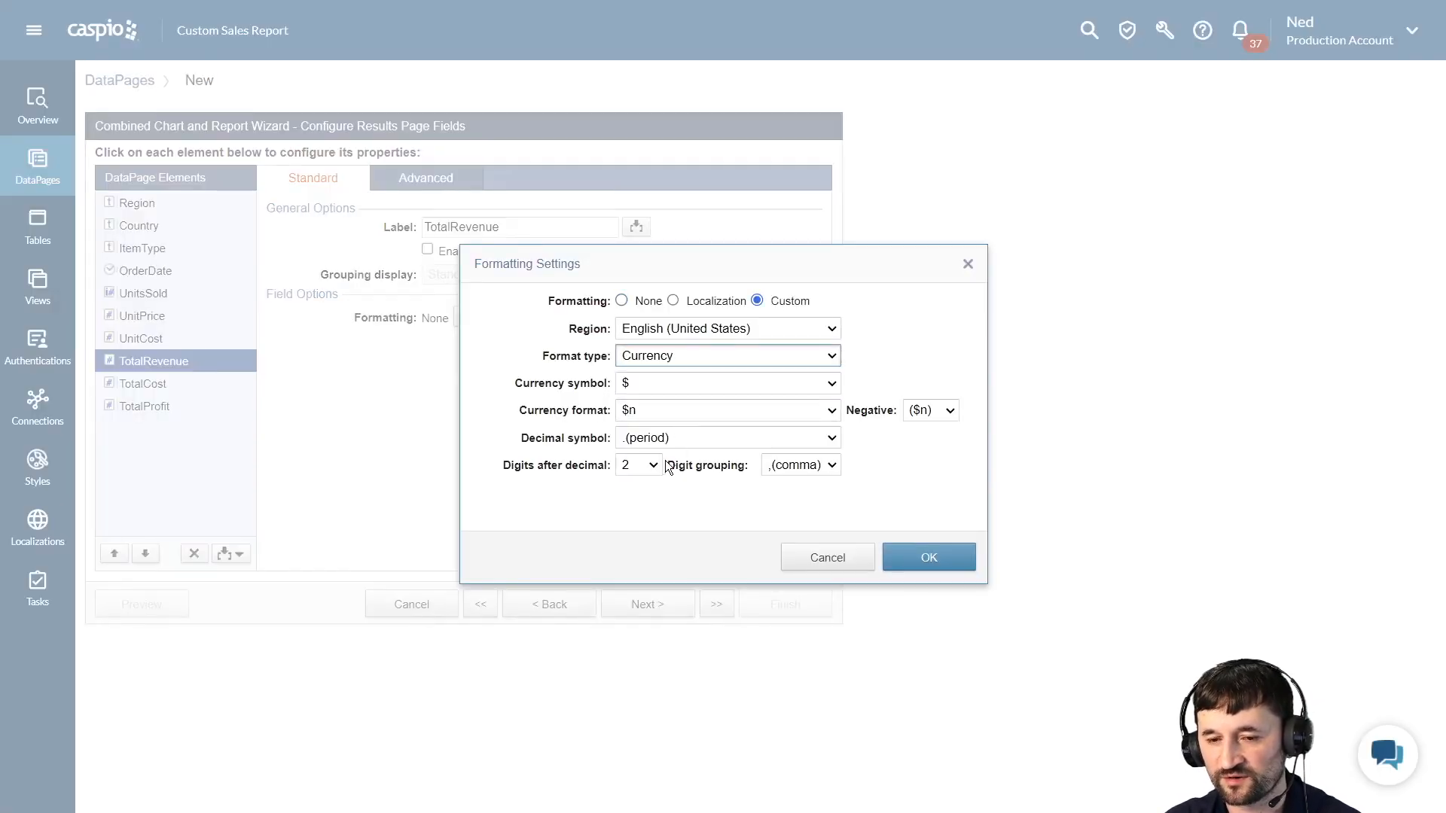
{"action": "left_click", "coordinate": [640, 465]}
{"action": "left_click", "coordinate": [634, 482]}
{"action": "left_click", "coordinate": [929, 557]}
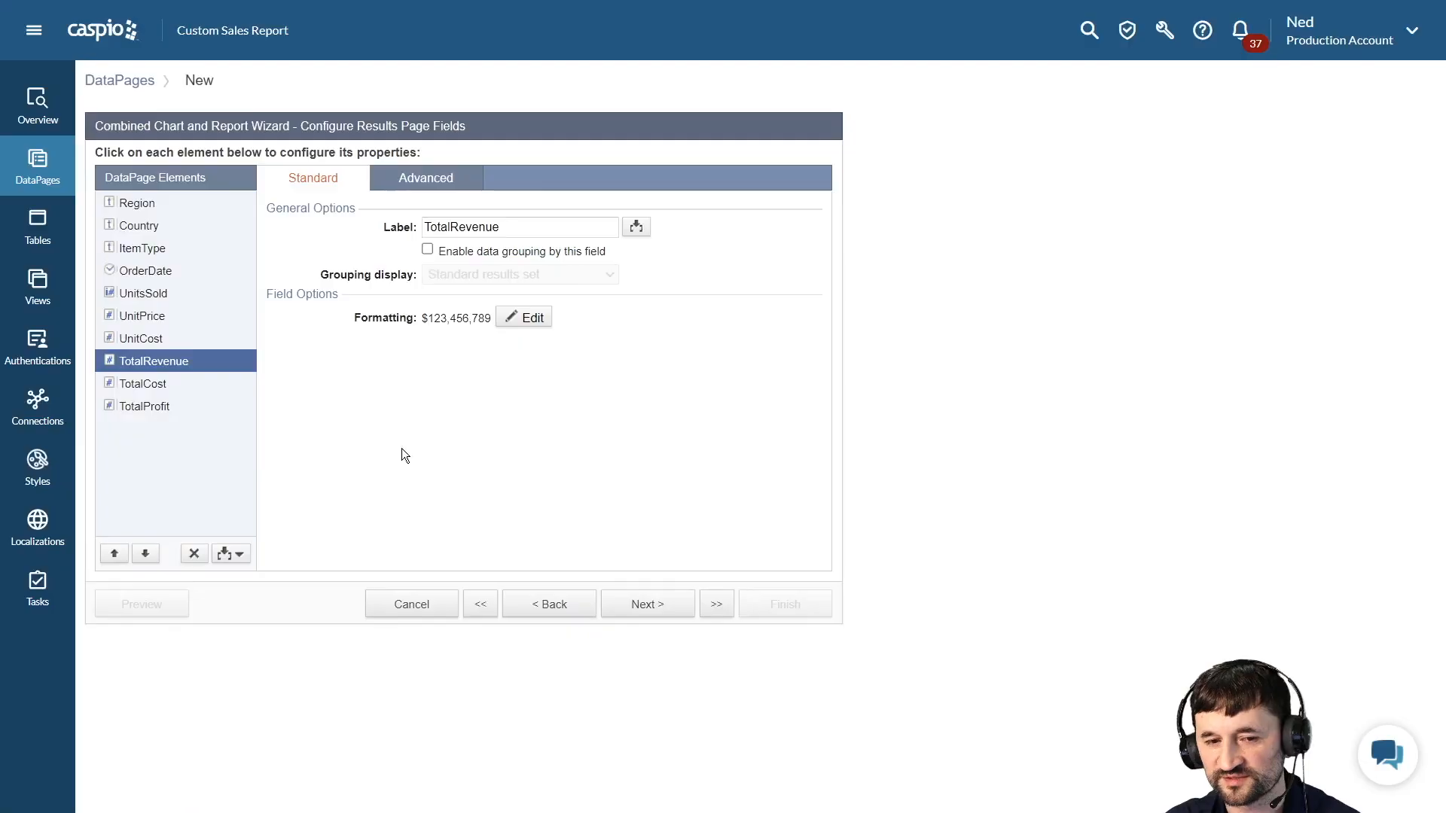
Step: Format the TotalCost results field as custom Currency with 0 digits after the decimal
{"action": "left_click", "coordinate": [183, 383]}
{"action": "left_click", "coordinate": [482, 317]}
{"action": "left_click", "coordinate": [754, 301]}
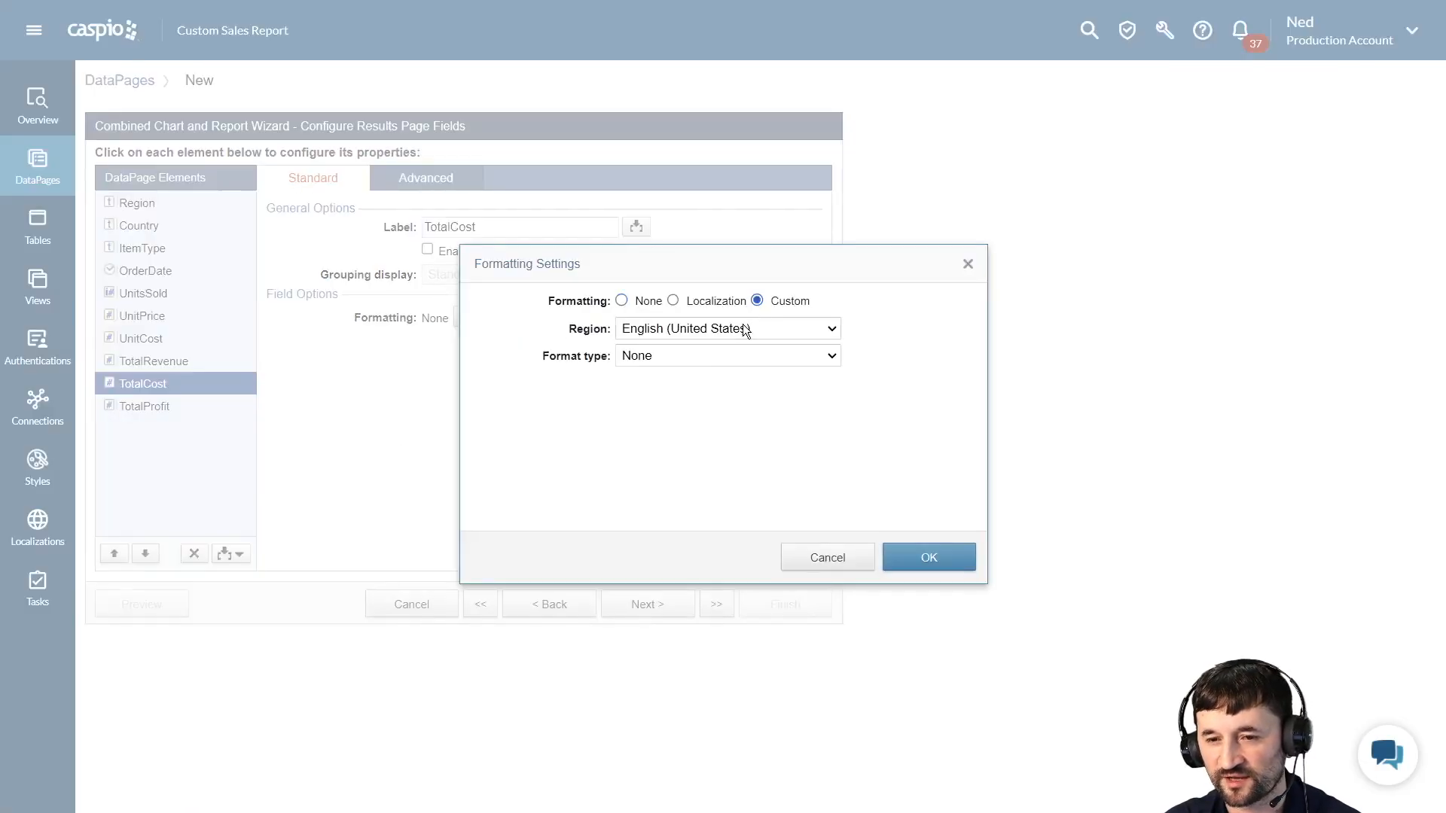
{"action": "left_click", "coordinate": [639, 354]}
{"action": "left_click", "coordinate": [649, 406]}
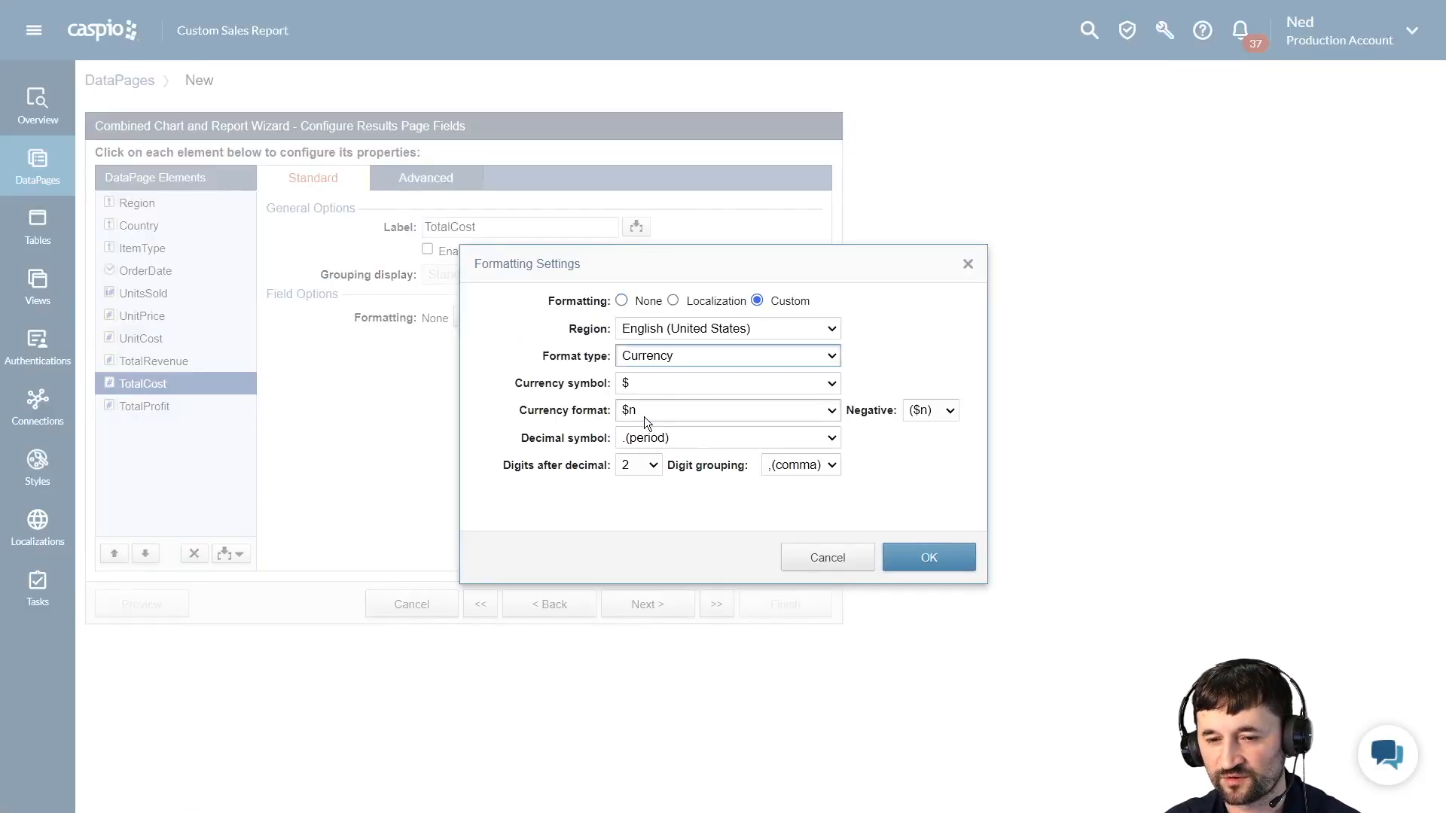
{"action": "left_click", "coordinate": [634, 465]}
{"action": "left_click", "coordinate": [633, 485]}
{"action": "left_click", "coordinate": [929, 557]}
Step: Format the TotalProfit results field as custom Currency with 0 digits after the decimal
{"action": "left_click", "coordinate": [185, 407]}
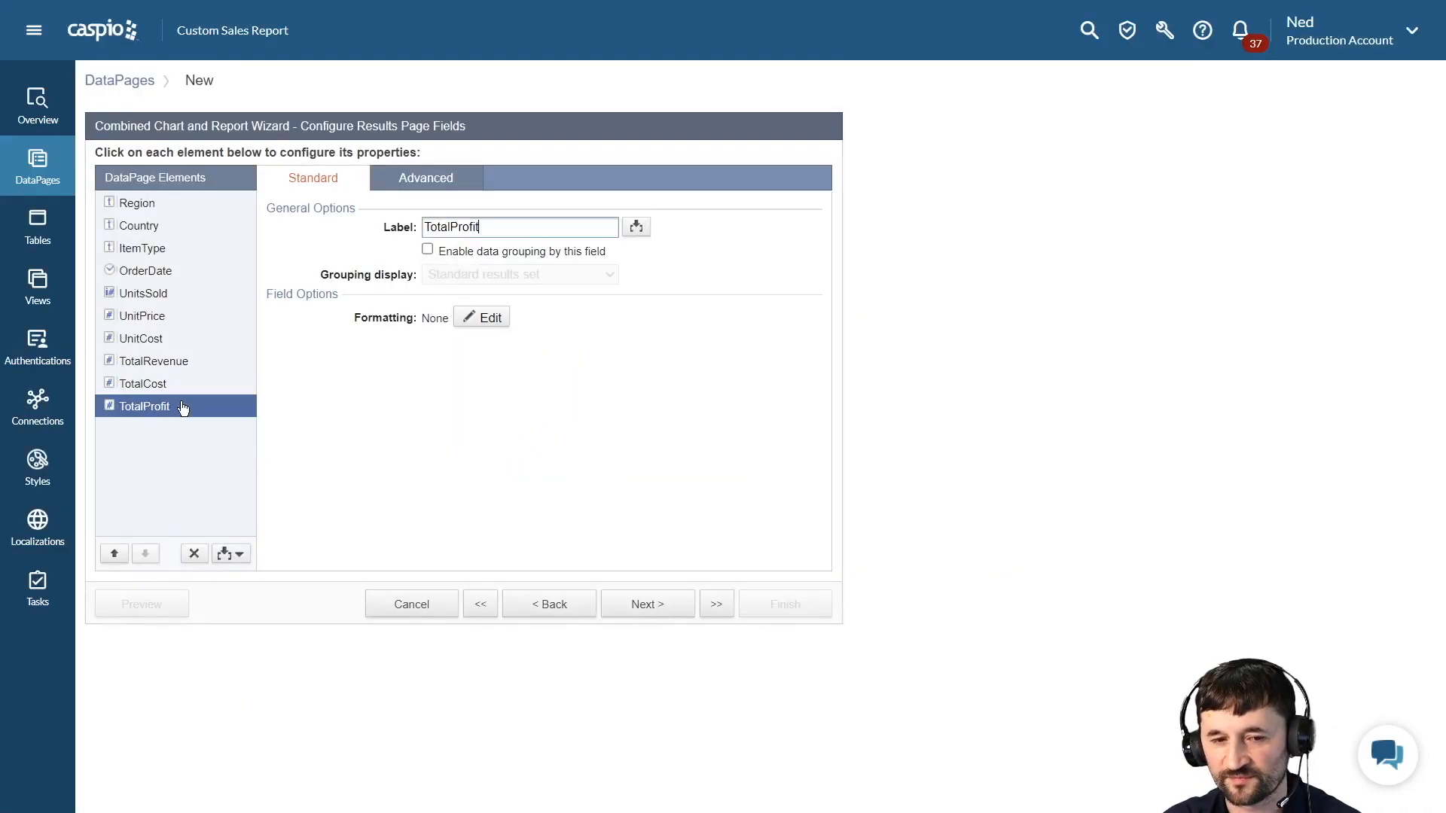
{"action": "left_click", "coordinate": [479, 317]}
{"action": "left_click", "coordinate": [757, 301]}
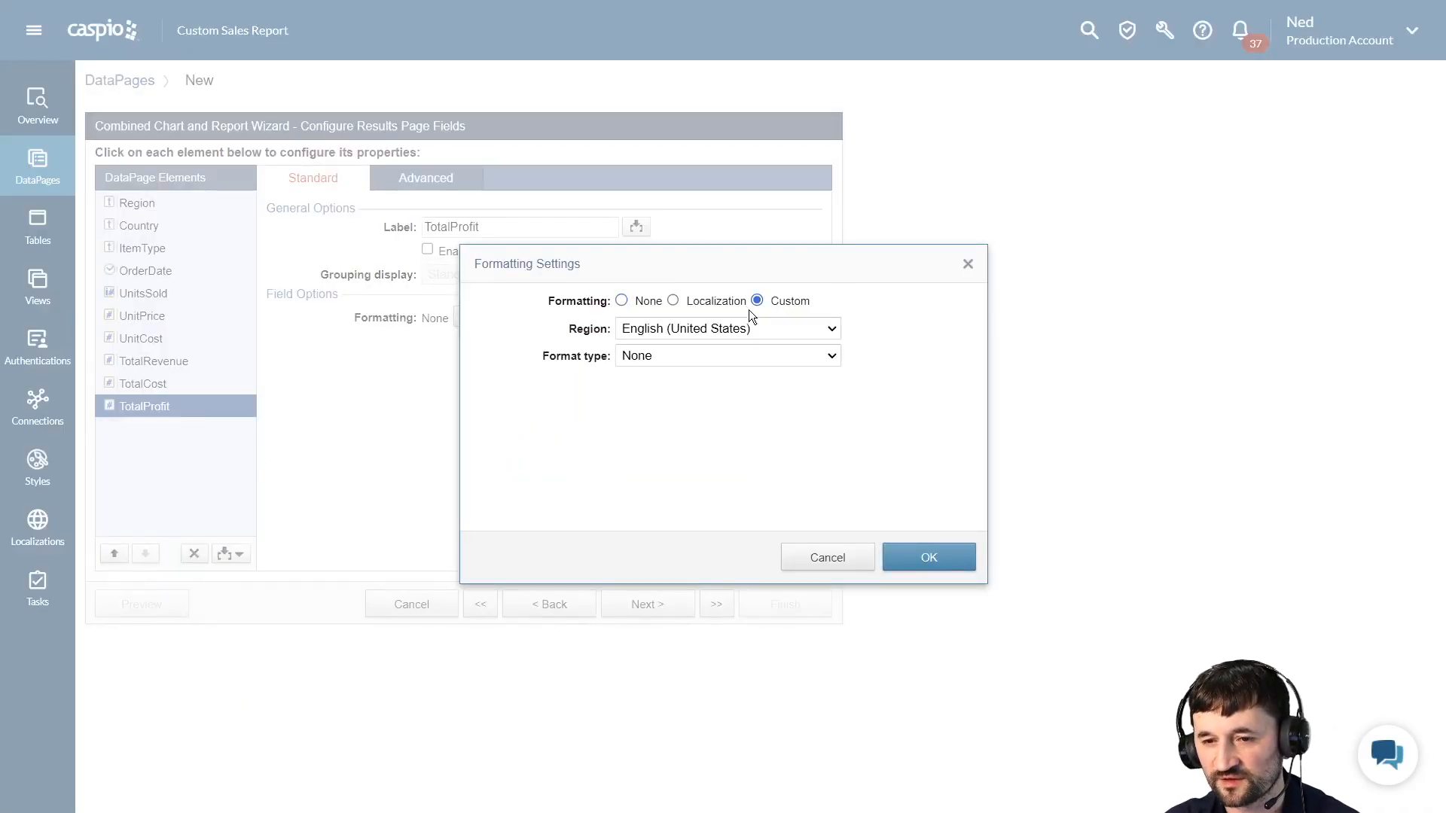
{"action": "left_click", "coordinate": [653, 357]}
{"action": "left_click", "coordinate": [648, 403]}
{"action": "left_click", "coordinate": [634, 465]}
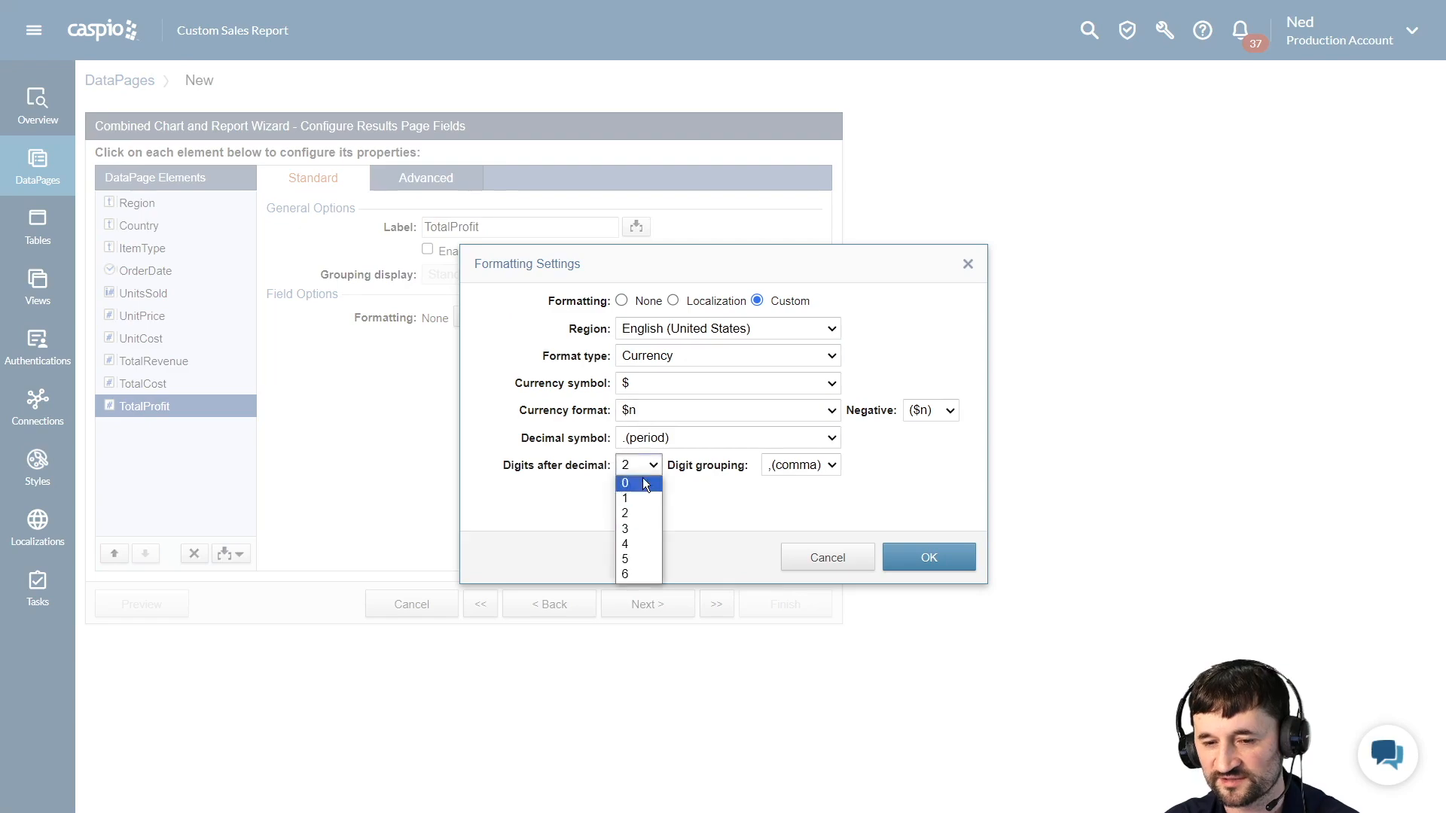
{"action": "left_click", "coordinate": [639, 482]}
{"action": "left_click", "coordinate": [928, 558]}
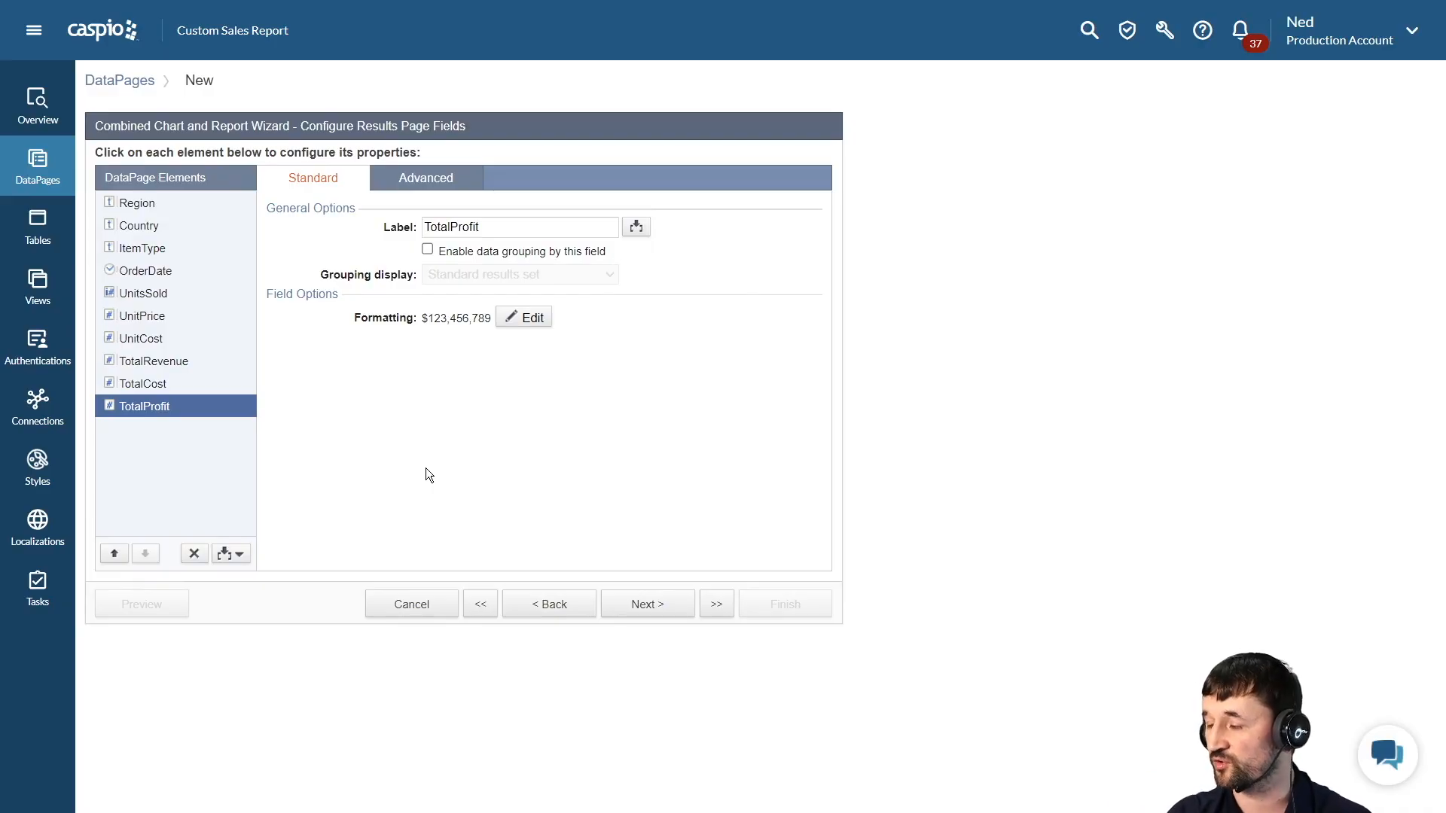
Step: Insert an aggregate element labelled Total below the results fields and add UnitsSold to its selected fields
{"action": "left_click", "coordinate": [229, 556]}
{"action": "left_click", "coordinate": [196, 660]}
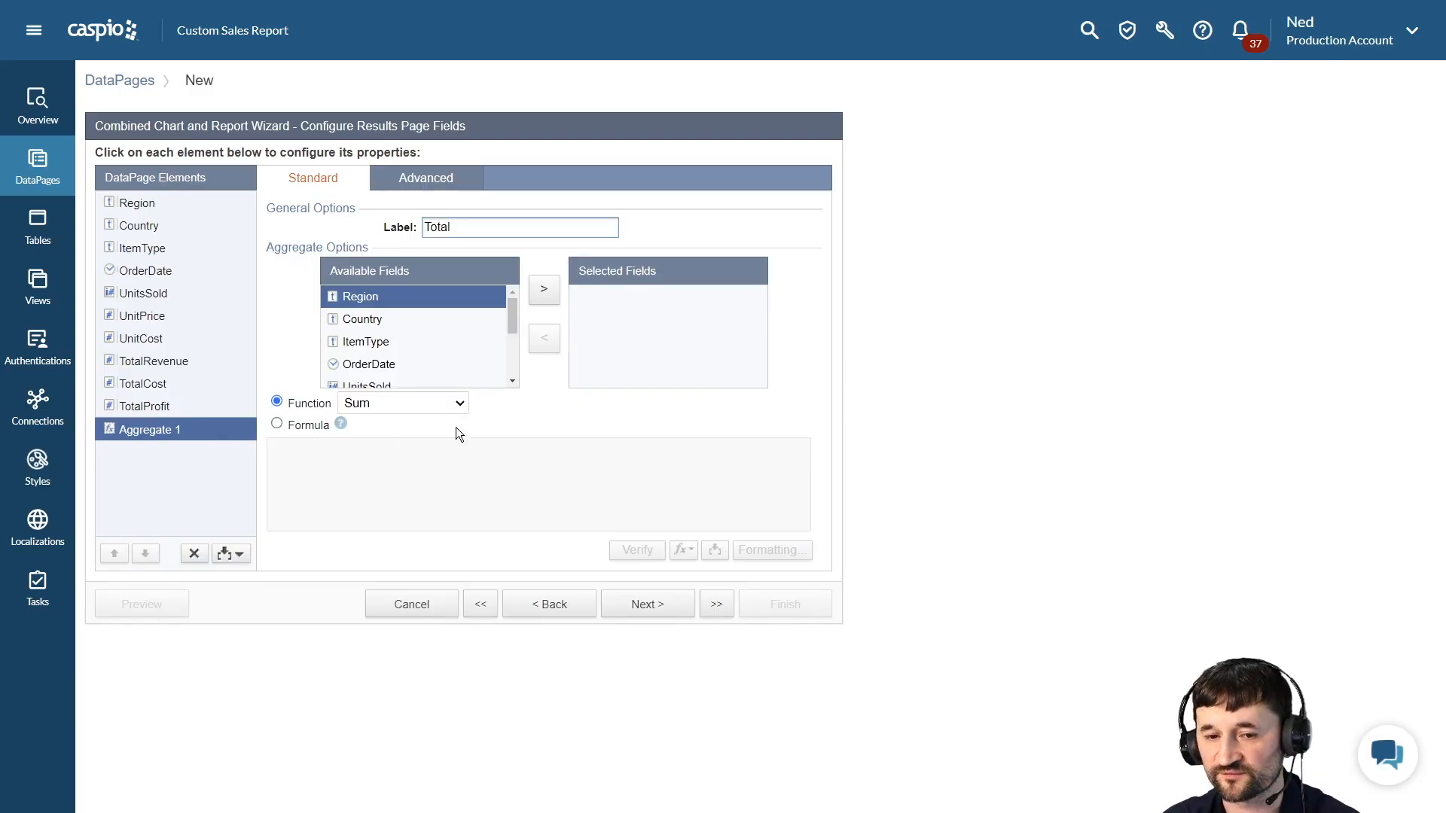
{"action": "left_click_drag", "start_coordinate": [514, 305], "coordinate": [516, 333]}
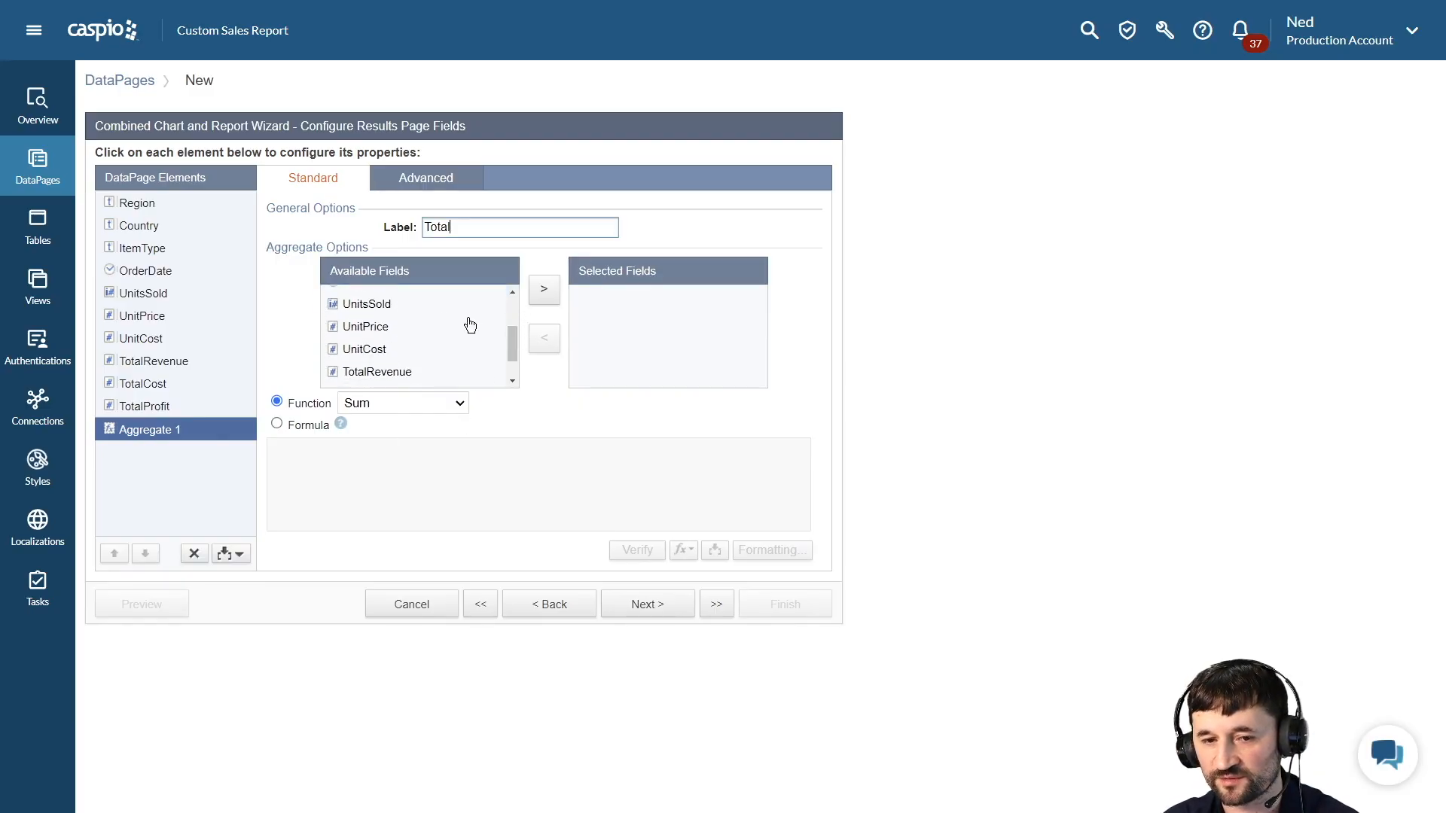
{"action": "scroll", "coordinate": [420, 330], "scroll_direction": "up", "scroll_amount": 1}
{"action": "left_click", "coordinate": [404, 383]}
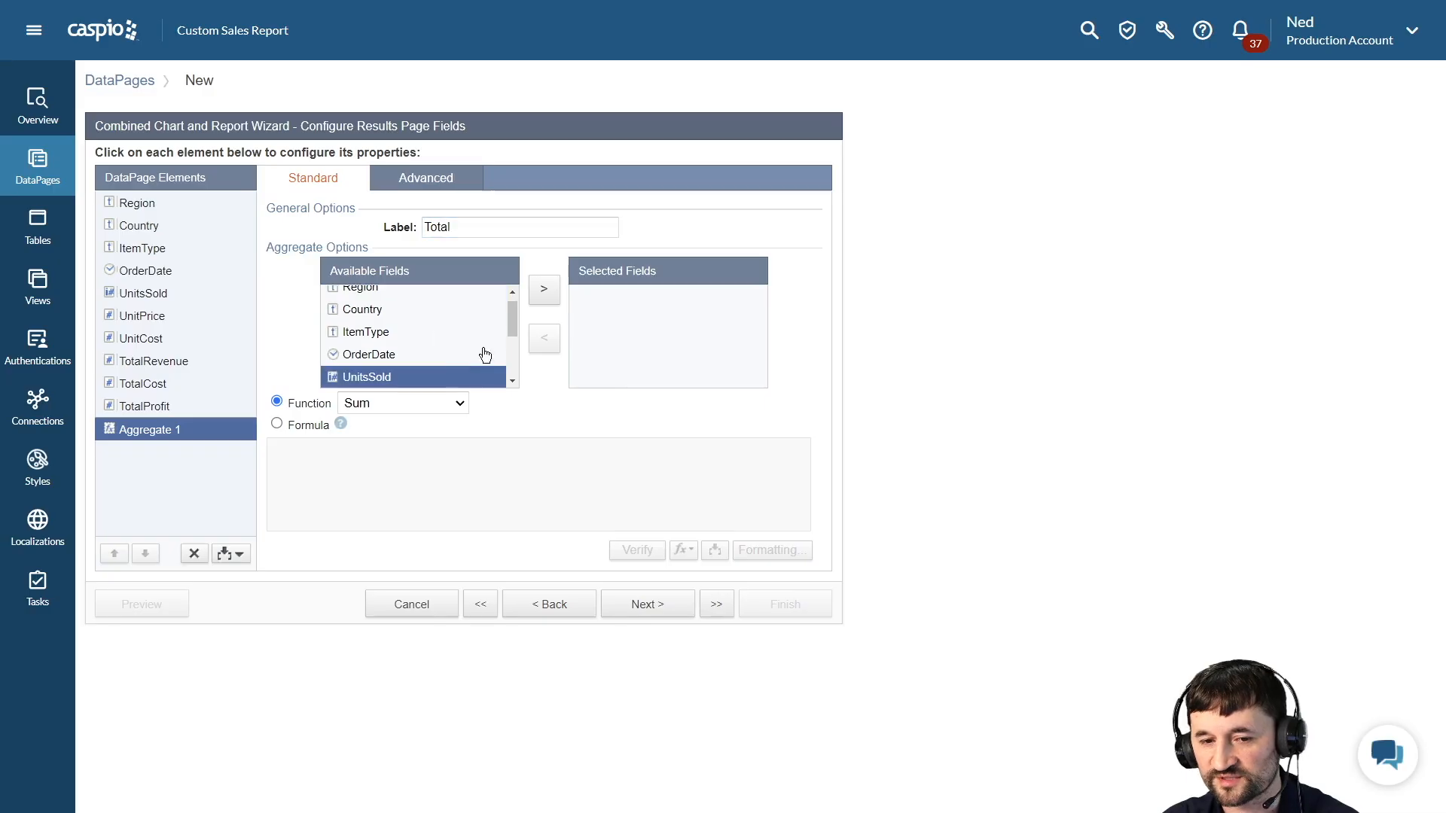
{"action": "left_click", "coordinate": [544, 290]}
Step: Add UnitCost, TotalRevenue, TotalCost and TotalProfit to the Total aggregate, keeping the Sum function
{"action": "scroll", "coordinate": [508, 332], "scroll_direction": "down", "scroll_amount": 2}
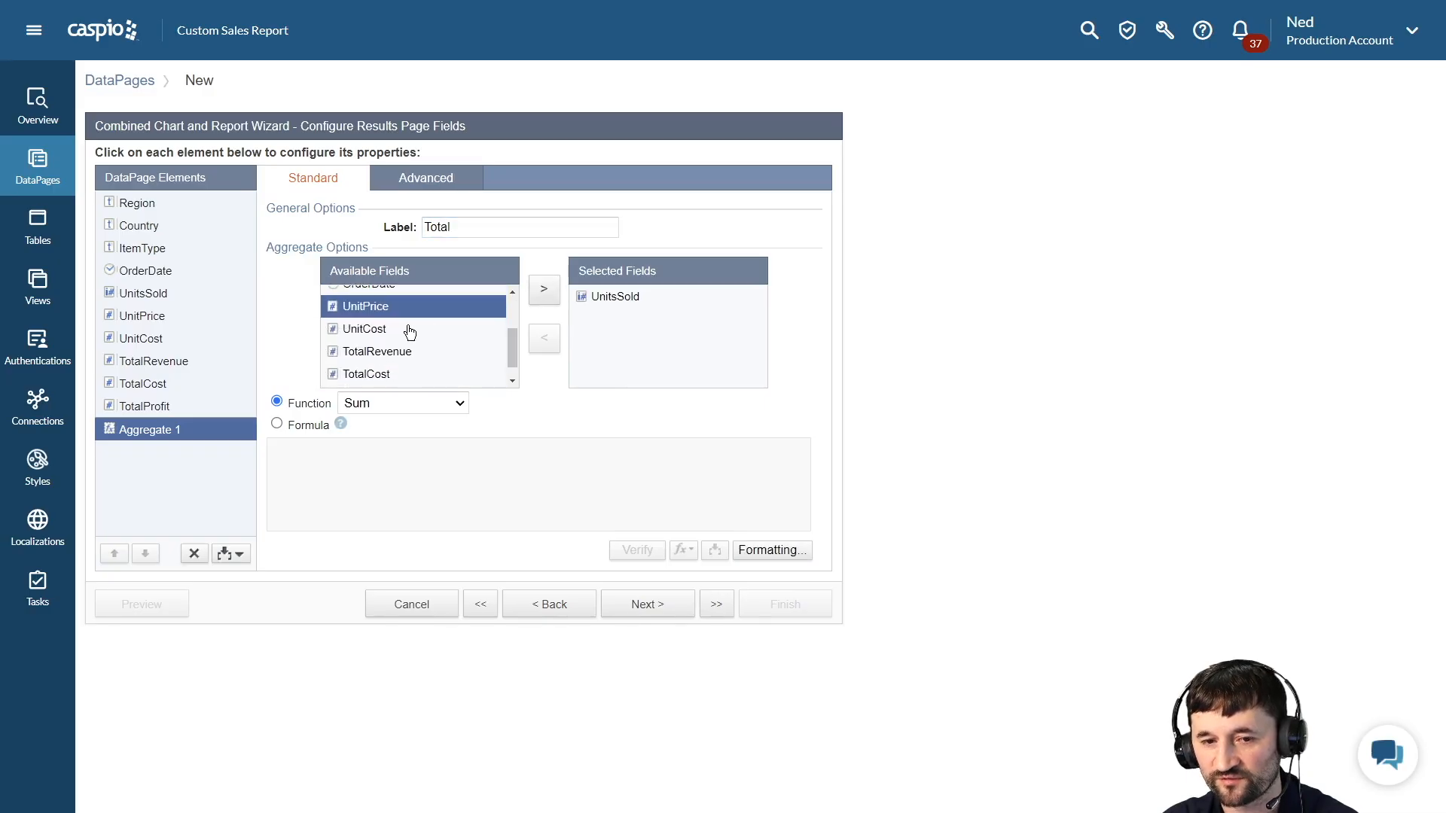
{"action": "left_click", "coordinate": [407, 329]}
{"action": "left_click", "coordinate": [544, 291]}
{"action": "left_click", "coordinate": [544, 291]}
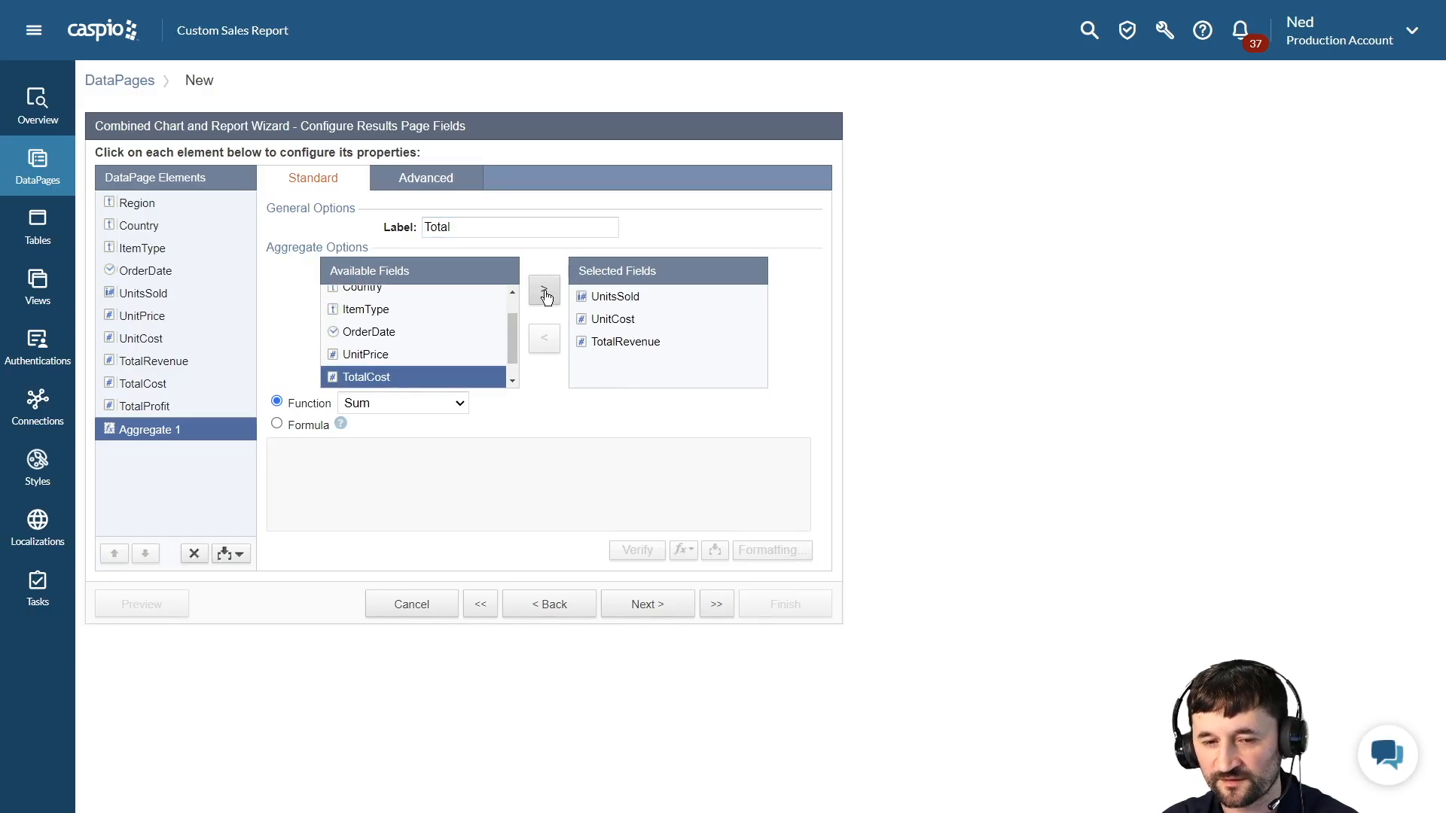
{"action": "left_click", "coordinate": [544, 291]}
{"action": "left_click", "coordinate": [544, 291]}
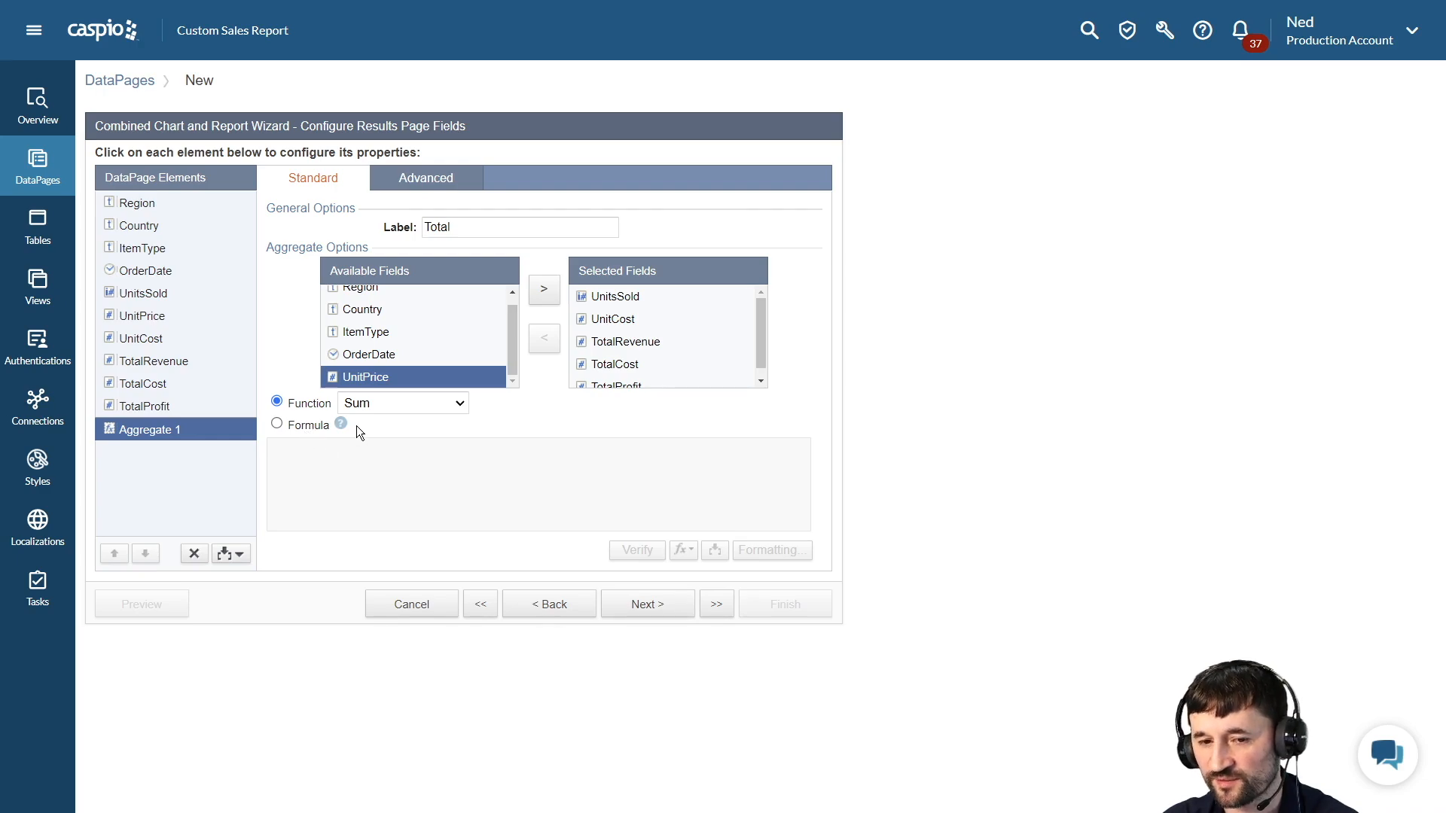
{"action": "left_click", "coordinate": [385, 403]}
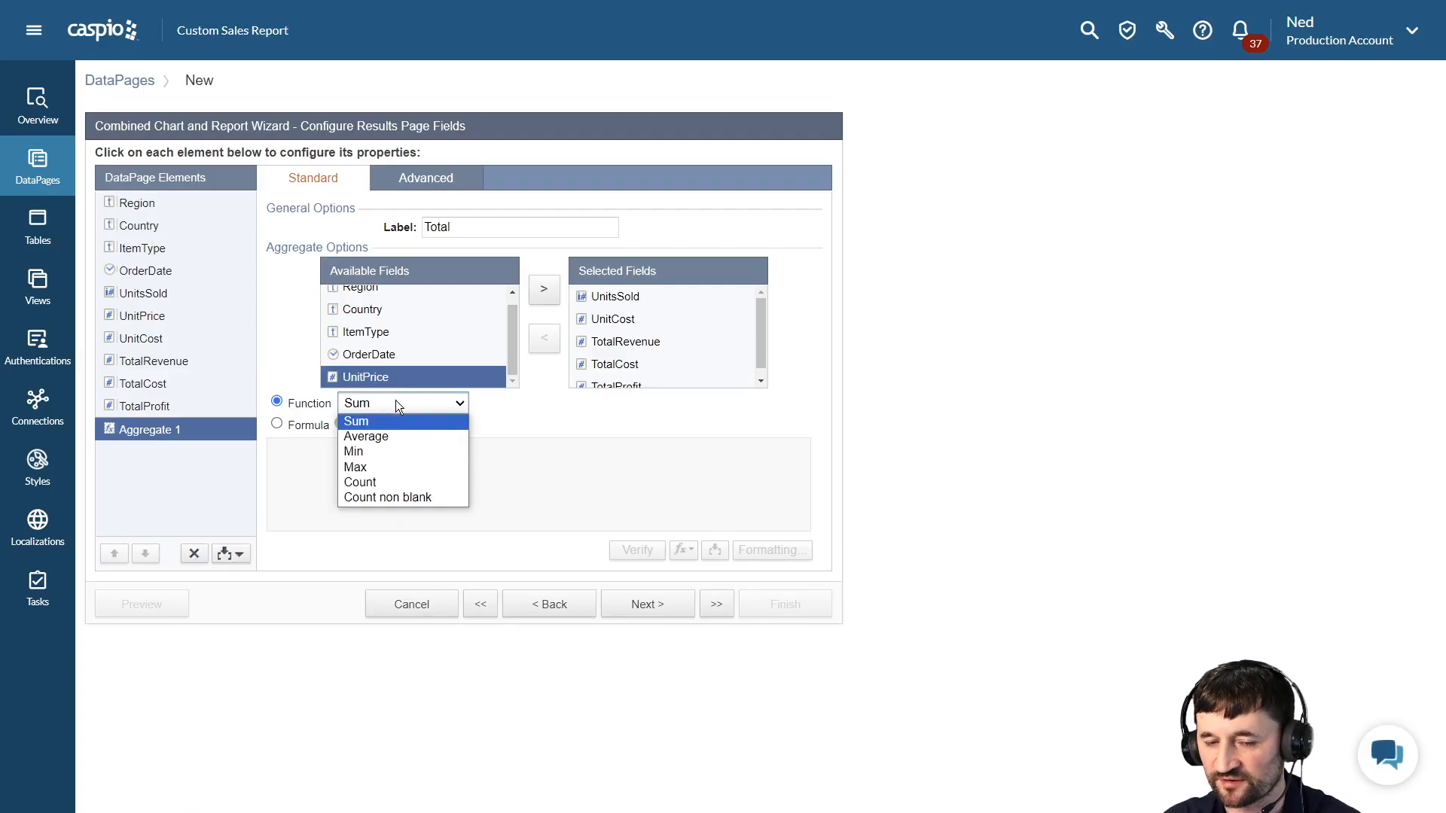
{"action": "left_click", "coordinate": [530, 415]}
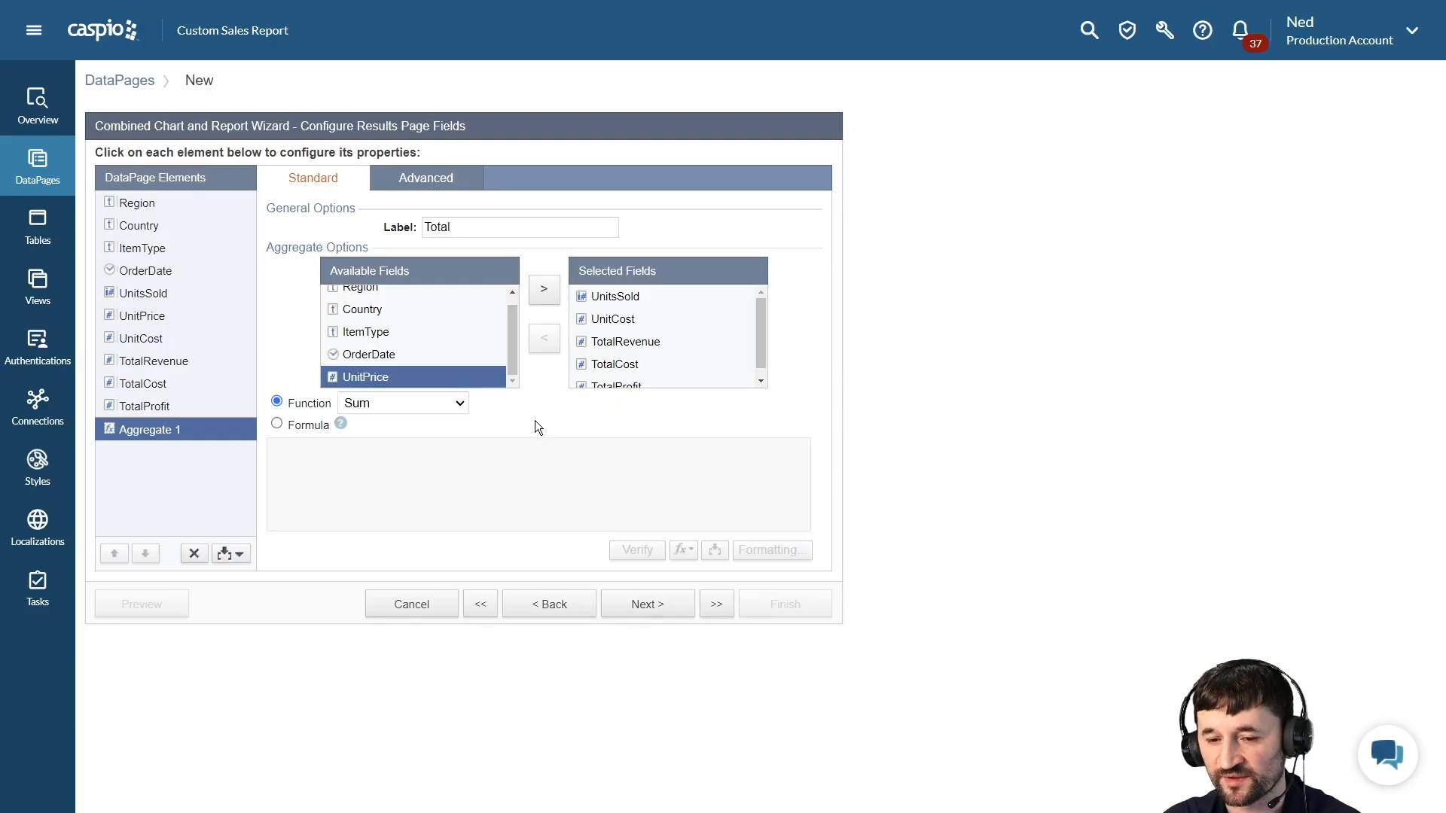
Step: Proceed to the results page options and keep 25 records per page
{"action": "left_click", "coordinate": [659, 608]}
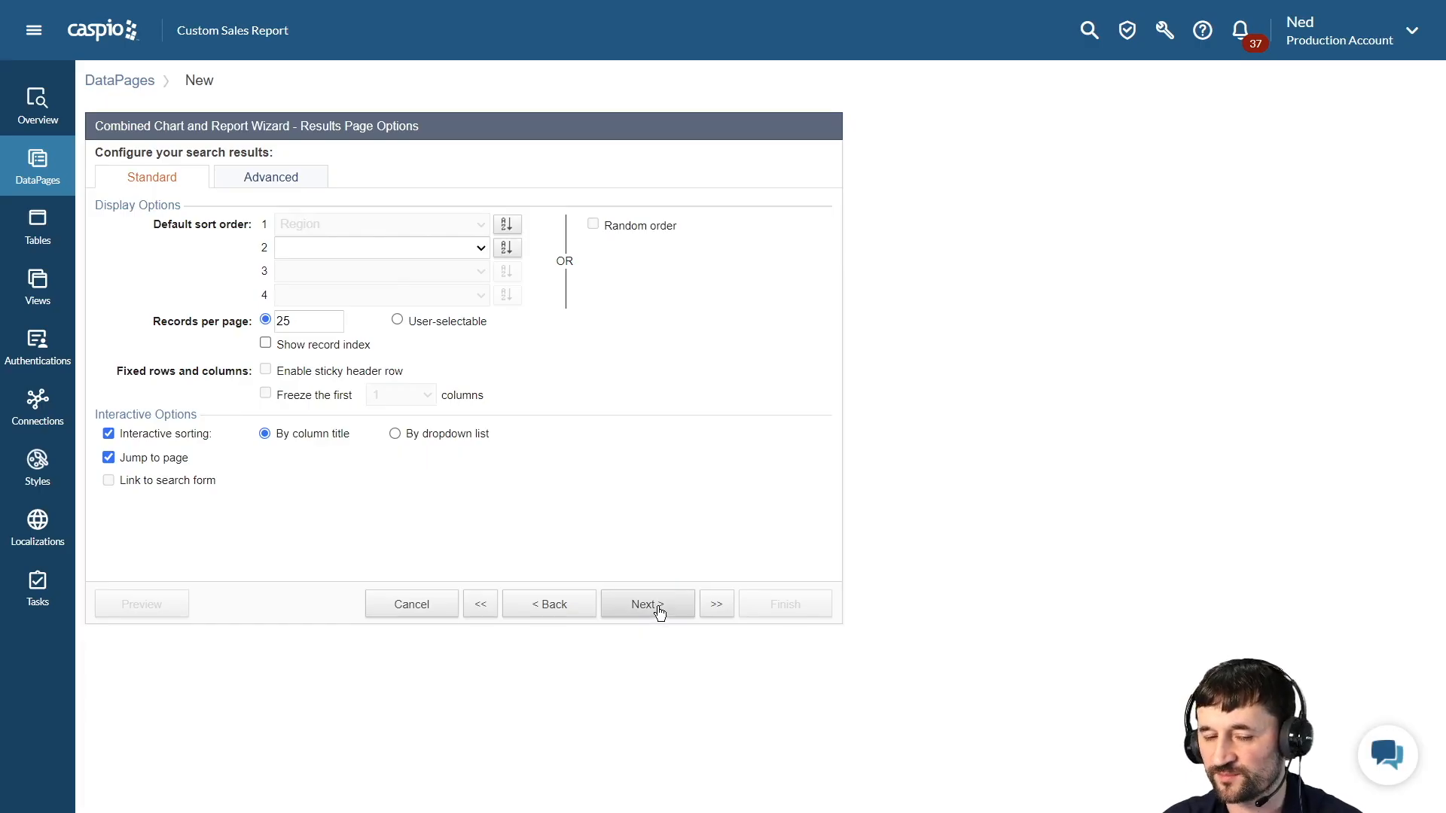
{"action": "left_click_drag", "start_coordinate": [314, 323], "coordinate": [281, 322]}
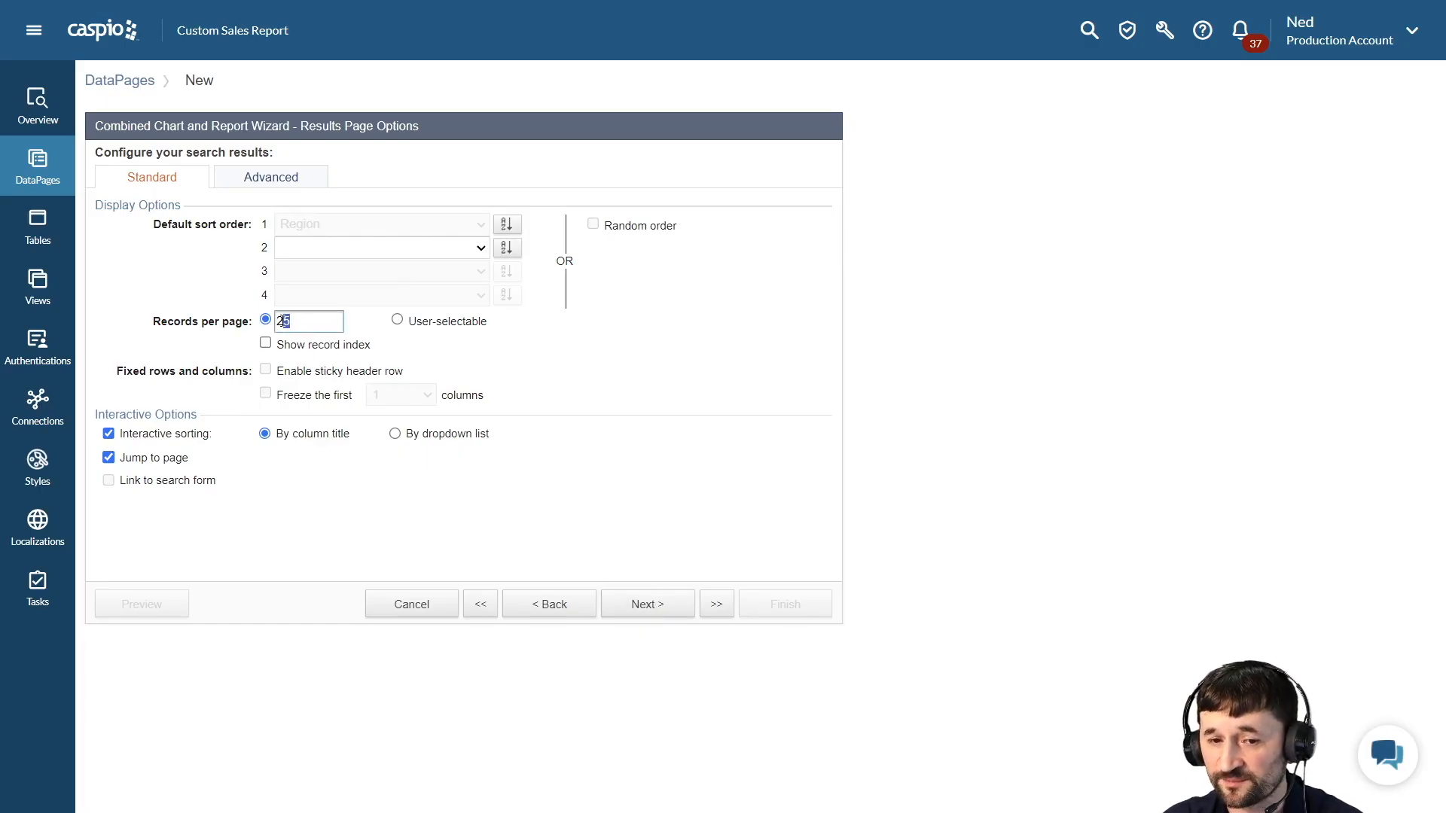
{"action": "left_click", "coordinate": [306, 320]}
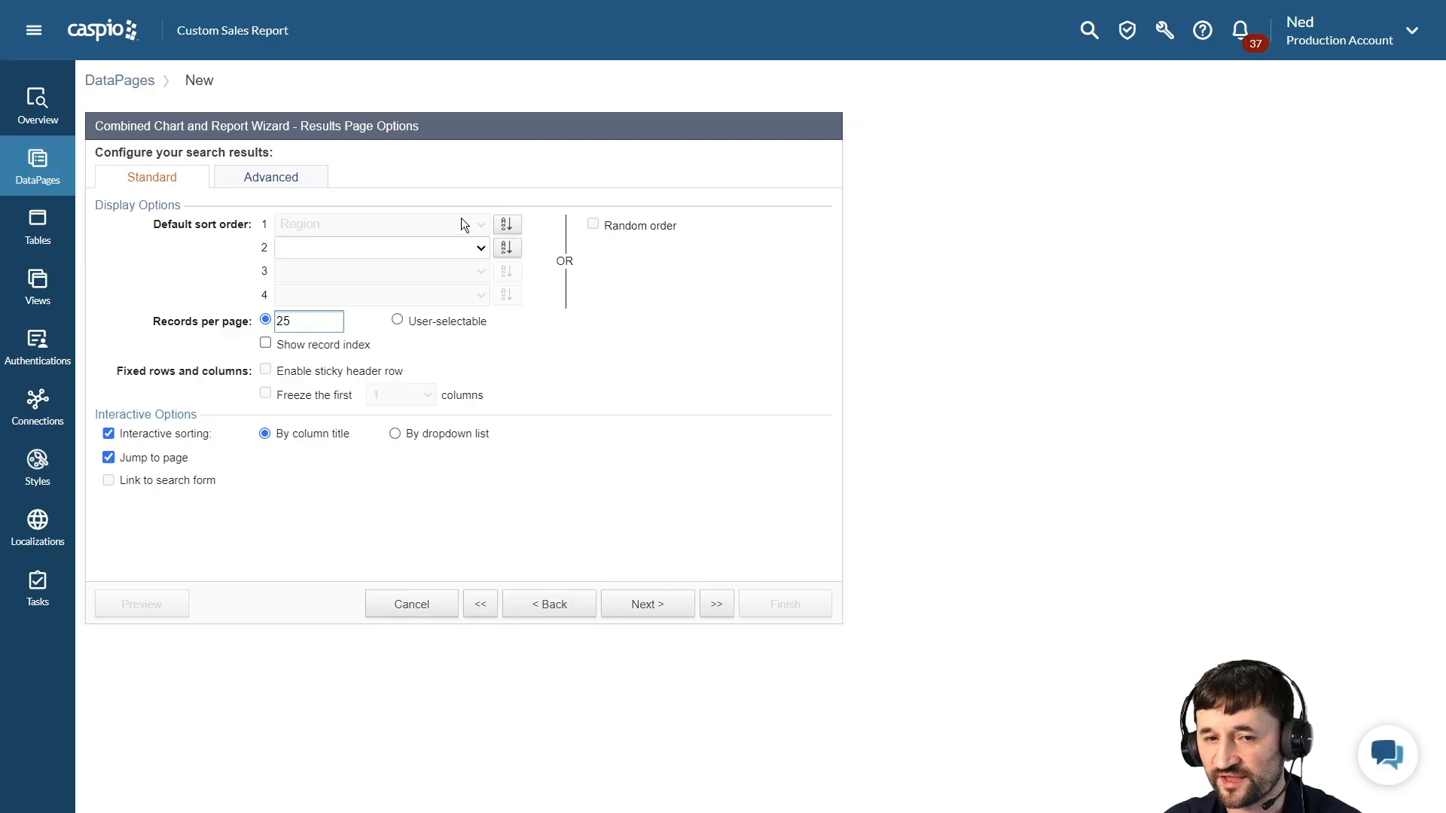
Step: Enable PDF as a download format for the results and set its page orientation to Landscape
{"action": "left_click", "coordinate": [286, 190]}
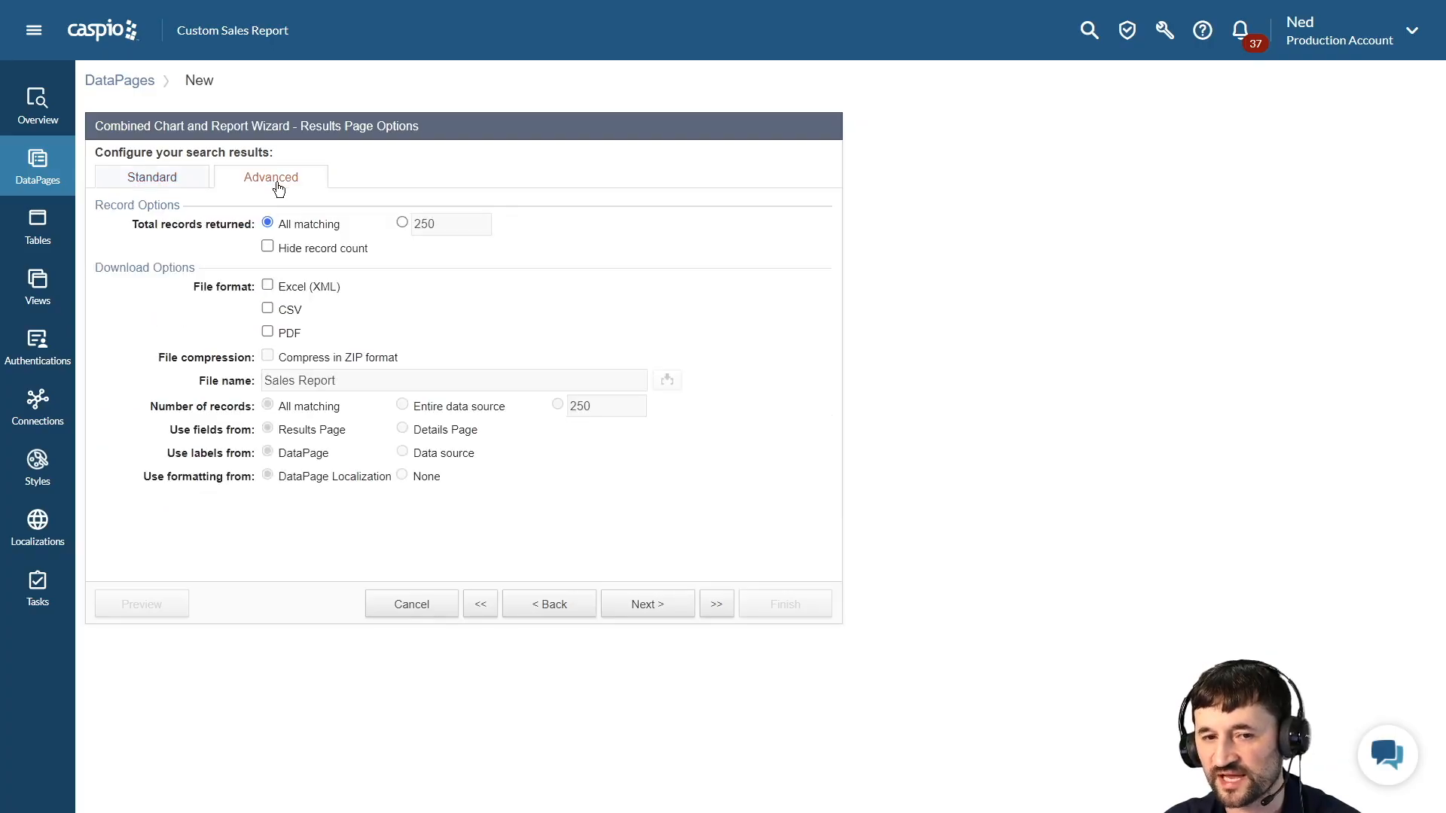
{"action": "left_click", "coordinate": [291, 333]}
{"action": "left_click", "coordinate": [322, 334]}
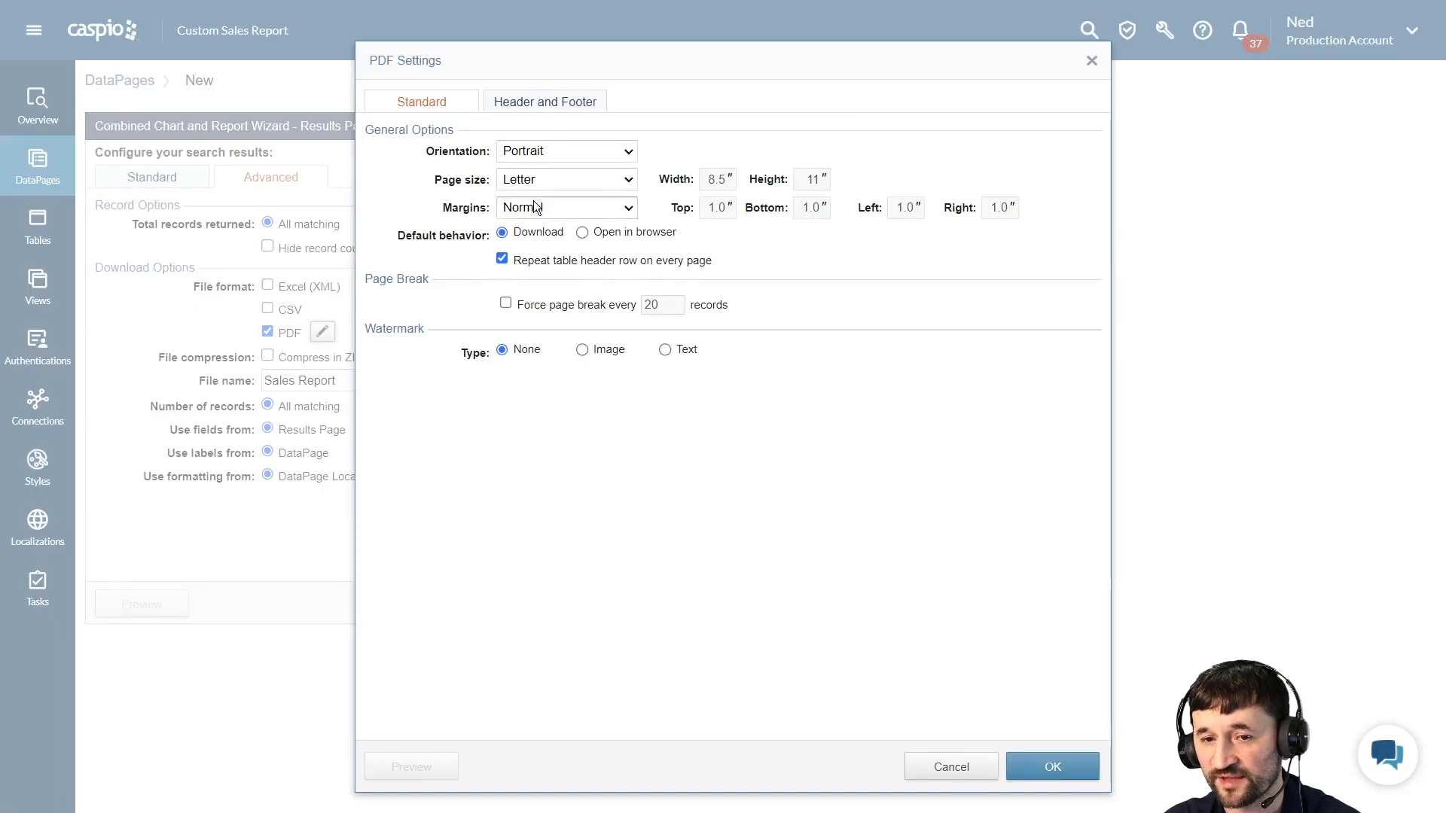
{"action": "left_click", "coordinate": [548, 150]}
{"action": "left_click", "coordinate": [540, 184]}
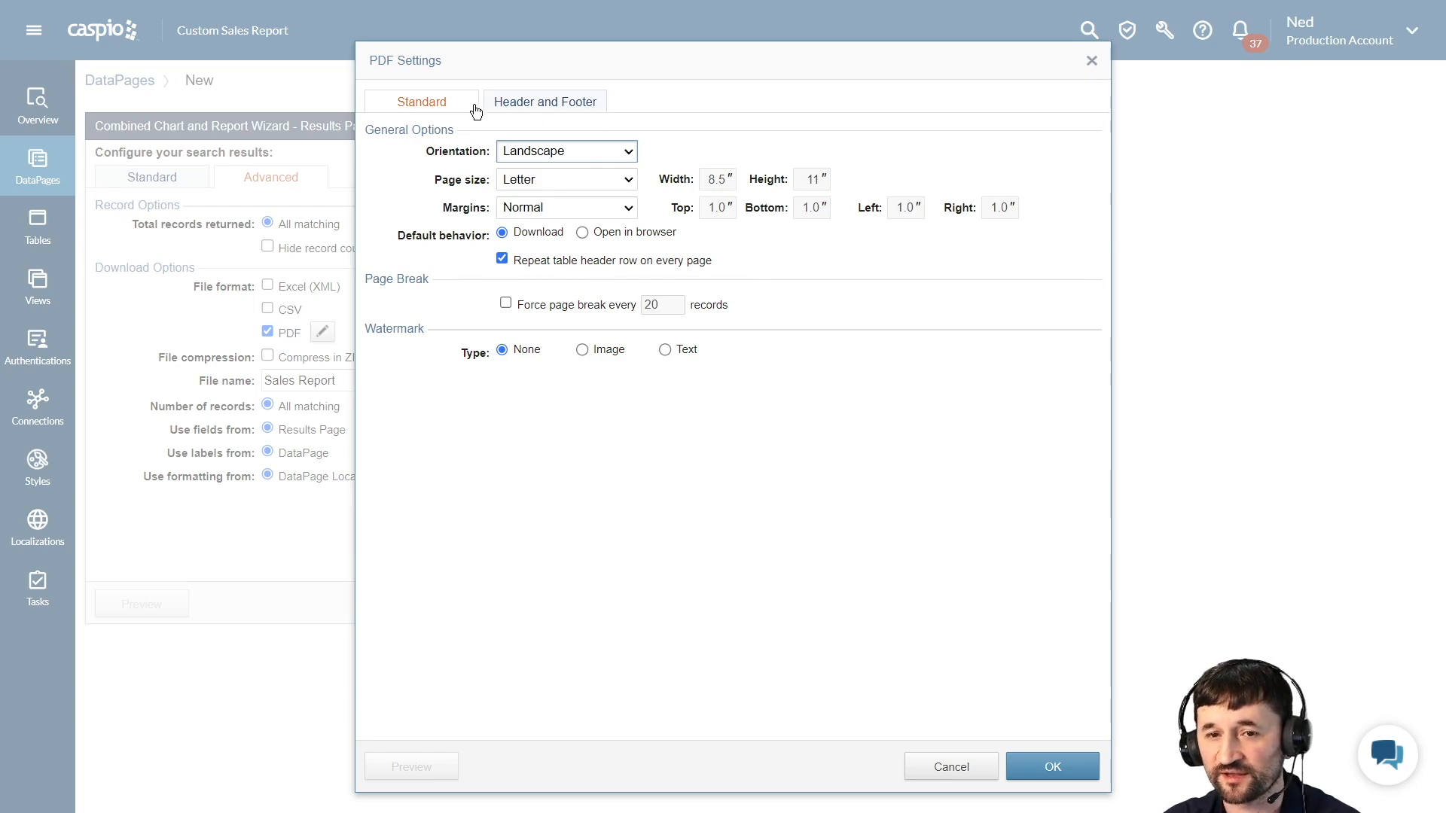
{"action": "left_click", "coordinate": [501, 103]}
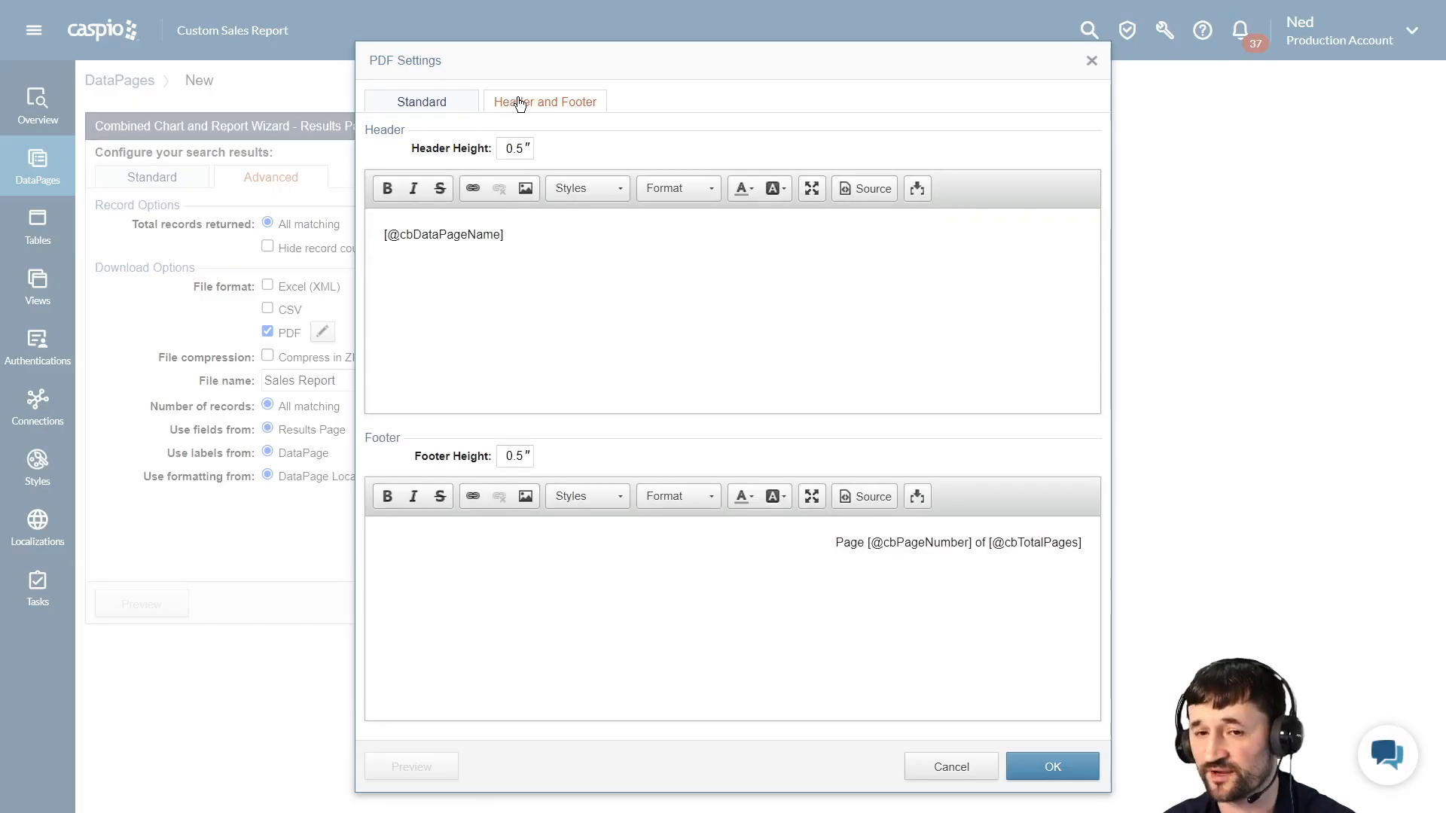
{"action": "left_click", "coordinate": [454, 105]}
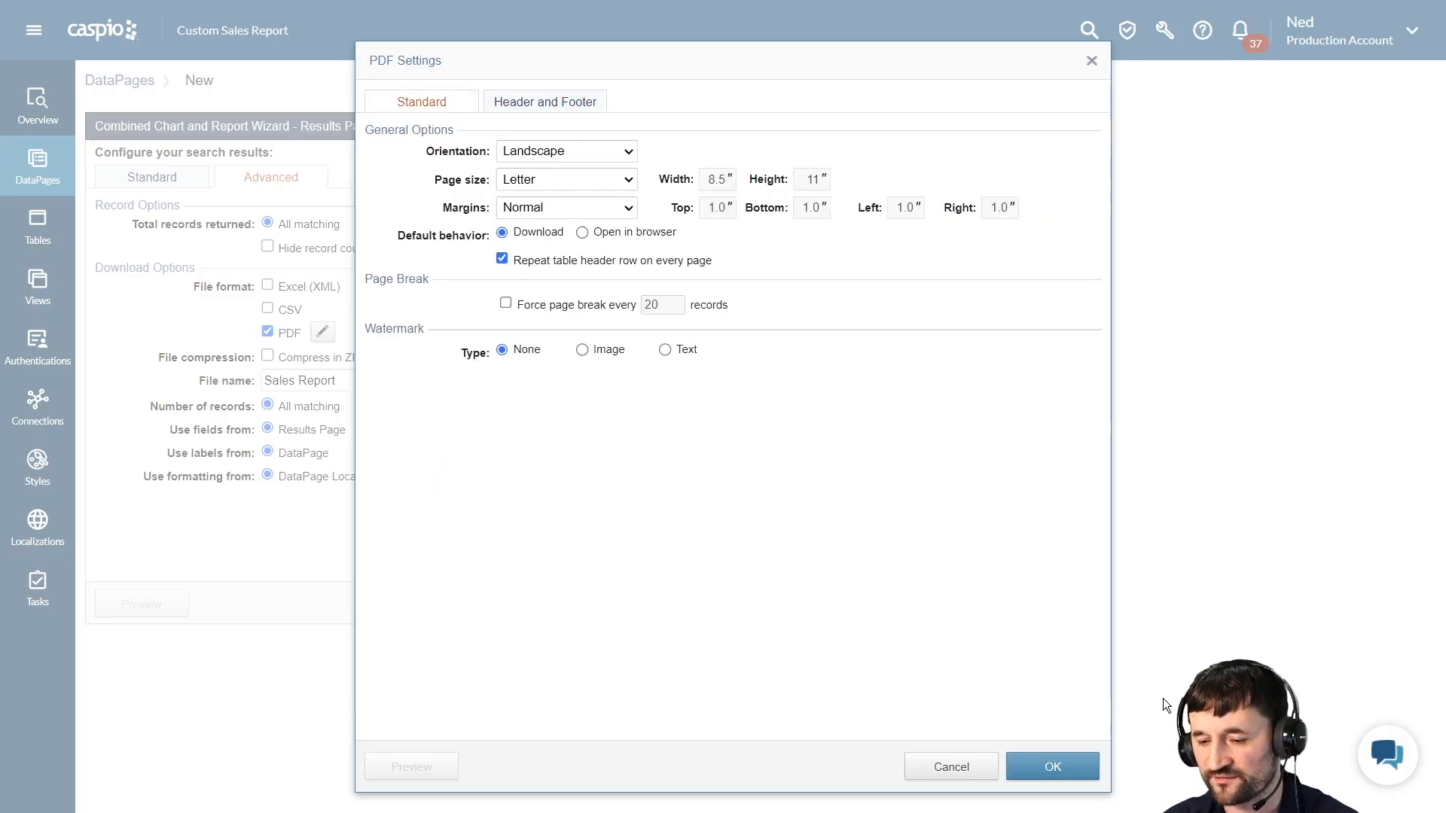
{"action": "left_click", "coordinate": [1052, 766]}
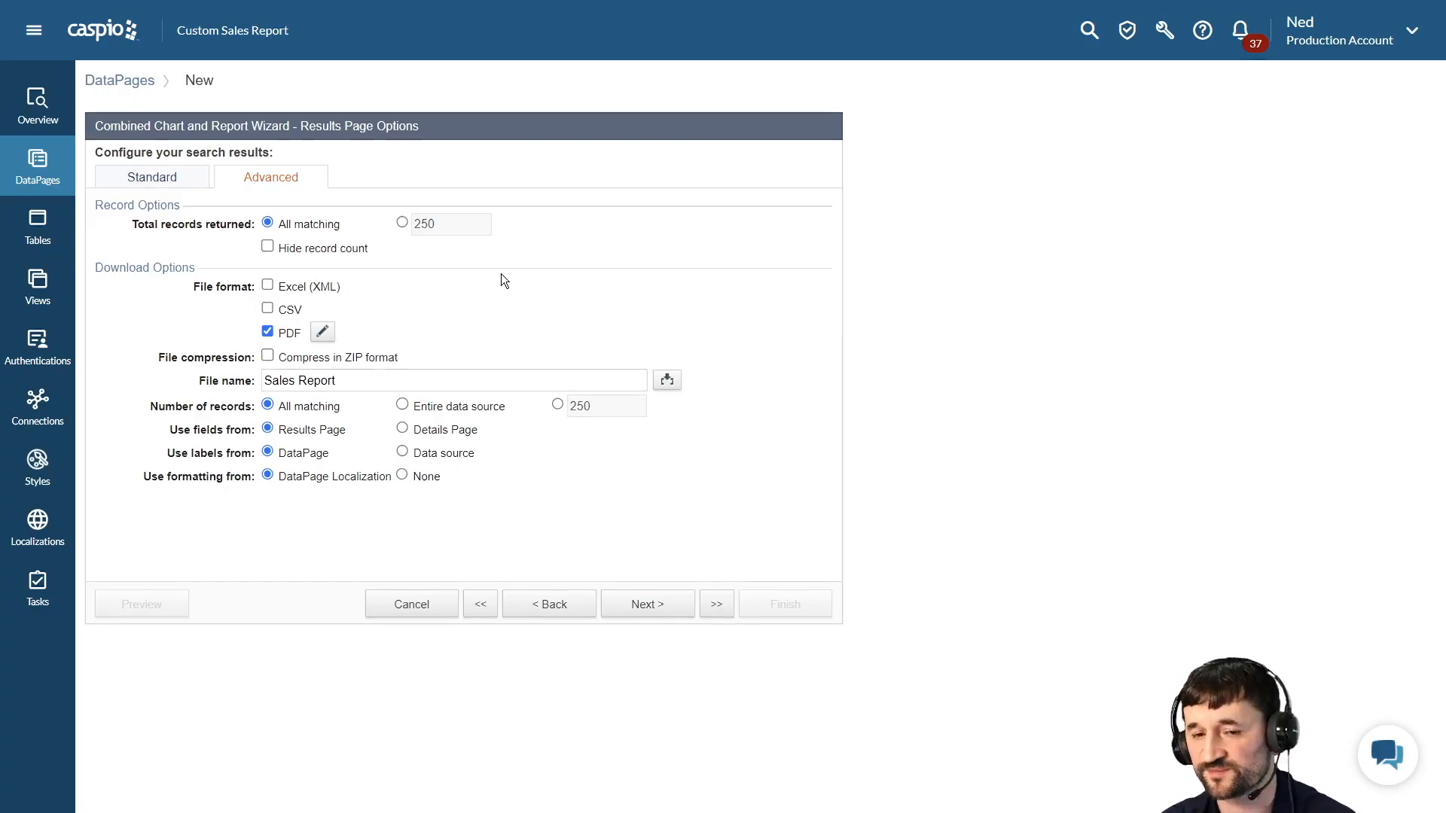
Step: Choose the Combination chart type and proceed to the chart options
{"action": "left_click", "coordinate": [656, 613]}
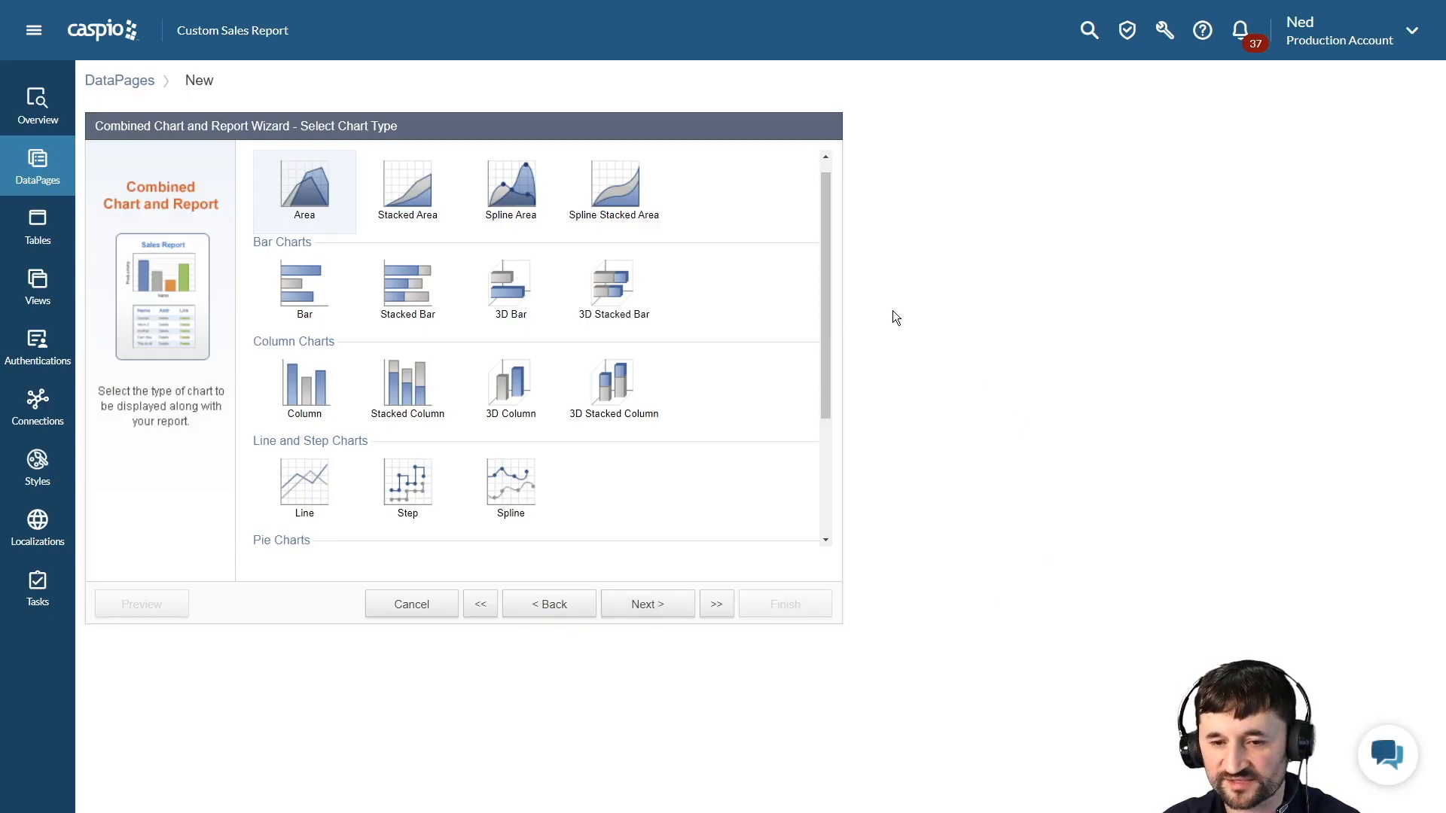
{"action": "left_click_drag", "start_coordinate": [829, 274], "coordinate": [822, 401]}
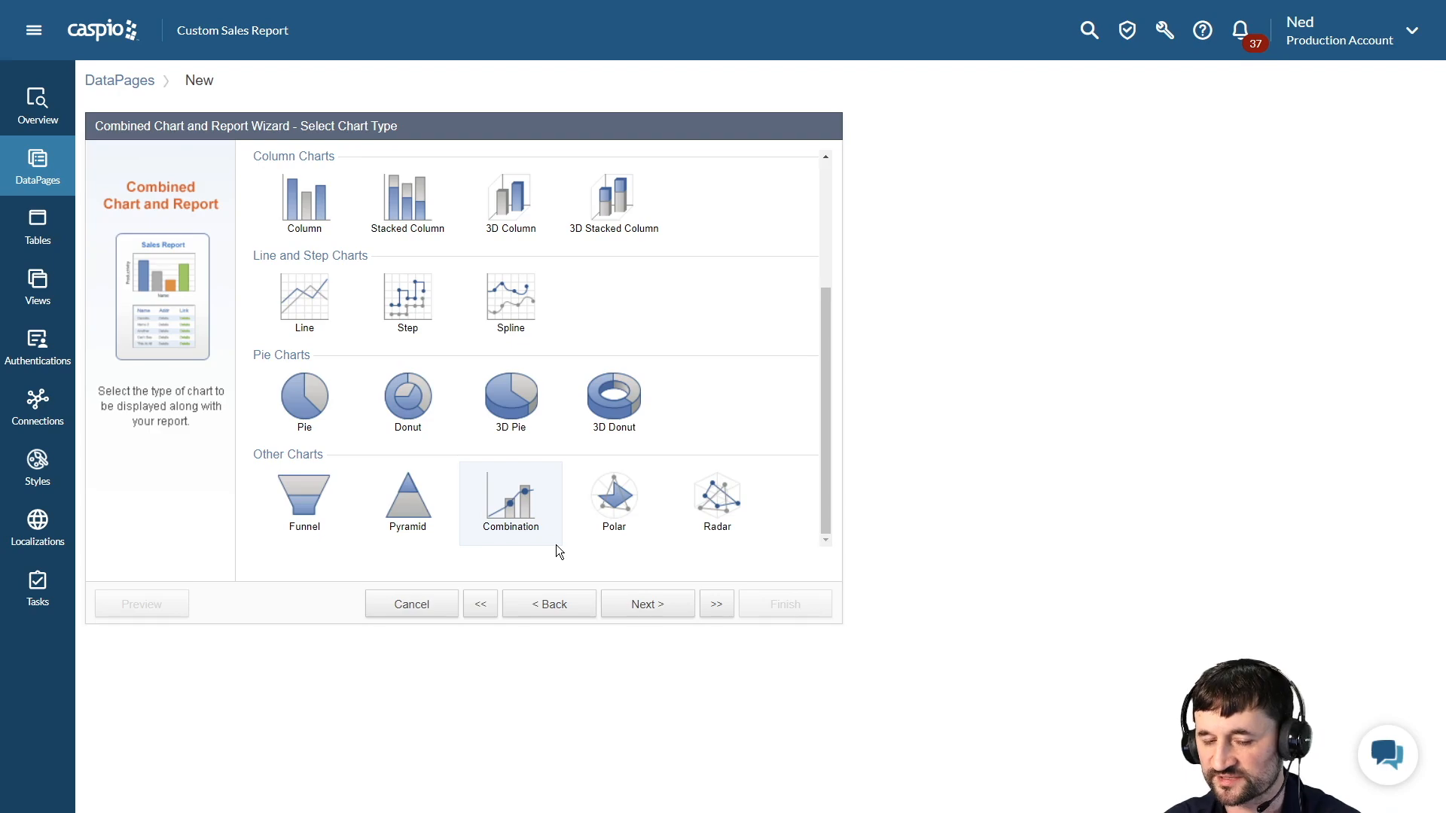
{"action": "left_click", "coordinate": [652, 606]}
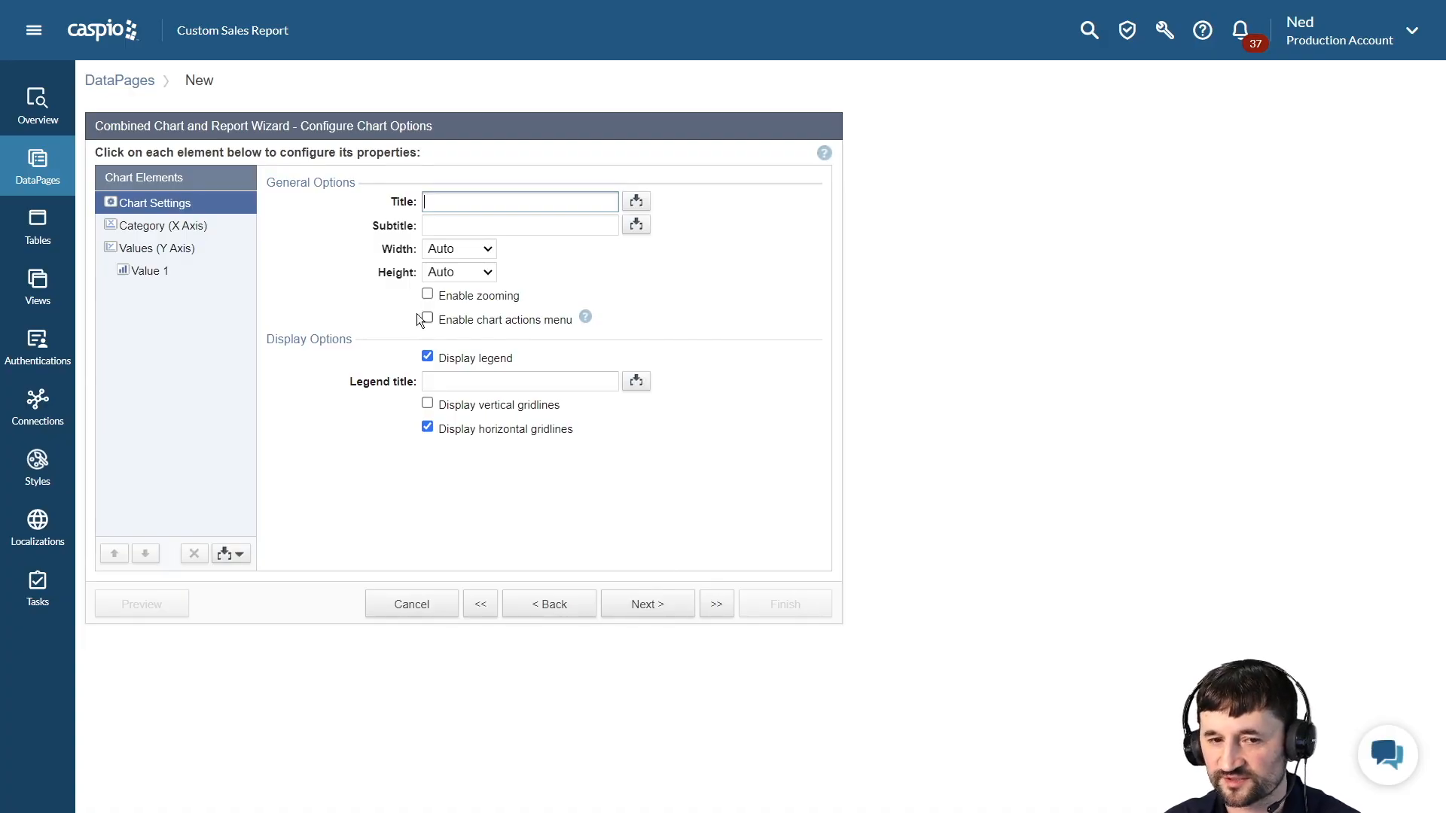
Step: Set the category X axis to OrderDate with a date rollup by Month and title the axis Month
{"action": "left_click", "coordinate": [158, 233]}
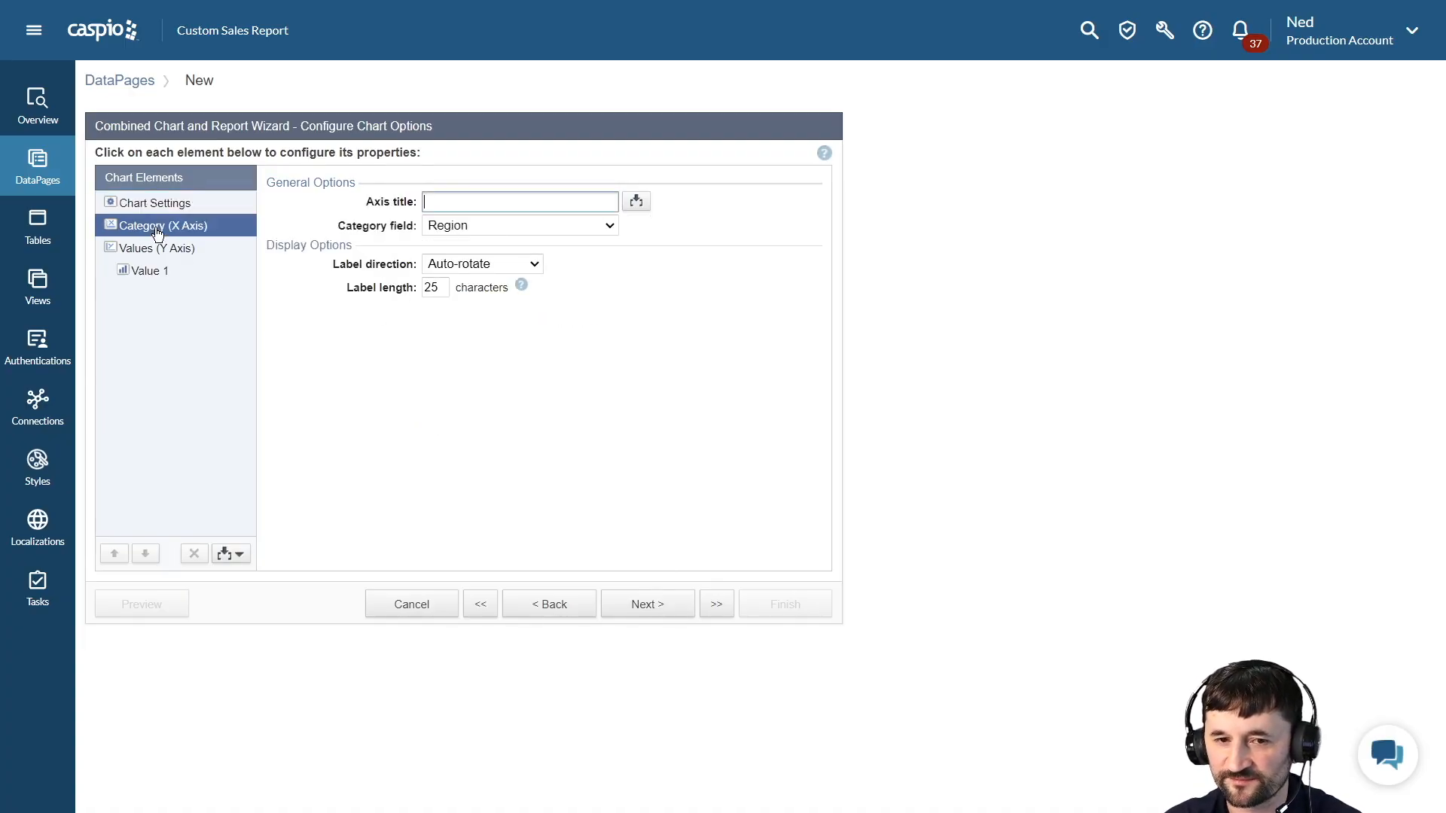
{"action": "left_click", "coordinate": [434, 230]}
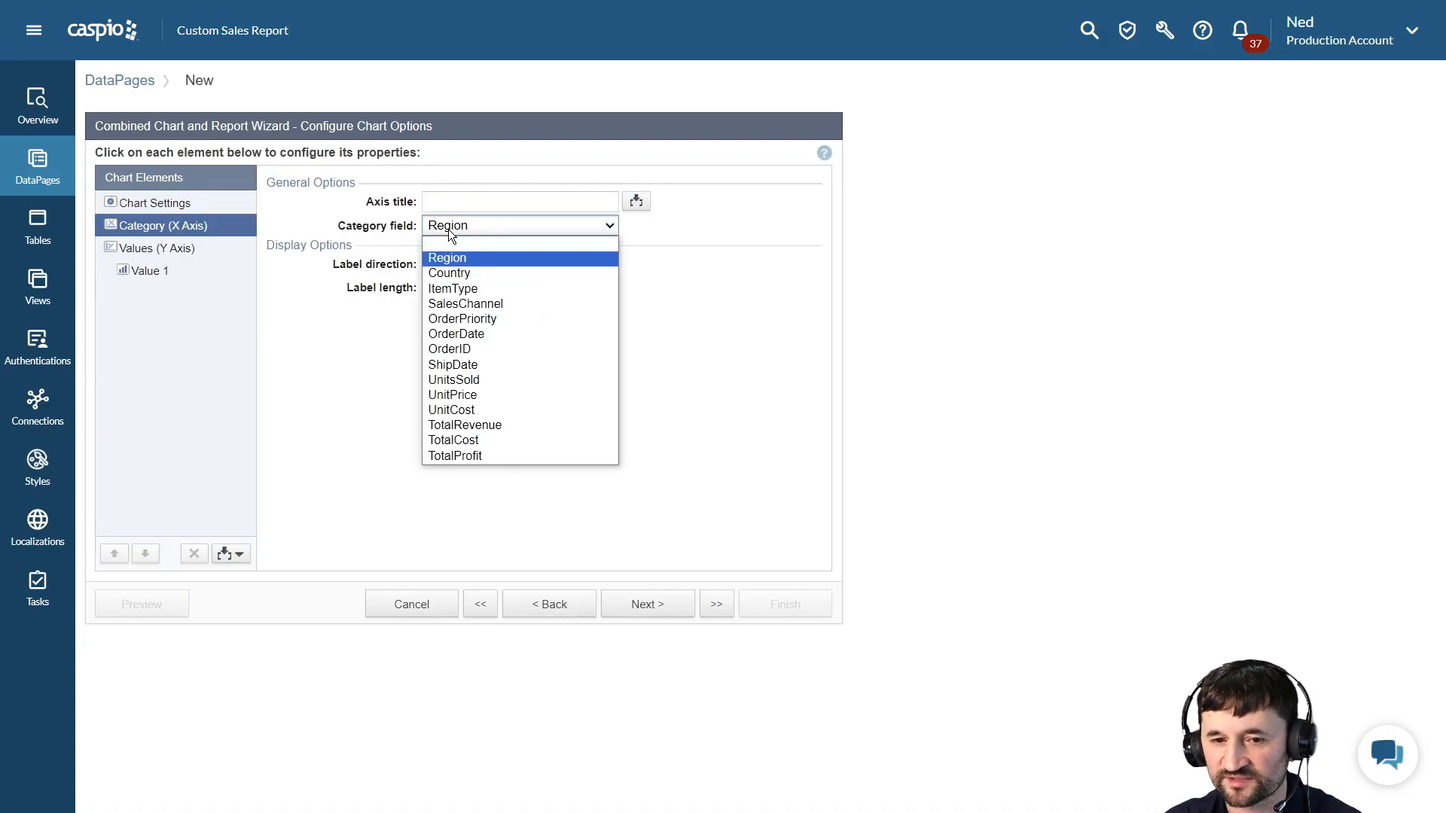
{"action": "left_click", "coordinate": [459, 333]}
{"action": "left_click", "coordinate": [482, 249]}
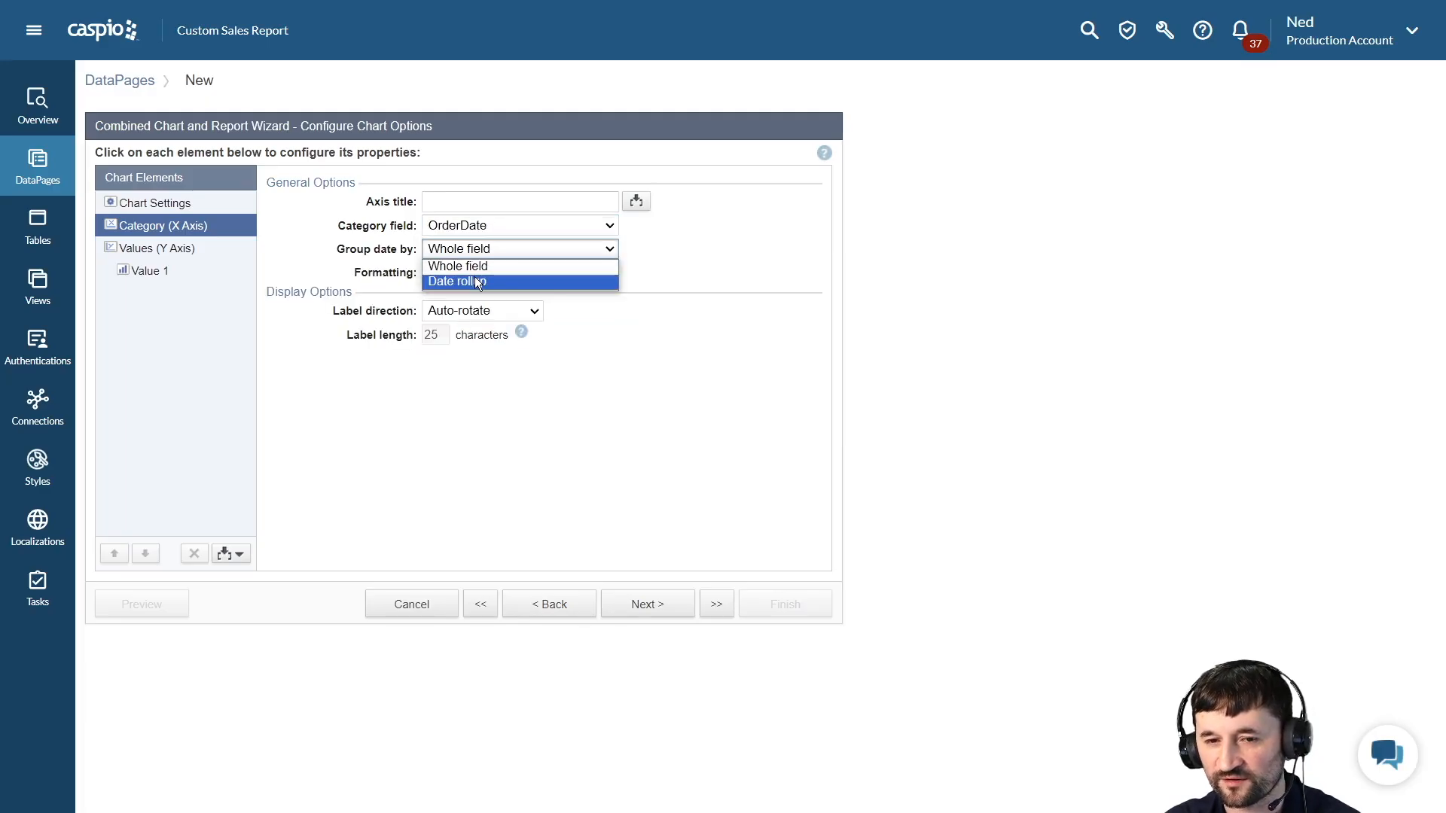
{"action": "left_click", "coordinate": [476, 281]}
{"action": "left_click", "coordinate": [473, 273]}
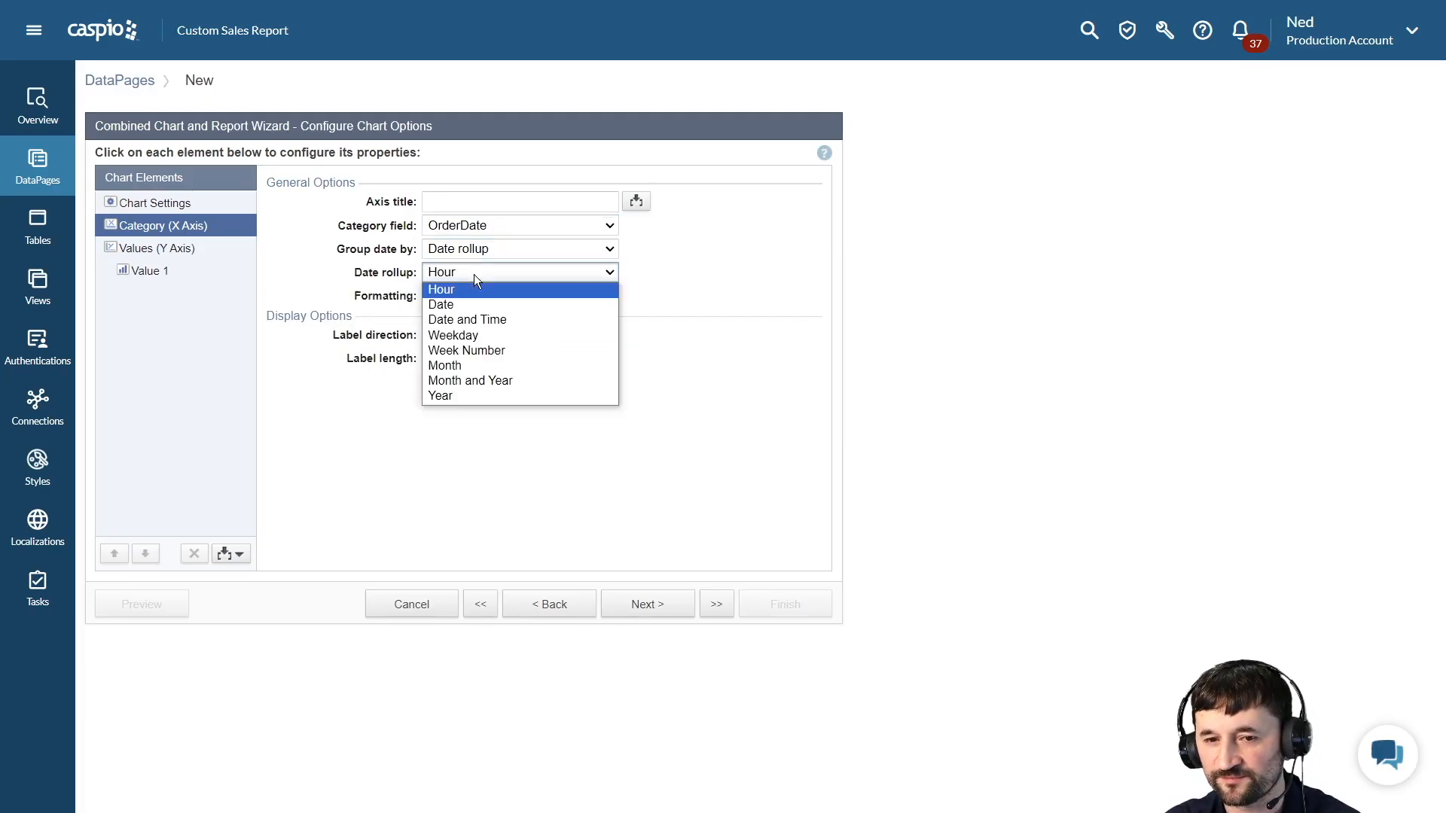
{"action": "left_click", "coordinate": [465, 367]}
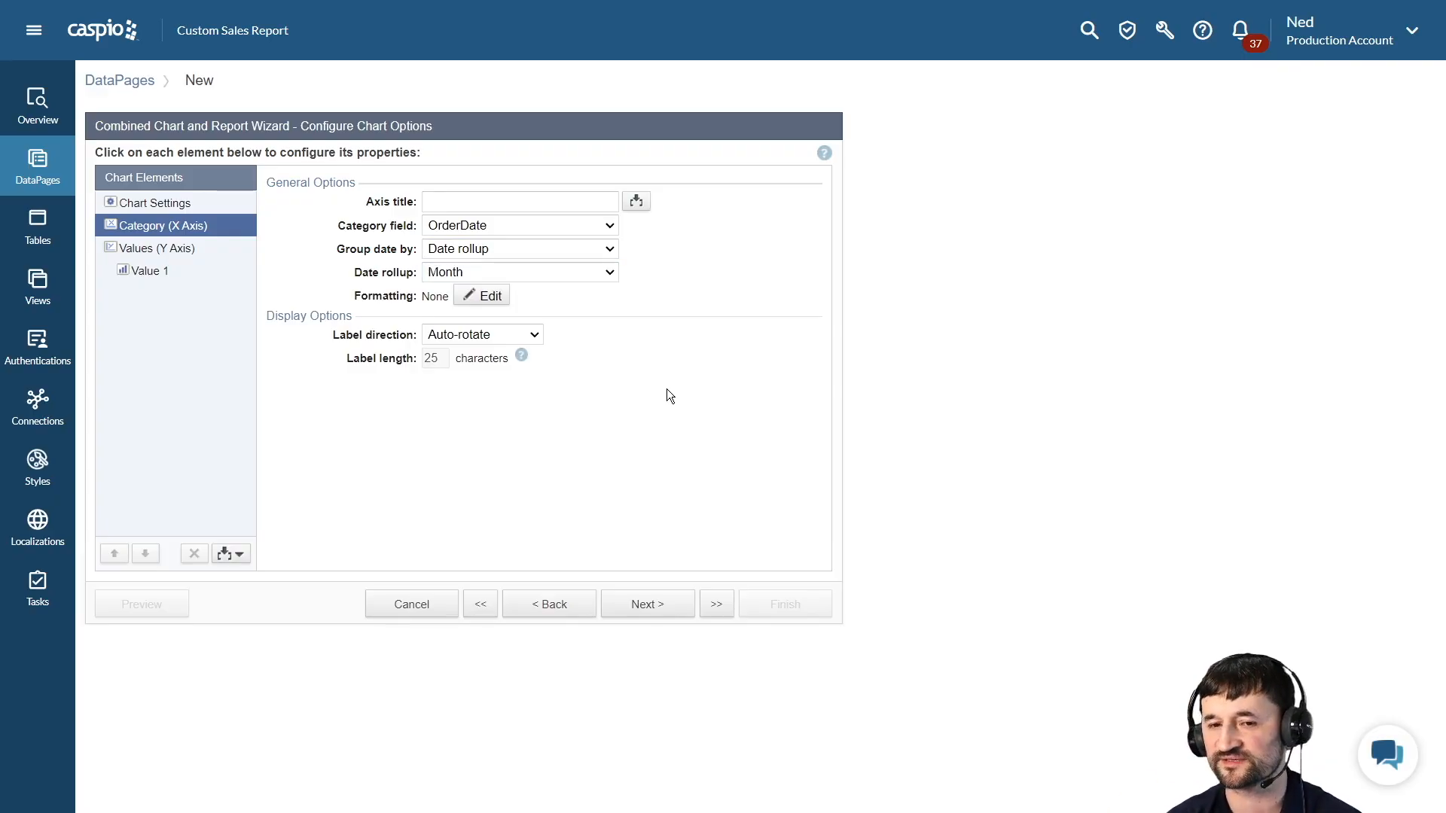
{"action": "left_click", "coordinate": [542, 202]}
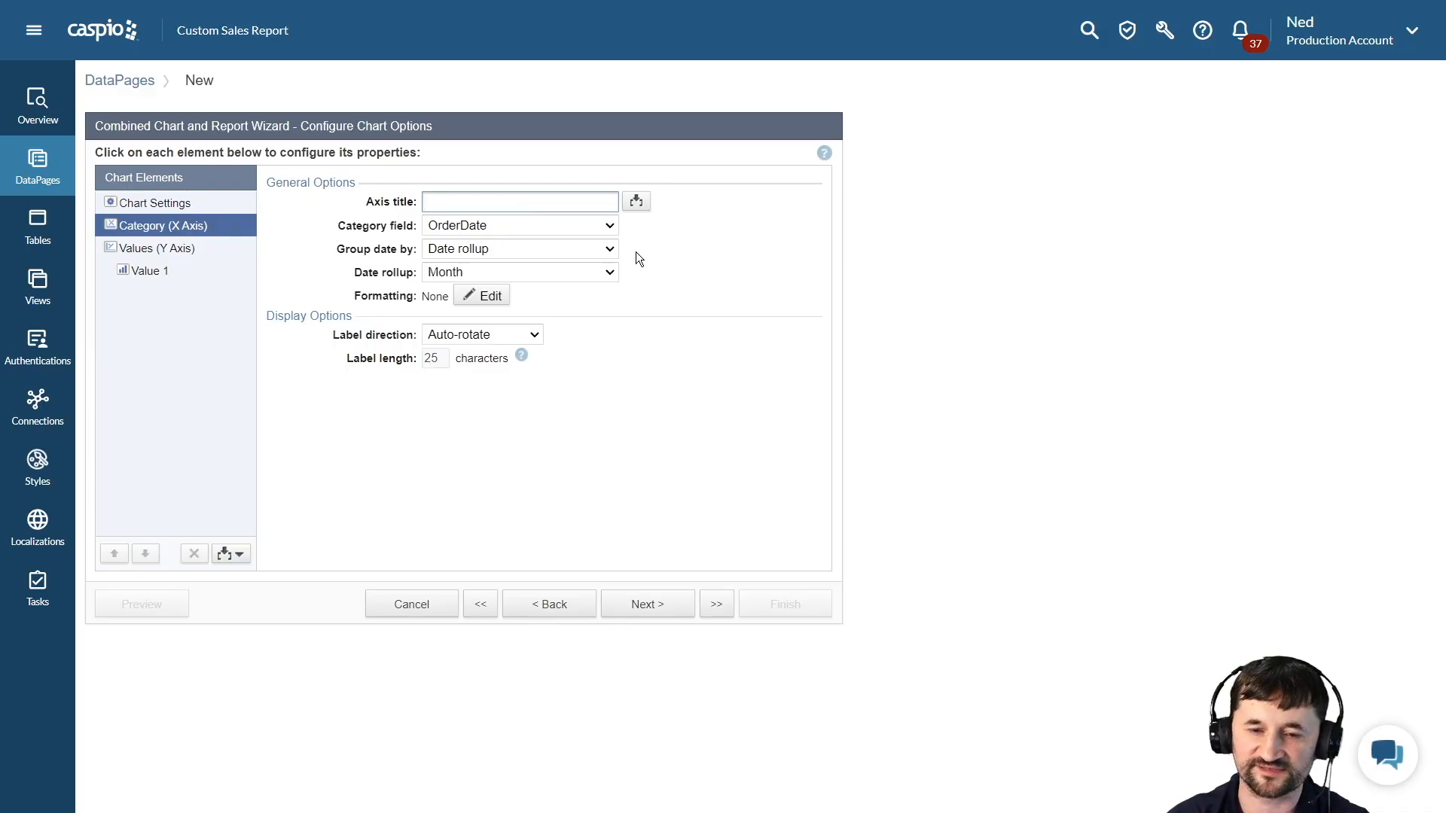
{"action": "type", "text": "Month"}
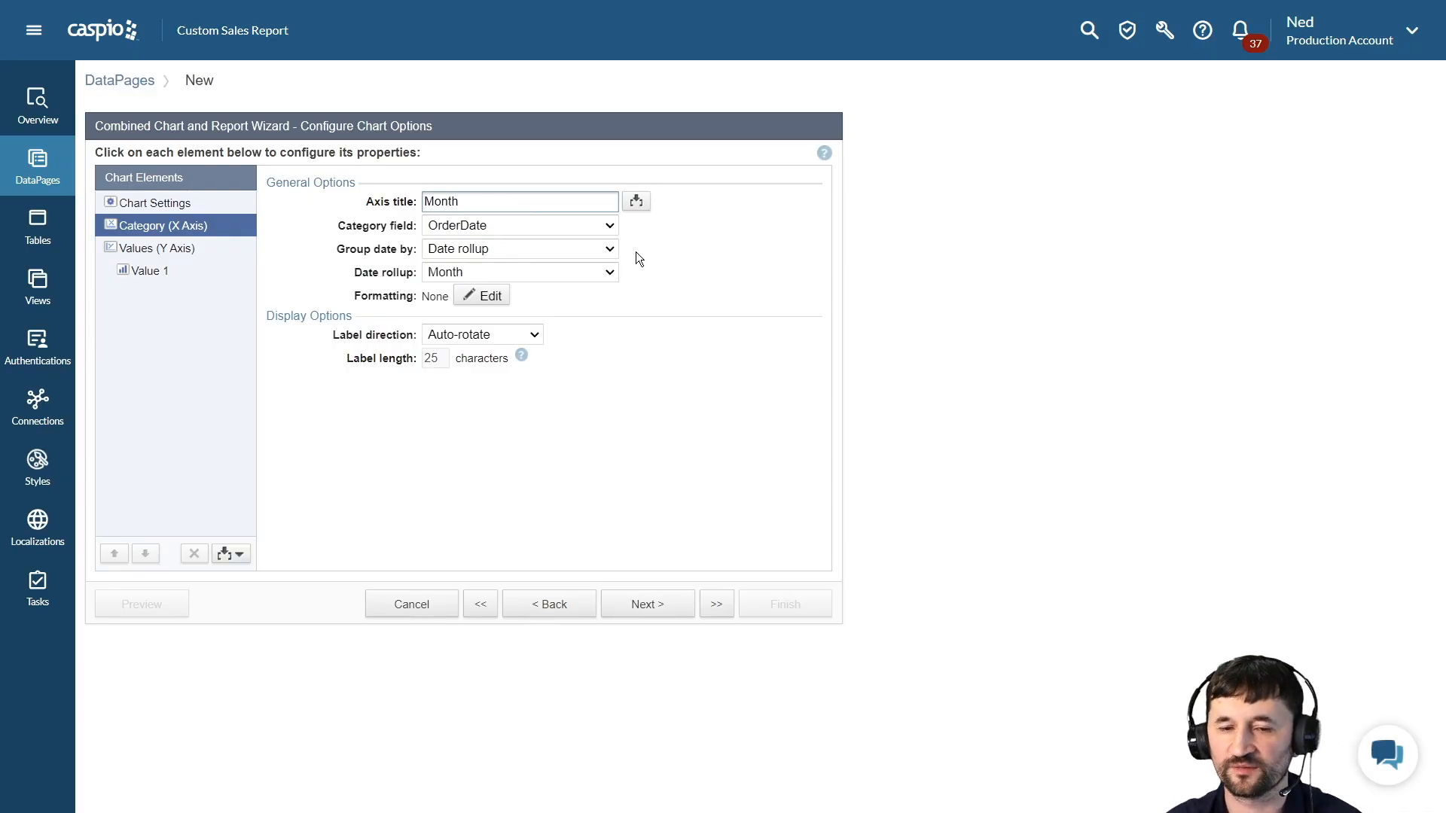
Step: Title the Y axis Total Profit and set its Value 1 field to TotalProfit
{"action": "left_click", "coordinate": [172, 251]}
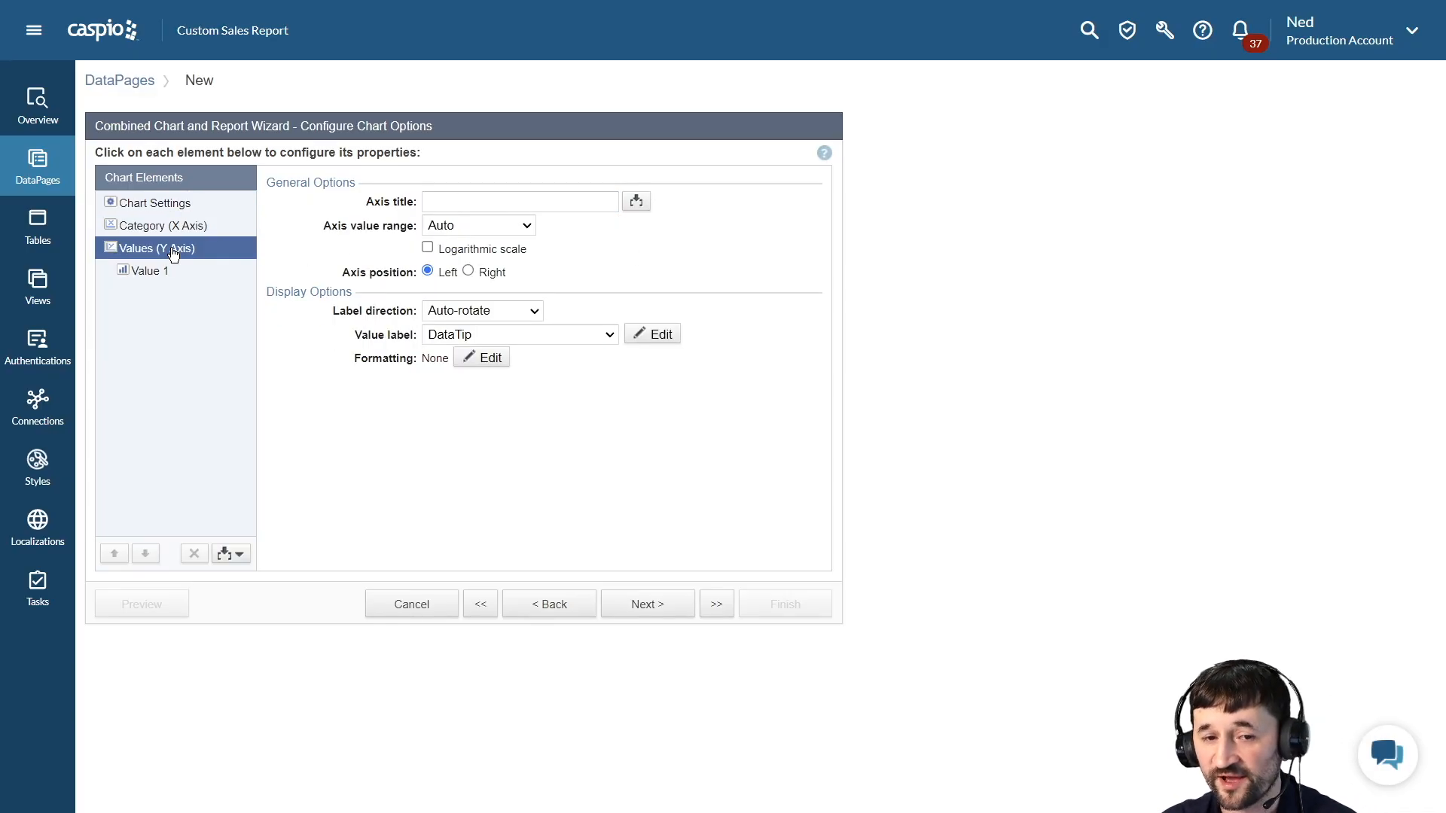
{"action": "left_click", "coordinate": [428, 201]}
{"action": "type", "text": "Total Profit"}
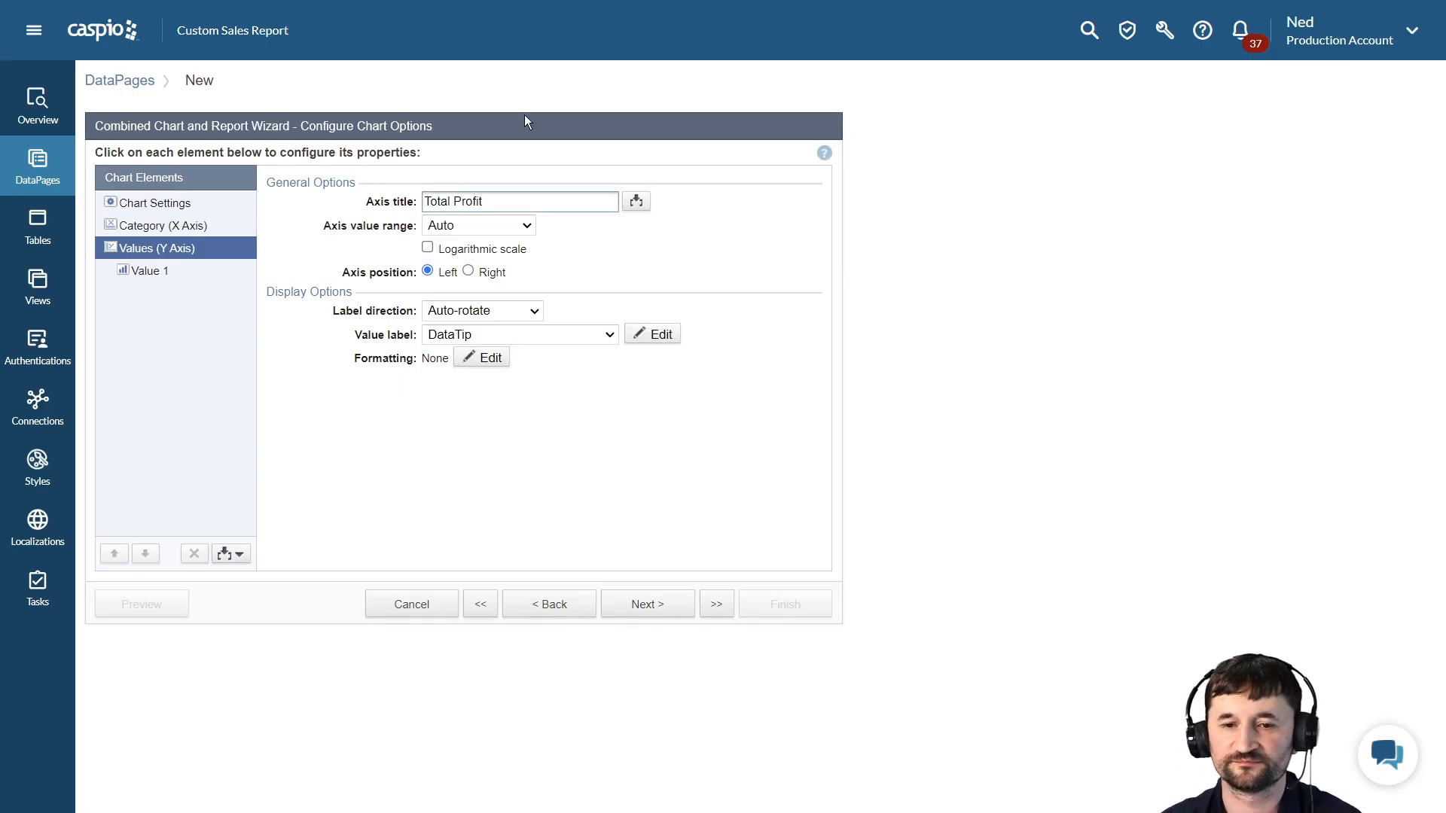
{"action": "left_click", "coordinate": [161, 273]}
{"action": "left_click", "coordinate": [477, 201]}
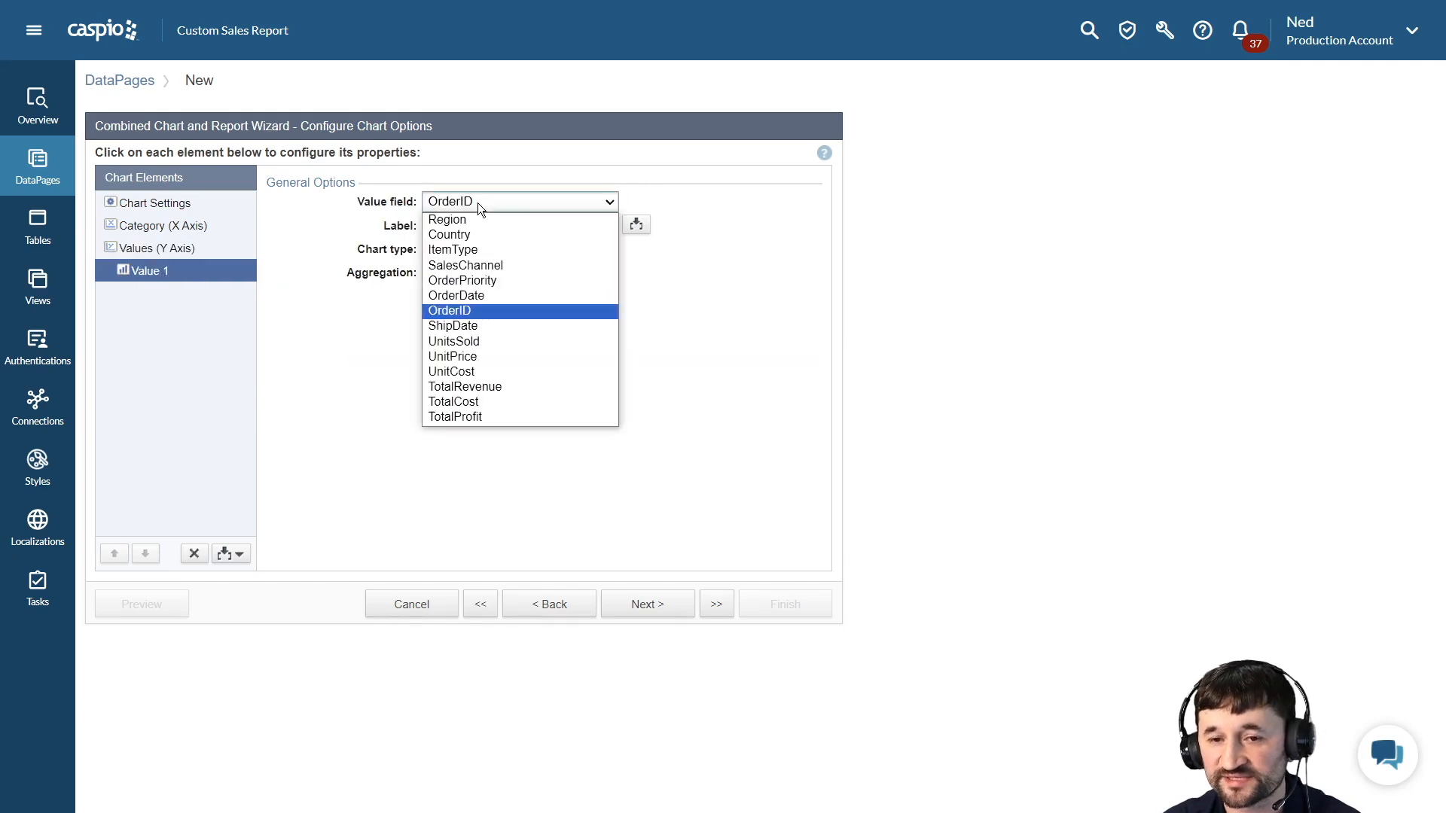
{"action": "left_click", "coordinate": [483, 414]}
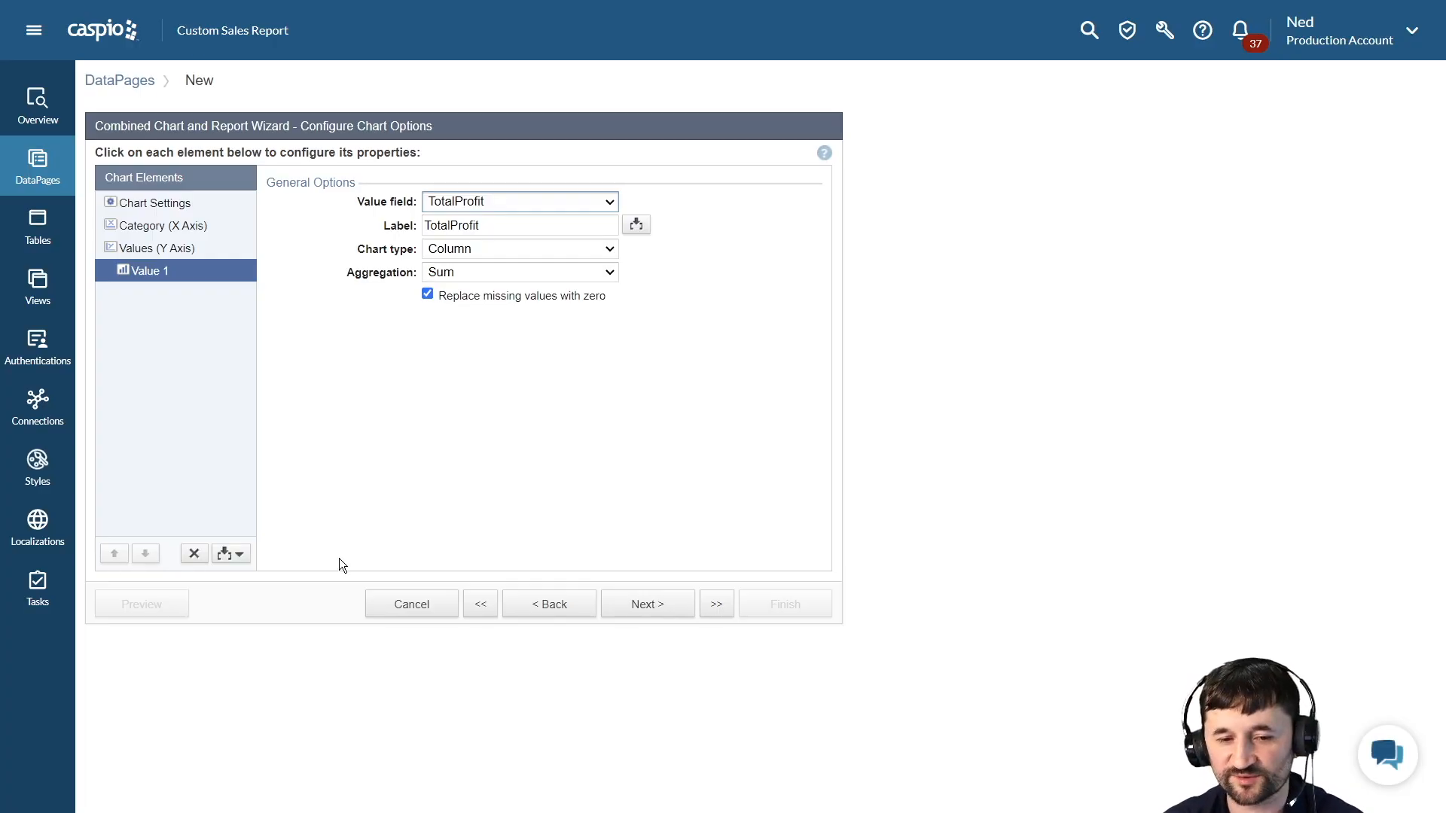
Step: Add a second Y axis to the chart and place a new value element under it
{"action": "left_click", "coordinate": [241, 557]}
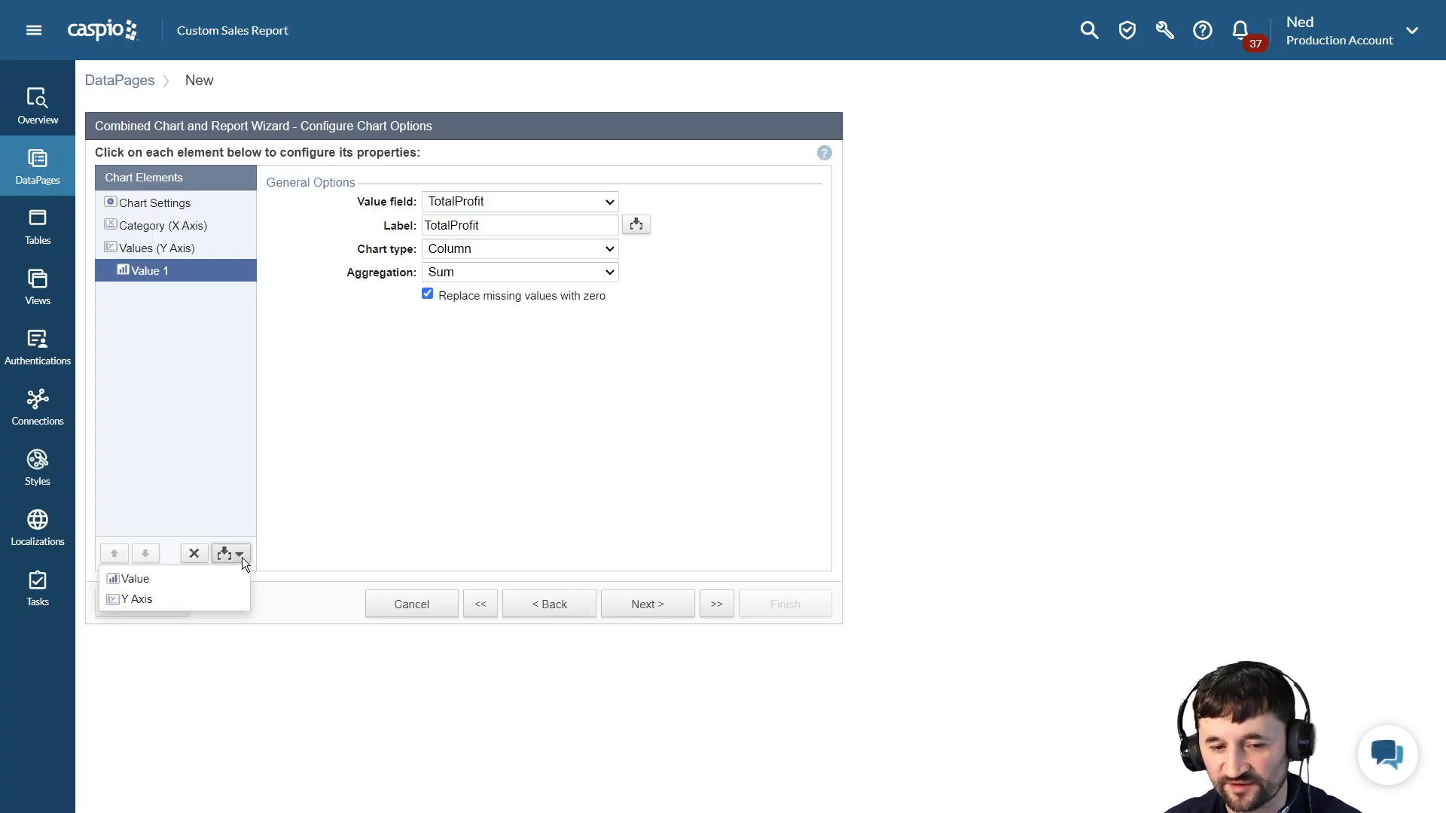
{"action": "left_click", "coordinate": [223, 597]}
{"action": "left_click", "coordinate": [146, 555]}
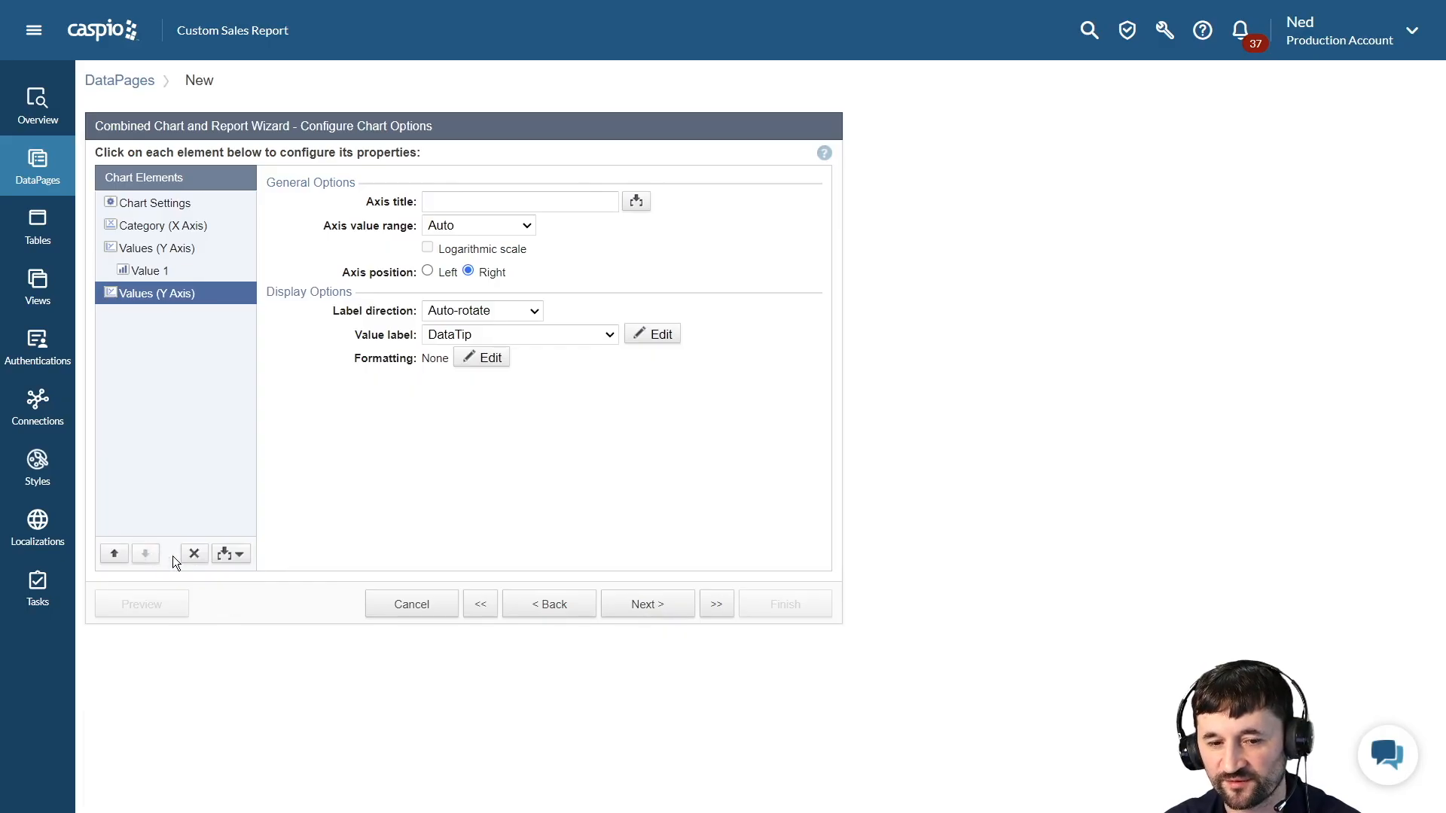
{"action": "left_click", "coordinate": [237, 555]}
{"action": "left_click", "coordinate": [224, 580]}
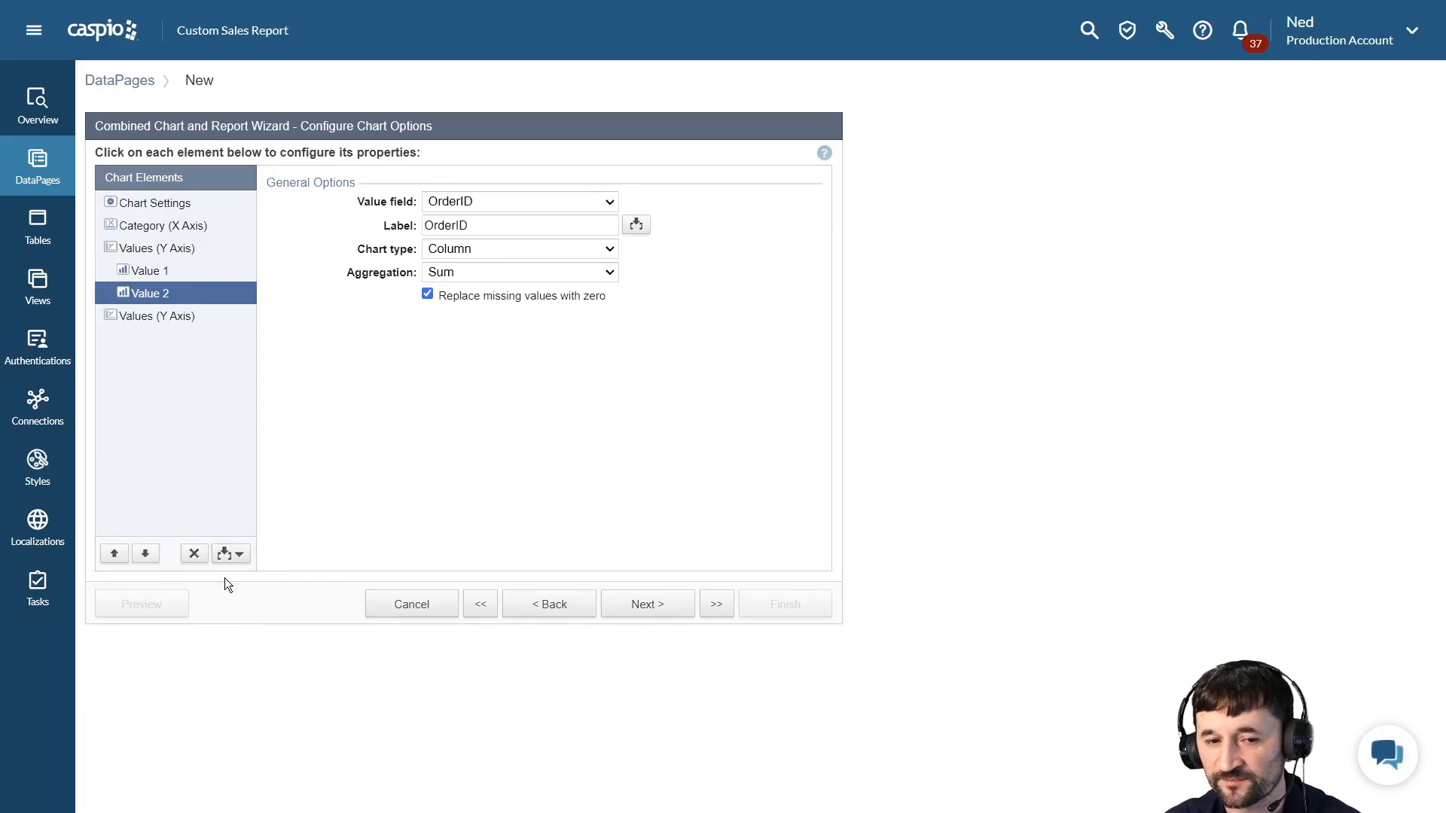
{"action": "left_click", "coordinate": [156, 555]}
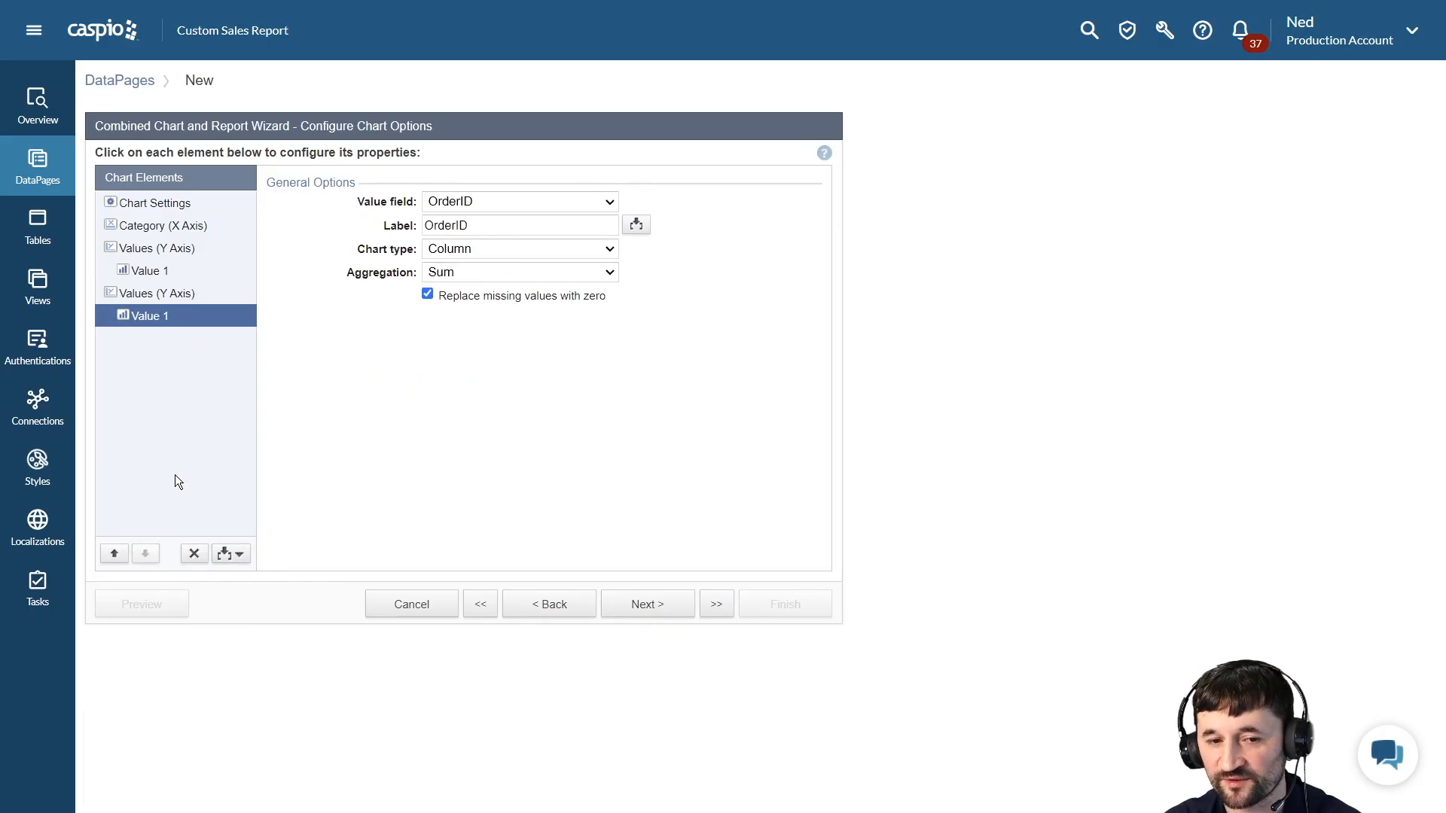
Step: Title the second Y axis Average Sale
{"action": "left_click", "coordinate": [168, 298]}
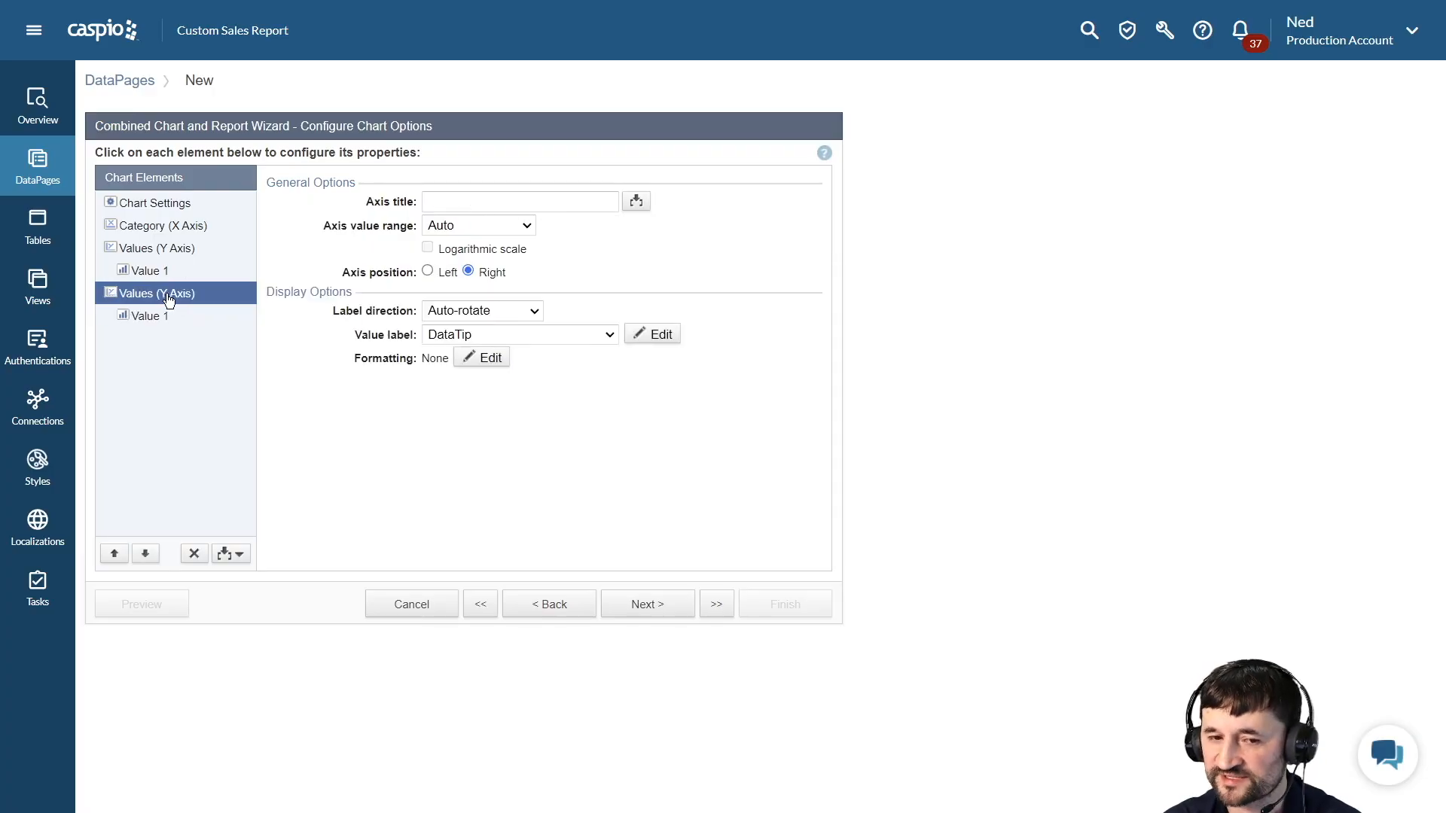
{"action": "left_click", "coordinate": [443, 204]}
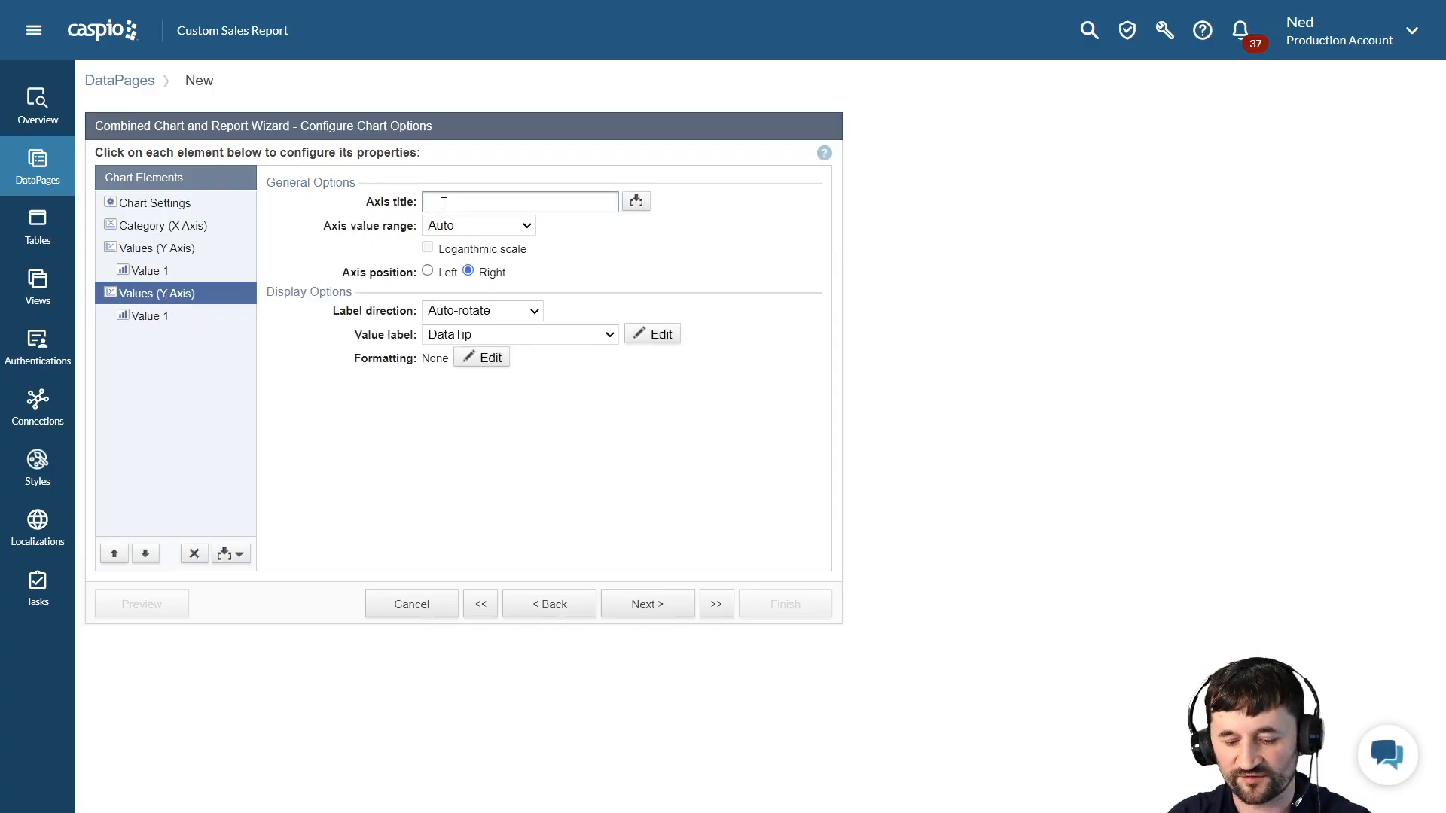
{"action": "type", "text": "Aaverage"}
{"action": "key", "text": "BackSpace"}
{"action": "key", "text": "BackSpace"}
{"action": "key", "text": "BackSpace"}
{"action": "key", "text": "BackSpace"}
{"action": "key", "text": "BackSpace"}
{"action": "key", "text": "BackSpace"}
{"action": "key", "text": "BackSpace"}
{"action": "key", "text": "BackSpace"}
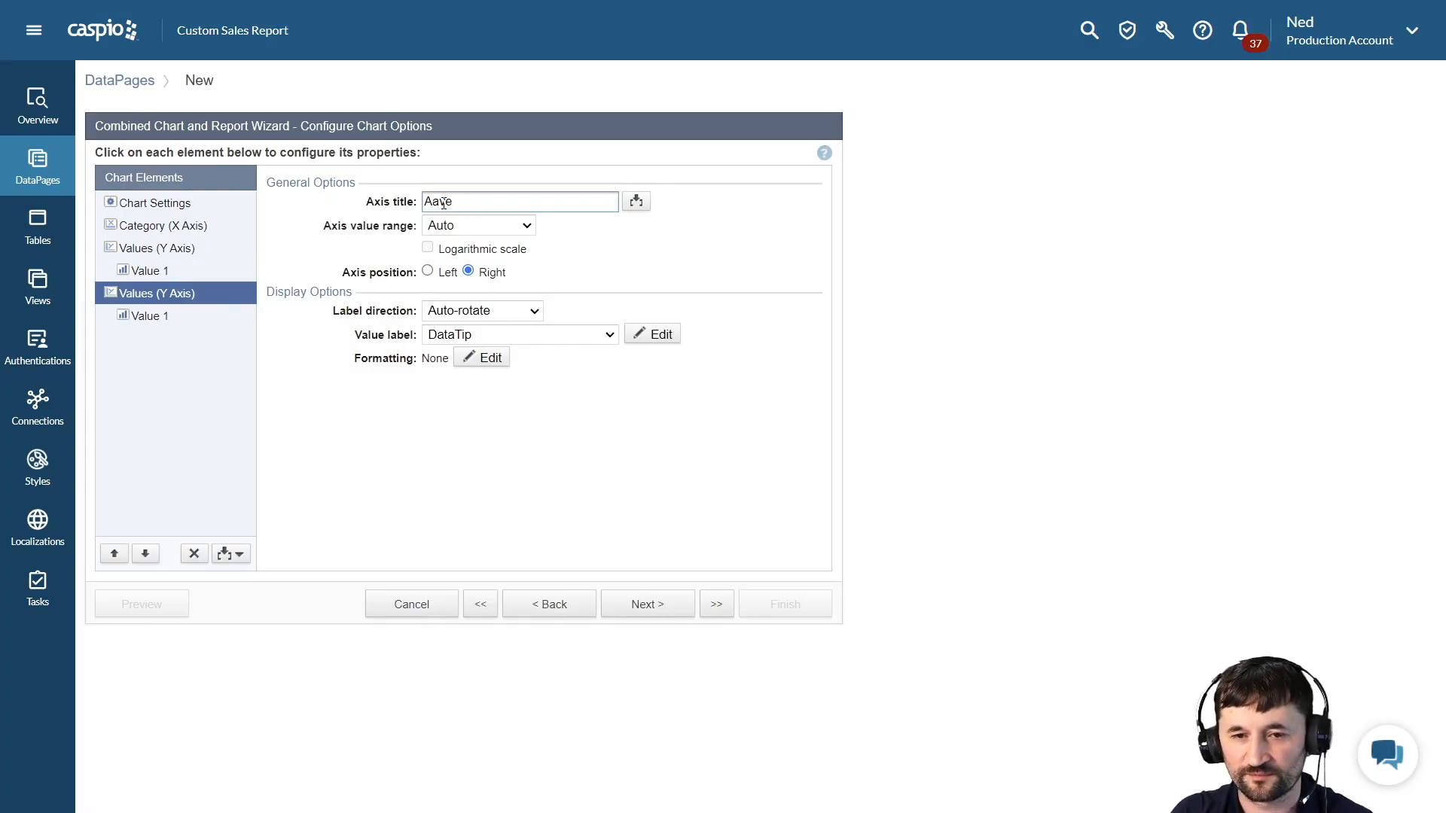
{"action": "type", "text": "verage Sale"}
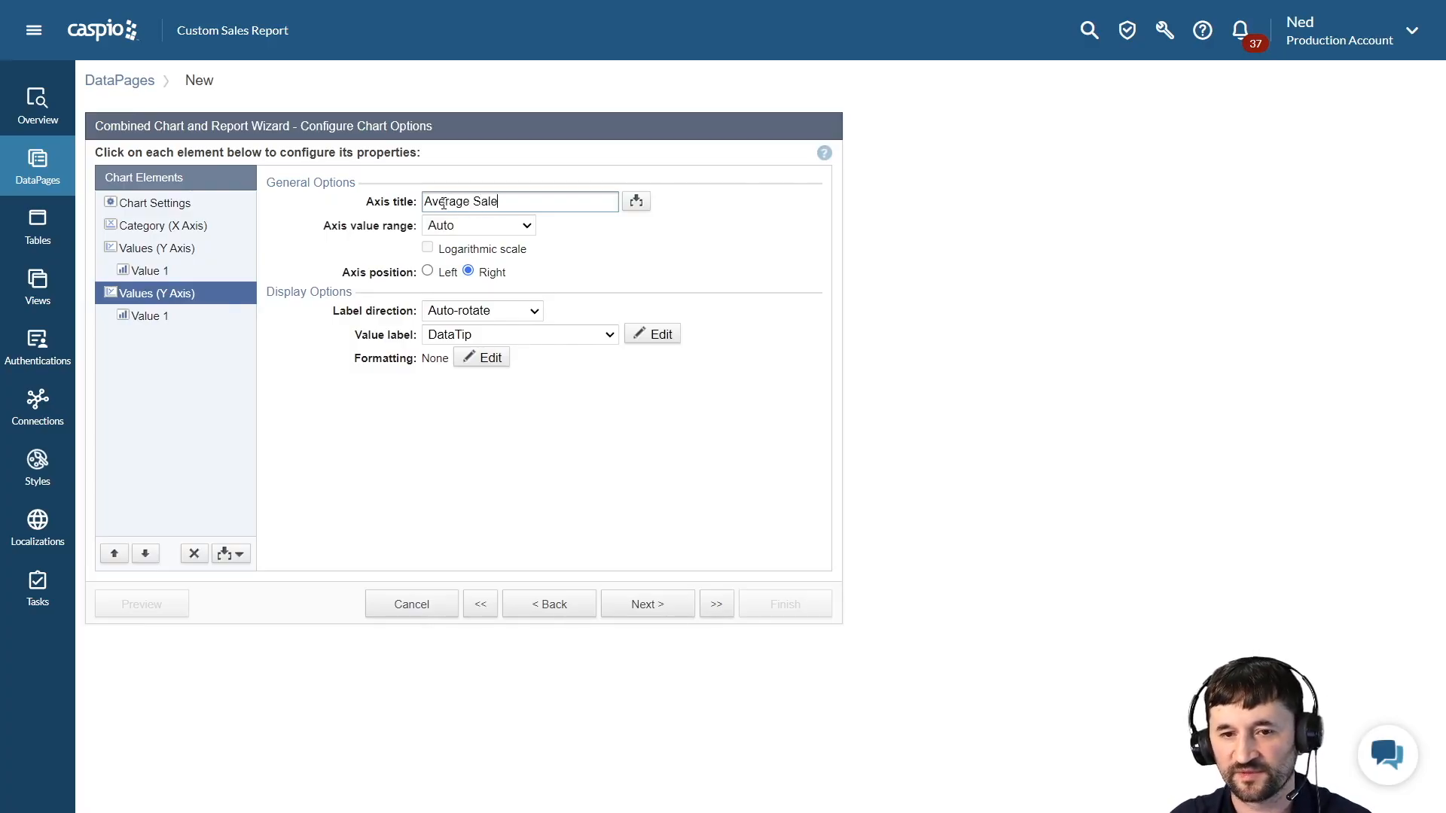
Step: Configure the second Y axis value as TotalProfit with Line chart type, Average aggregation and a Diamond marker
{"action": "left_click", "coordinate": [153, 323]}
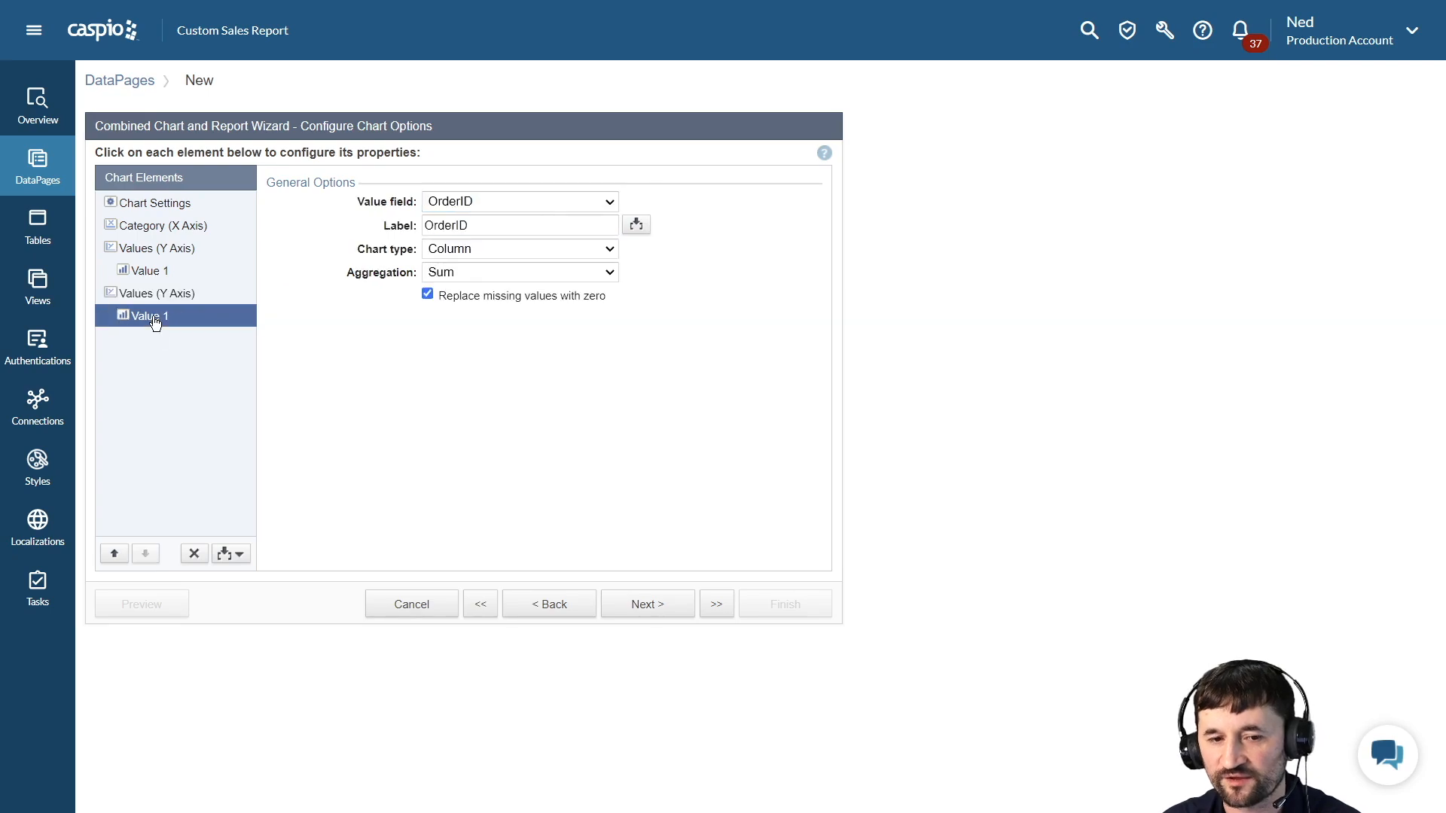
{"action": "left_click", "coordinate": [474, 203]}
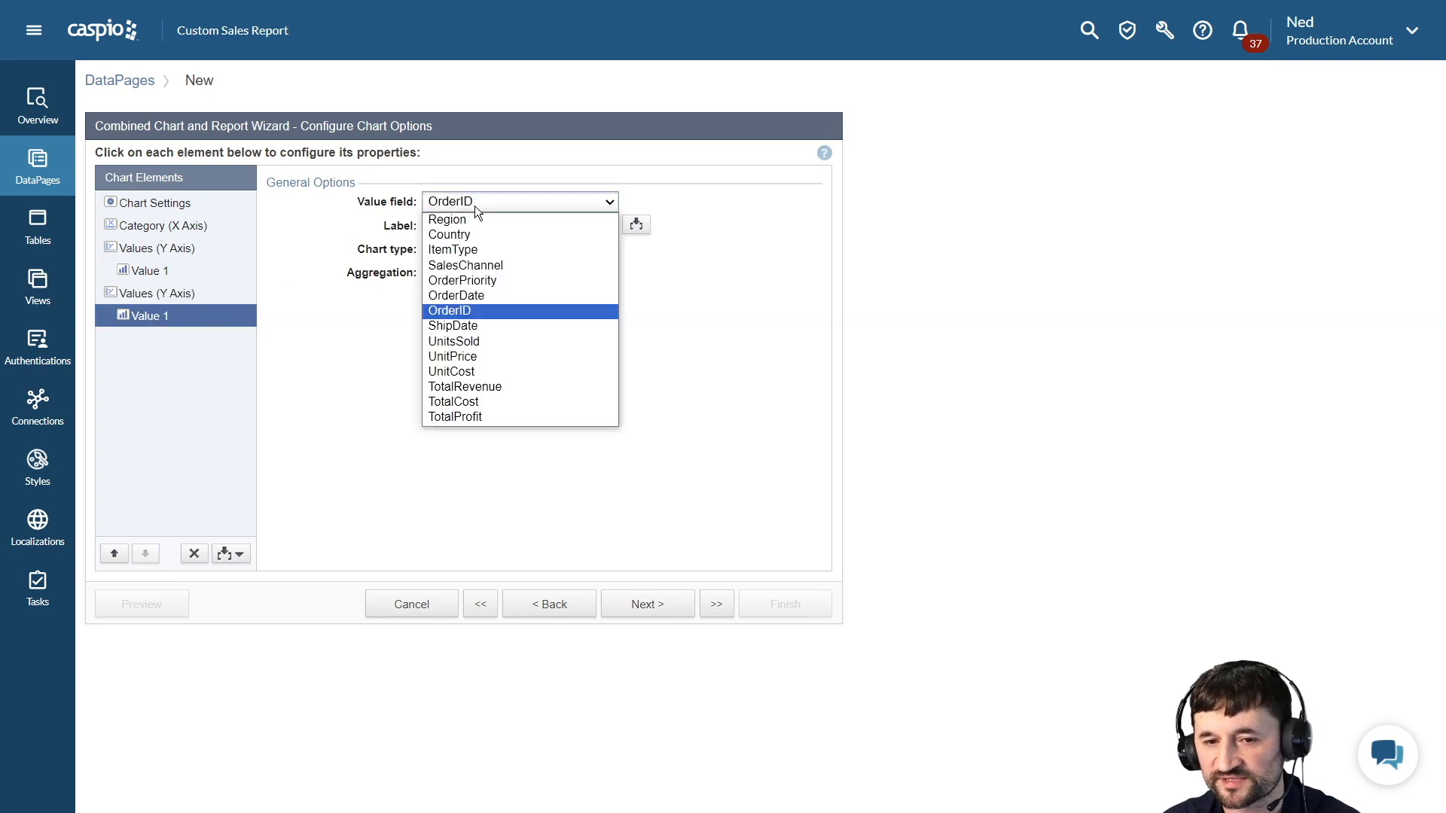
{"action": "left_click", "coordinate": [467, 415]}
{"action": "left_click", "coordinate": [471, 250]}
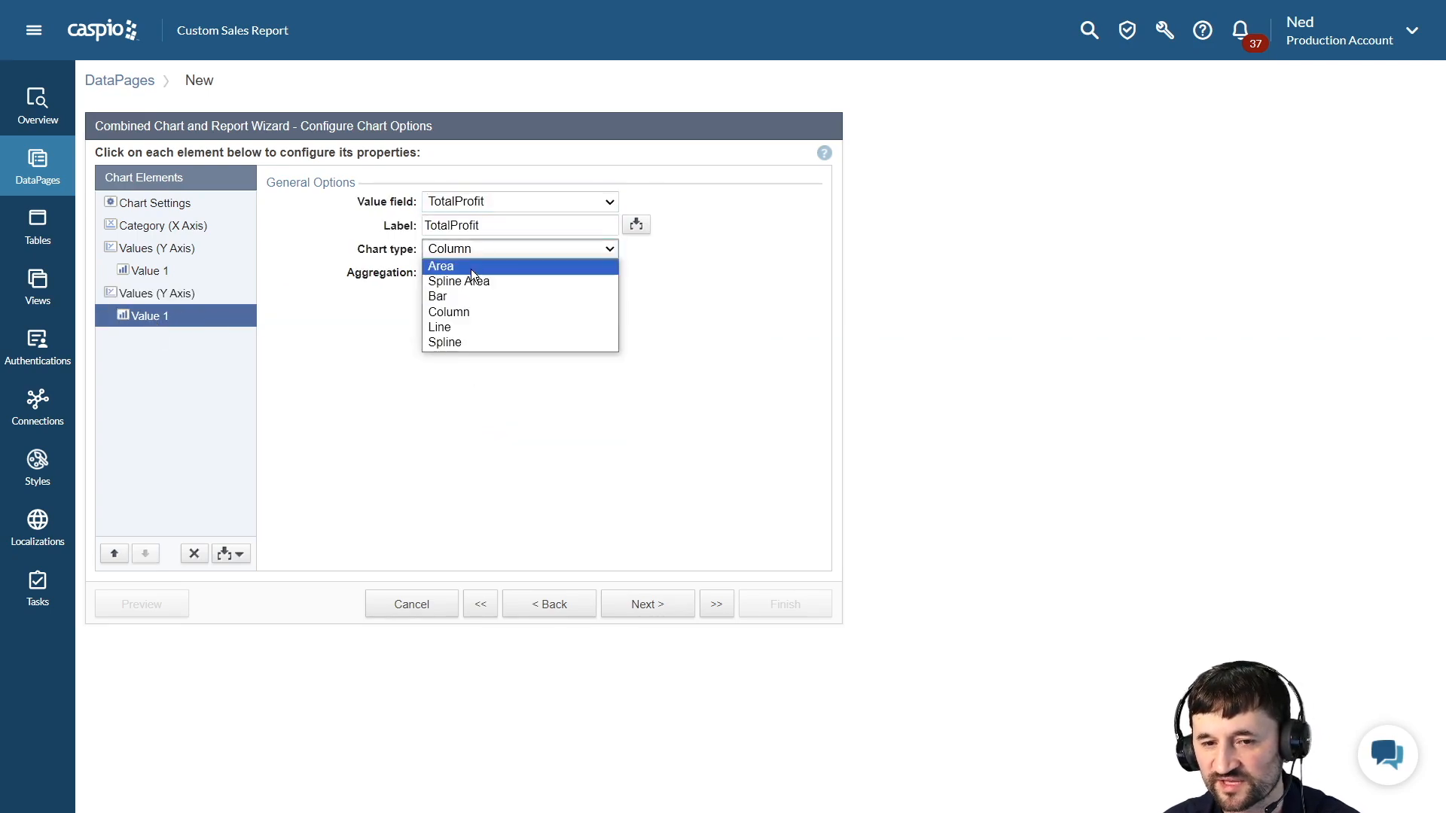
{"action": "left_click", "coordinate": [464, 326]}
{"action": "left_click", "coordinate": [464, 274]}
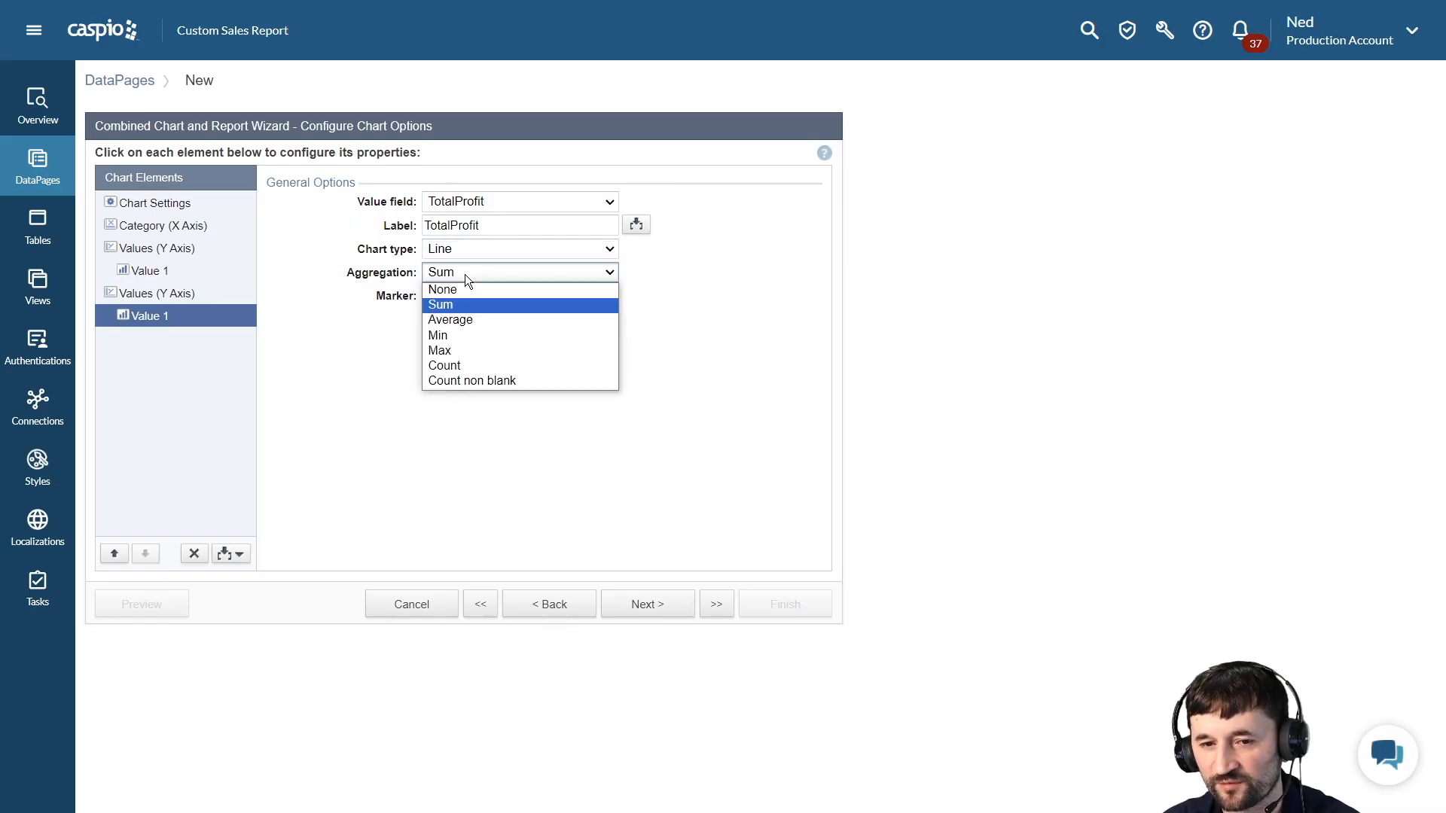
{"action": "left_click", "coordinate": [463, 318]}
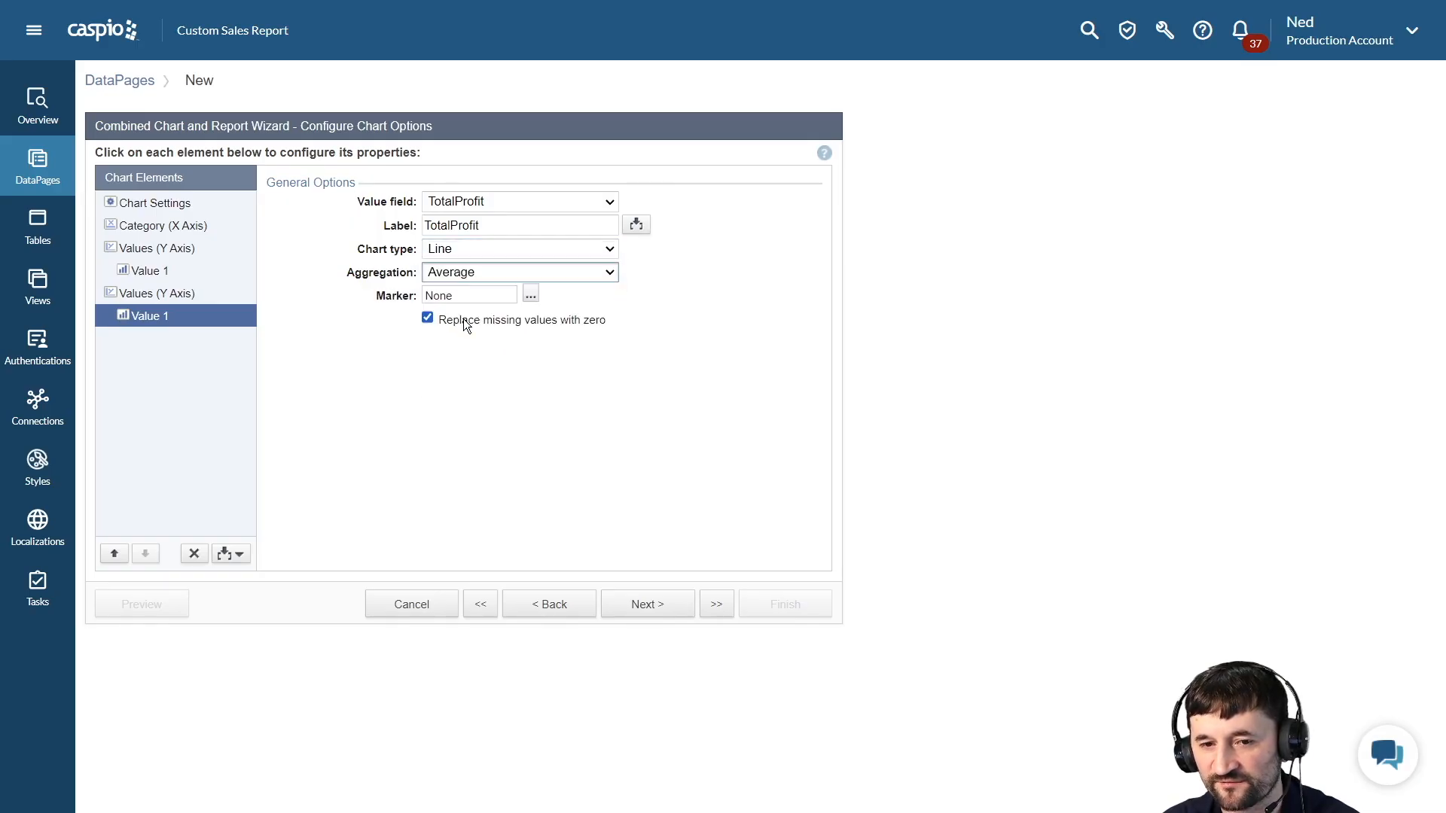
{"action": "left_click", "coordinate": [529, 294]}
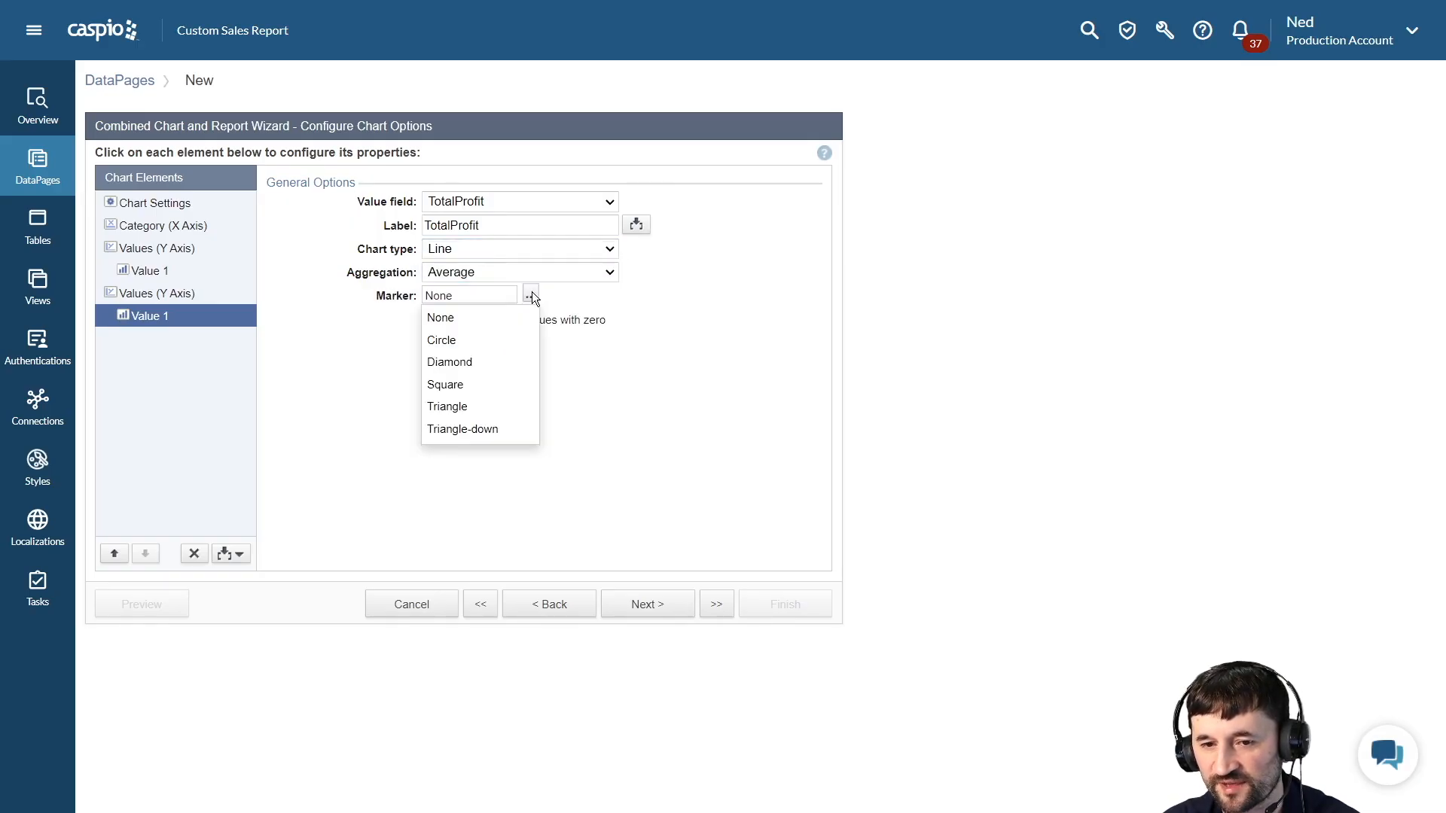
{"action": "left_click", "coordinate": [494, 369]}
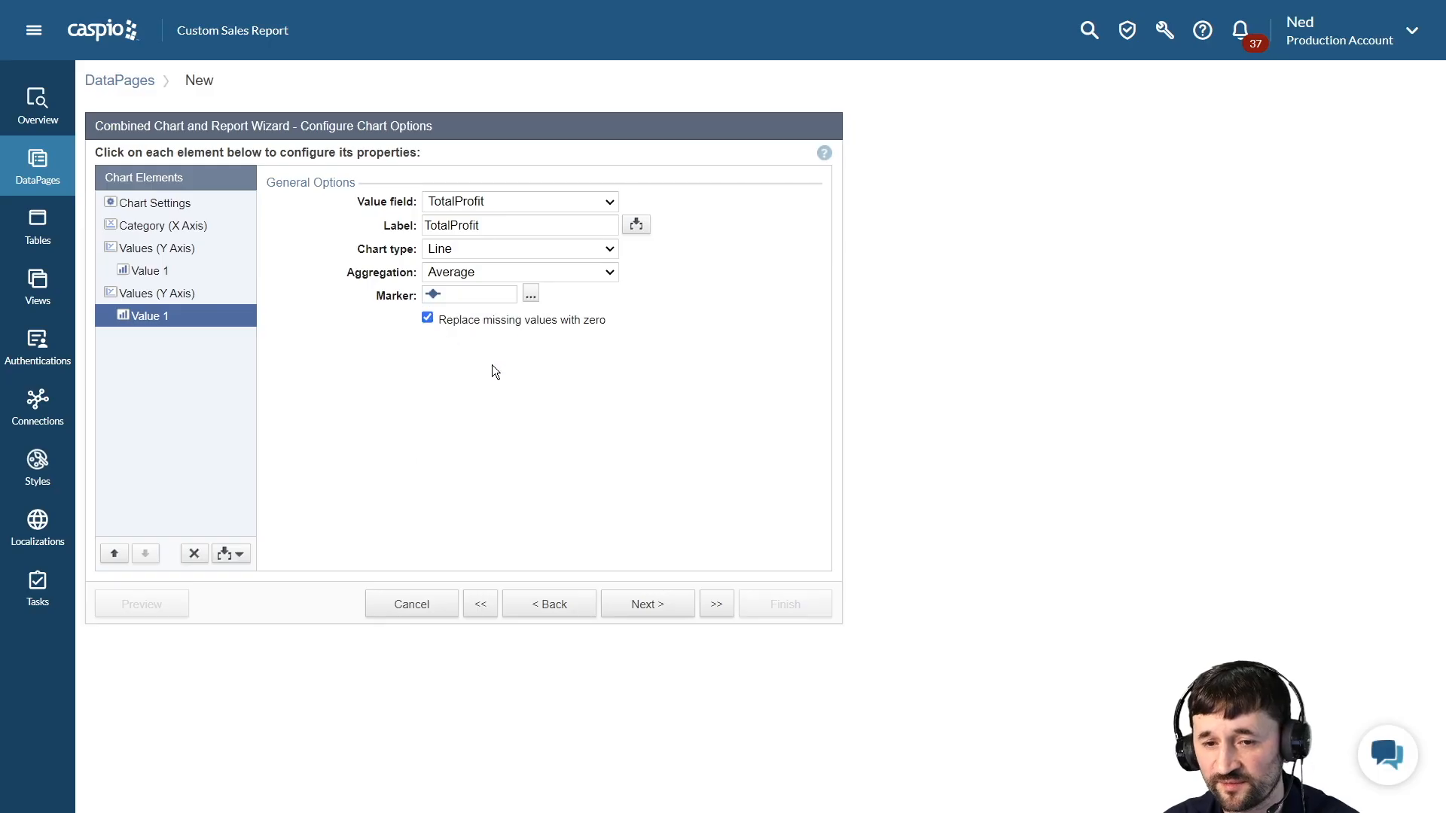
Step: Accept the chart options and the default chart page options, and set the report to have no Details Page
{"action": "left_click", "coordinate": [648, 607]}
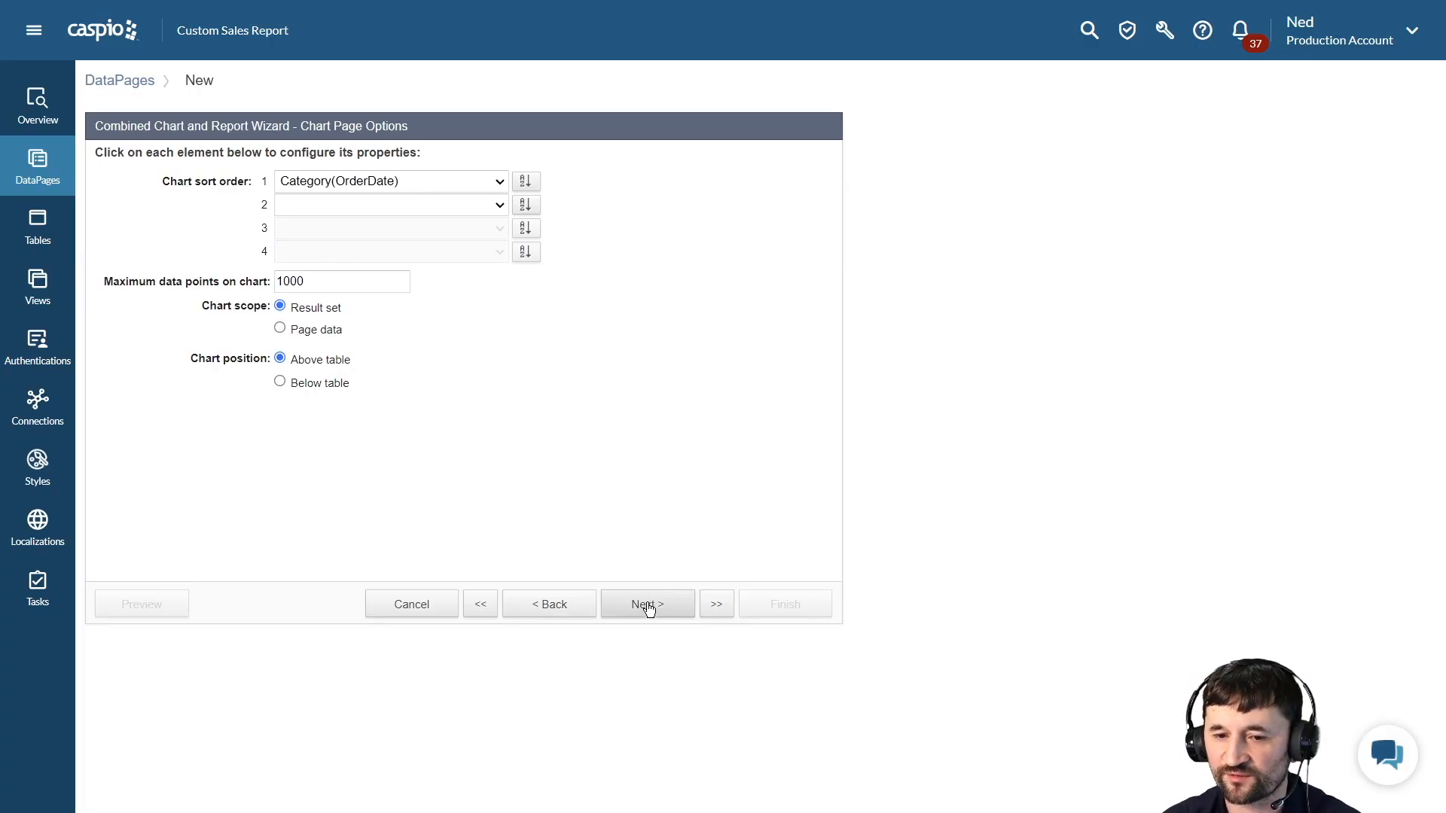
{"action": "left_click", "coordinate": [648, 607]}
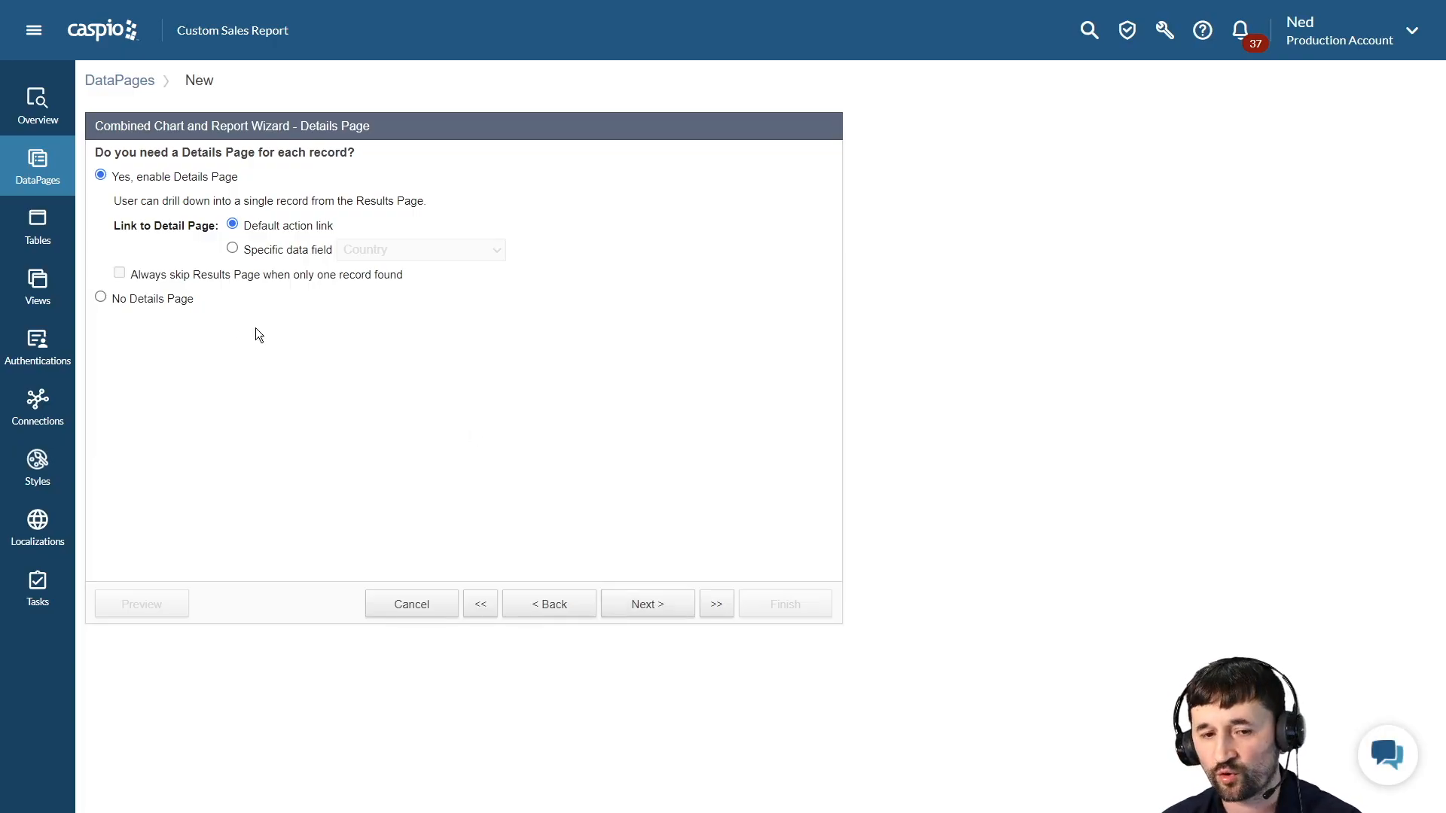
{"action": "left_click", "coordinate": [160, 298]}
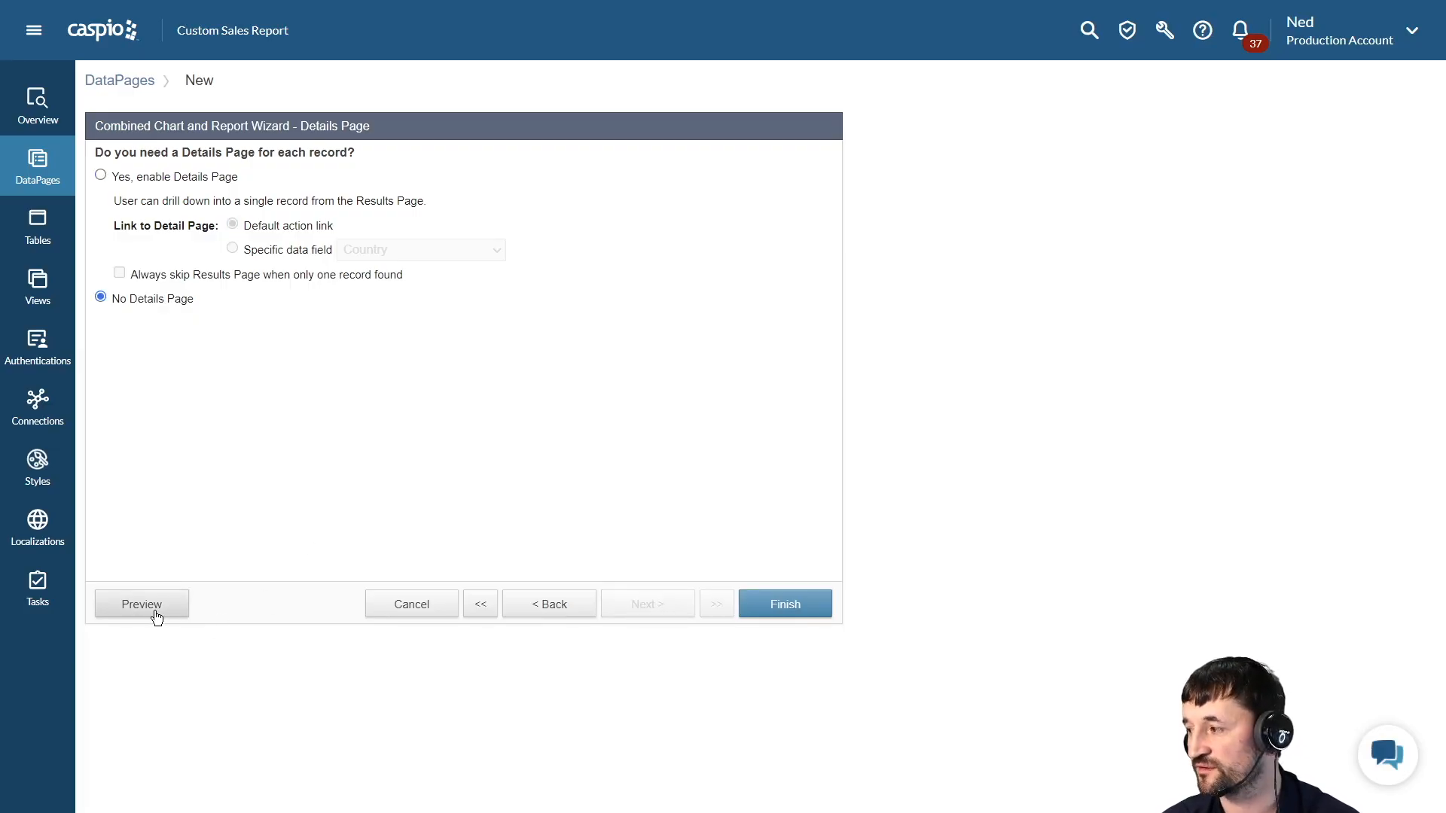
Step: Preview the Sales Report, check the region choices, and toggle the average line series off and on in the chart
{"action": "left_click", "coordinate": [156, 614]}
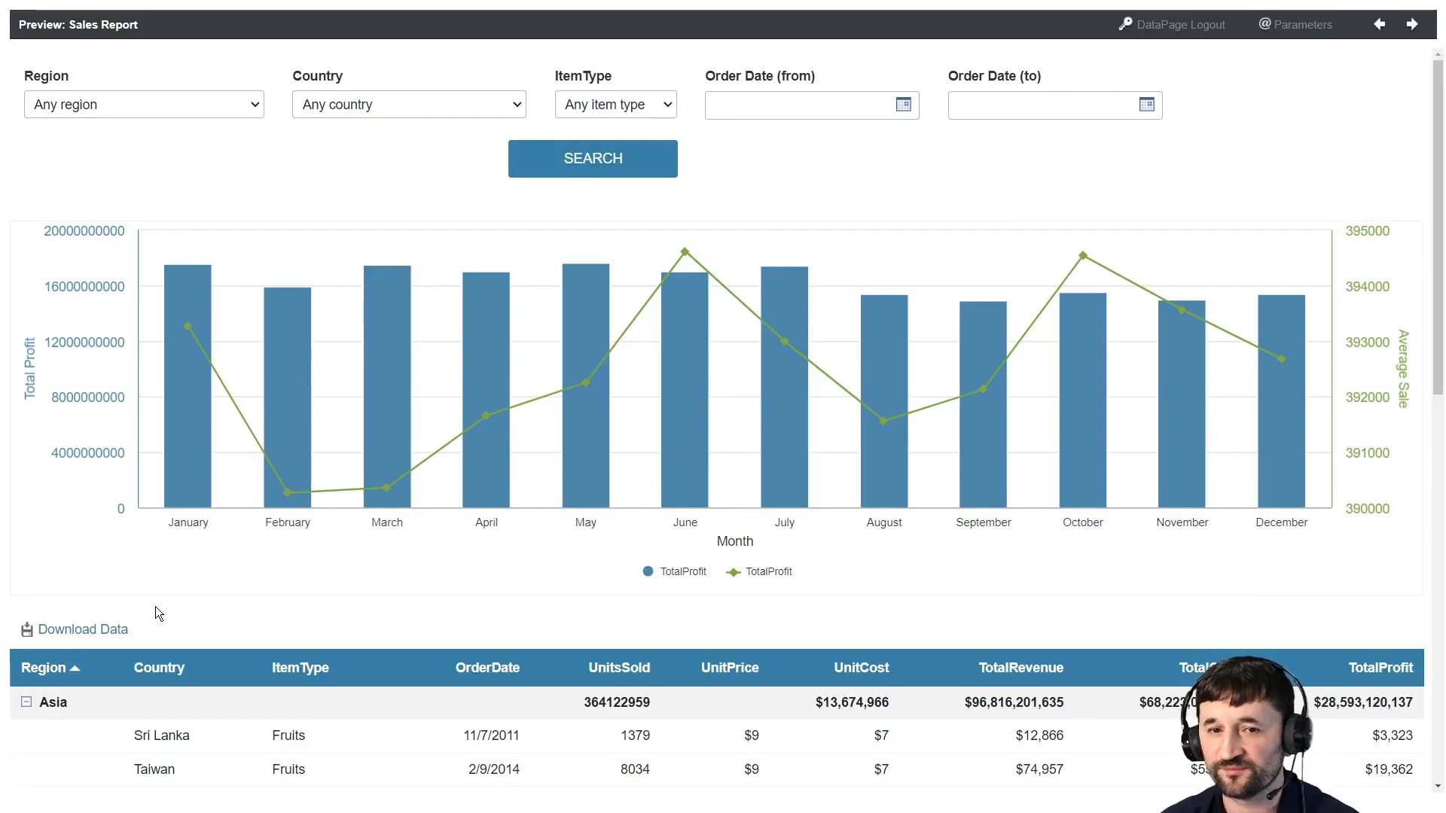
{"action": "left_click", "coordinate": [217, 100]}
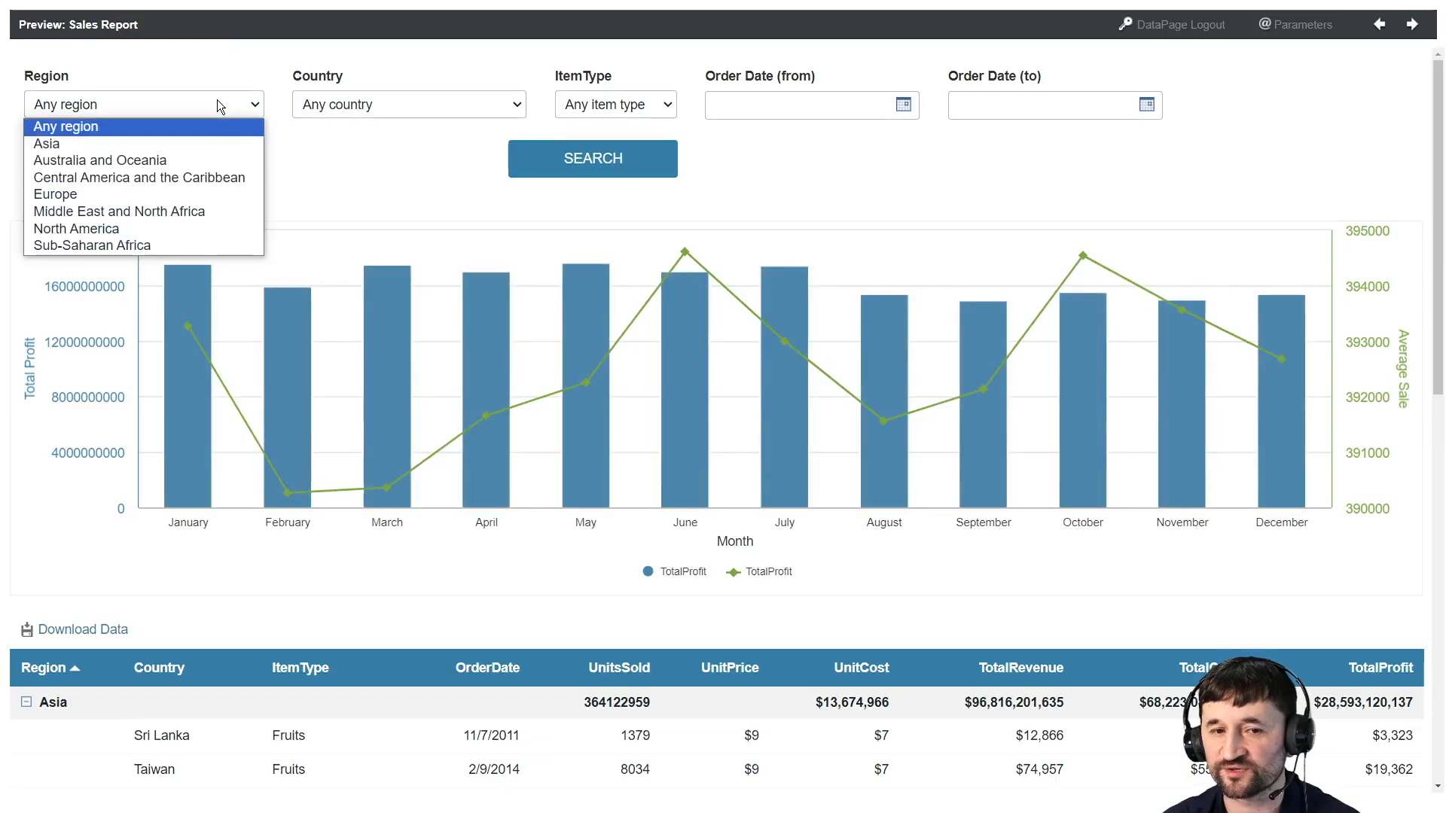
{"action": "left_click", "coordinate": [346, 105]}
{"action": "left_click", "coordinate": [854, 130]}
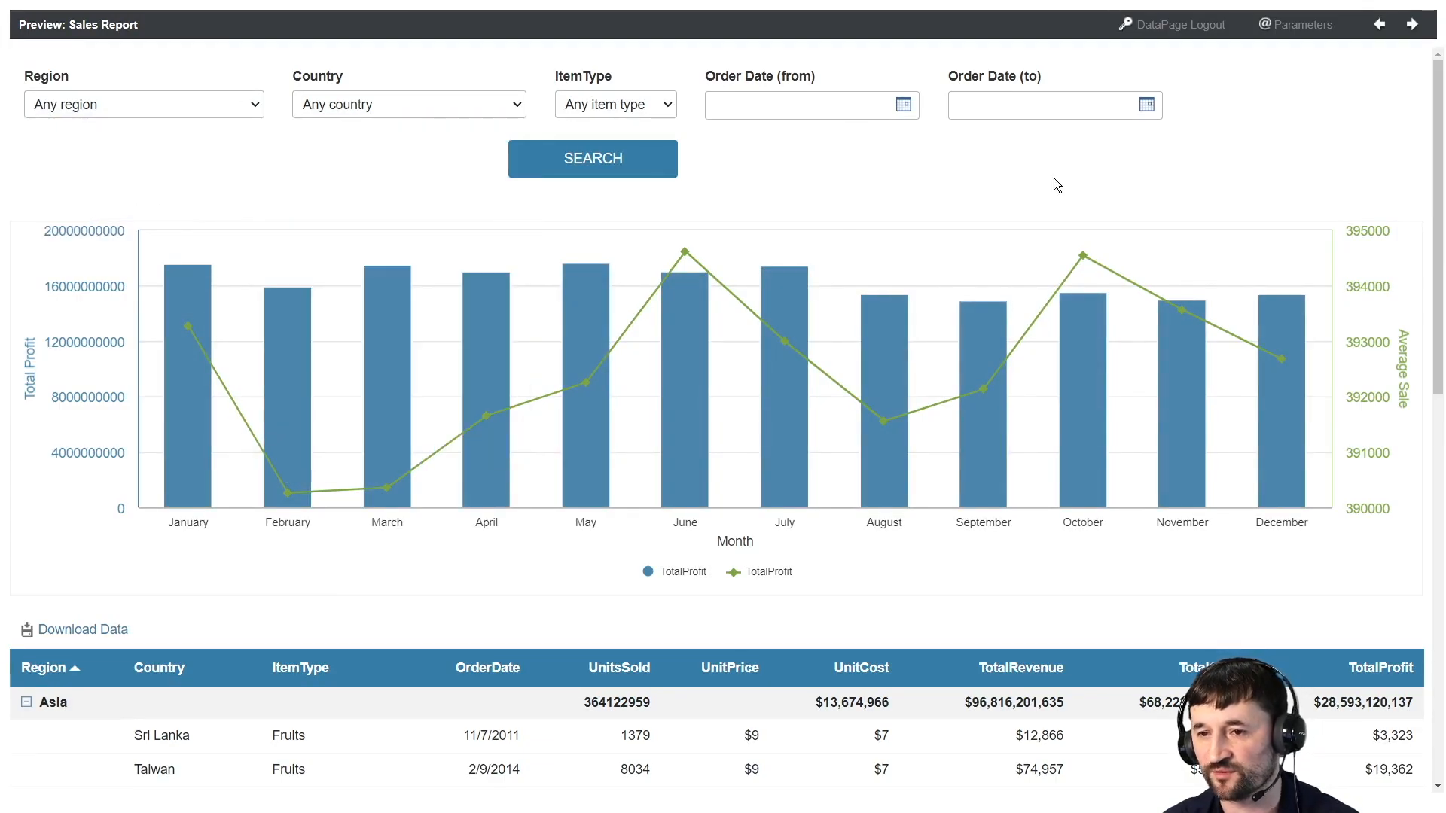
{"action": "left_click", "coordinate": [770, 574]}
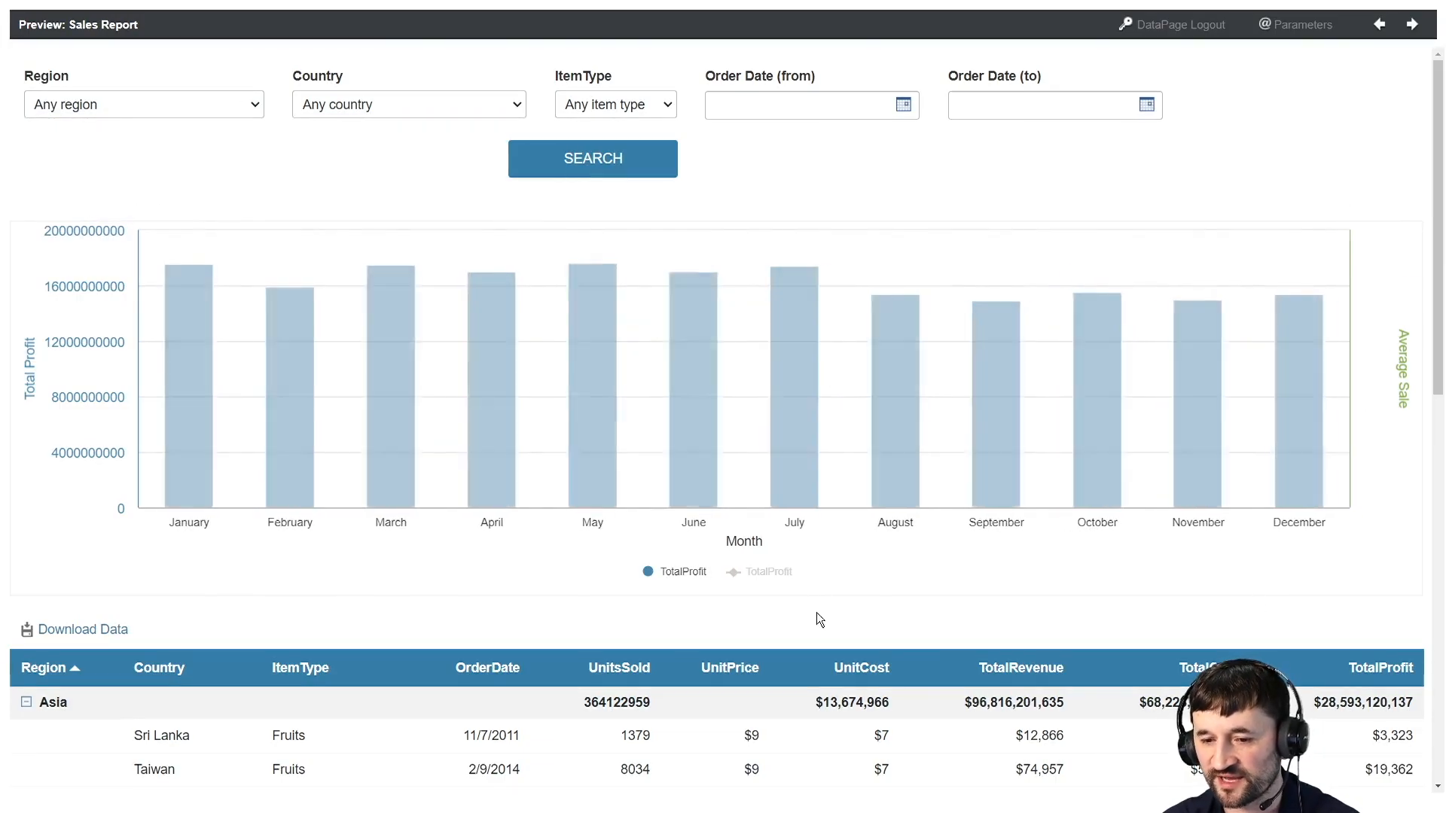
{"action": "left_click", "coordinate": [772, 575]}
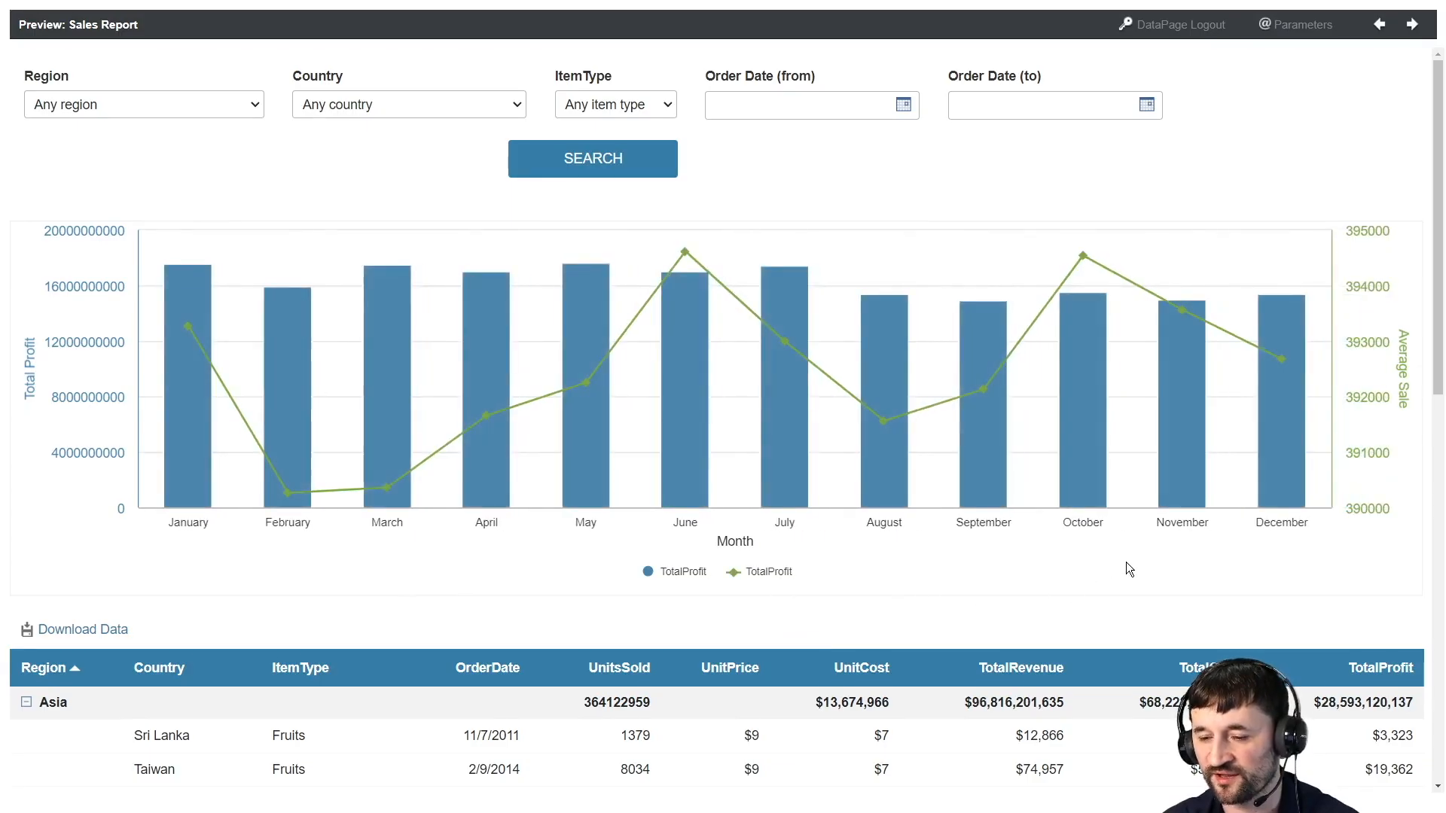
Step: Review the previewed results table, collapsing and expanding the Asia group and checking the totals row and the October chart data
{"action": "scroll", "coordinate": [1132, 551], "scroll_direction": "down", "scroll_amount": 8}
{"action": "scroll", "coordinate": [1132, 550], "scroll_direction": "down", "scroll_amount": 2}
{"action": "scroll", "coordinate": [1134, 542], "scroll_direction": "up", "scroll_amount": 5}
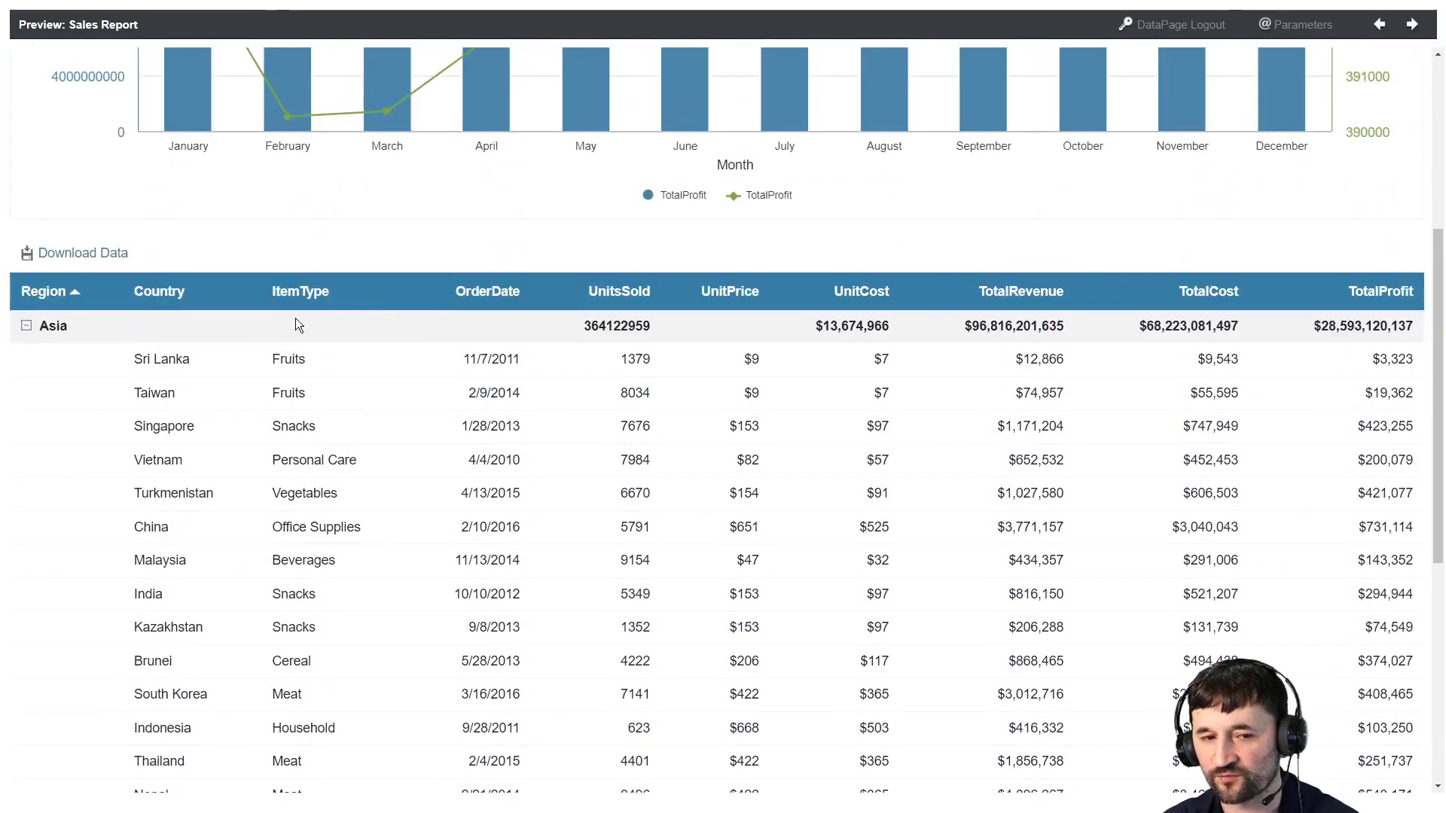
{"action": "left_click", "coordinate": [28, 335]}
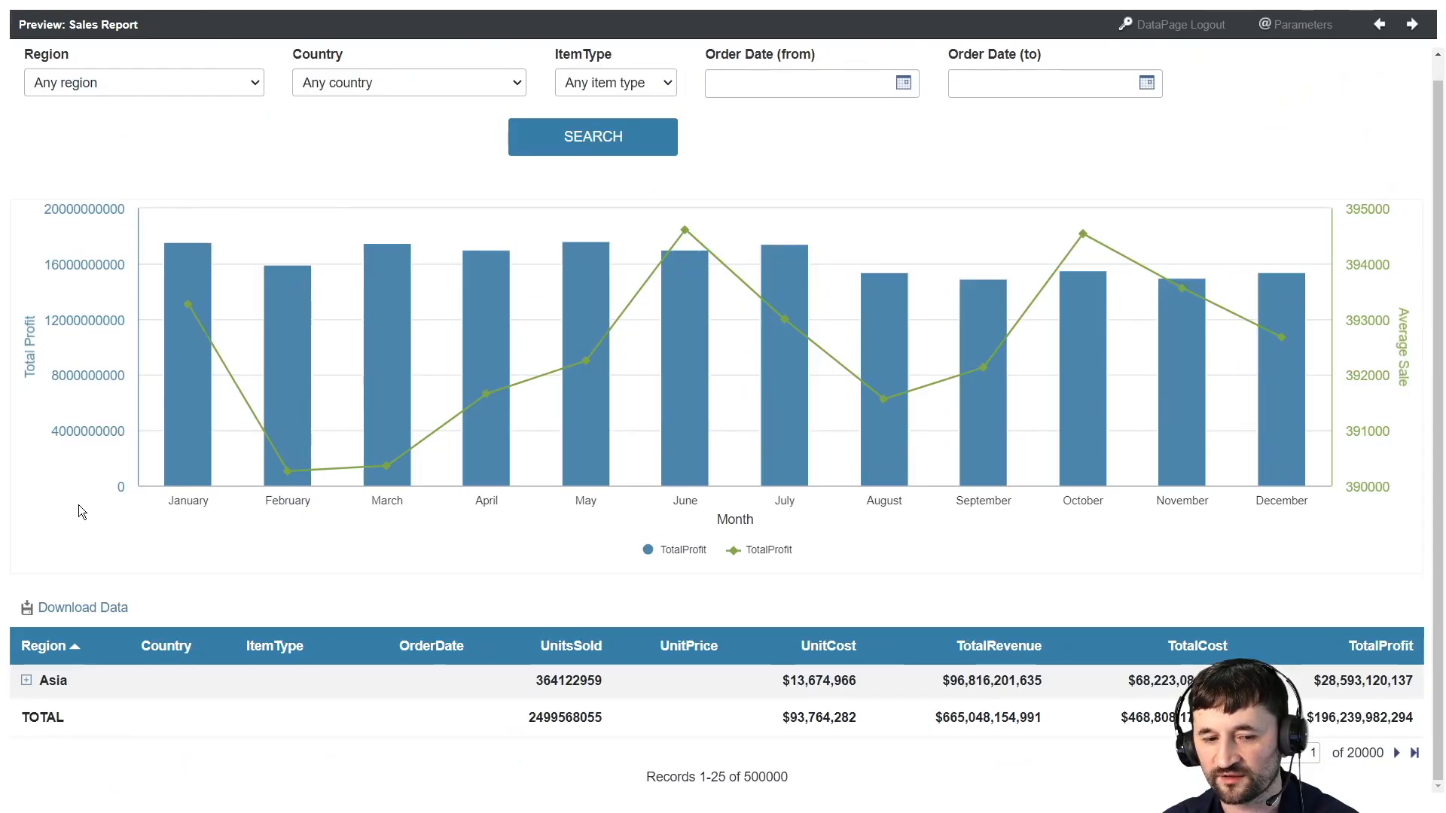
{"action": "left_click", "coordinate": [27, 687]}
{"action": "scroll", "coordinate": [866, 459], "scroll_direction": "down", "scroll_amount": 10}
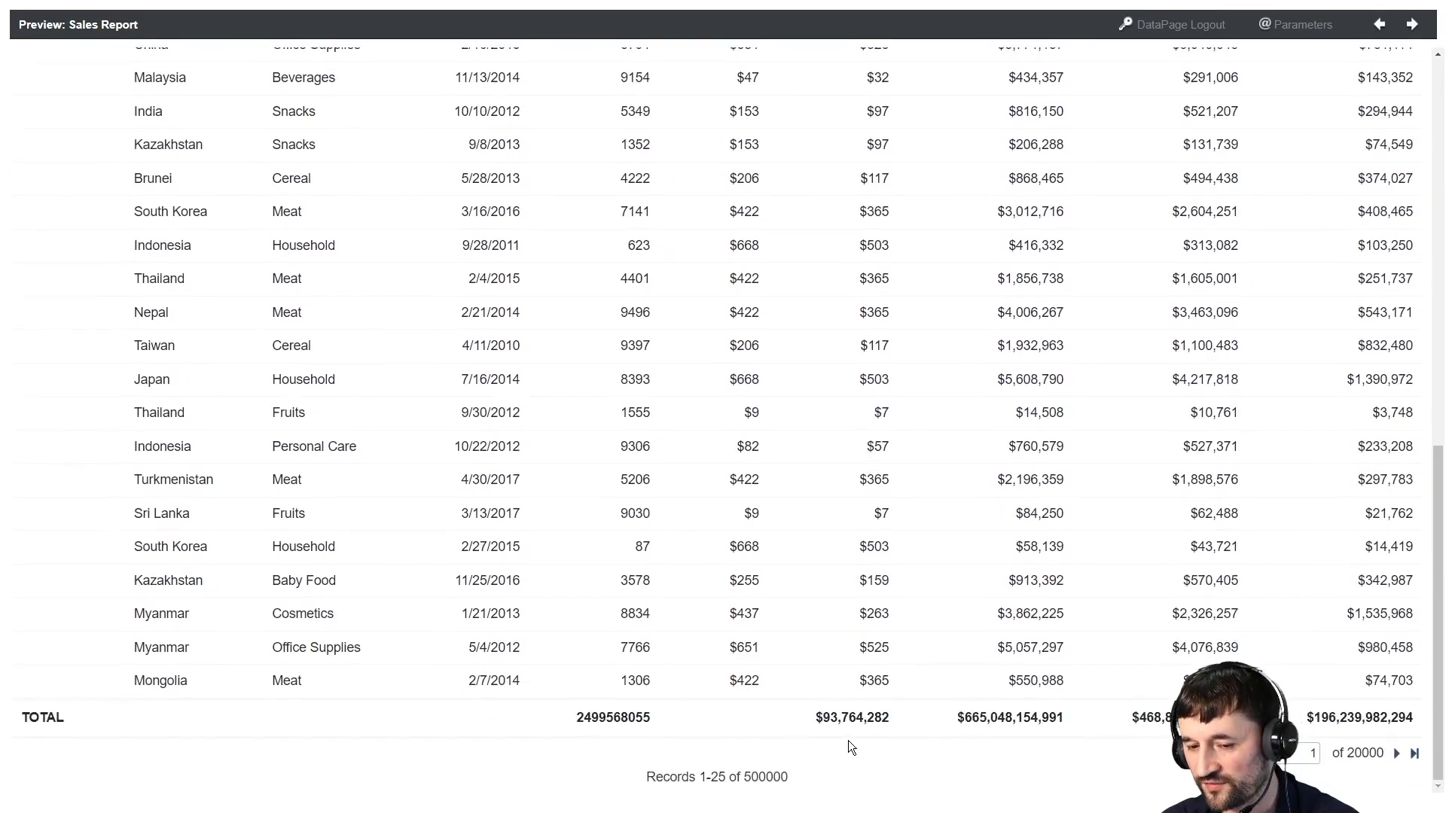
{"action": "scroll", "coordinate": [1095, 516], "scroll_direction": "up", "scroll_amount": 10}
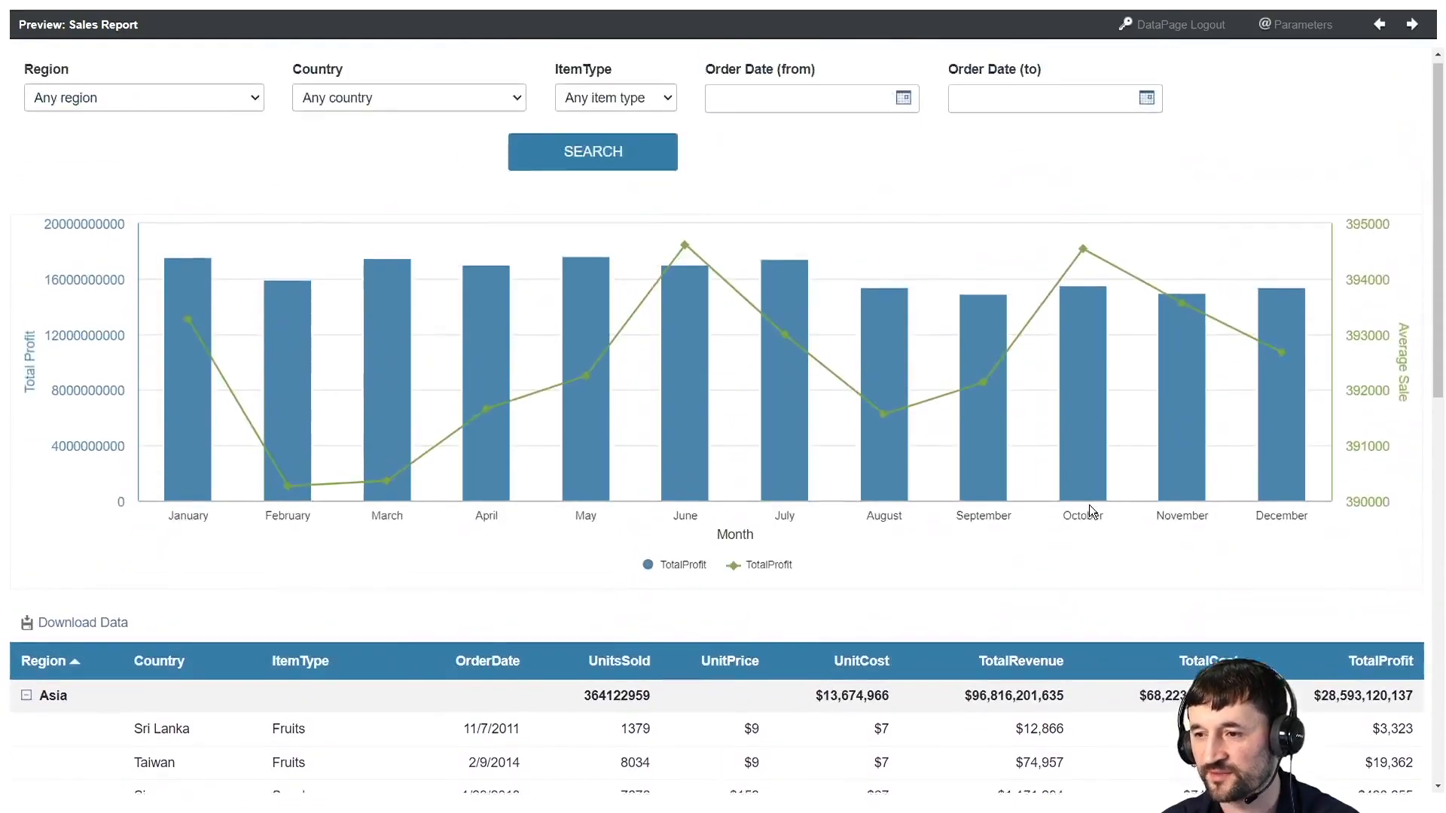
{"action": "mouse_move", "coordinate": [1087, 504]}
{"action": "mouse_move", "coordinate": [1109, 278]}
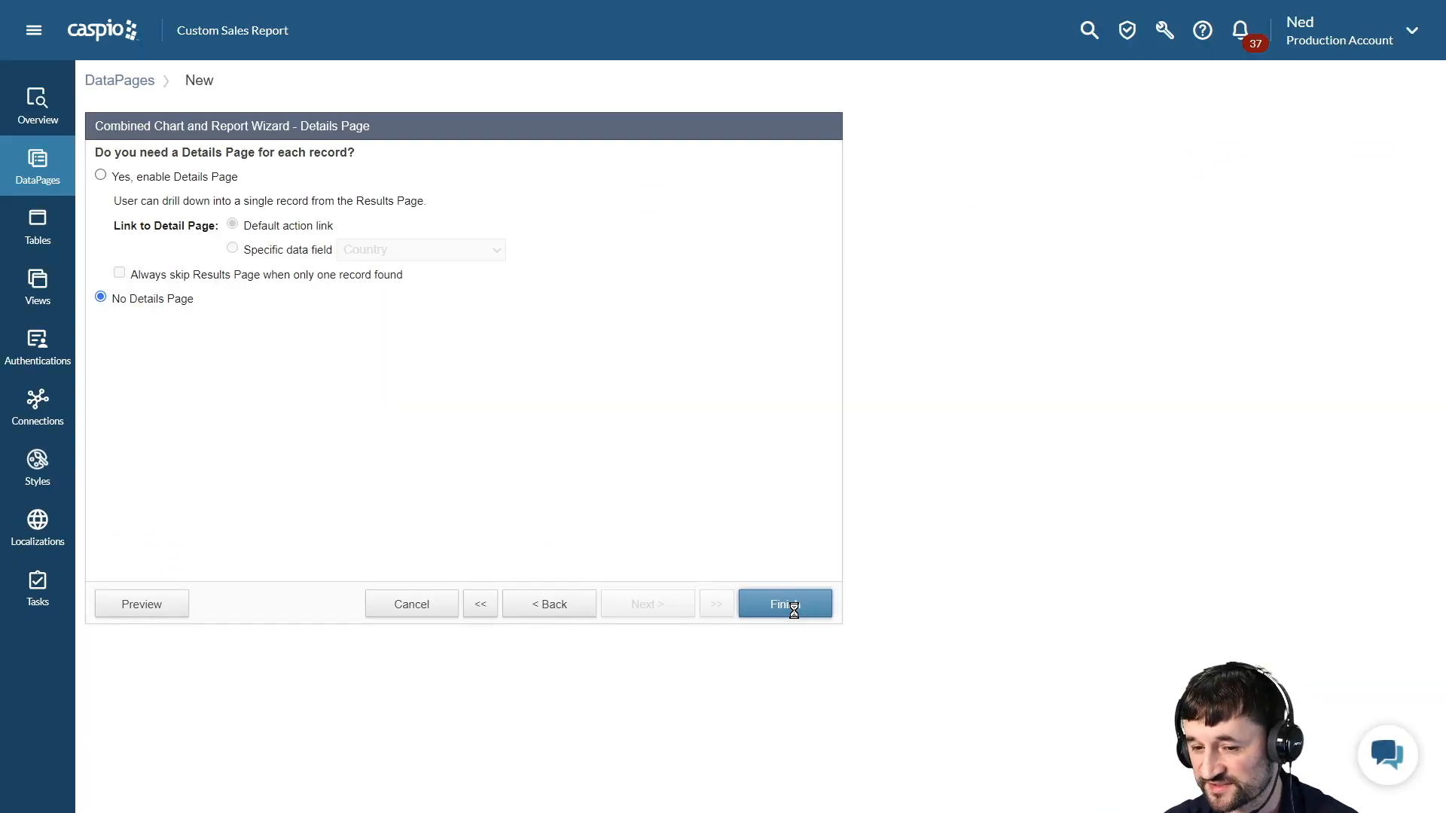
Step: Finish the wizard to save the Sales Report DataPage and set its deployment status to Enabled
{"action": "left_click", "coordinate": [789, 605]}
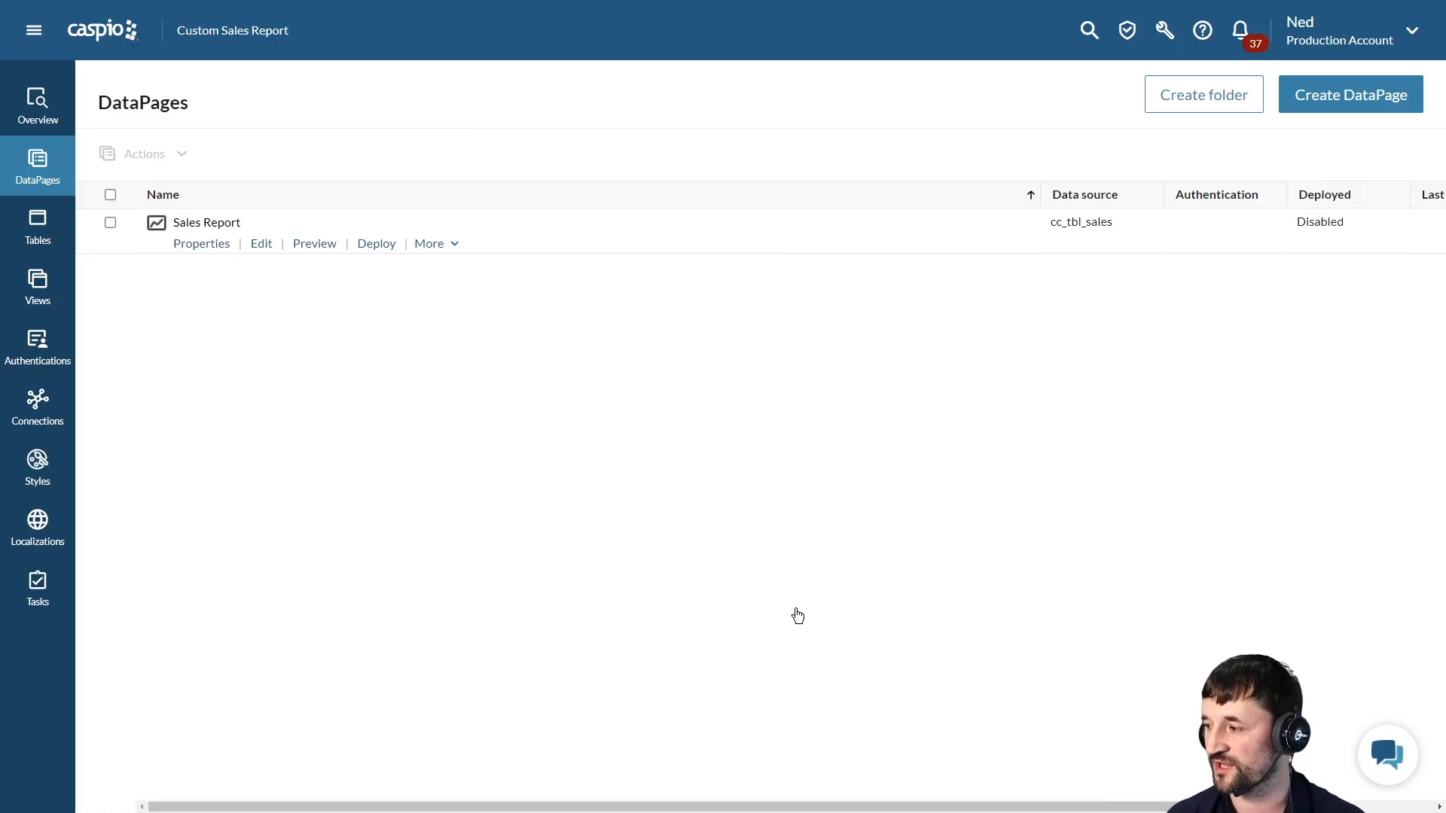
{"action": "left_click", "coordinate": [377, 248]}
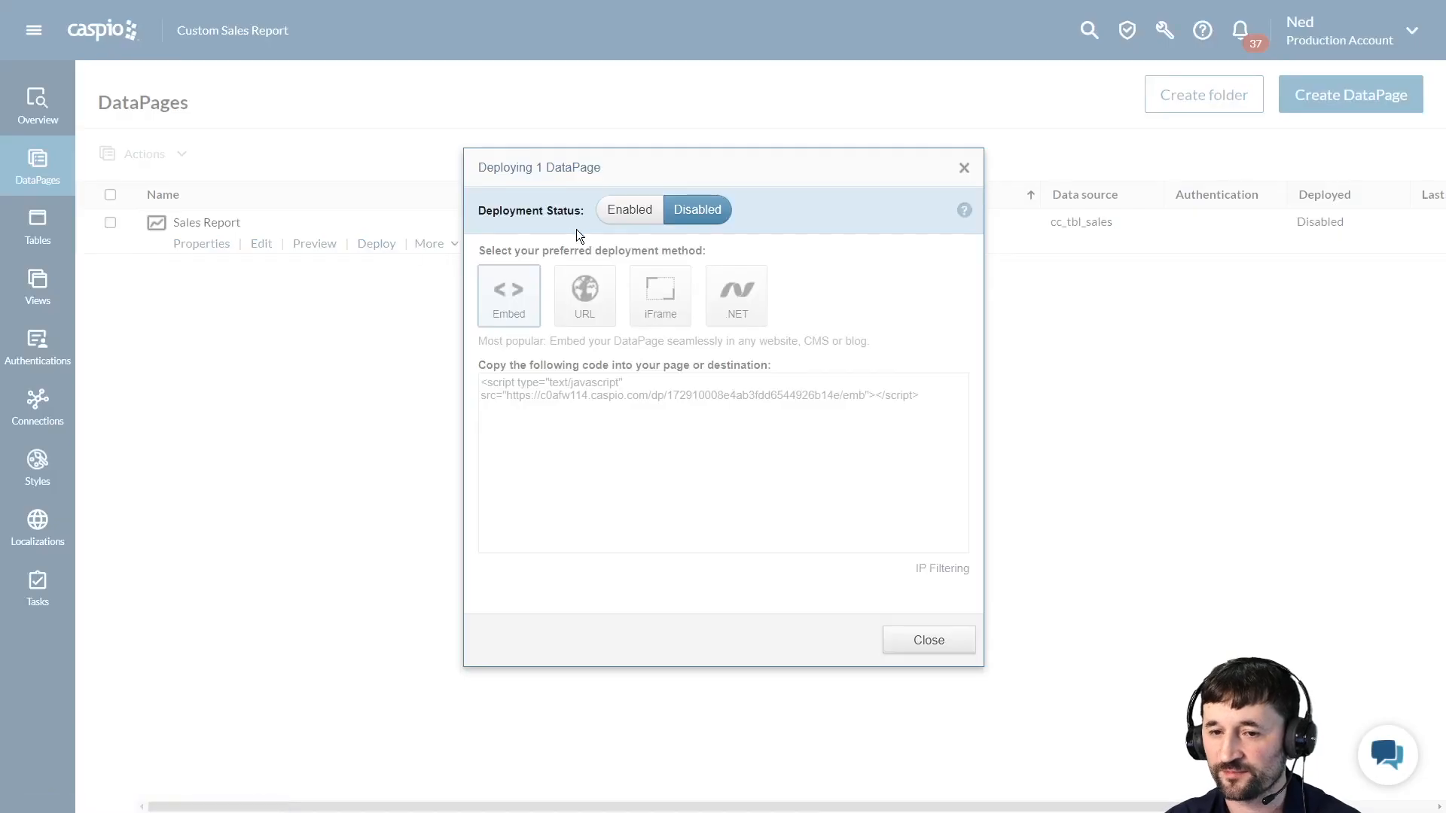
{"action": "left_click", "coordinate": [620, 215]}
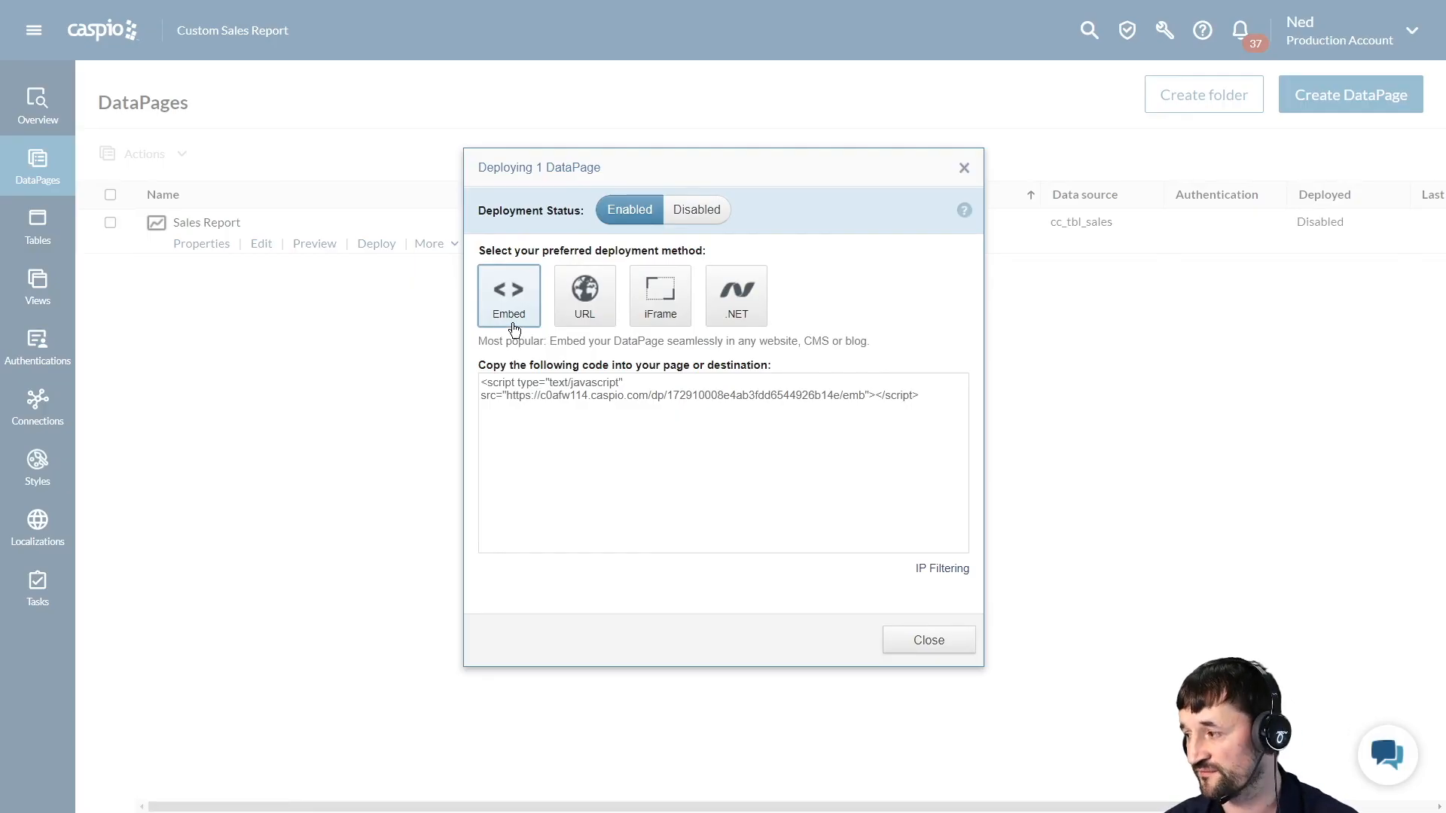
Step: Copy the Embed deployment code of the Sales Report DataPage
{"action": "left_click", "coordinate": [579, 393]}
{"action": "right_click", "coordinate": [578, 394]}
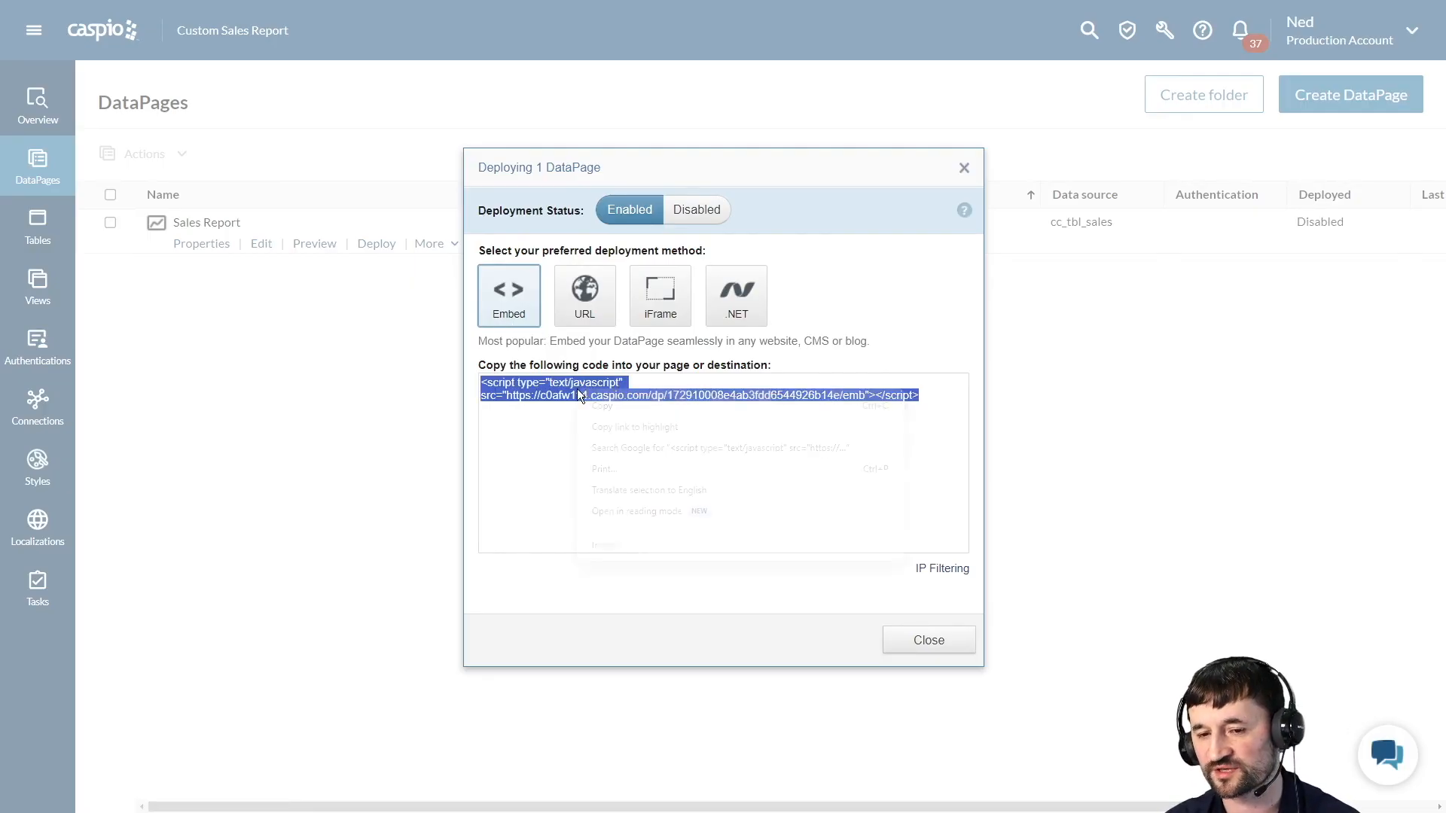
{"action": "left_click", "coordinate": [601, 410]}
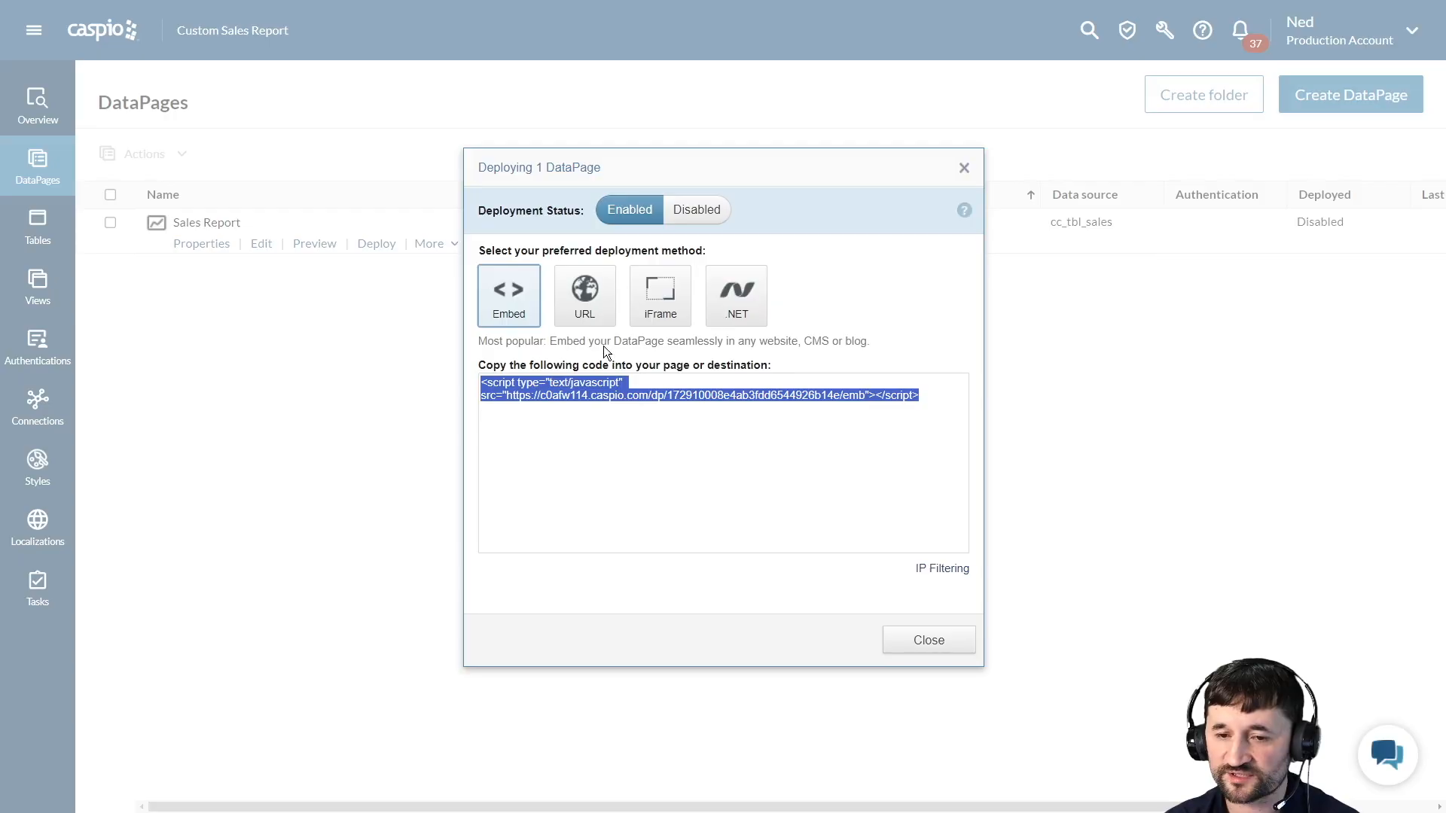
Step: Examine the alternative deployment methods URL, iFrame and .NET and the code each provides
{"action": "left_click", "coordinate": [596, 326]}
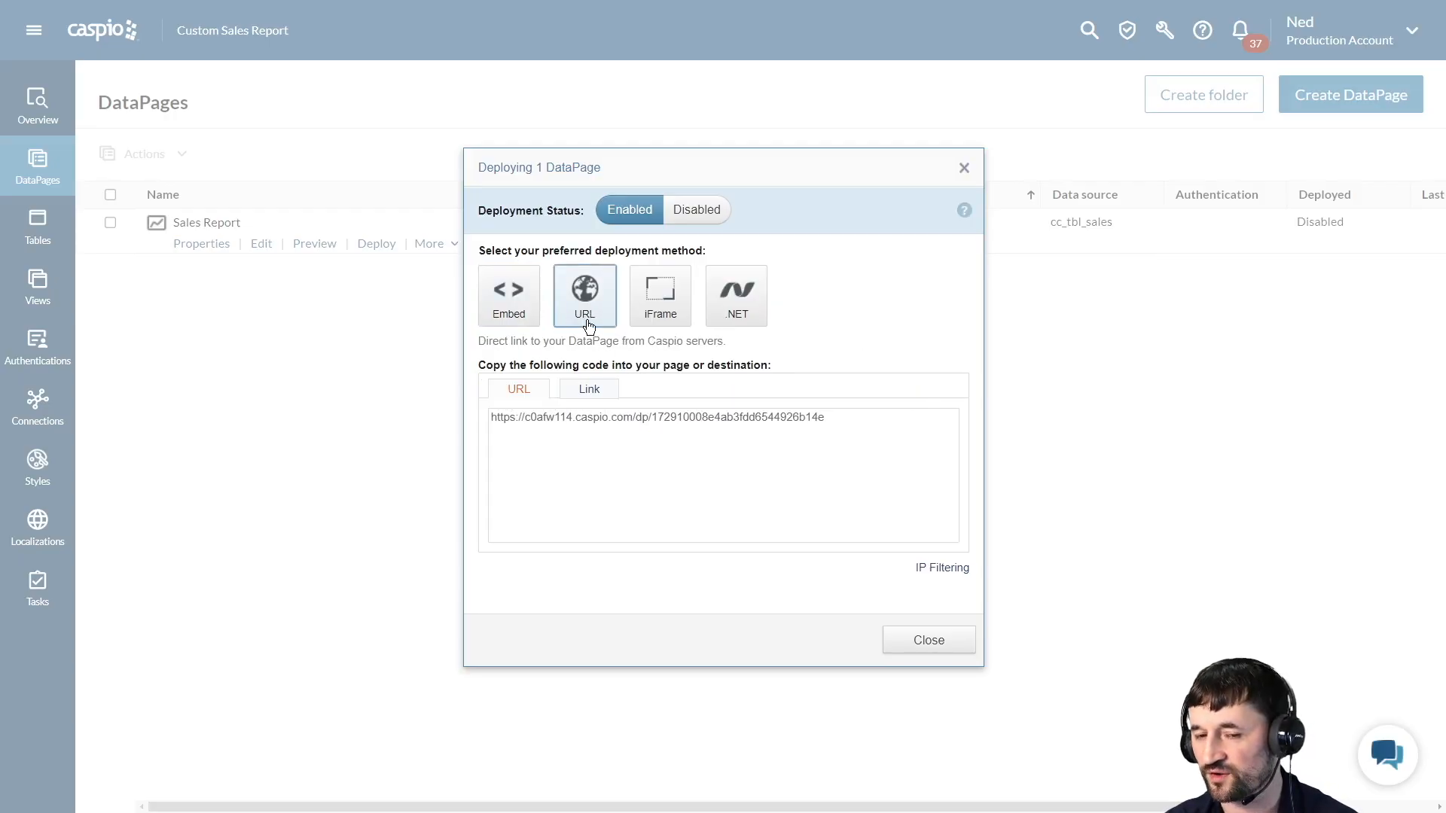
{"action": "left_click", "coordinate": [656, 320]}
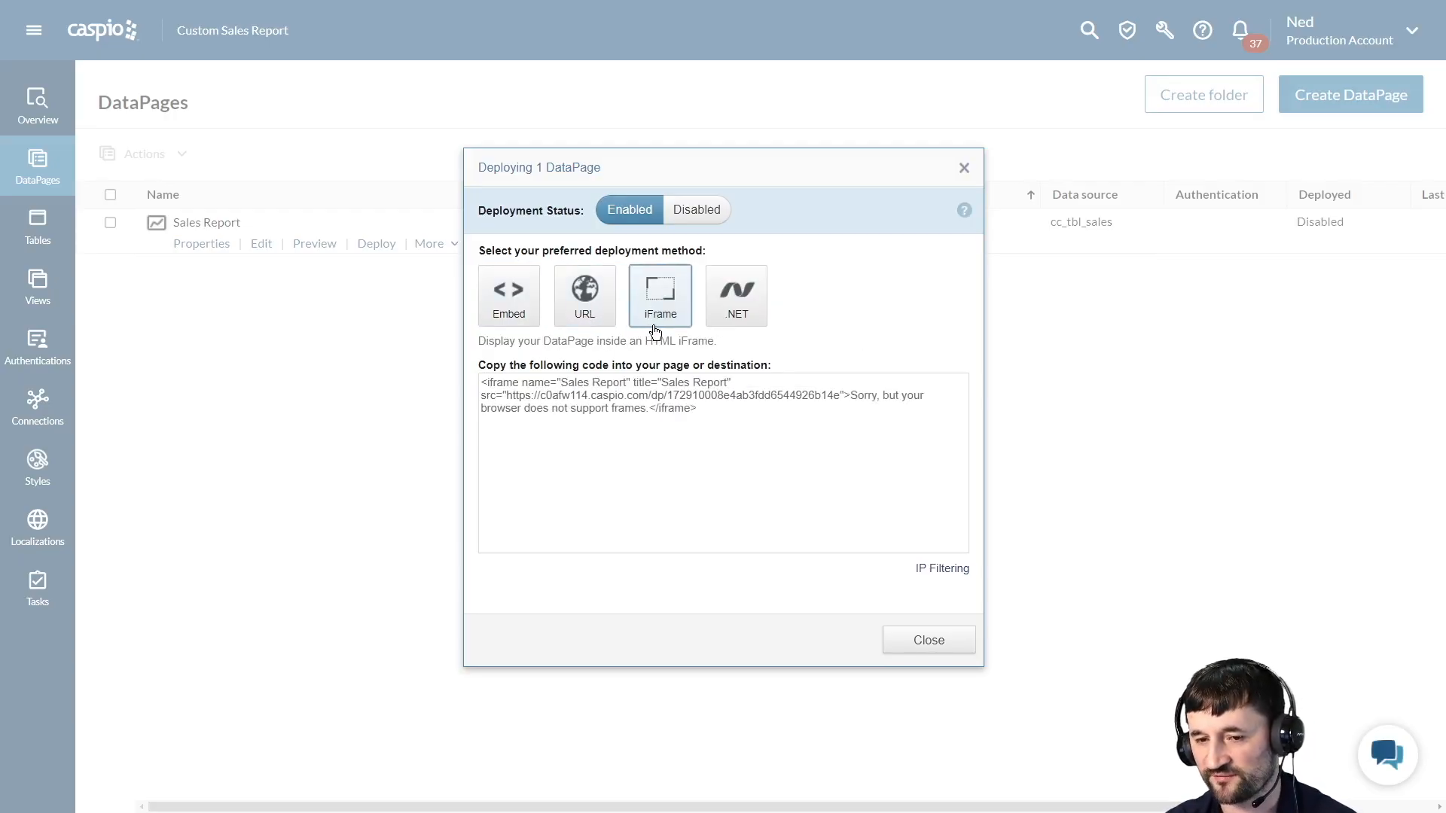
{"action": "left_click", "coordinate": [741, 310]}
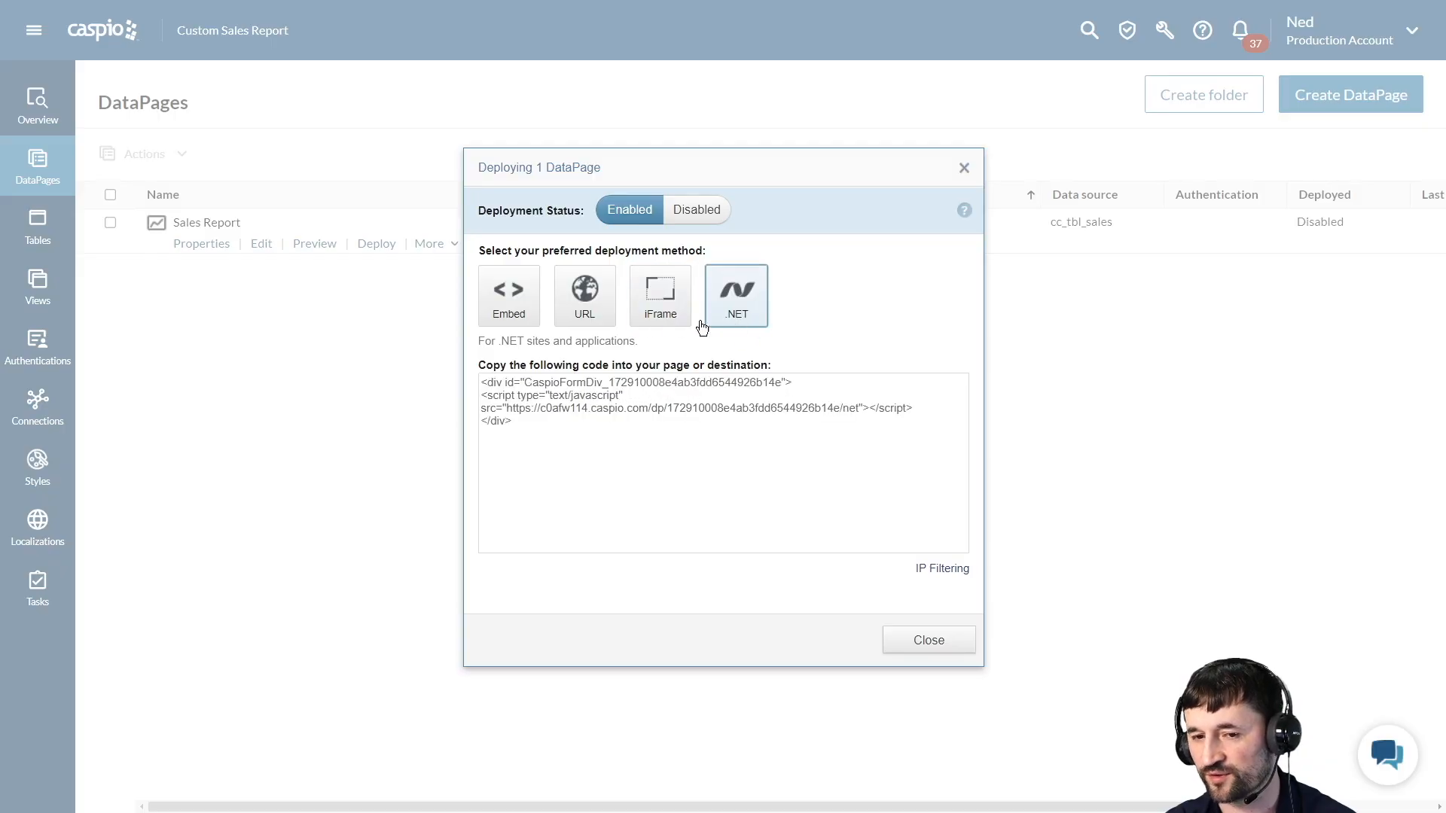
Step: Return to the Embed deployment method, copy its script code and close the deployment dialog
{"action": "left_click", "coordinate": [510, 301]}
{"action": "left_click", "coordinate": [569, 385]}
{"action": "right_click", "coordinate": [486, 397]}
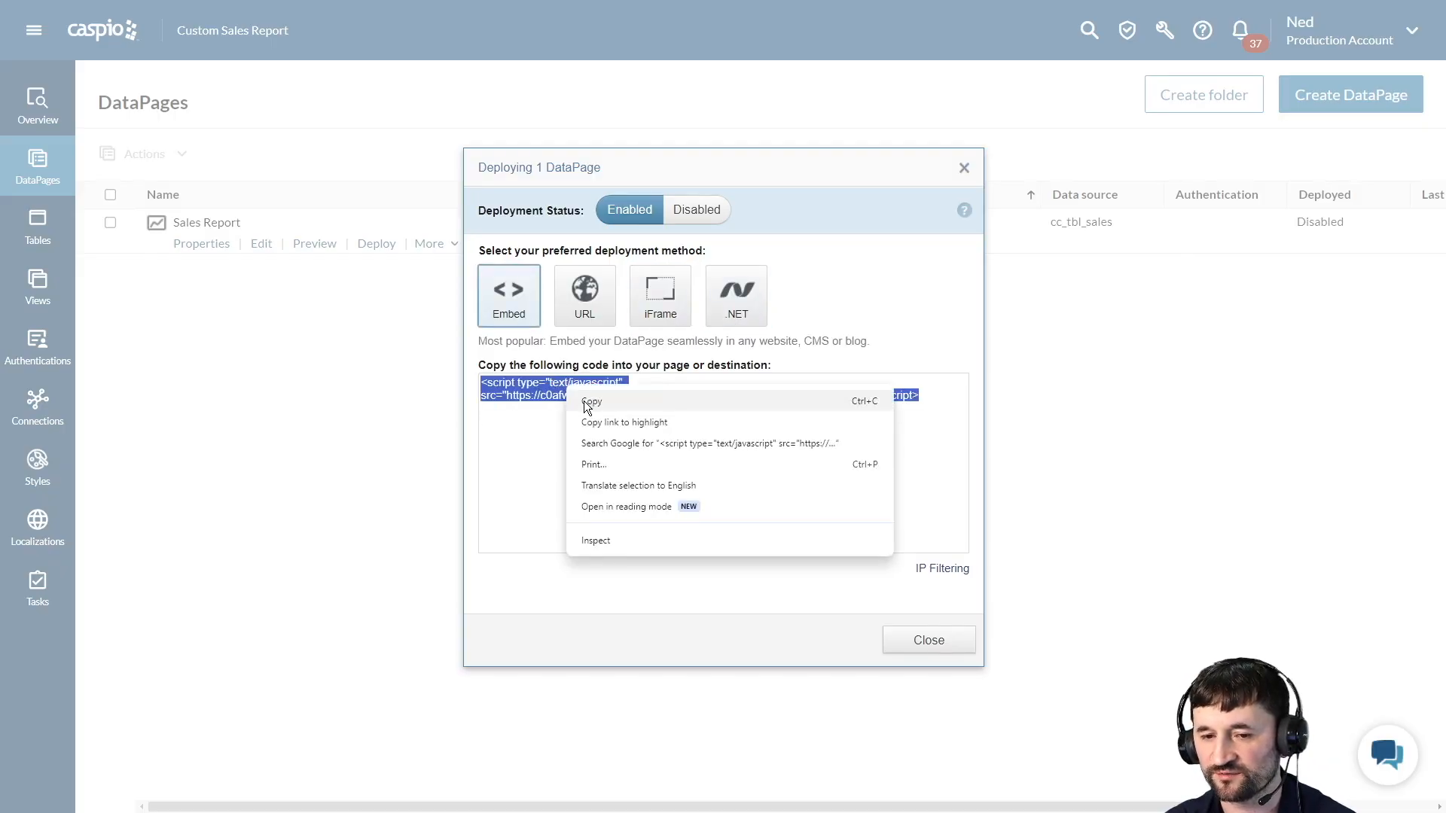
{"action": "left_click", "coordinate": [515, 400]}
{"action": "left_click", "coordinate": [929, 639]}
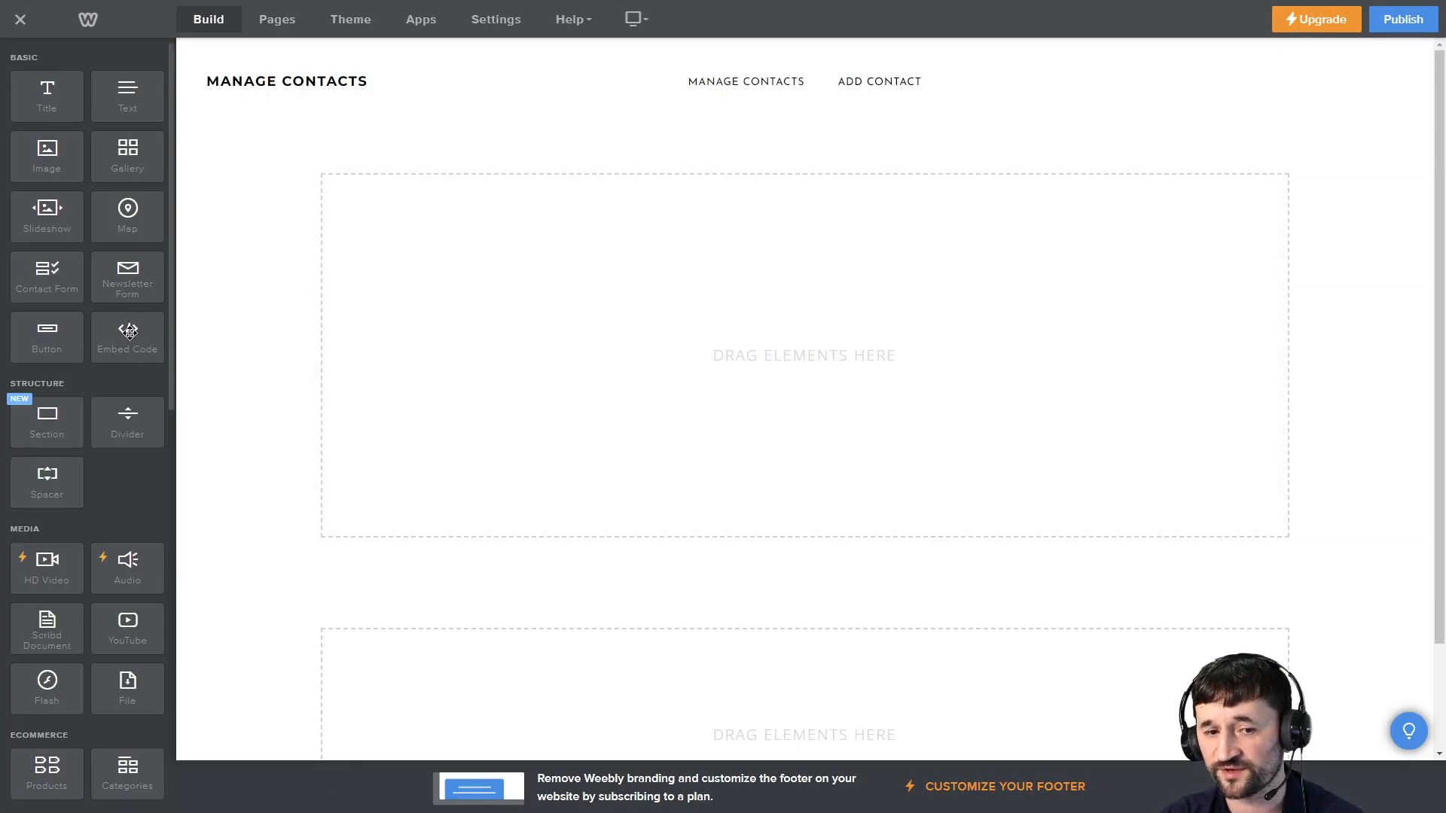
Step: In the Weebly site editor, add an Embed Code element to the upper empty page area and paste the DataPage's embed script as its custom HTML
{"action": "left_click_drag", "start_coordinate": [129, 332], "coordinate": [665, 291]}
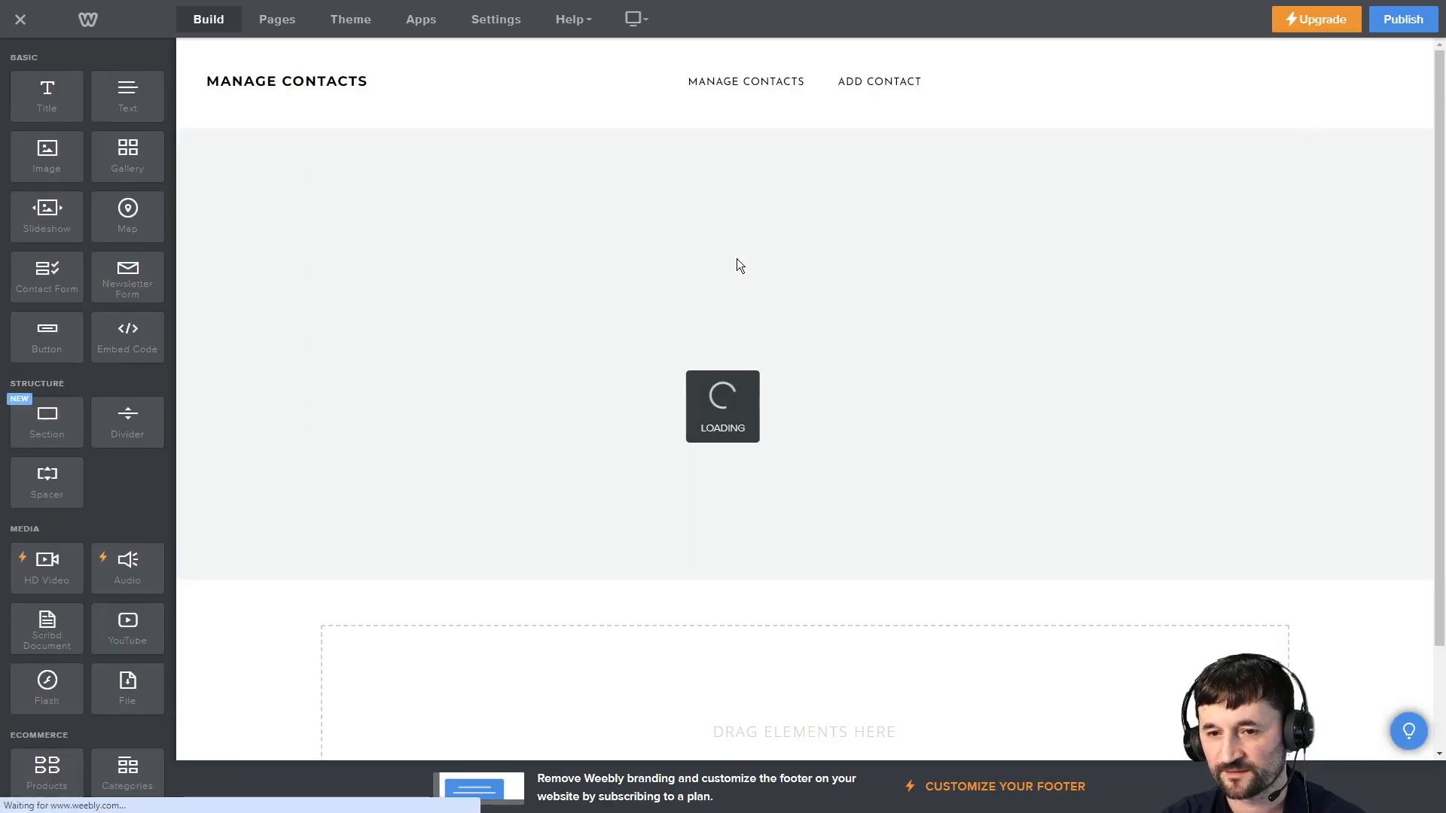
{"action": "left_click", "coordinate": [654, 355]}
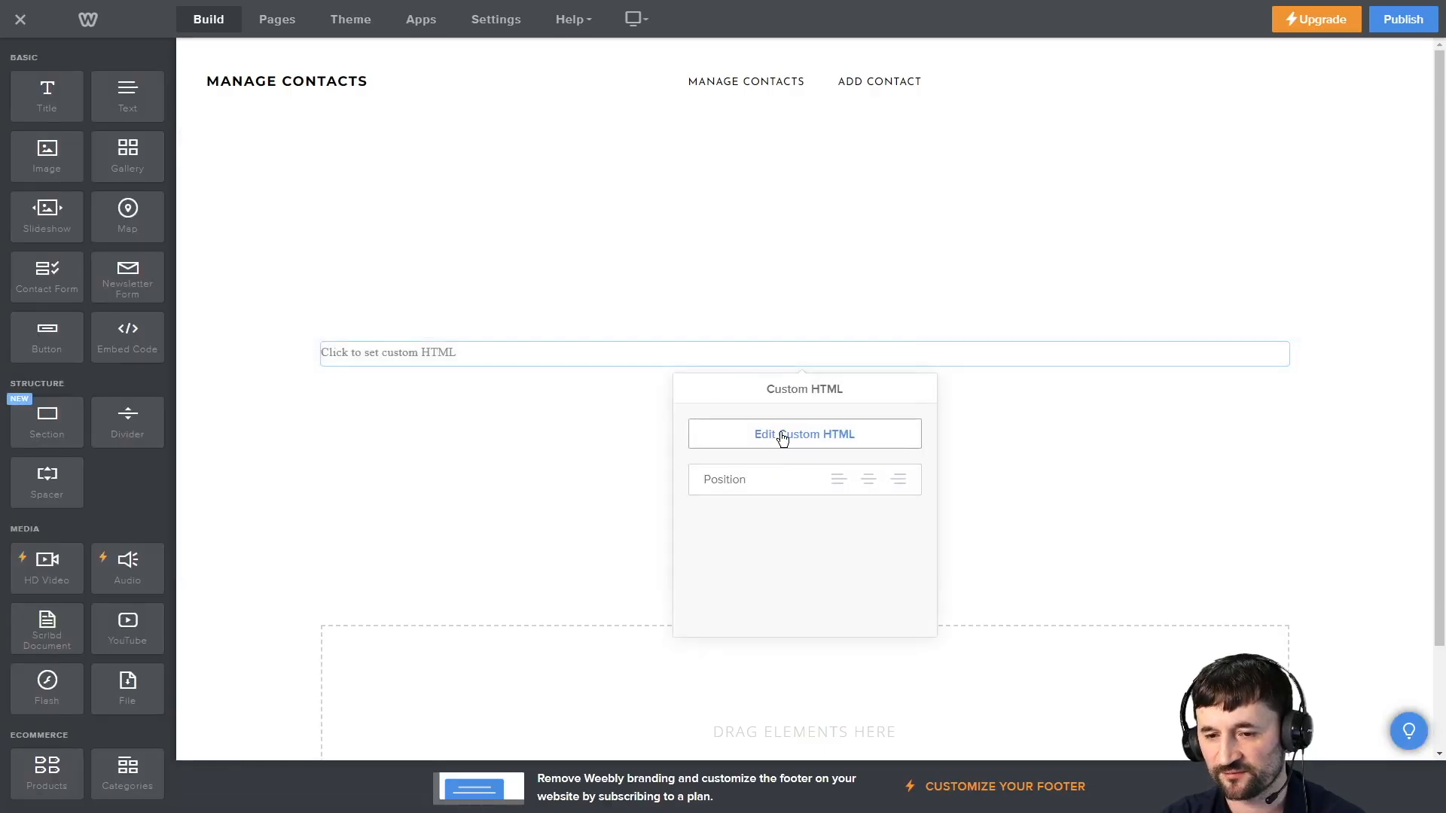
{"action": "left_click", "coordinate": [781, 432]}
{"action": "type", "text": "<script type=\"text/javascript\" src=\"https://c0afw114.caspio.com/dp/172910008e4ab3fdd6544926b14e/emb\"></script>"}
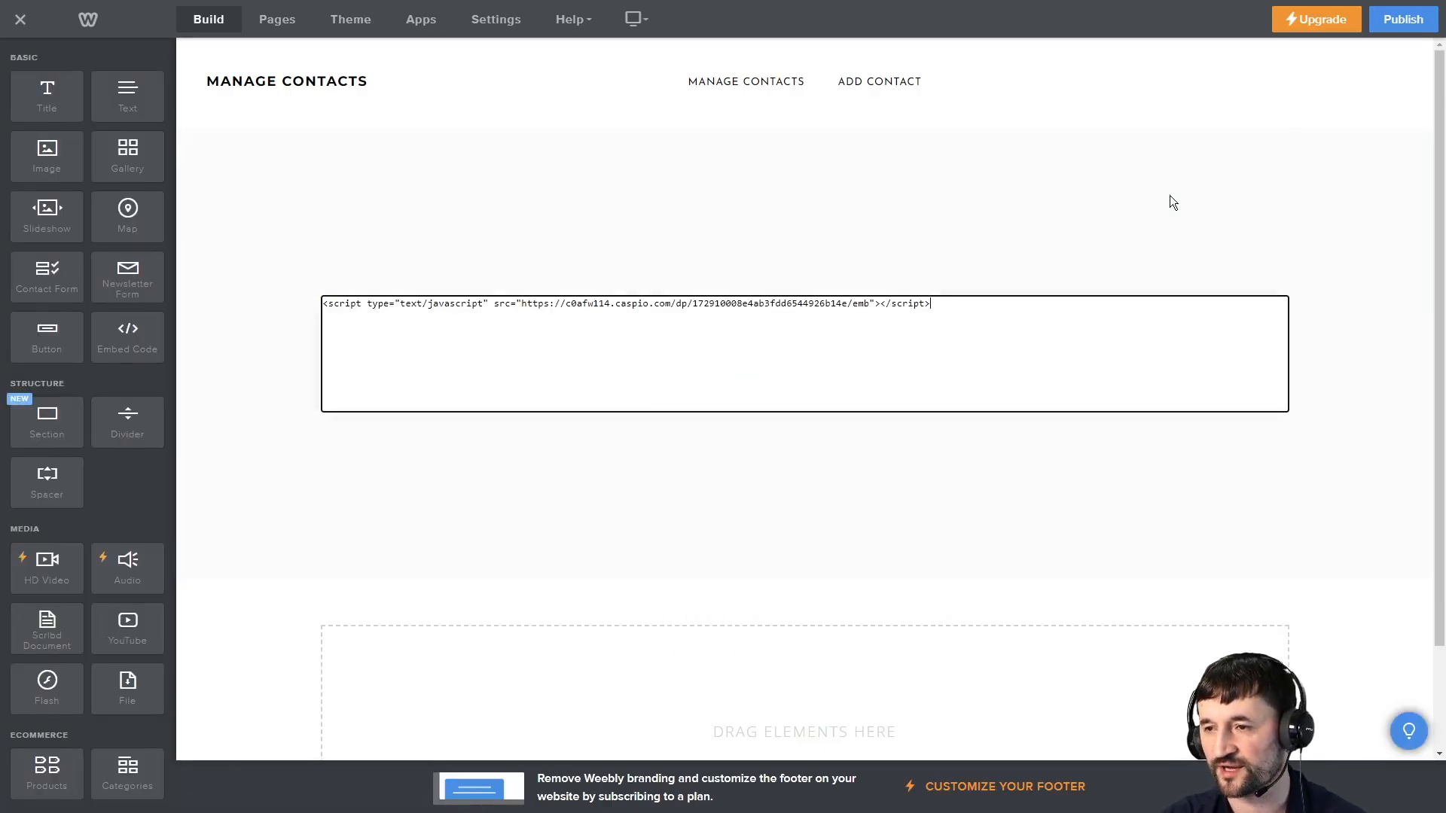
Step: Publish the website and open the published page to review the embedded sales report
{"action": "left_click", "coordinate": [1403, 19]}
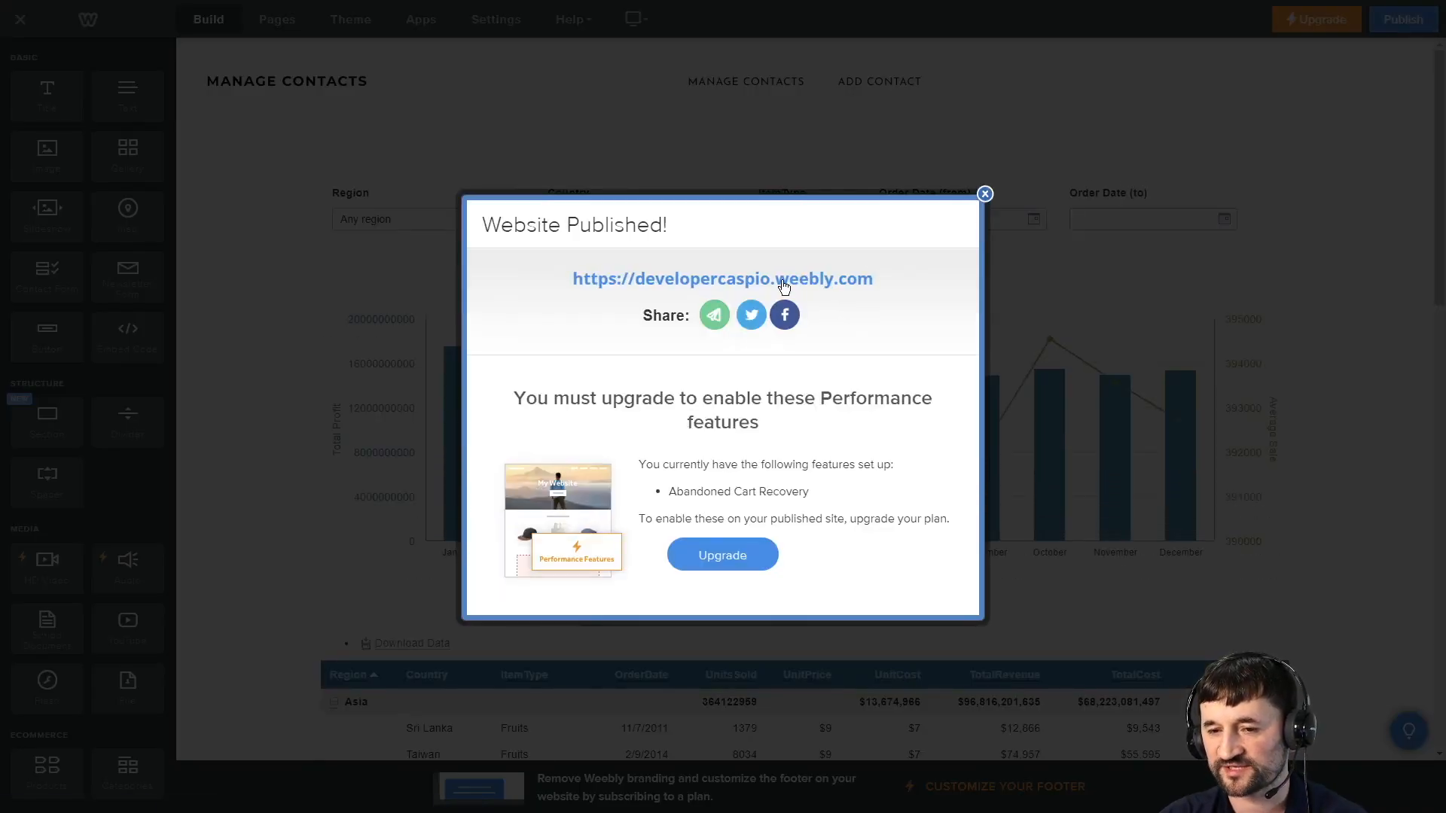
{"action": "left_click", "coordinate": [783, 284]}
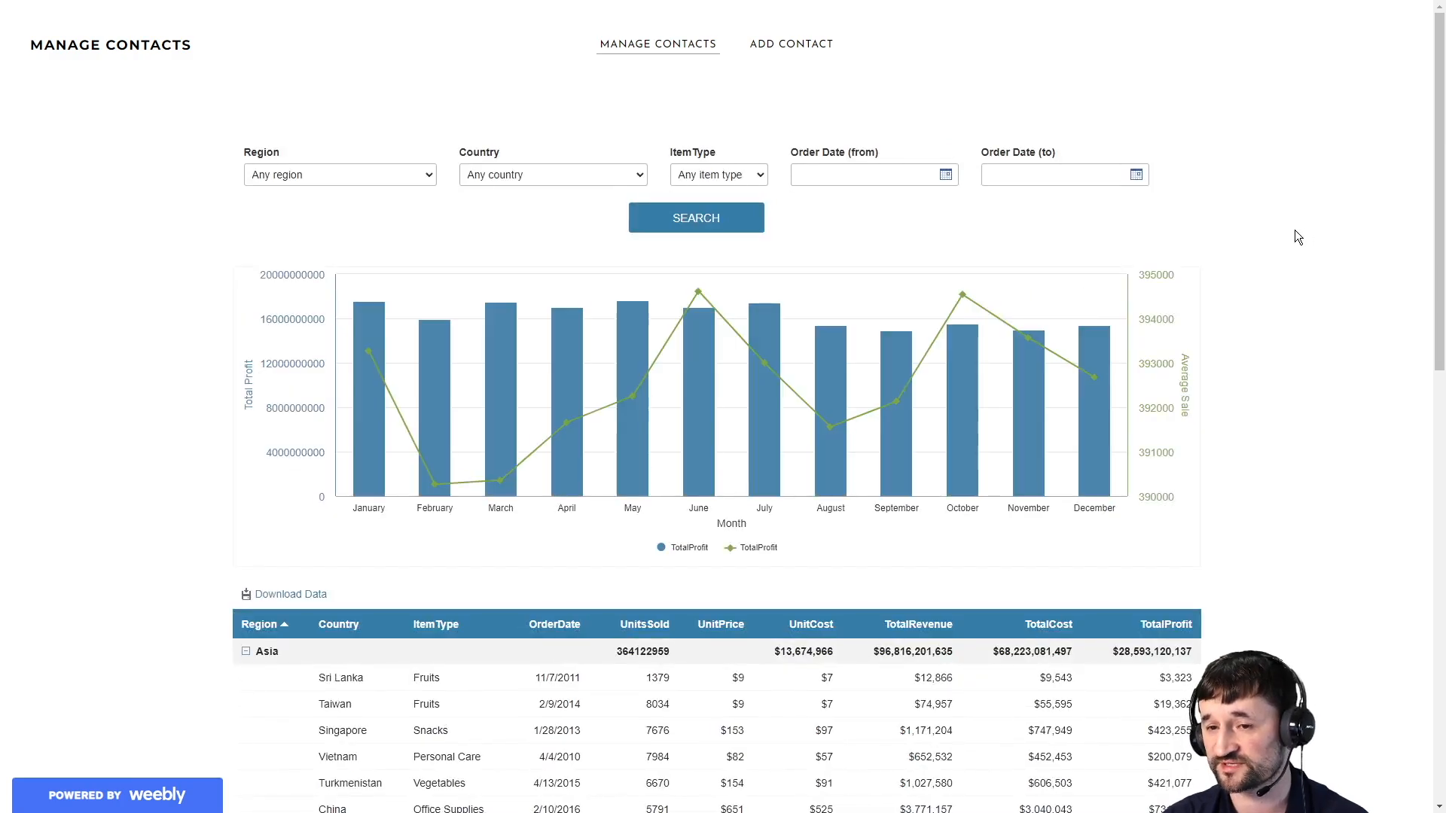
{"action": "scroll", "coordinate": [1294, 231], "scroll_direction": "down", "scroll_amount": 5}
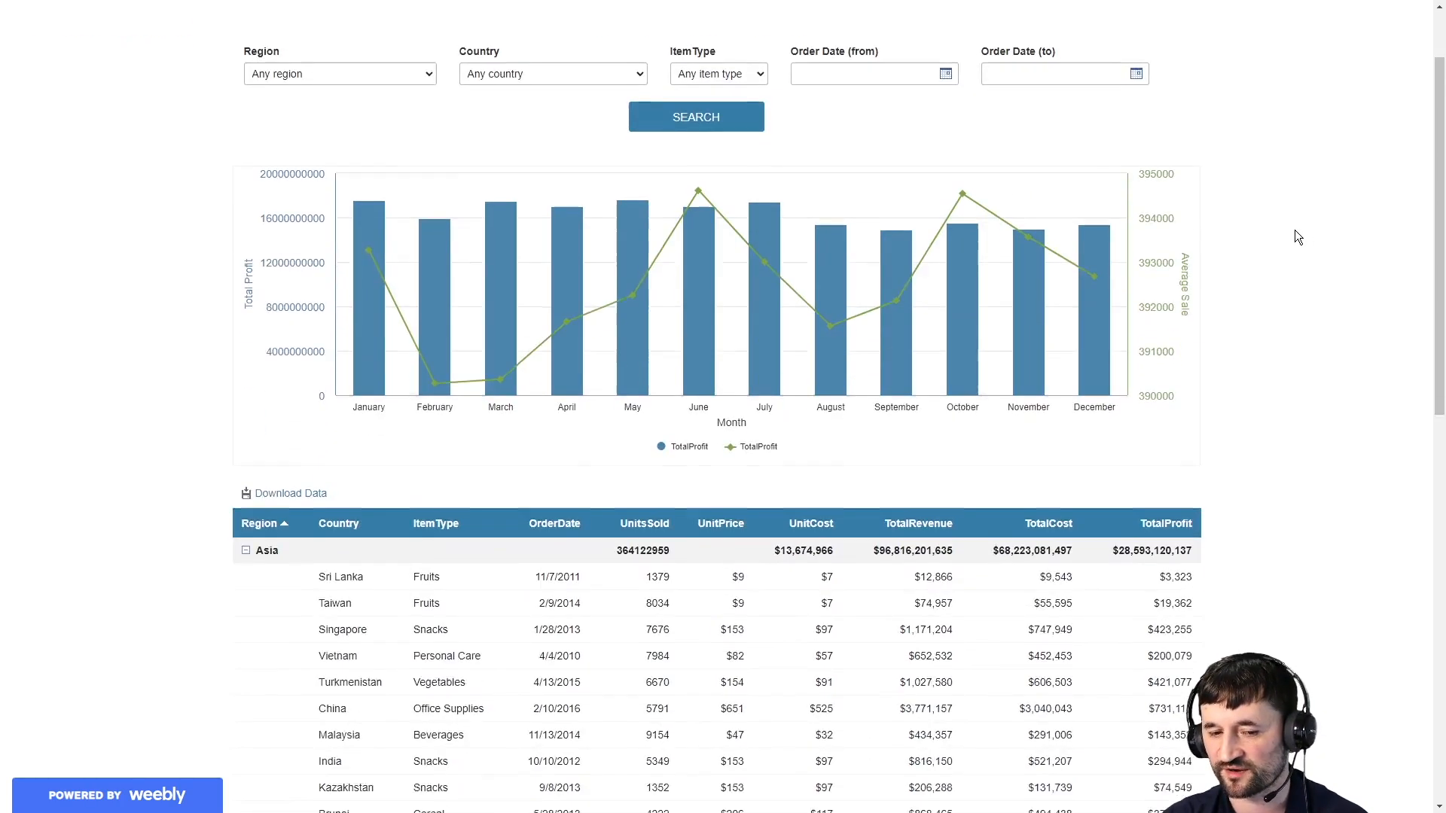
{"action": "scroll", "coordinate": [1295, 232], "scroll_direction": "up", "scroll_amount": 5}
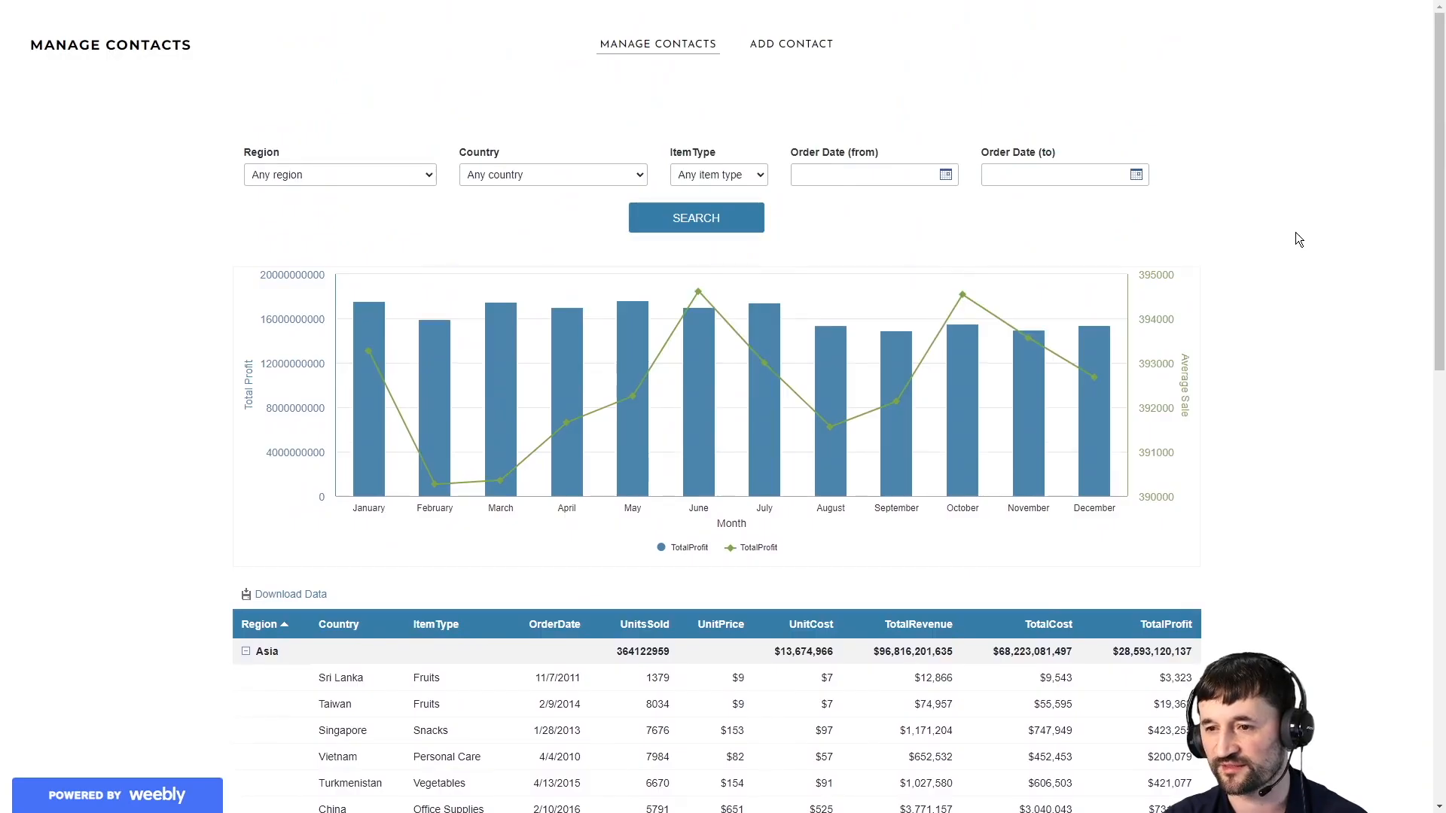